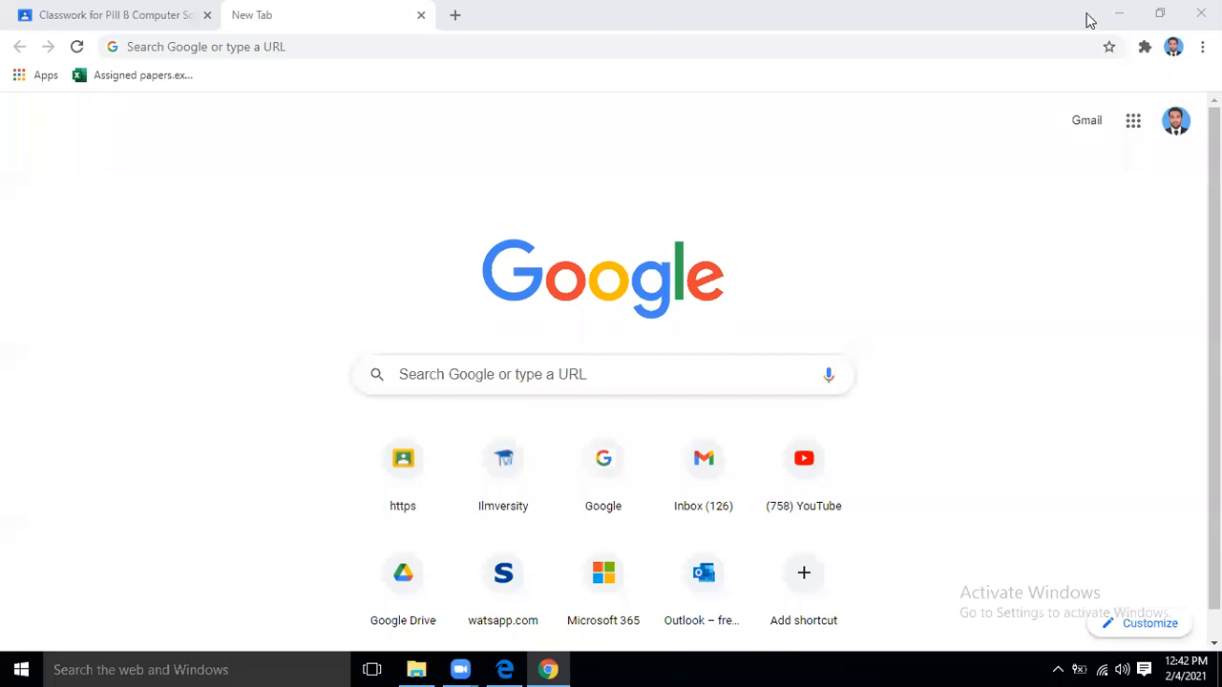
Open the Word document Class PI Chapter 10 Animations in Flash from the Chapter 10 folder and look through its class work and homework.
{"action": "left_click", "coordinate": [1115, 13]}
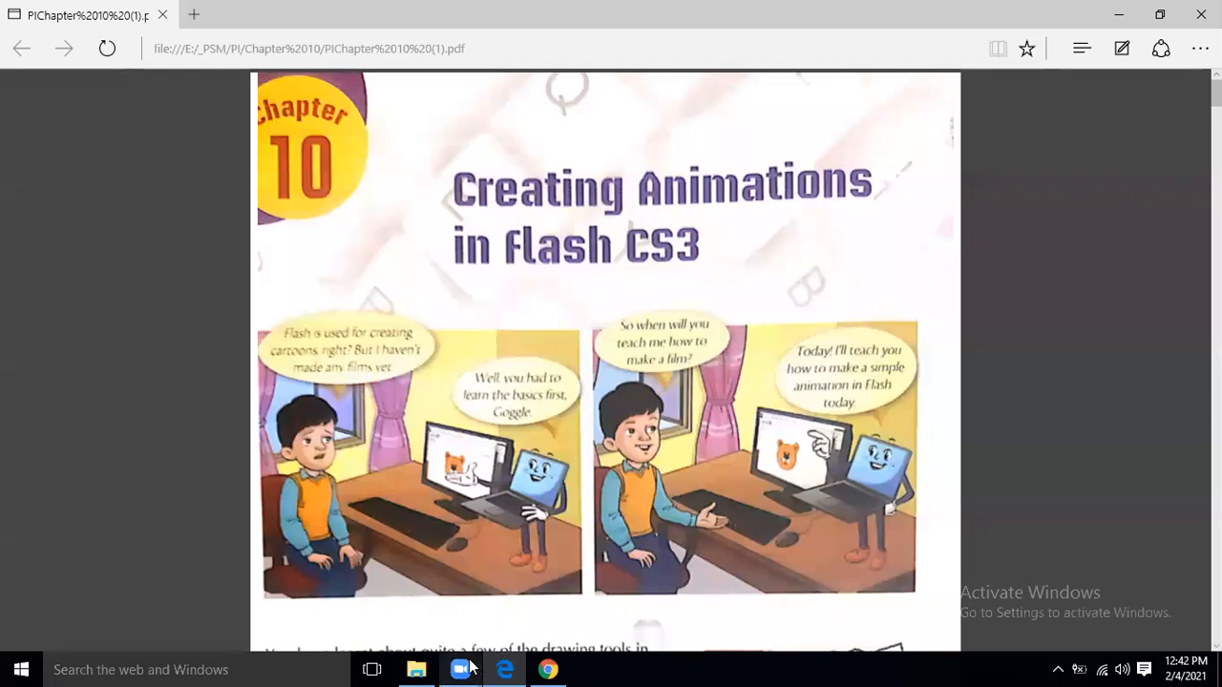
{"action": "left_click", "coordinate": [418, 668]}
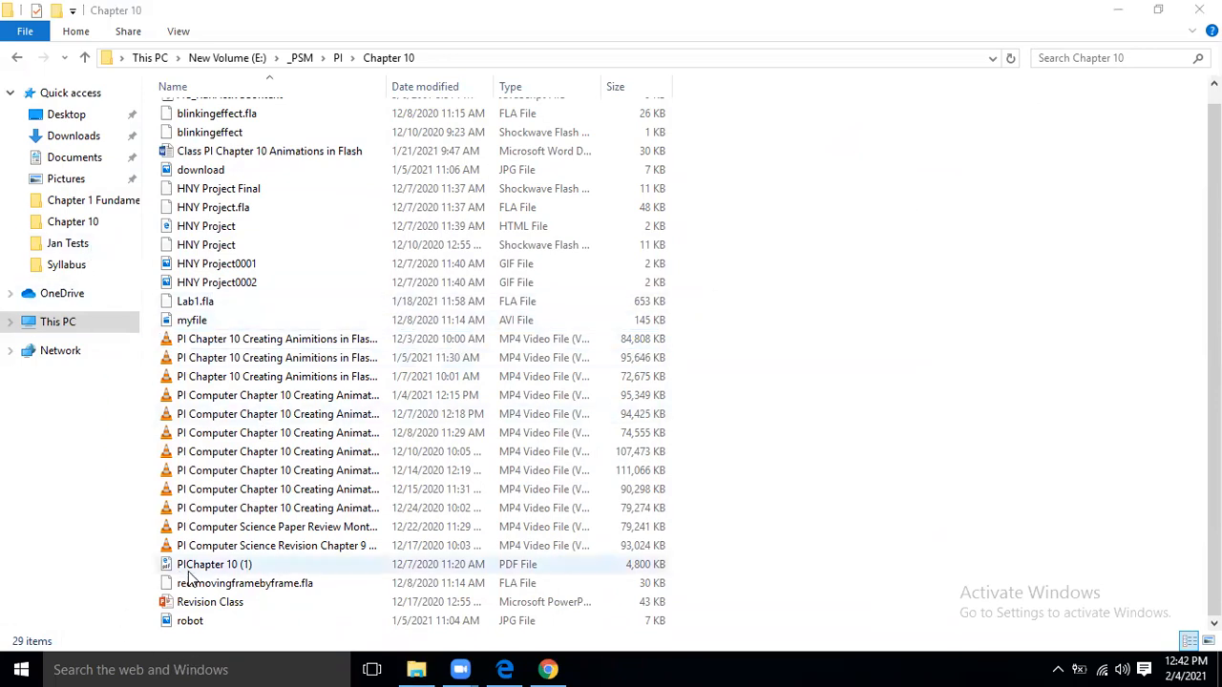
{"action": "scroll", "coordinate": [198, 320], "scroll_direction": "up", "scroll_amount": 1}
{"action": "double_click", "coordinate": [320, 168]}
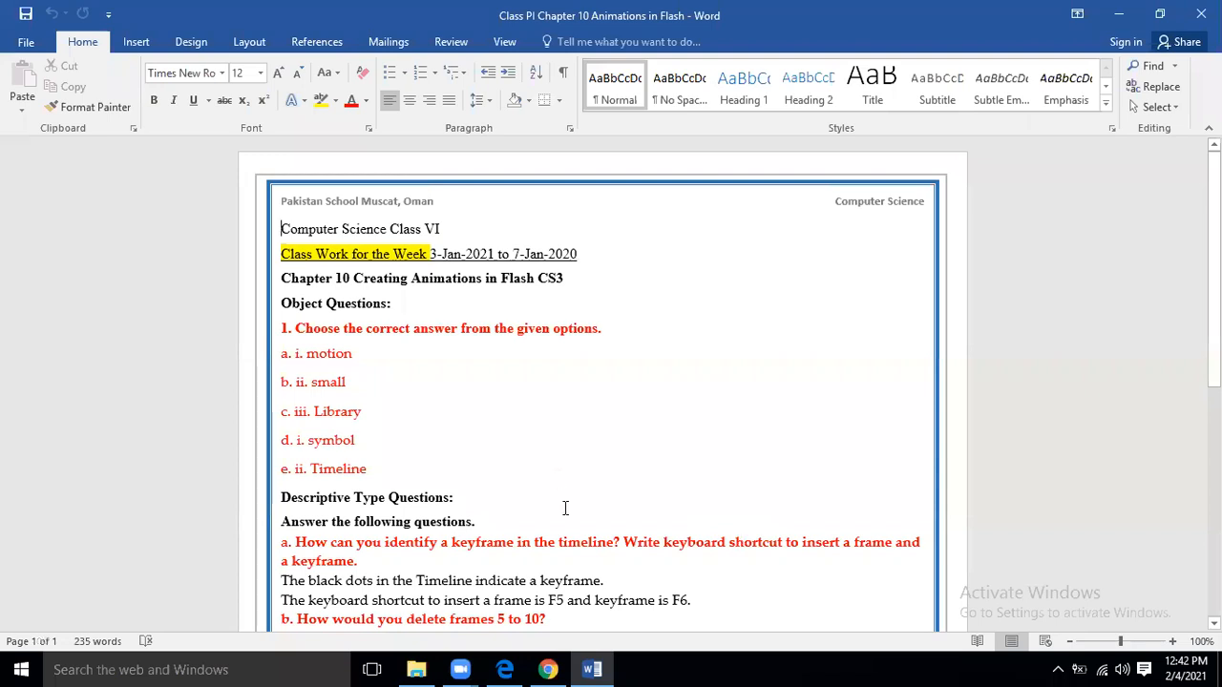
{"action": "scroll", "coordinate": [566, 508], "scroll_direction": "down", "scroll_amount": 8}
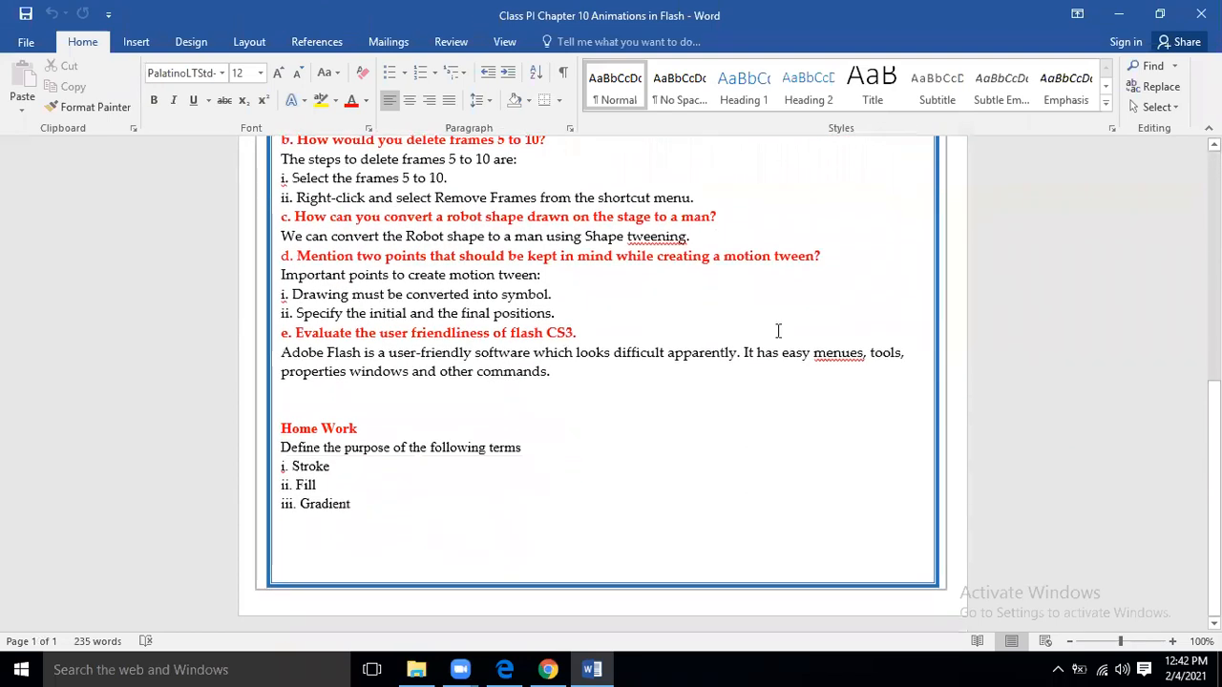
{"action": "scroll", "coordinate": [778, 330], "scroll_direction": "up", "scroll_amount": 7}
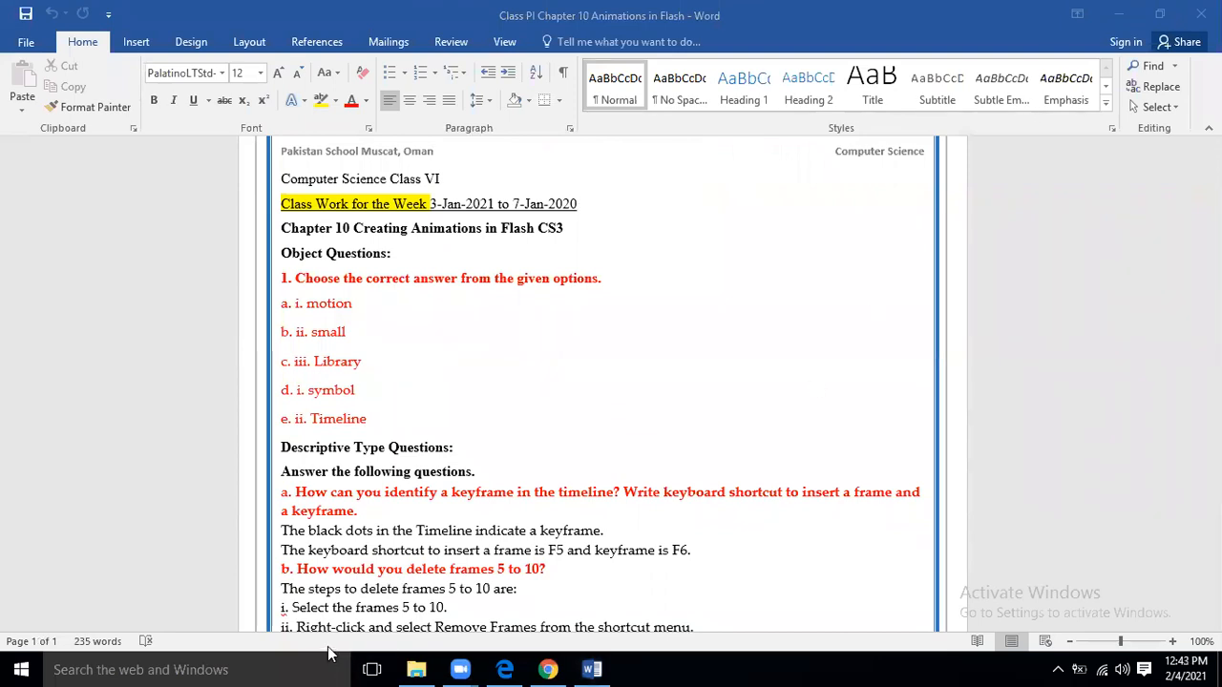
Switch to Google Classroom in Chrome and look at the draft Lesson 3-Feb-2021 material of PIII B Computer Science.
{"action": "left_click", "coordinate": [416, 669]}
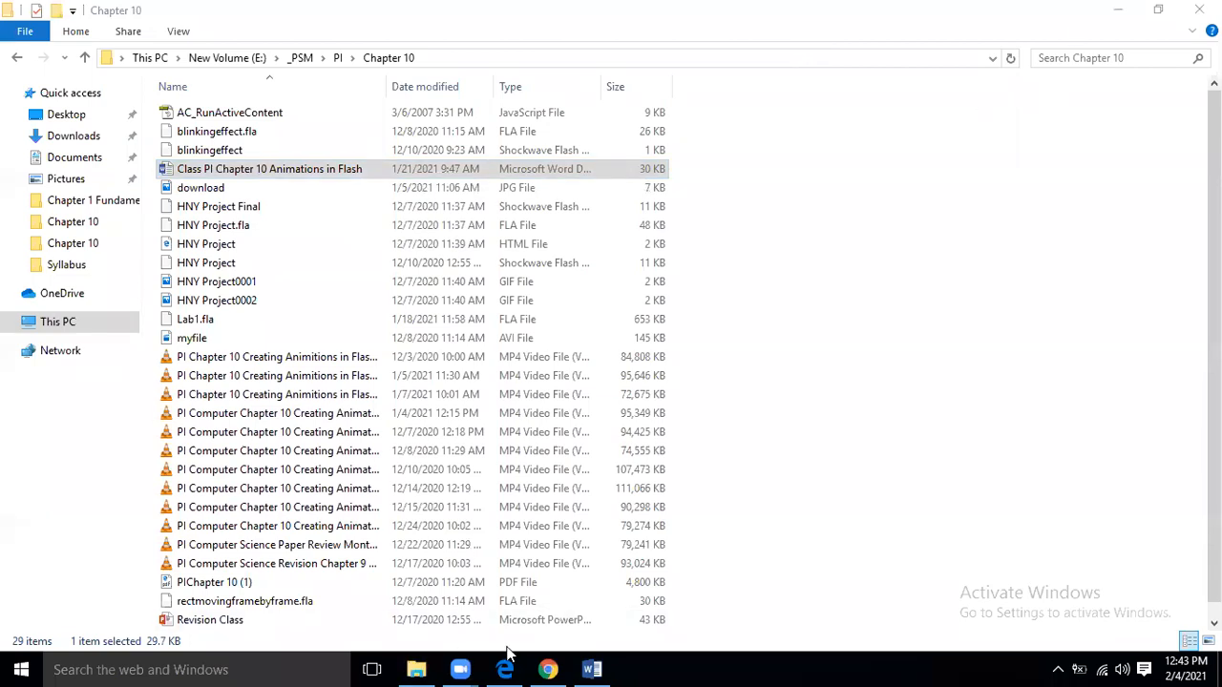
{"action": "left_click", "coordinate": [547, 670]}
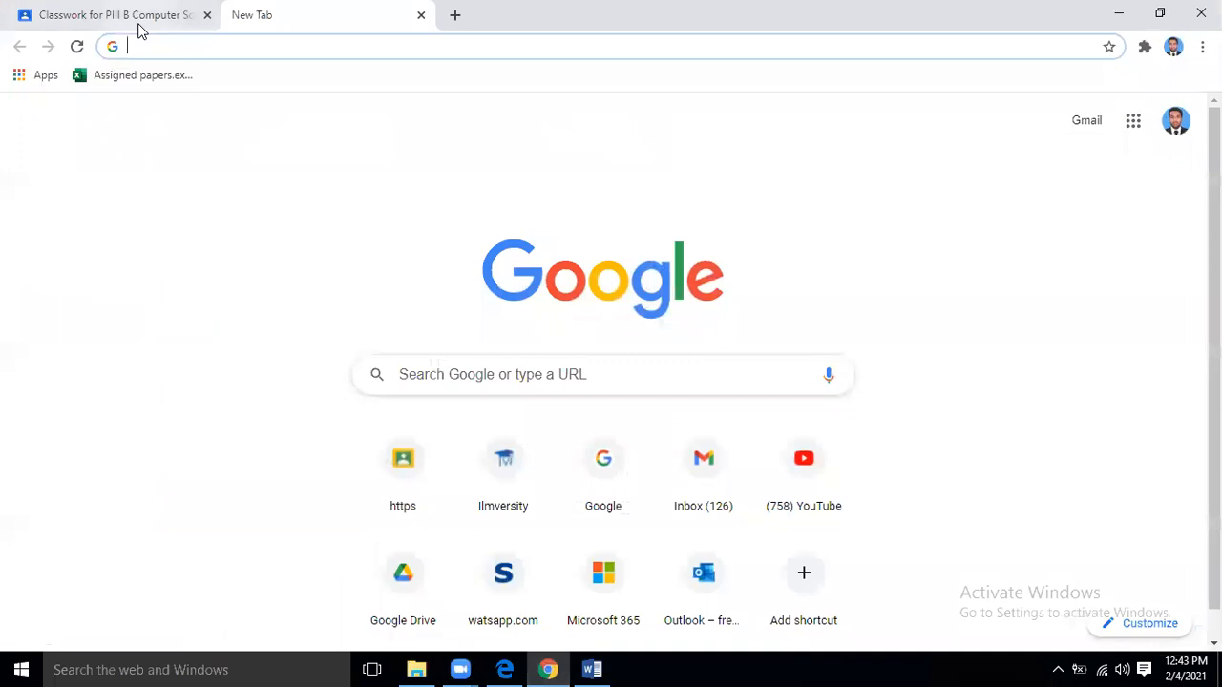
{"action": "left_click", "coordinate": [140, 24]}
{"action": "left_click", "coordinate": [499, 304]}
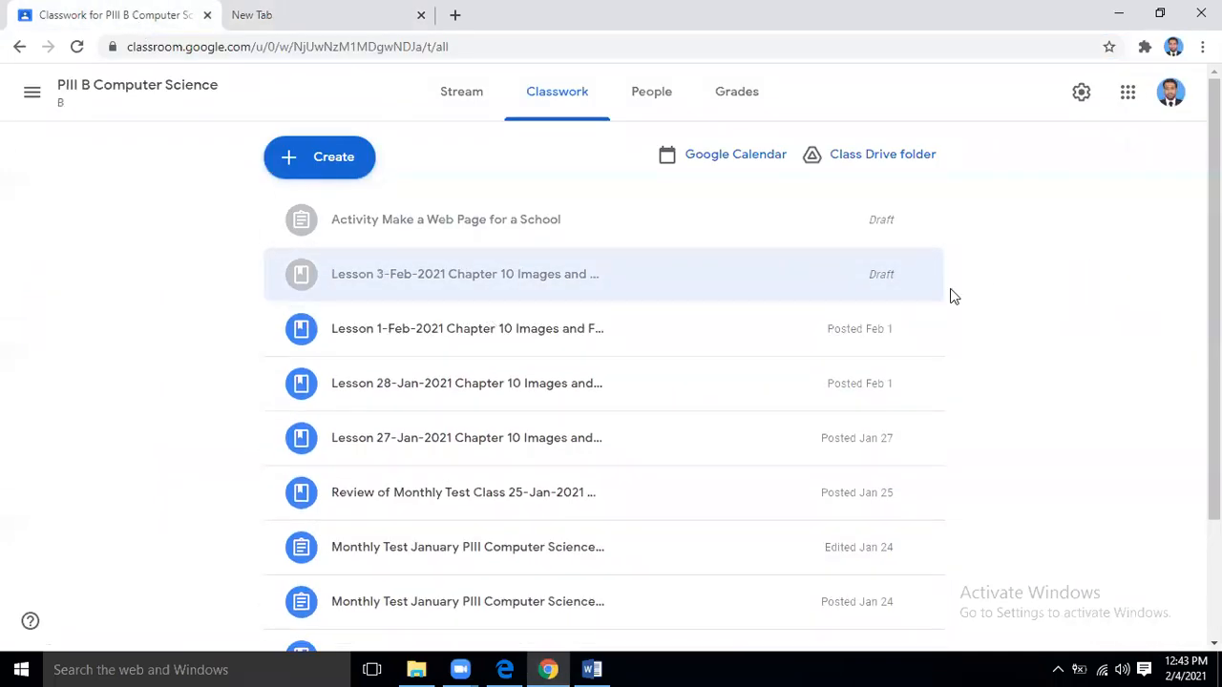
{"action": "left_click", "coordinate": [918, 279]}
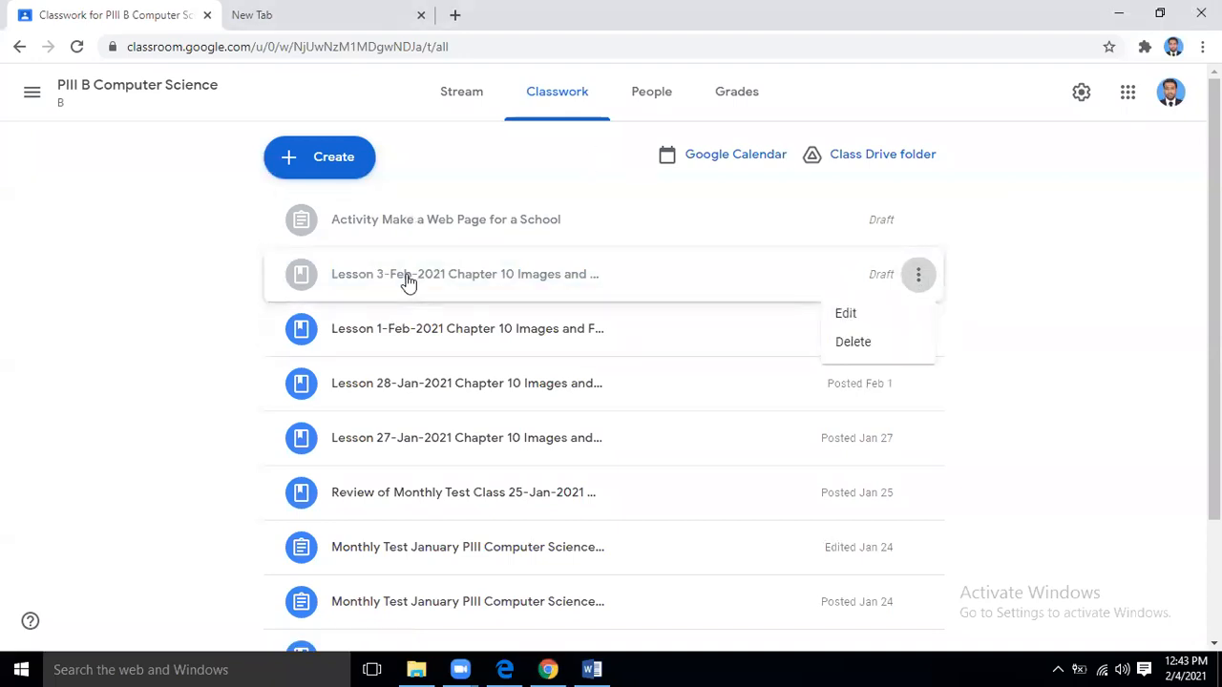
{"action": "left_click", "coordinate": [334, 276]}
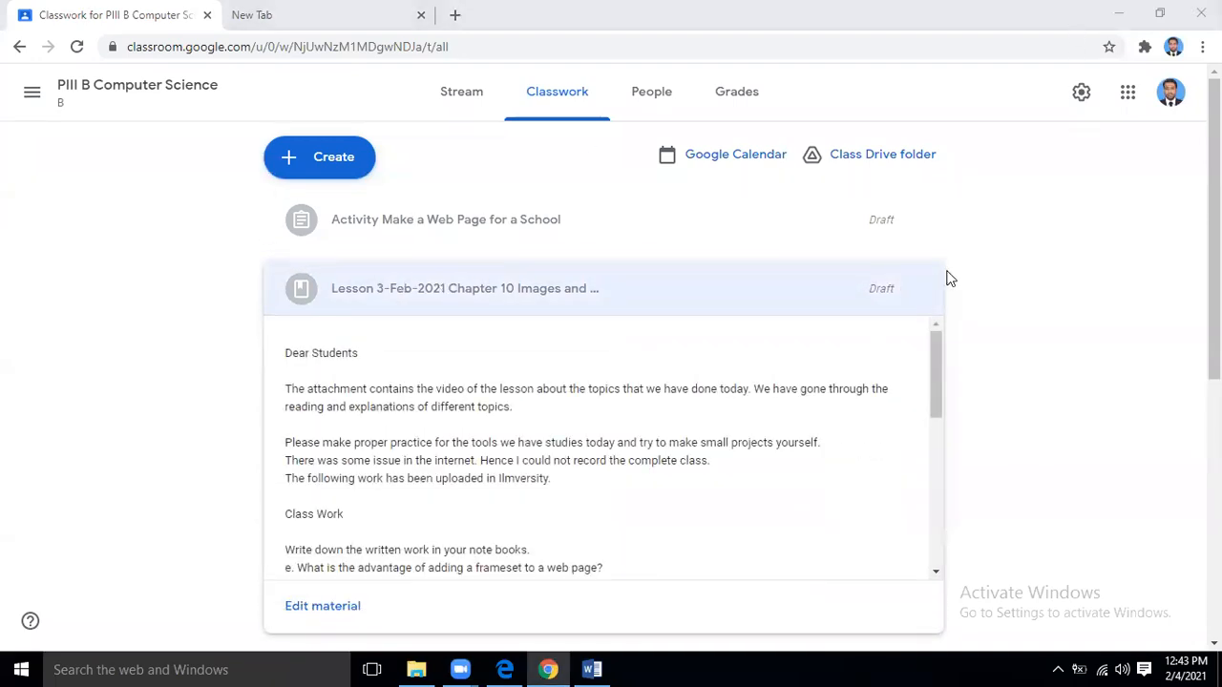
{"action": "left_click", "coordinate": [631, 301]}
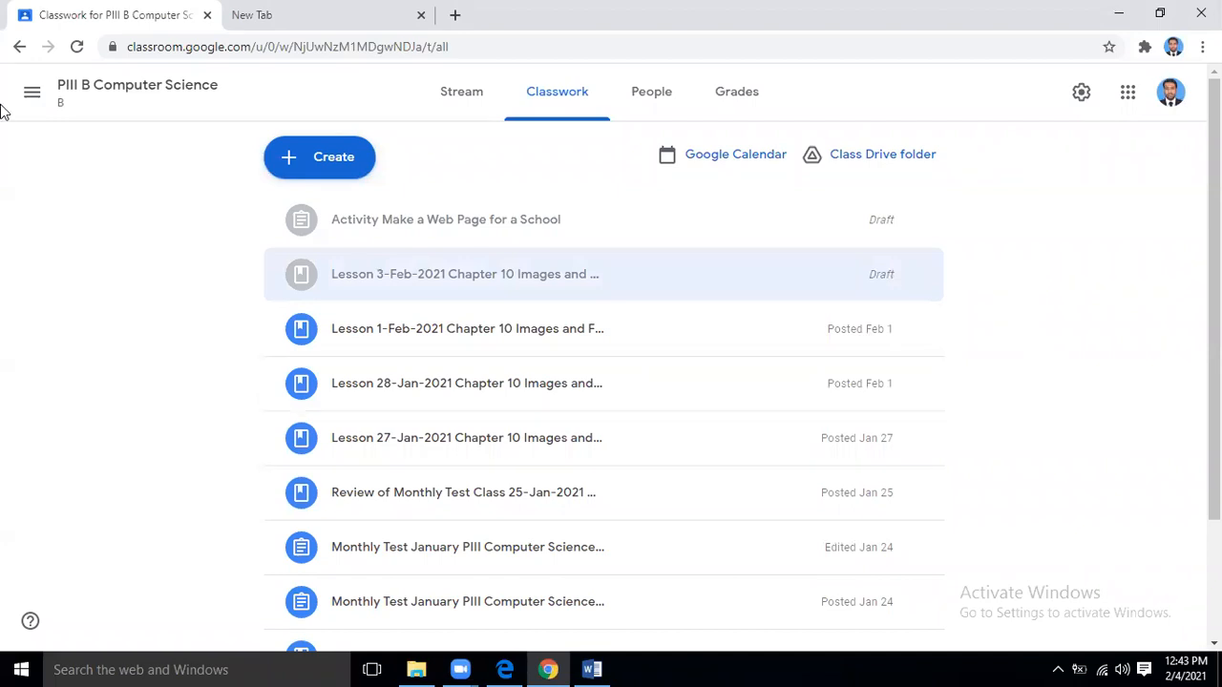
Go to the P1B Computer Science class and view its classwork list.
{"action": "left_click", "coordinate": [30, 95]}
{"action": "scroll", "coordinate": [151, 439], "scroll_direction": "down", "scroll_amount": 1}
{"action": "scroll", "coordinate": [151, 439], "scroll_direction": "down", "scroll_amount": 3}
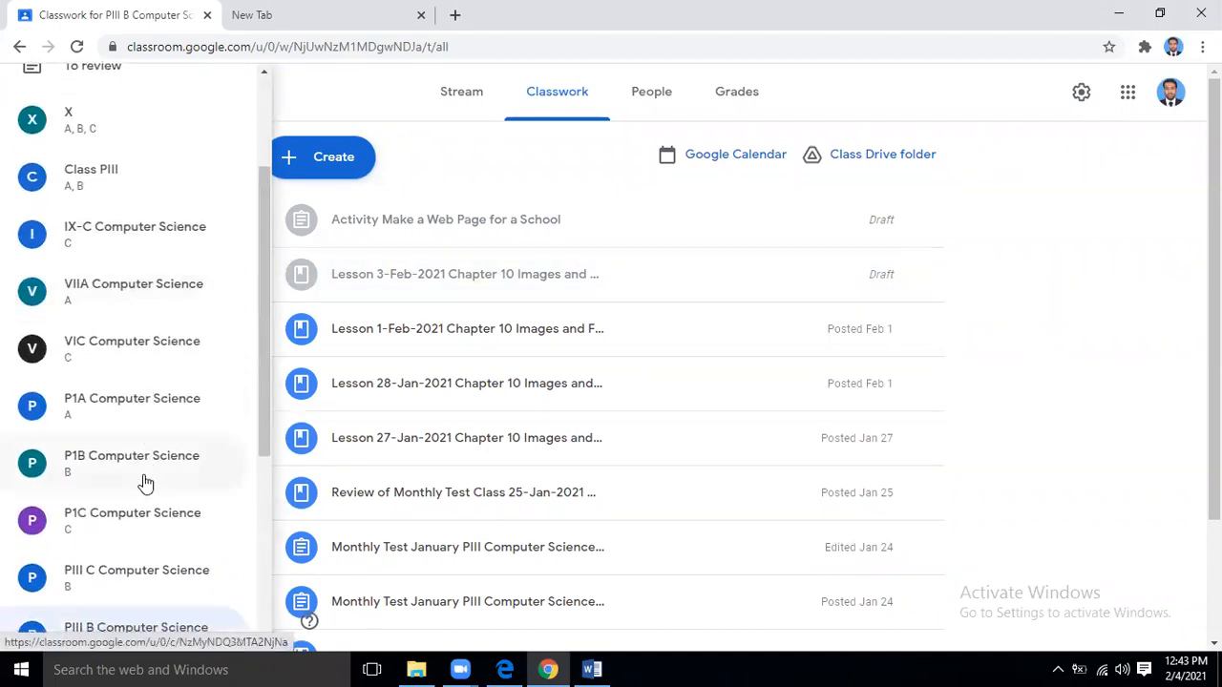
{"action": "left_click", "coordinate": [156, 467]}
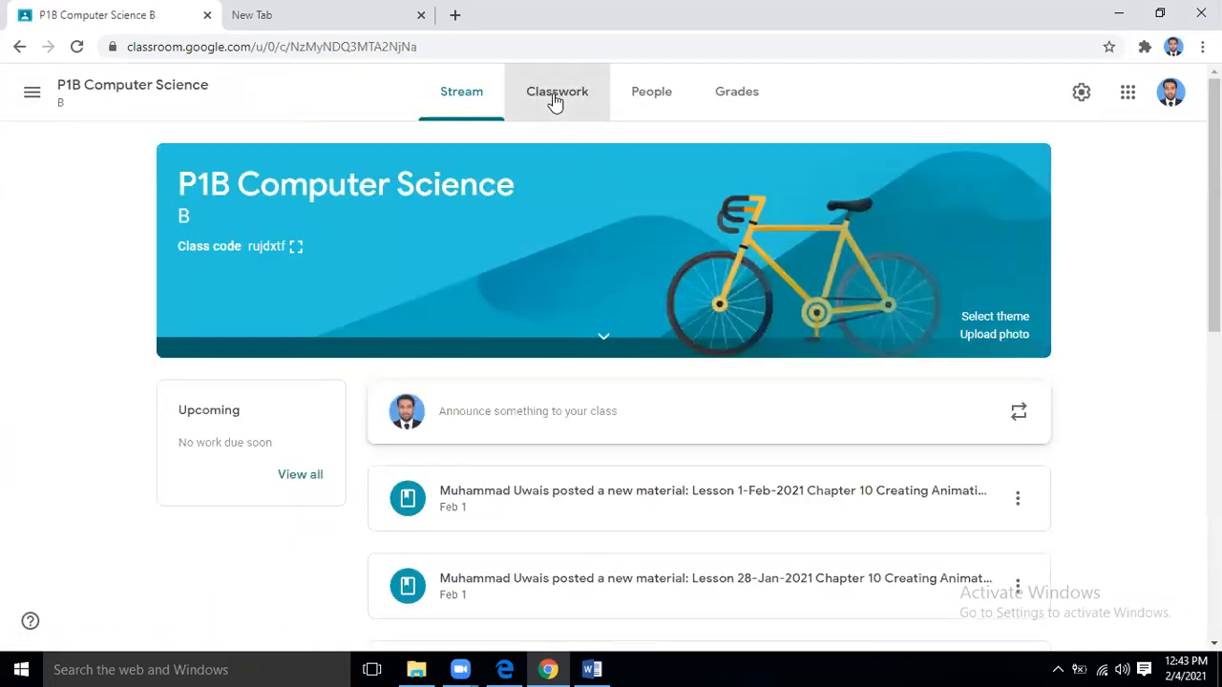
{"action": "left_click", "coordinate": [572, 105]}
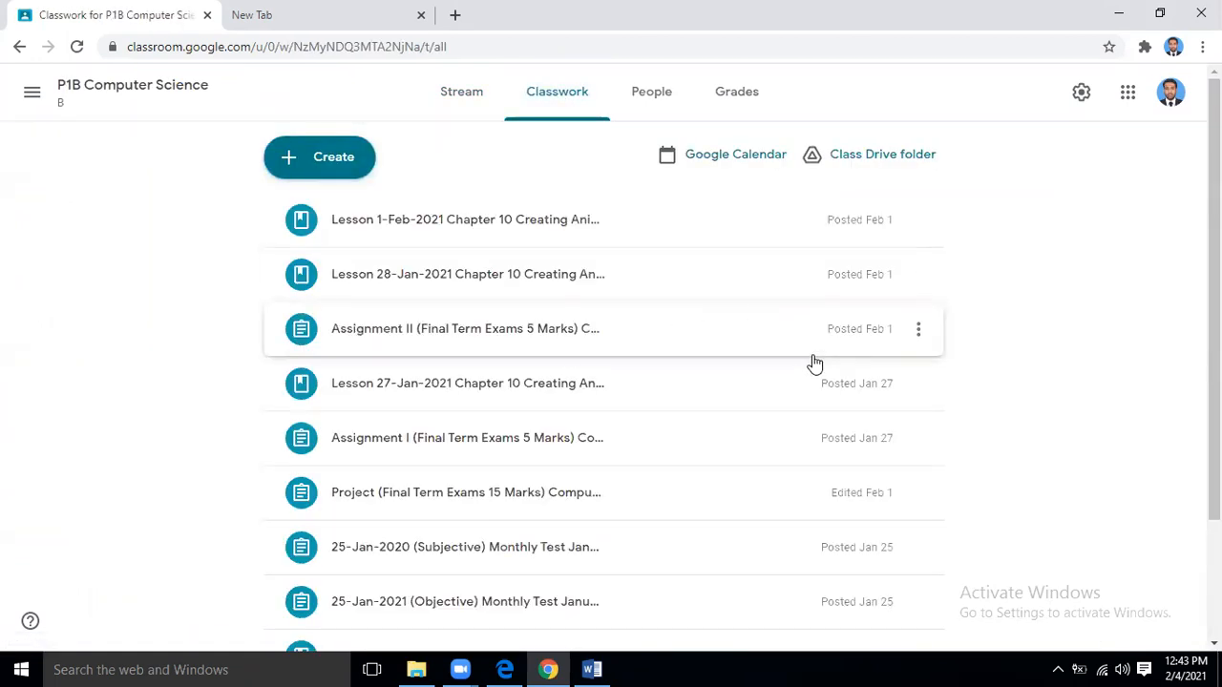
Switch to the P1A Computer Science class and open its classwork list.
{"action": "left_click", "coordinate": [30, 93]}
{"action": "scroll", "coordinate": [148, 491], "scroll_direction": "down", "scroll_amount": 2}
{"action": "left_click", "coordinate": [180, 409]}
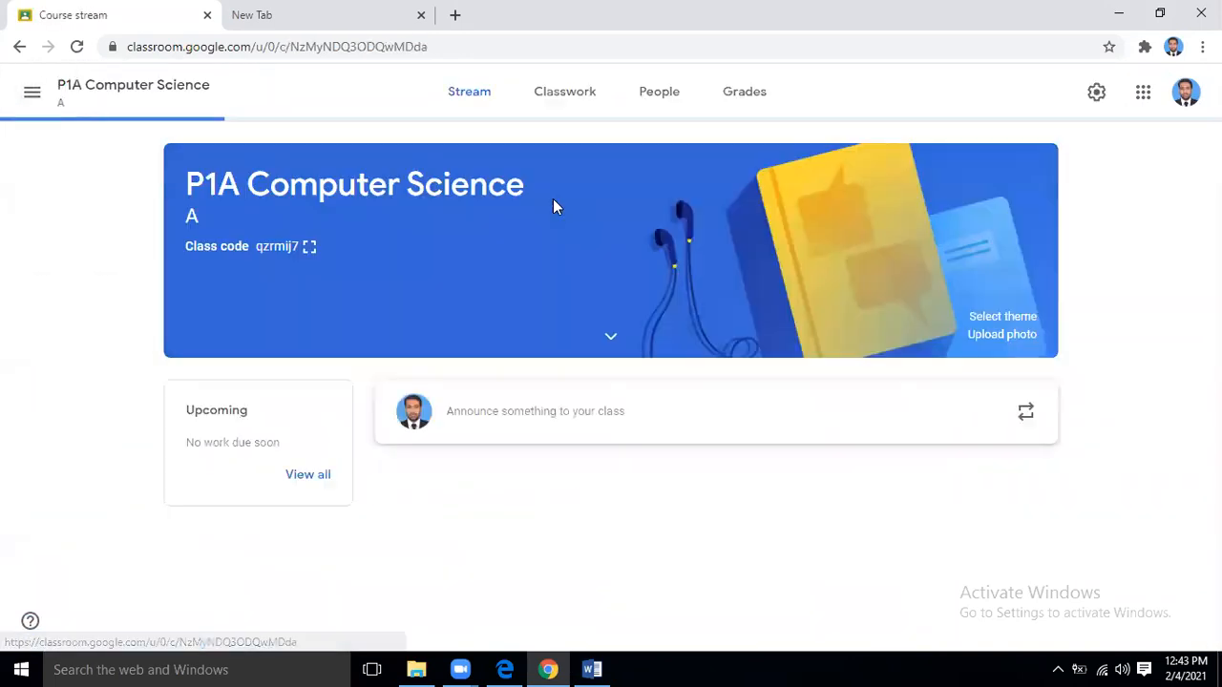
{"action": "left_click", "coordinate": [521, 99]}
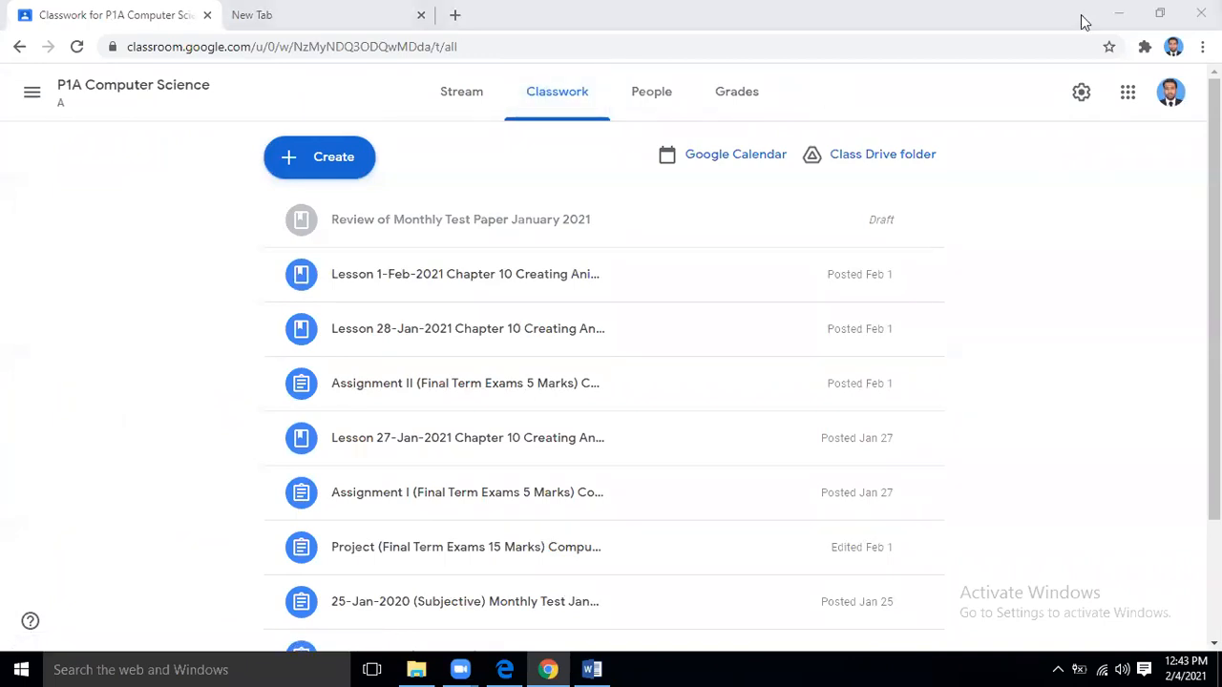
Reuse the P1A post Assignment II (Final Term Exams 5 Marks) Computer Science and change its number in the title to Assignment III.
{"action": "left_click", "coordinate": [319, 171]}
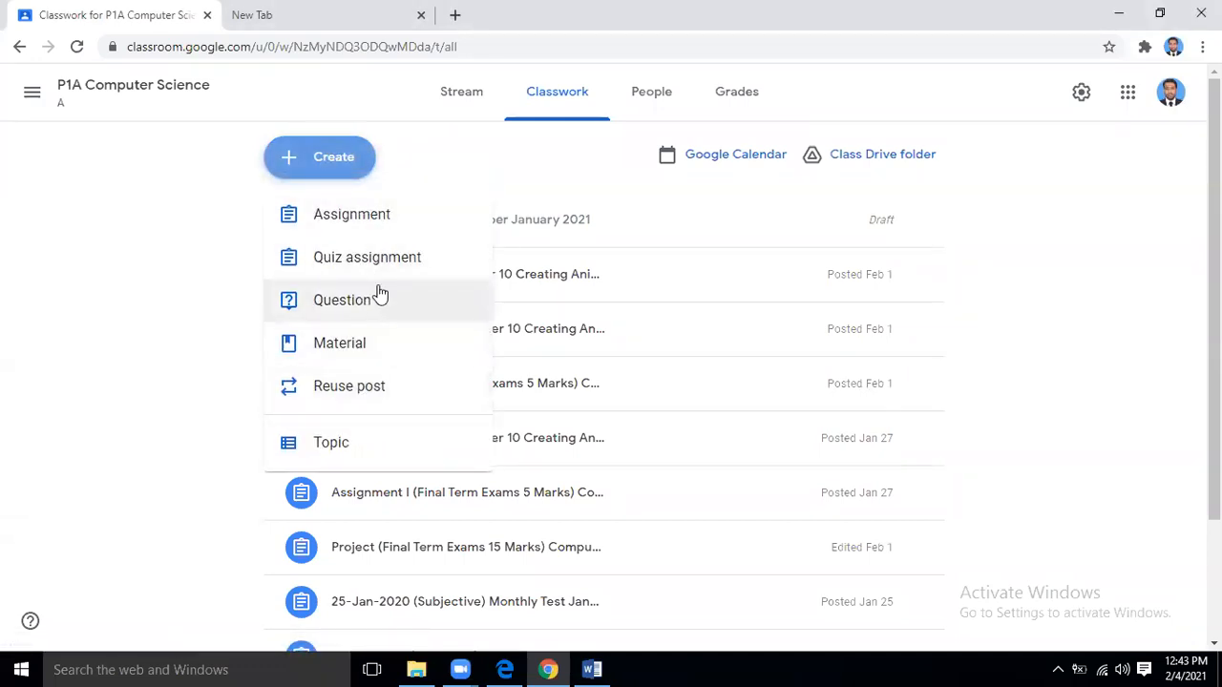
{"action": "left_click", "coordinate": [349, 386]}
{"action": "left_click", "coordinate": [410, 256]}
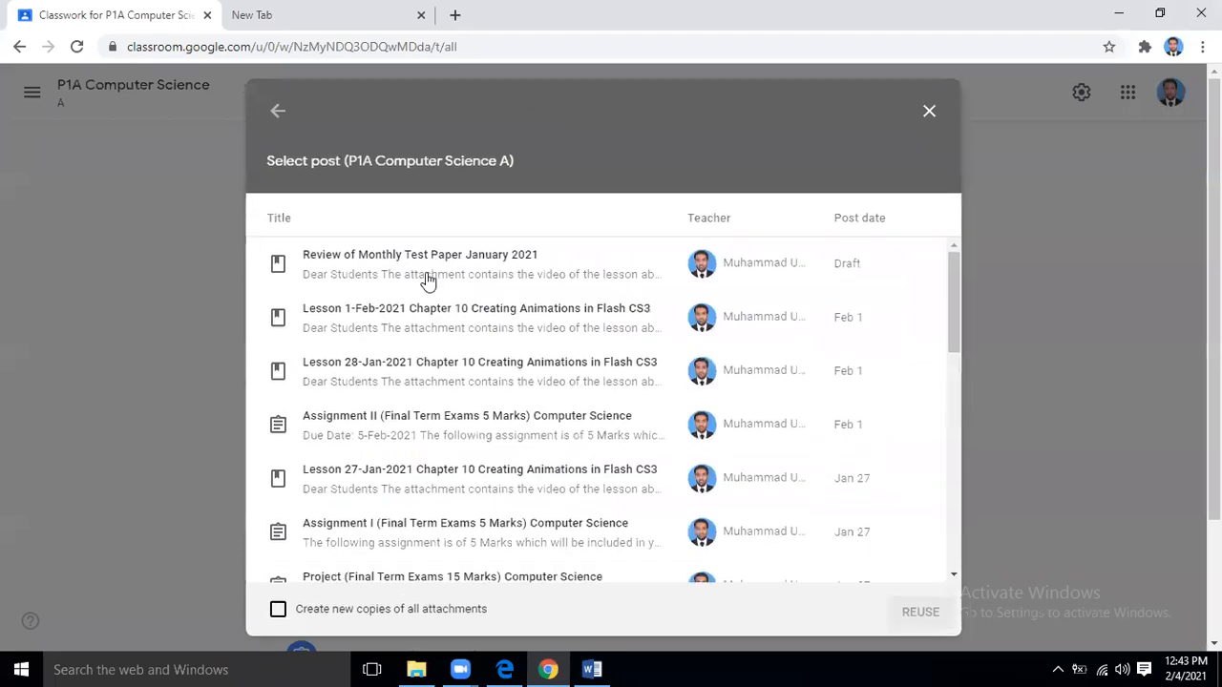
{"action": "left_click", "coordinate": [432, 436]}
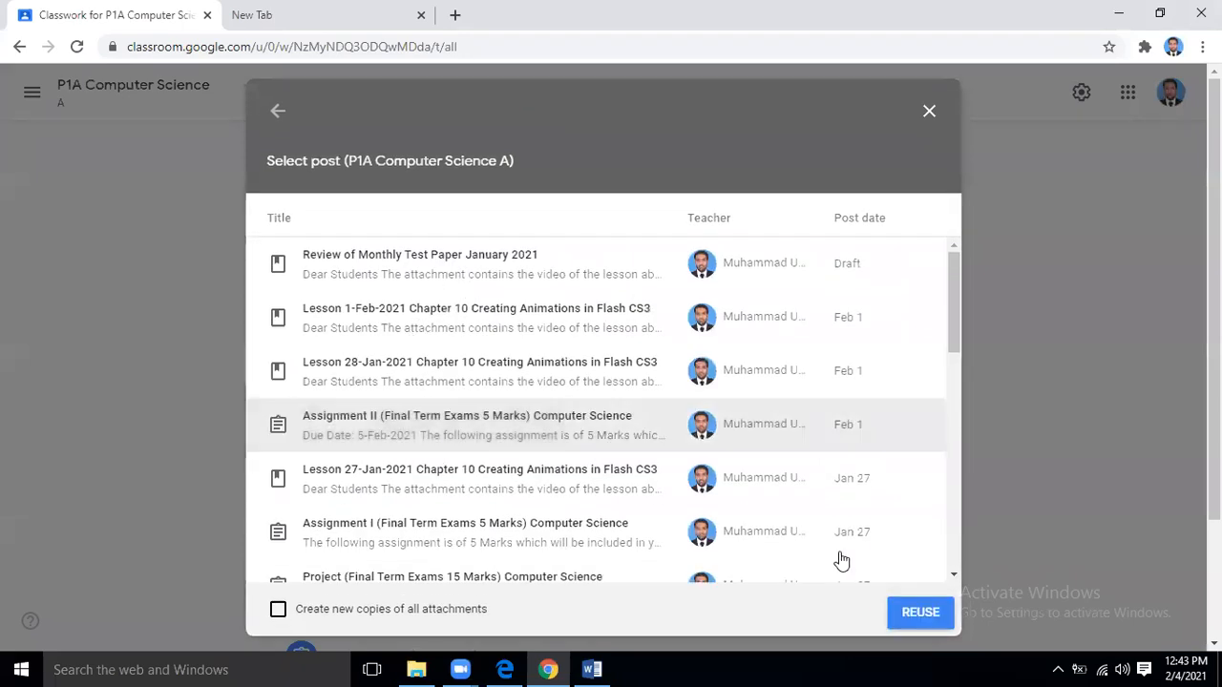
{"action": "key", "text": "Return"}
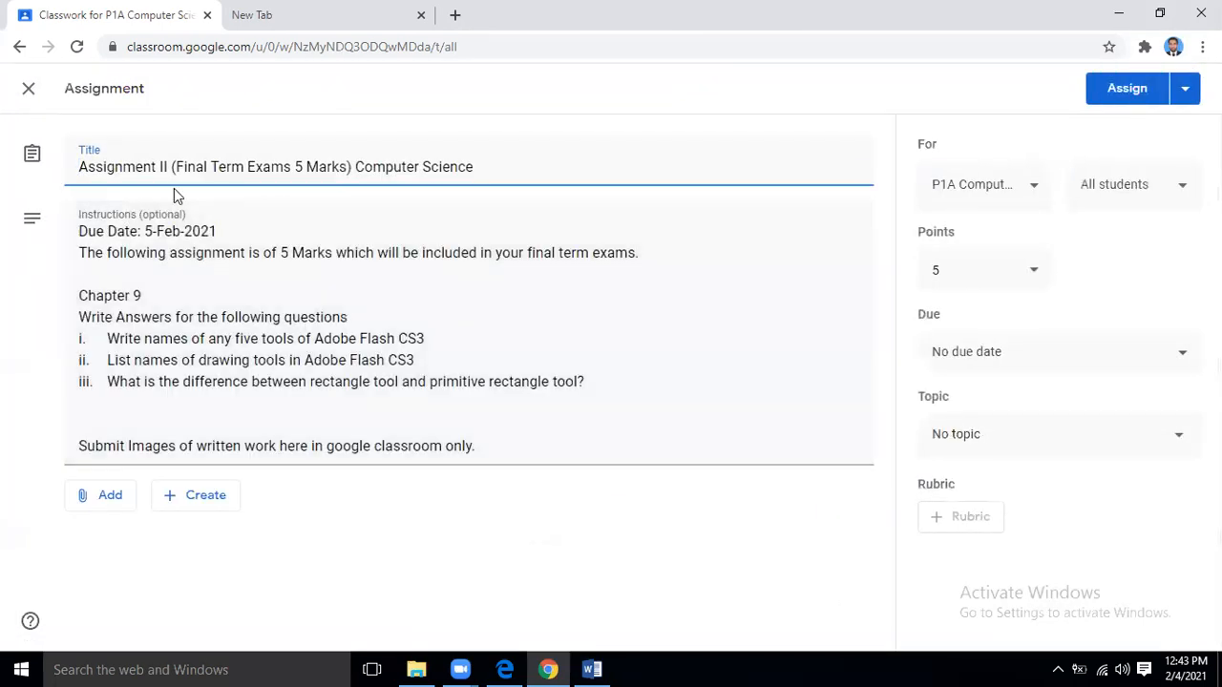
{"action": "left_click", "coordinate": [166, 172]}
{"action": "type", "text": "I"}
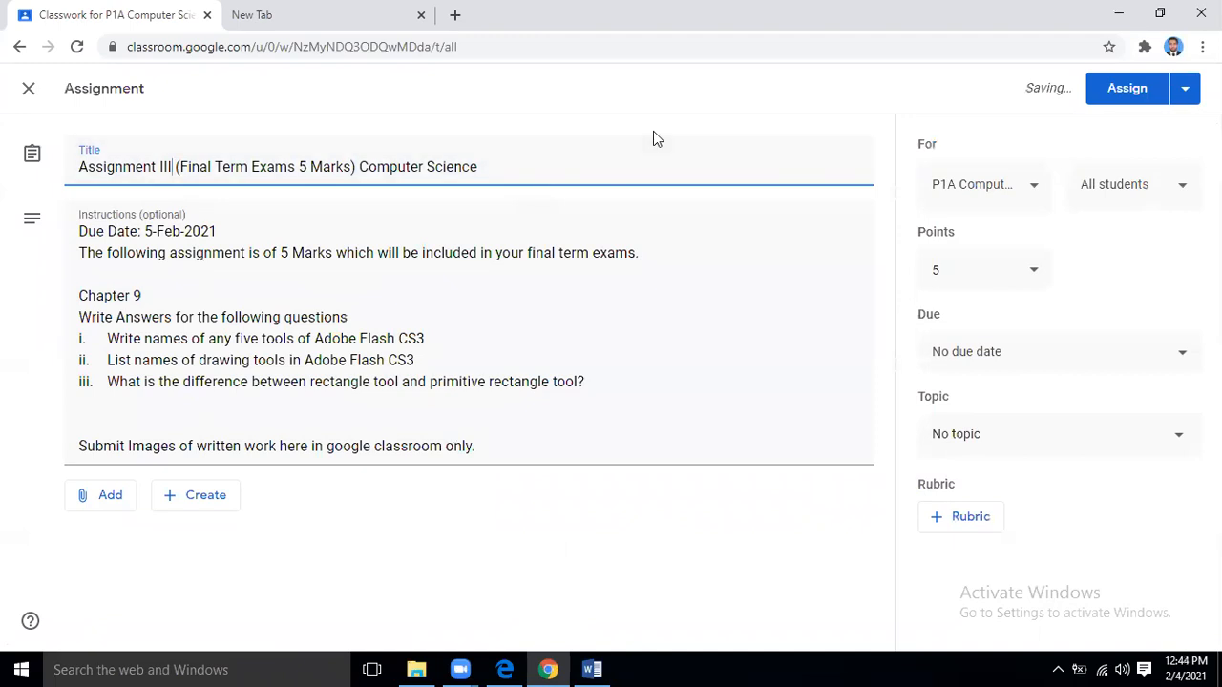
Change the due date in the instructions to 7-Feb-2021 and delete the Chapter 9 heading with its three questions.
{"action": "left_click", "coordinate": [153, 232]}
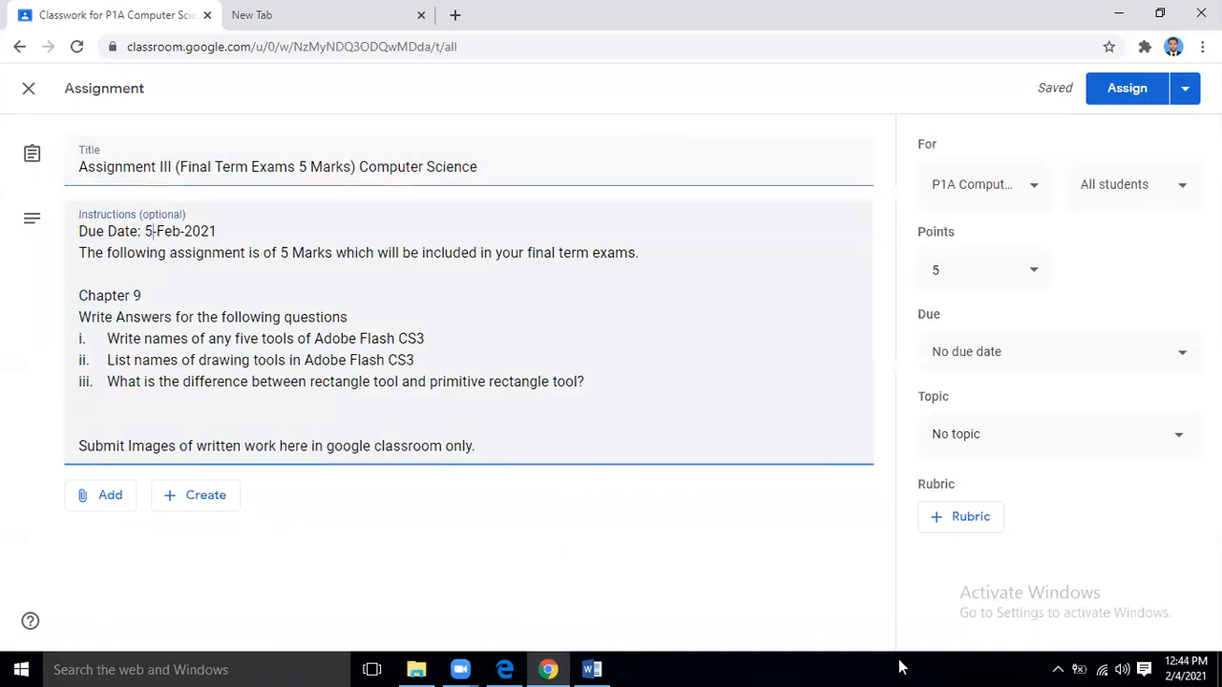
{"action": "left_click", "coordinate": [1184, 670]}
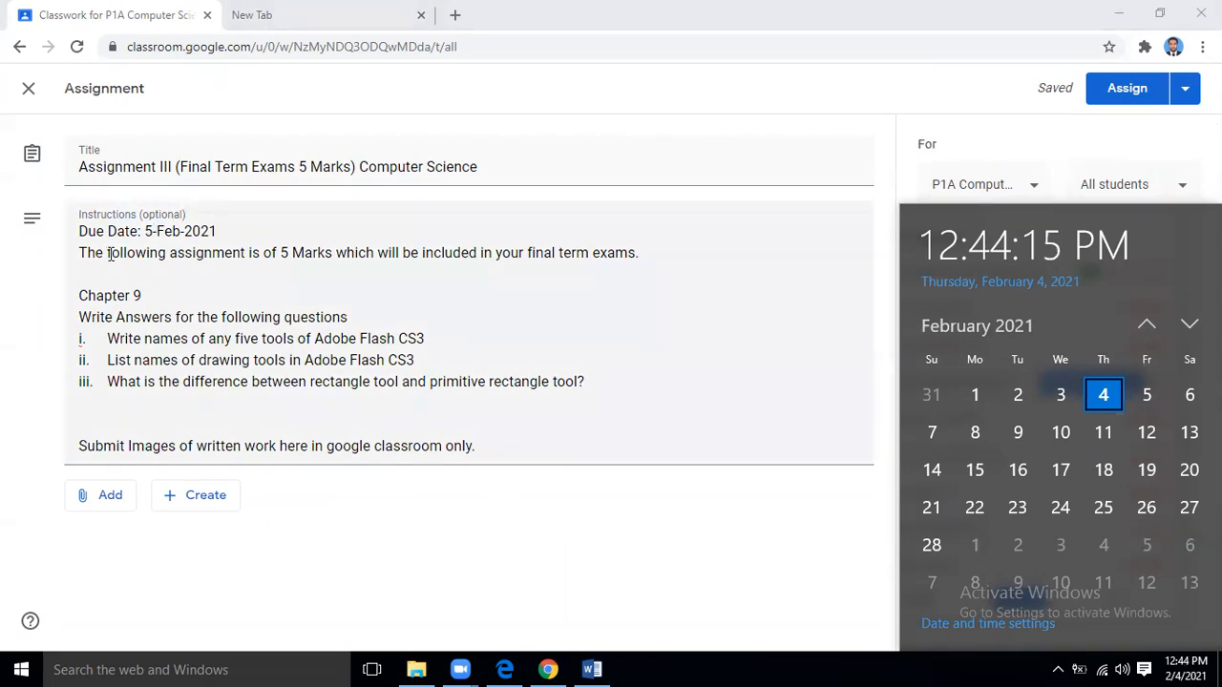
{"action": "left_click", "coordinate": [150, 232]}
{"action": "key", "text": "BackSpace"}
{"action": "type", "text": "7"}
{"action": "left_click_drag", "start_coordinate": [79, 293], "coordinate": [683, 401]}
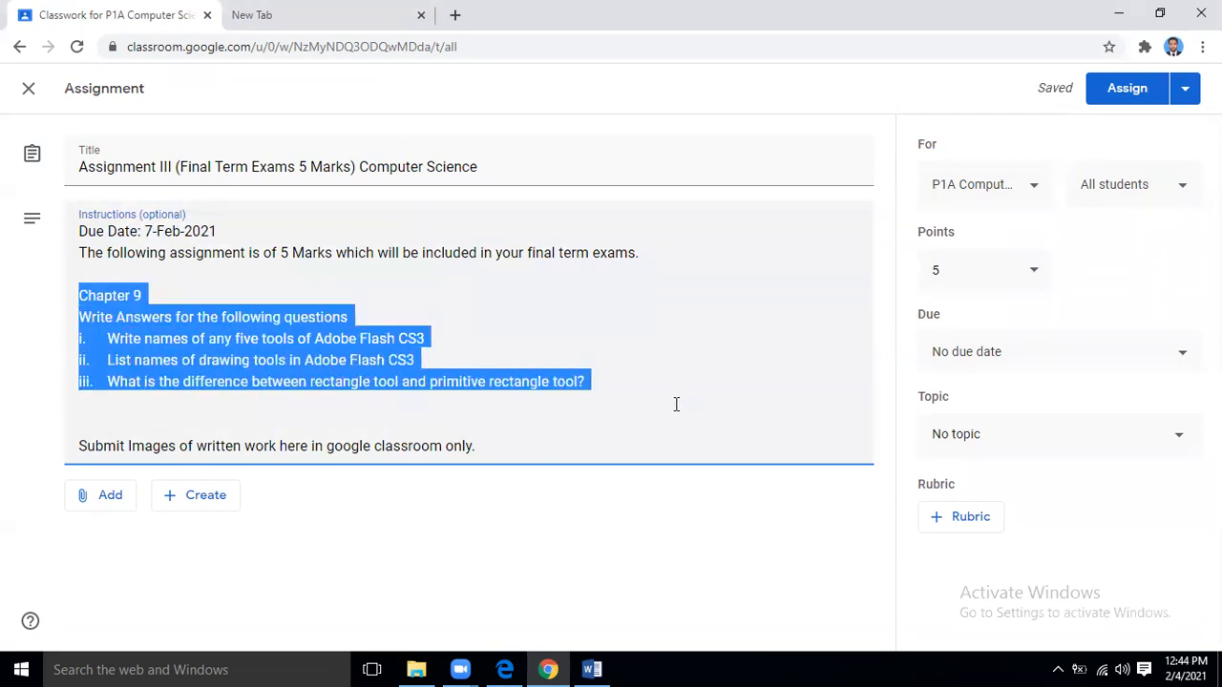
{"action": "key", "text": "BackSpace"}
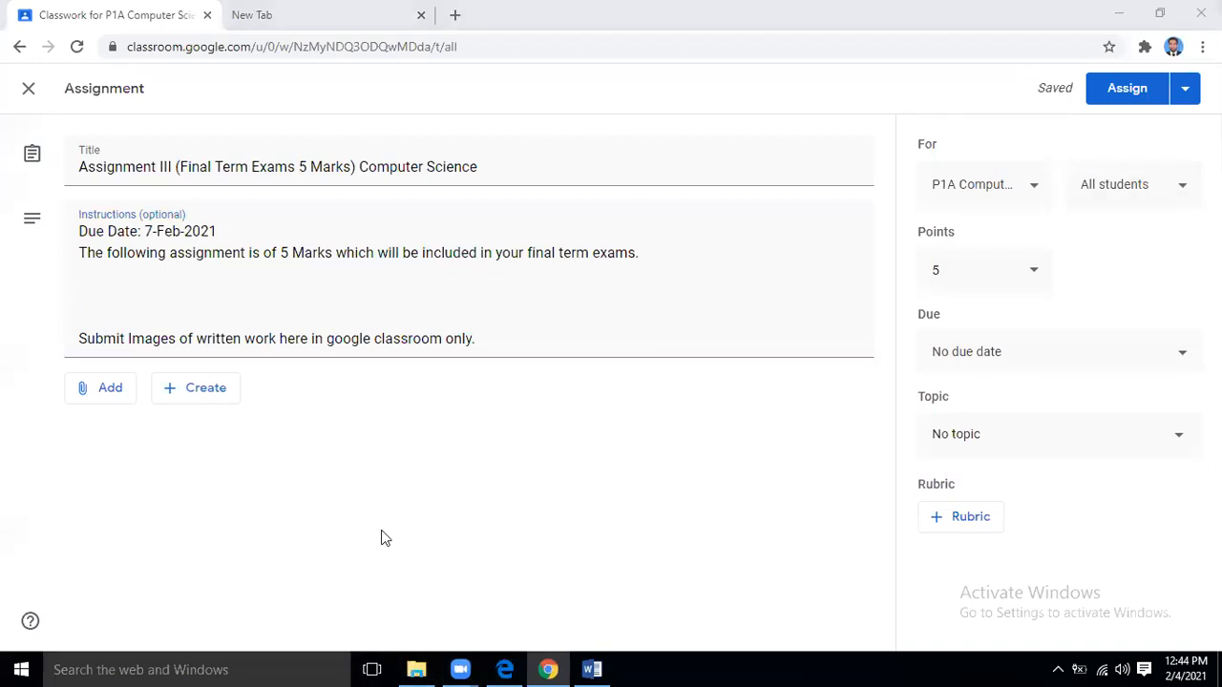
Open the Word document PI Assignments from the Final Term folder inside _PSM.
{"action": "left_click", "coordinate": [416, 669]}
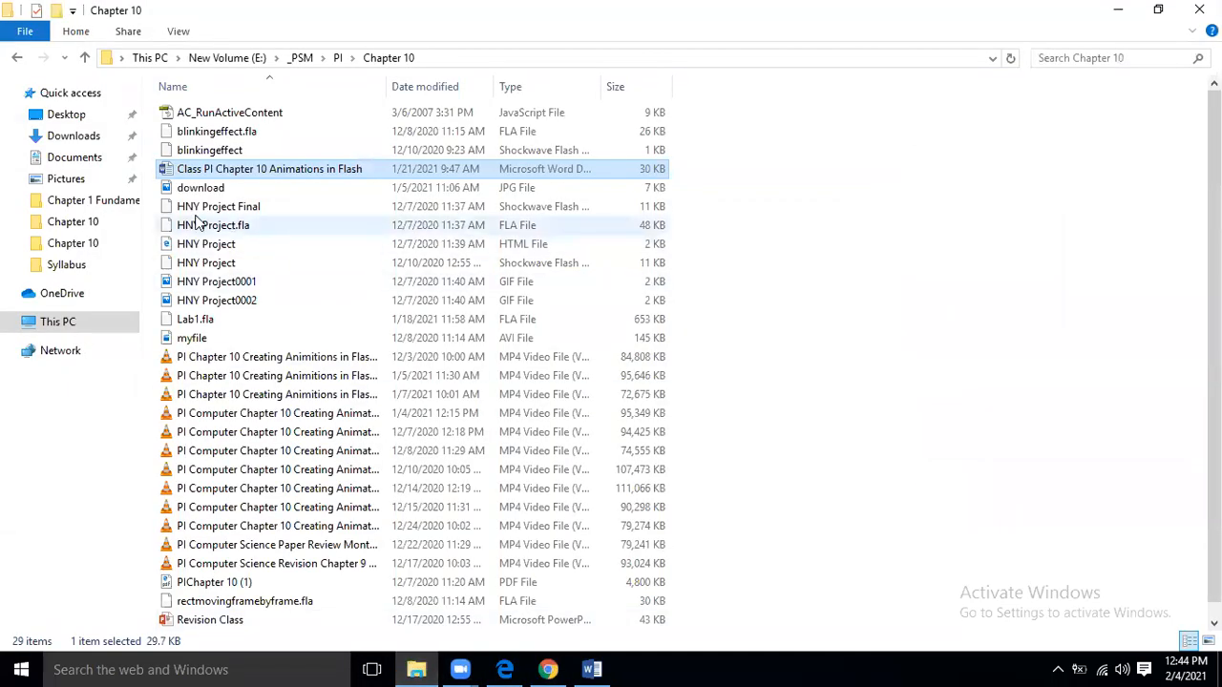
{"action": "left_click", "coordinate": [83, 60]}
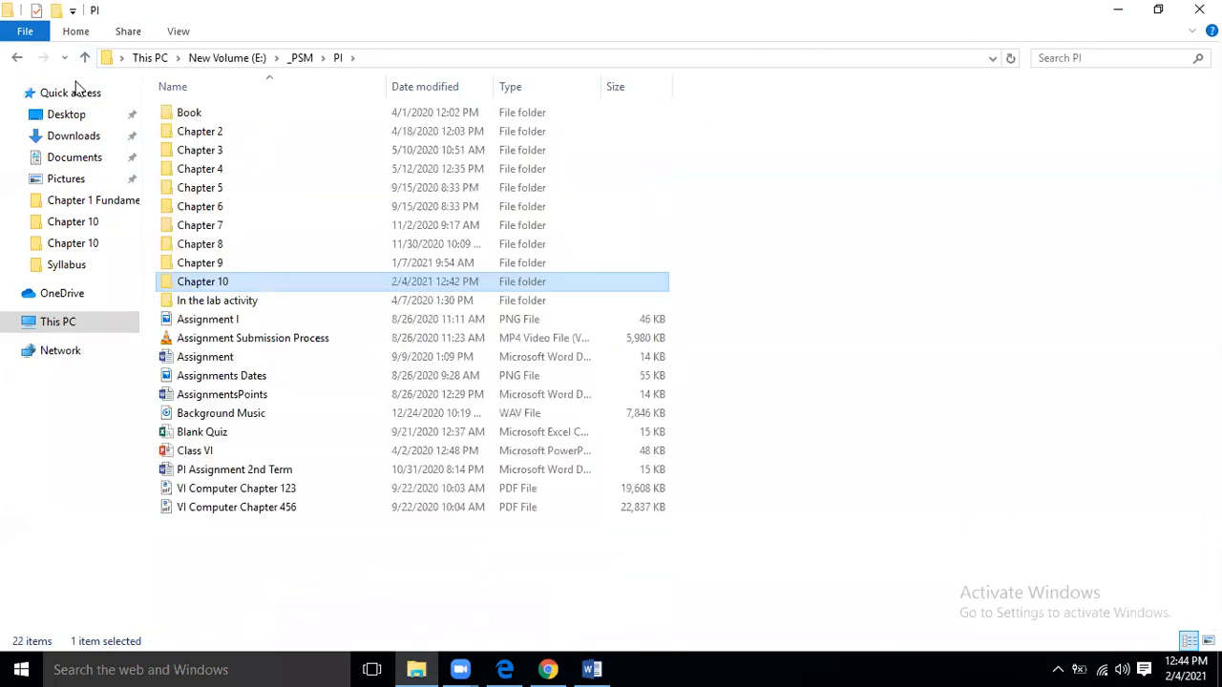
{"action": "left_click", "coordinate": [84, 58]}
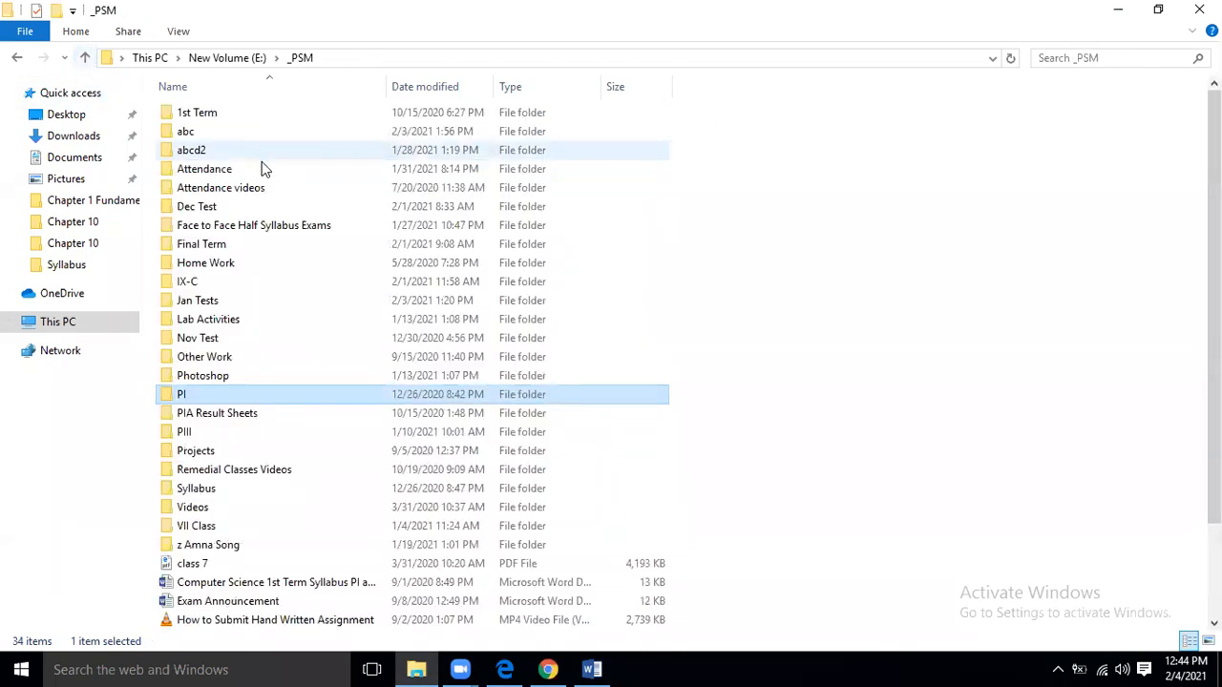
{"action": "left_click", "coordinate": [201, 169]}
{"action": "left_click", "coordinate": [196, 225]}
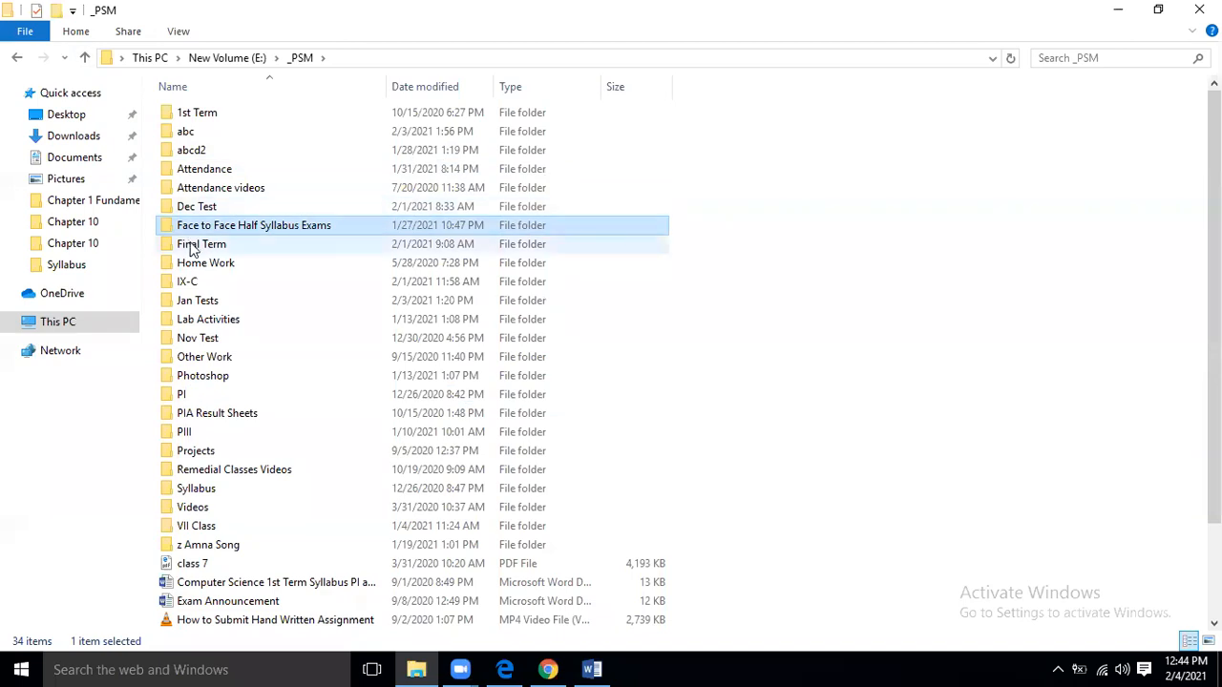
{"action": "double_click", "coordinate": [205, 250]}
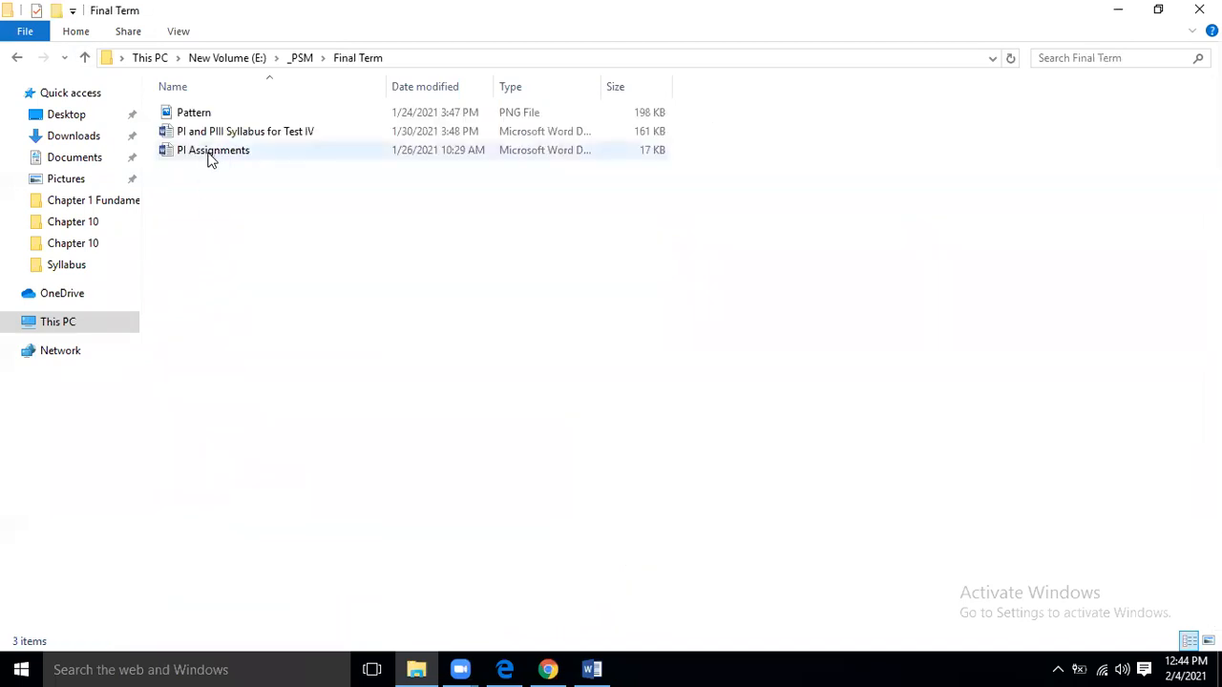
{"action": "double_click", "coordinate": [210, 155]}
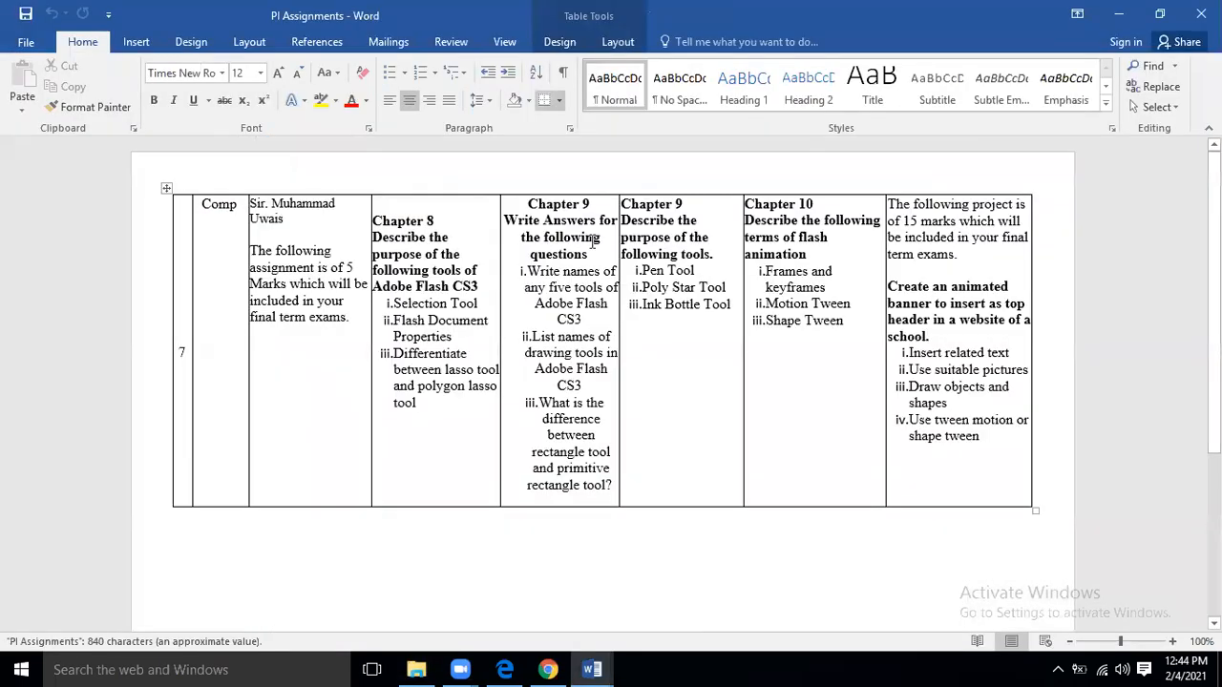
Copy the Chapter 9 task on the Pen, Poly Star and Ink Bottle tools from the table into the Classroom assignment's instructions.
{"action": "mouse_move", "coordinate": [623, 201]}
{"action": "left_mouse_down"}
{"action": "mouse_move", "coordinate": [730, 315]}
{"action": "mouse_move", "coordinate": [668, 457]}
{"action": "left_mouse_up"}
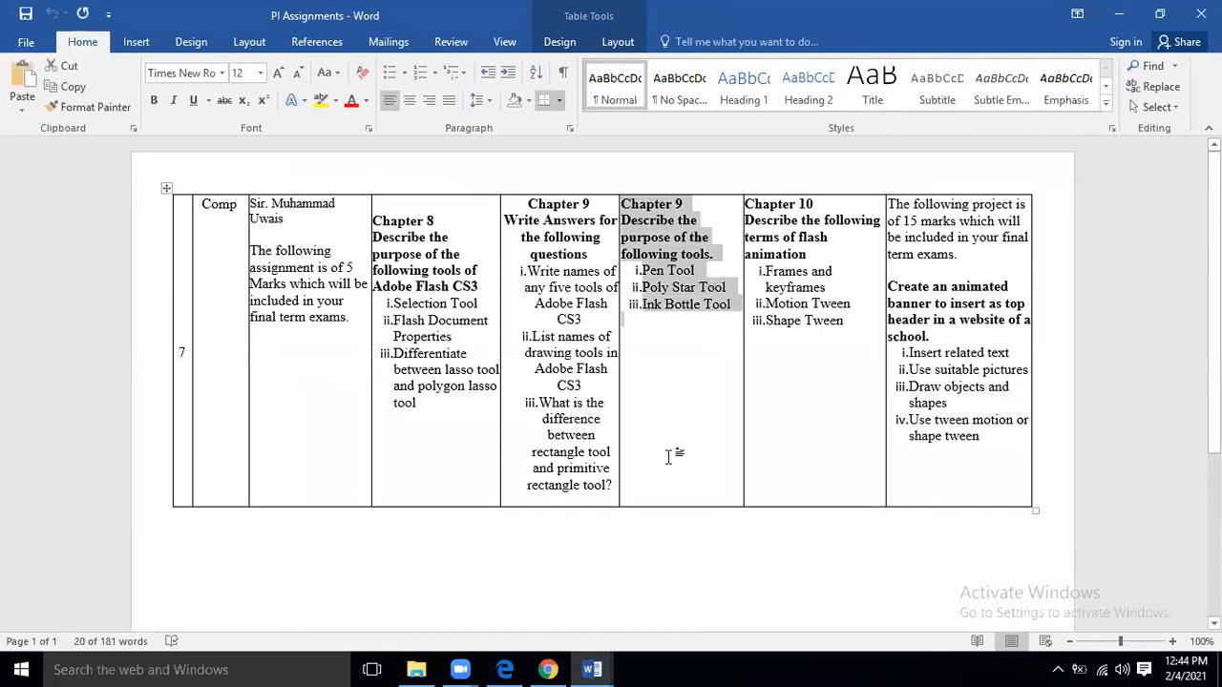
{"action": "left_click", "coordinate": [549, 669]}
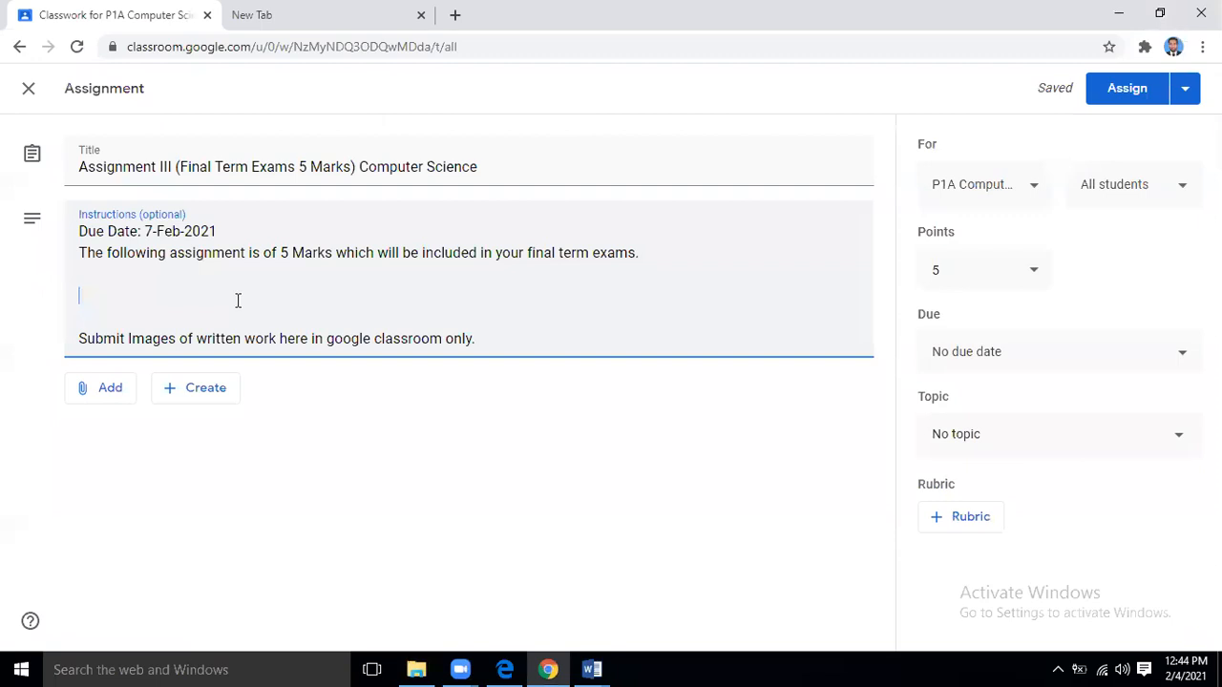
{"action": "type", "text": "Chapter 9 Describe the purpose of the following tools. i.\tPen Tool ii.\tPoly Star Tool iii.\tInk Bottle Tool"}
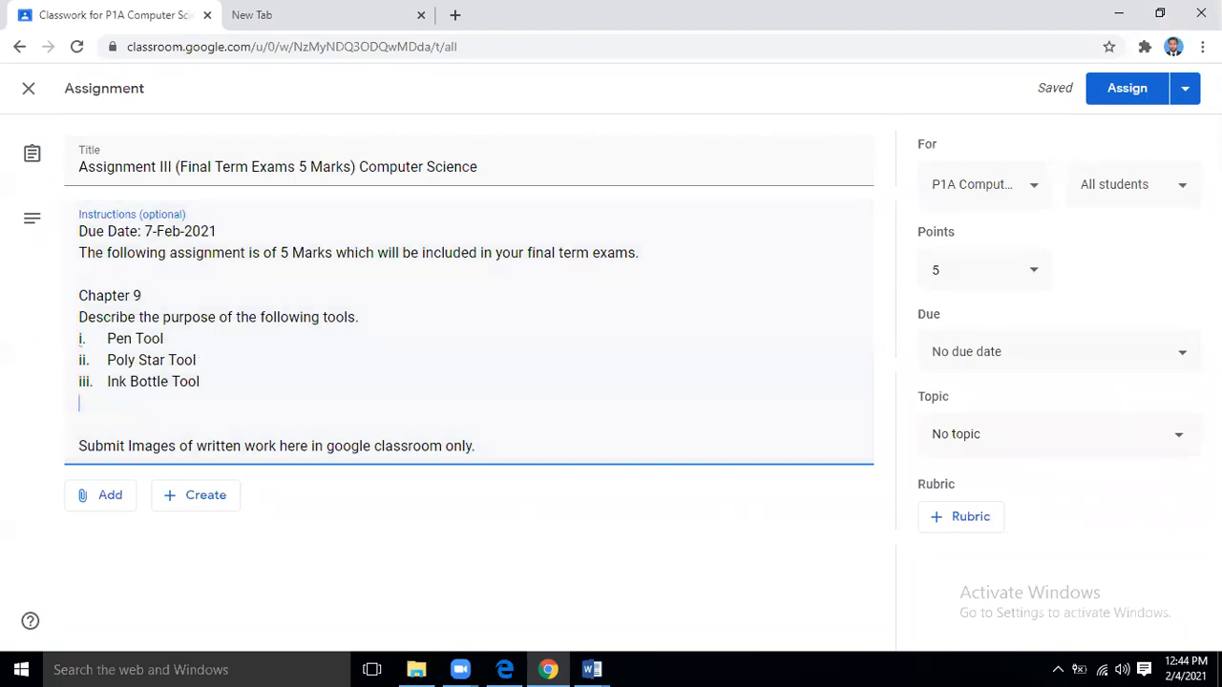
{"action": "left_click", "coordinate": [611, 12]}
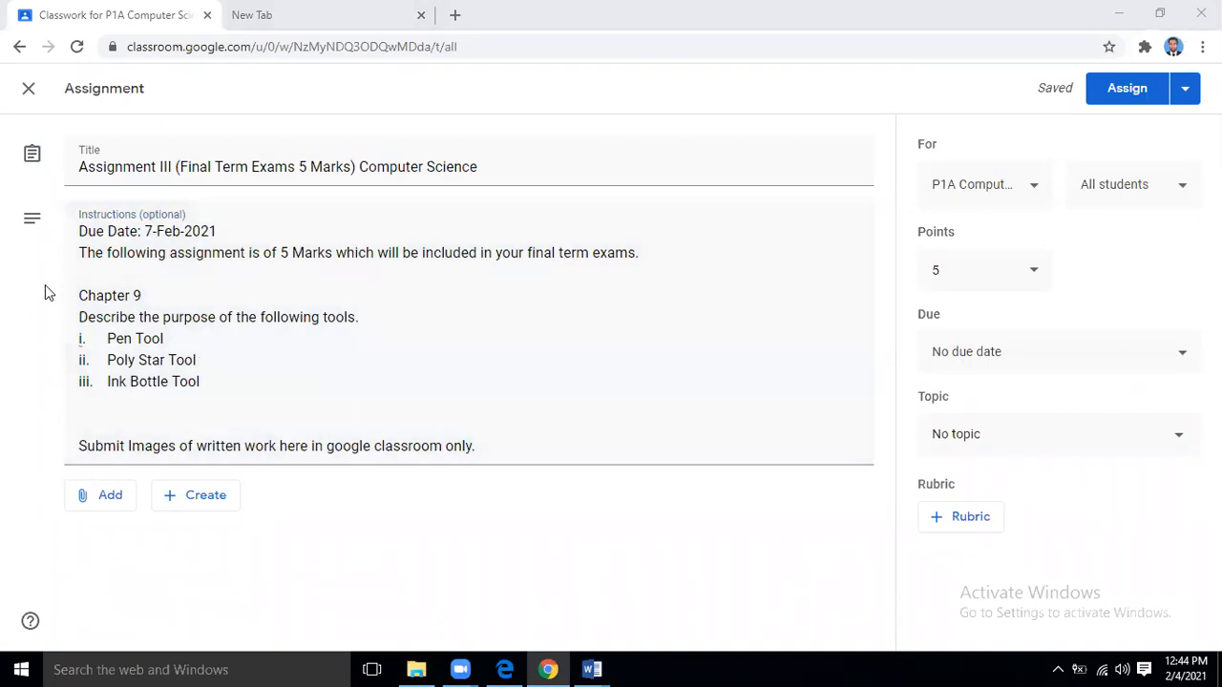
Add the P1B and P1C Computer Science classes to the assignment's recipients alongside P1A.
{"action": "left_click", "coordinate": [178, 339]}
{"action": "left_click", "coordinate": [232, 363]}
{"action": "left_click", "coordinate": [1033, 184]}
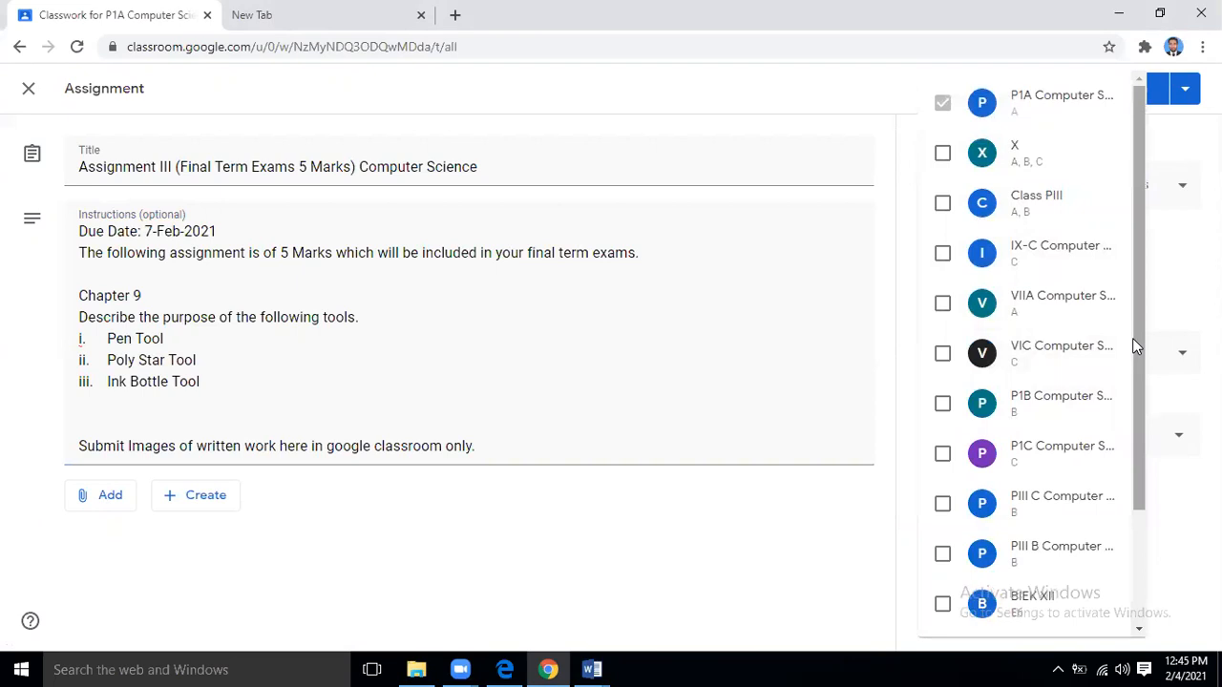
{"action": "left_click", "coordinate": [943, 404]}
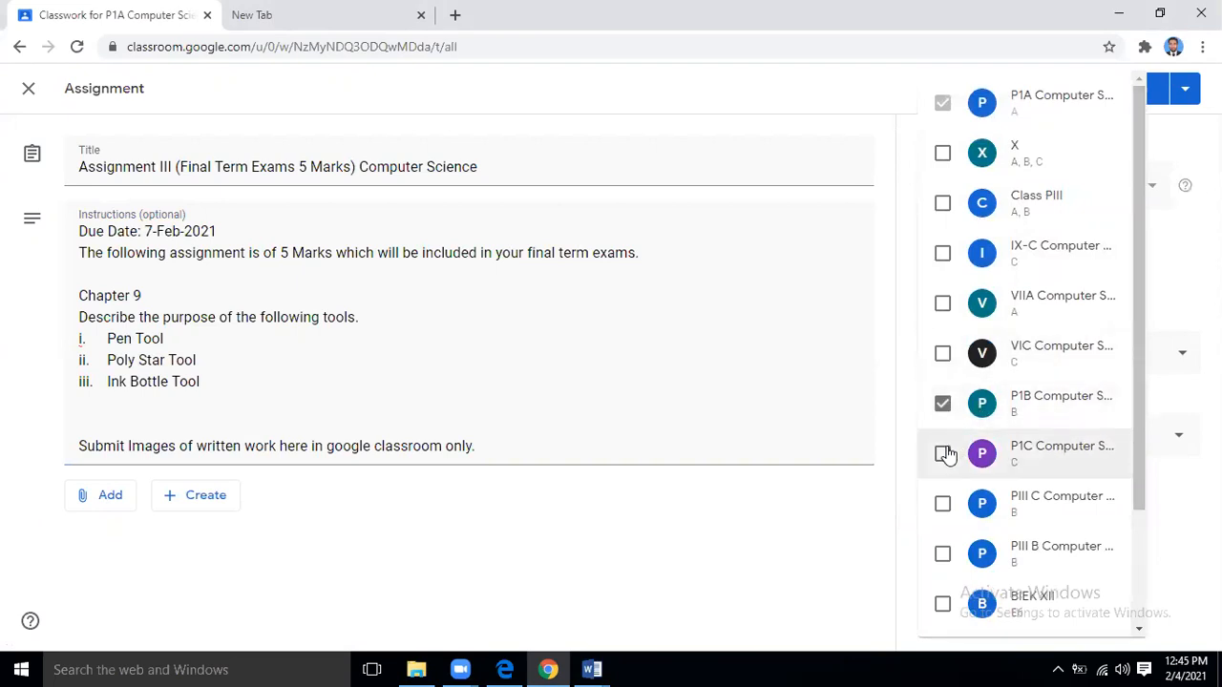
{"action": "left_click", "coordinate": [943, 454]}
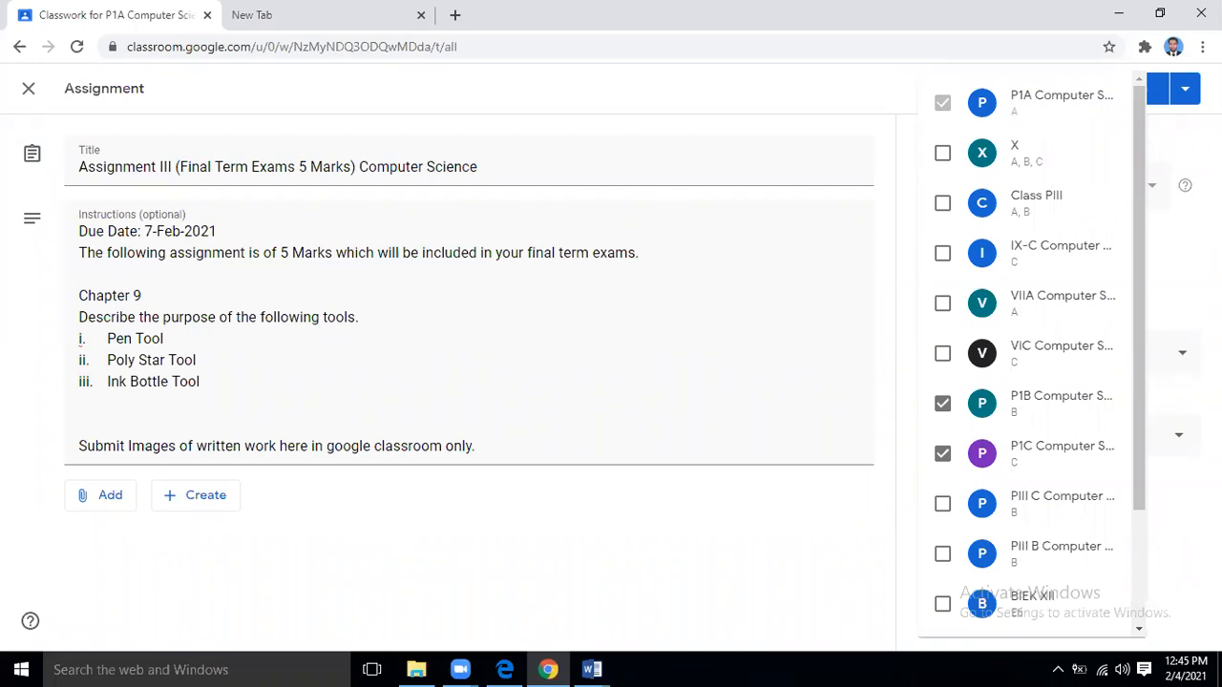
{"action": "key", "text": "Escape"}
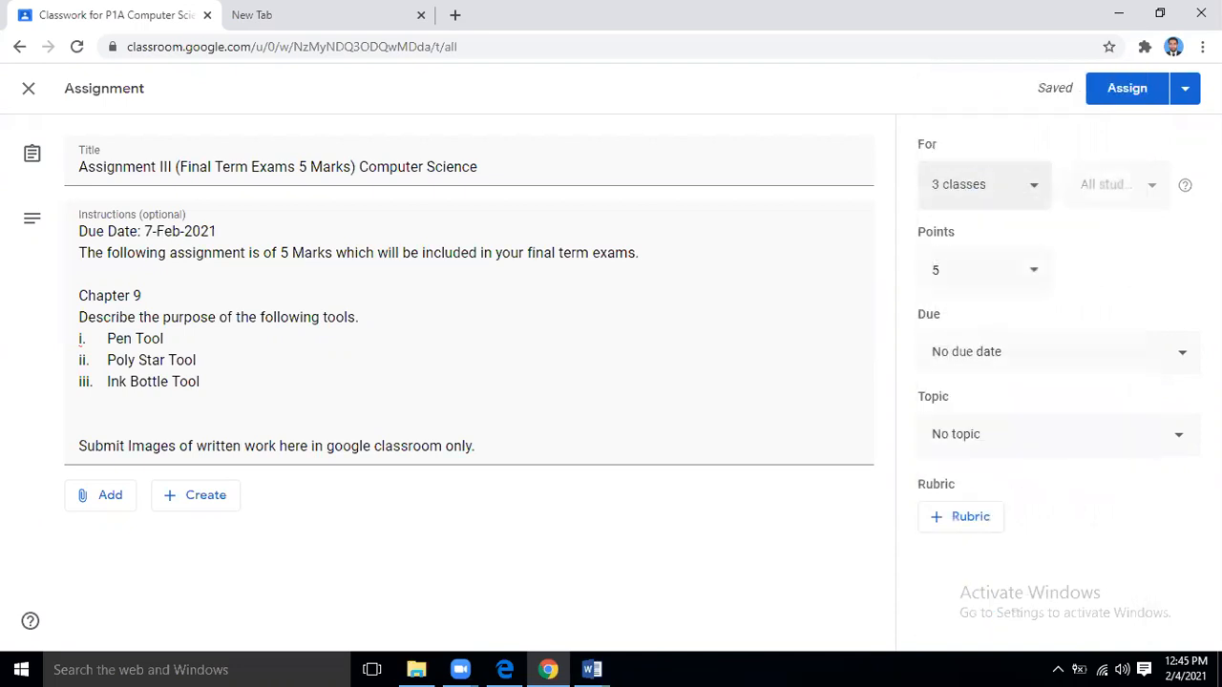
Check the February 2021 dates in the Windows calendar, viewing it over the assignment and over the desktop.
{"action": "key", "text": "super+alt+d"}
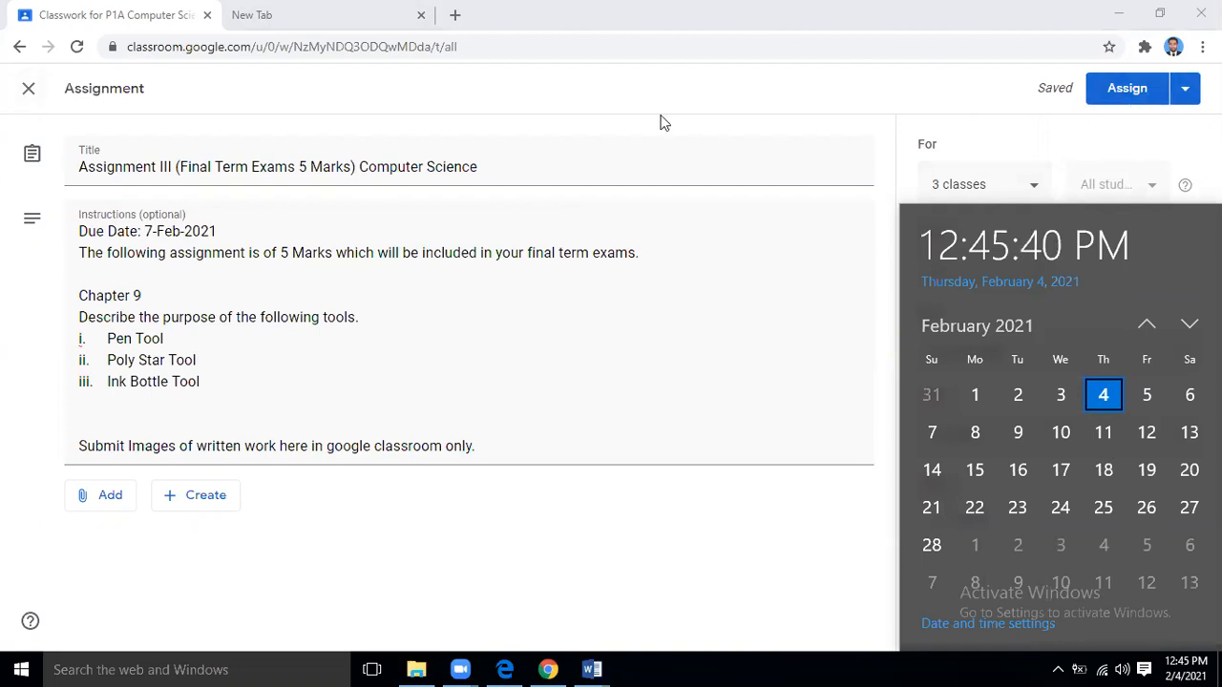
{"action": "left_click", "coordinate": [230, 243]}
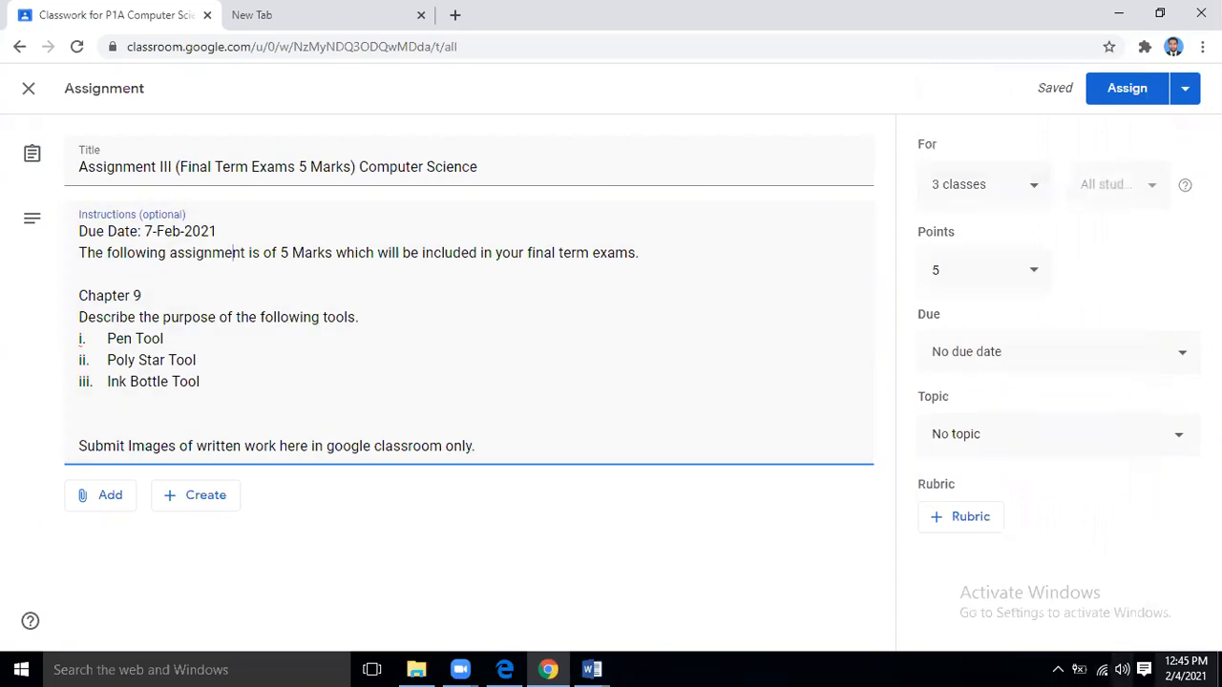
{"action": "left_click", "coordinate": [1219, 670]}
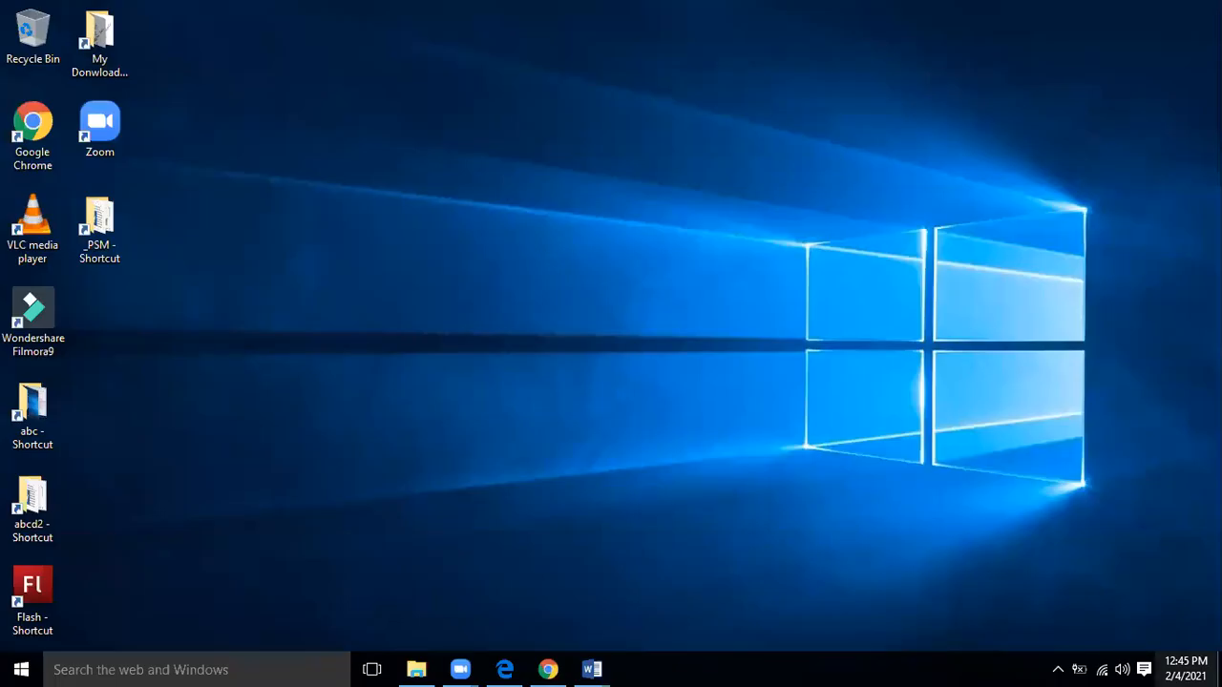
{"action": "left_click", "coordinate": [1185, 668]}
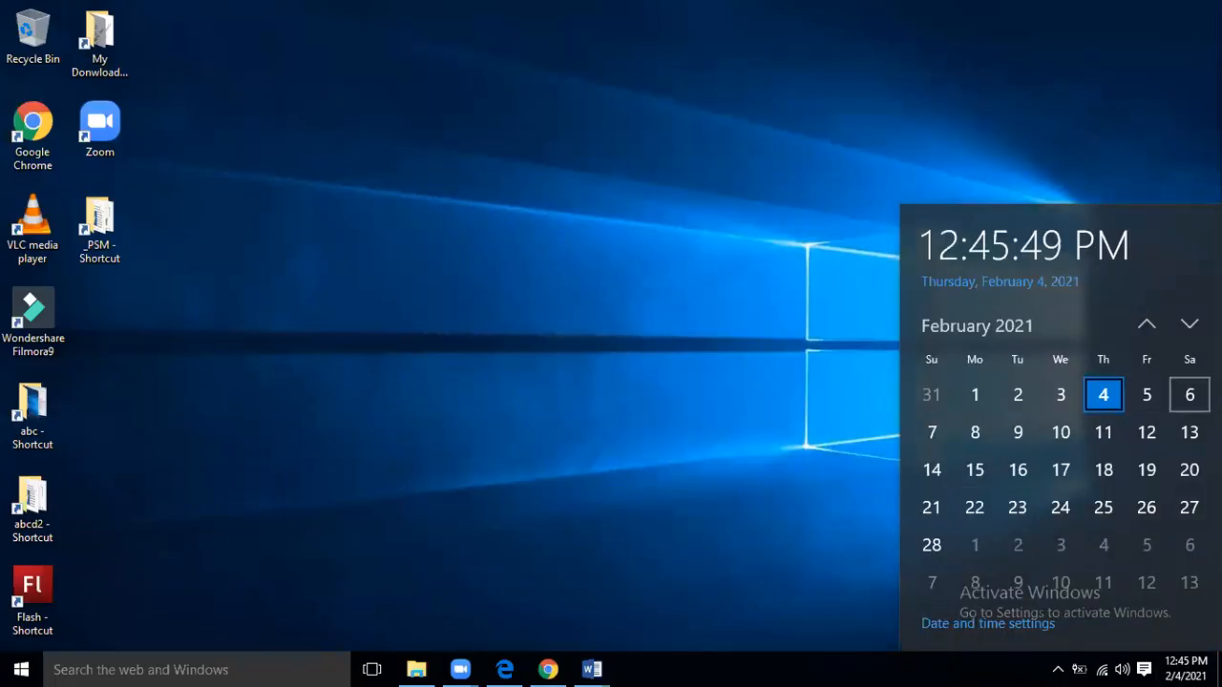
{"action": "left_click", "coordinate": [486, 551]}
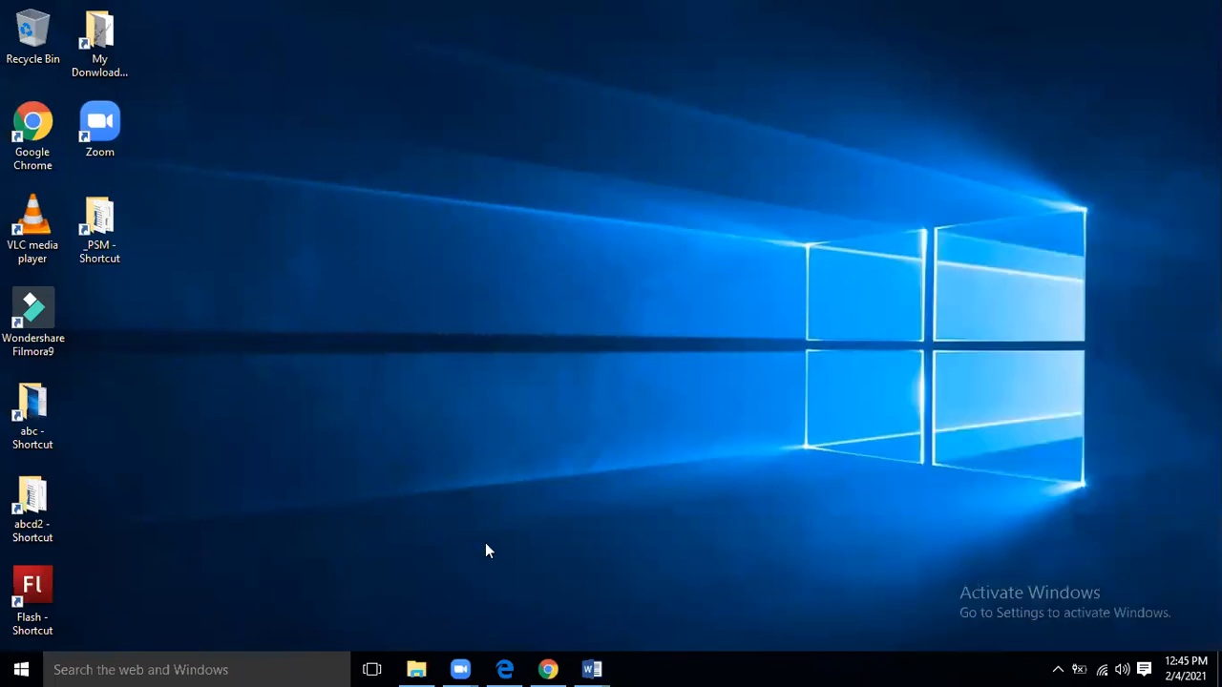
Return to the Classroom assignment in Chrome and assign Assignment III to the selected classes.
{"action": "left_click", "coordinate": [565, 669]}
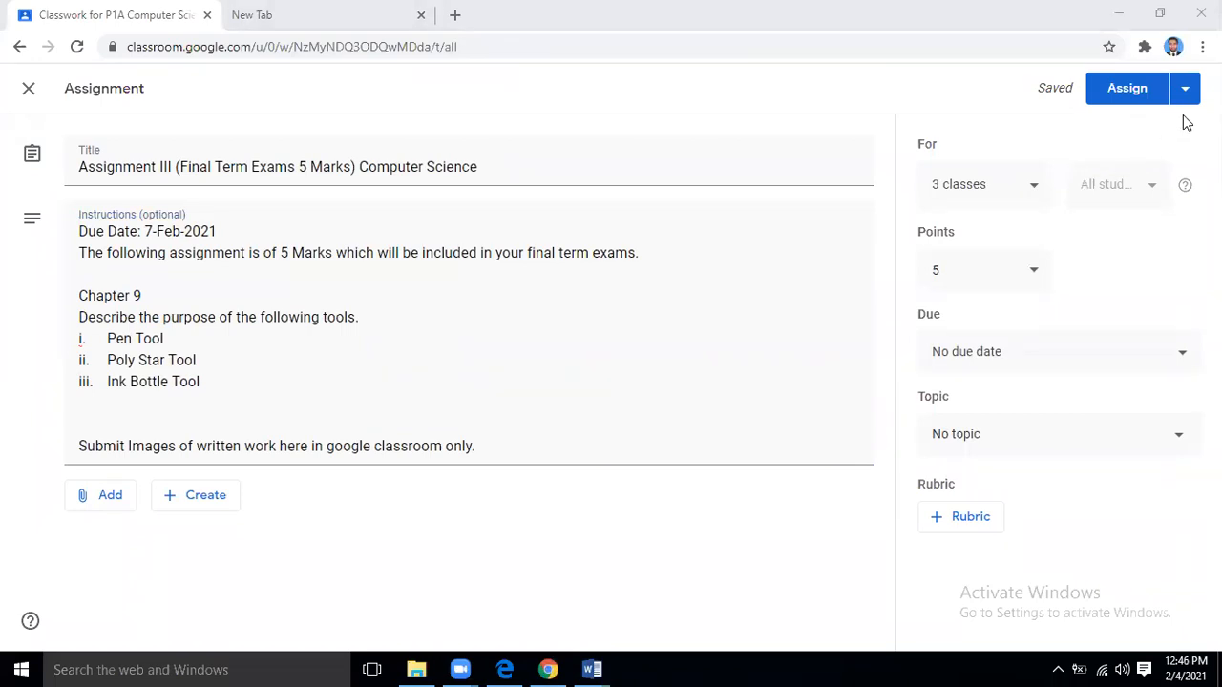
{"action": "left_click", "coordinate": [1128, 88]}
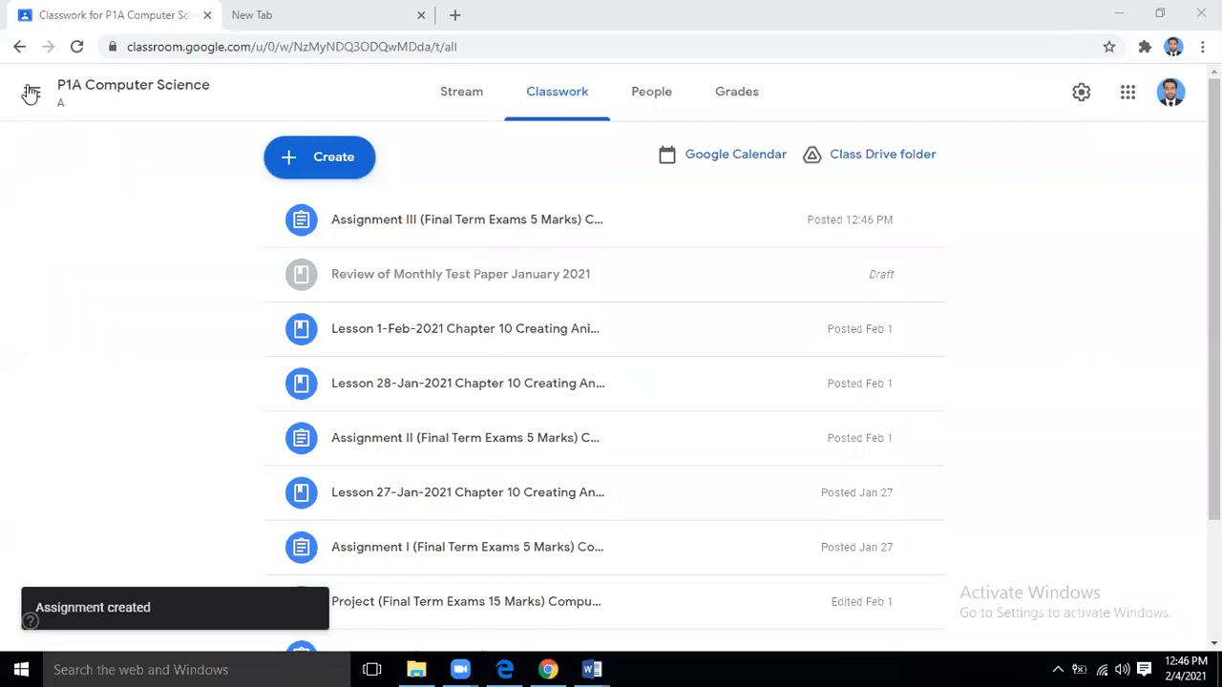
Open the student work for P1A's Assignment I and look through the list of students who turned it in.
{"action": "scroll", "coordinate": [464, 372], "scroll_direction": "down", "scroll_amount": 3}
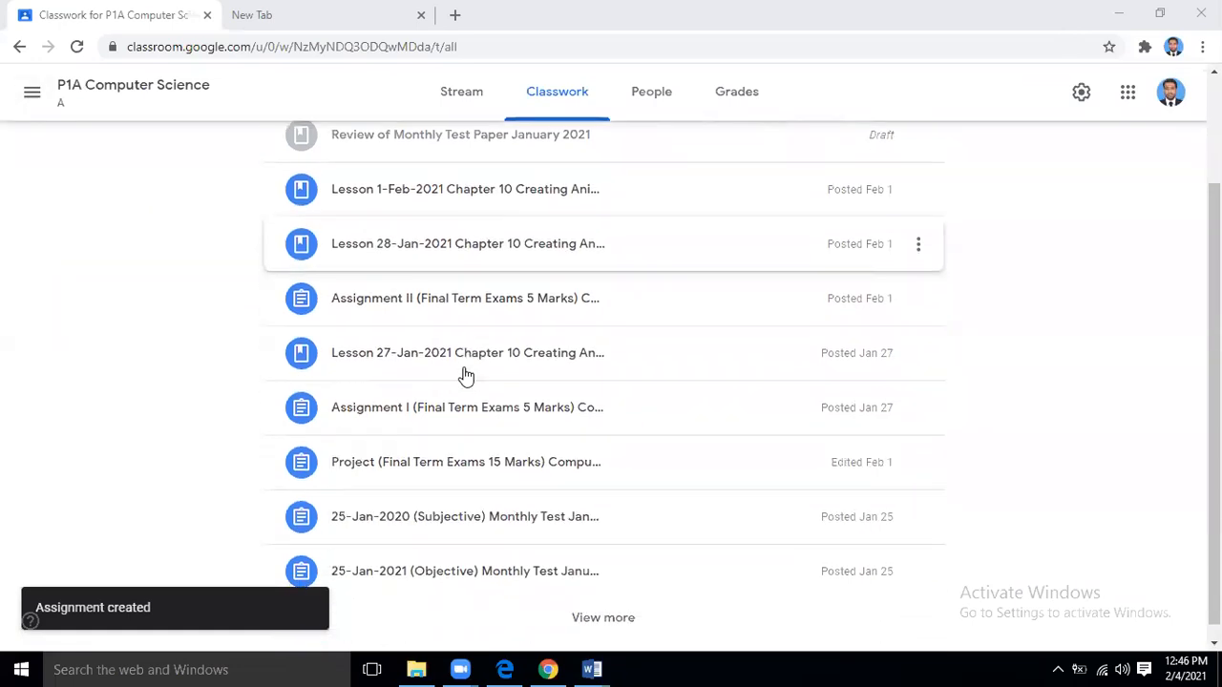
{"action": "left_click", "coordinate": [474, 402]}
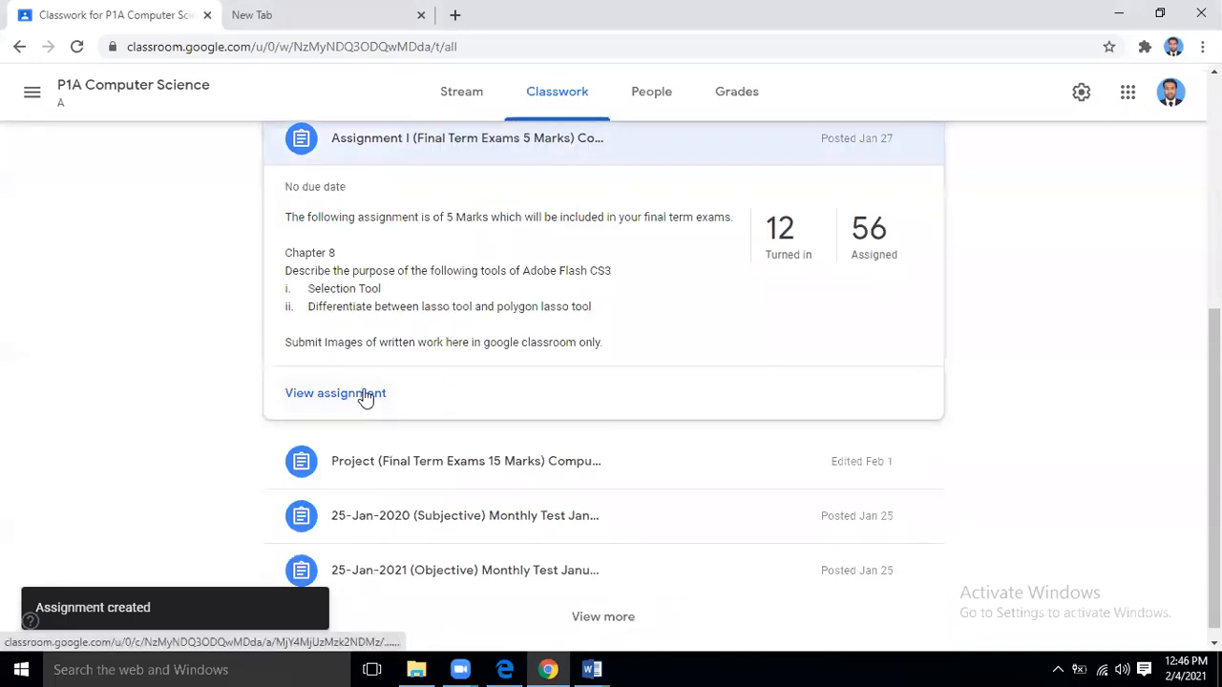
{"action": "left_click", "coordinate": [365, 395]}
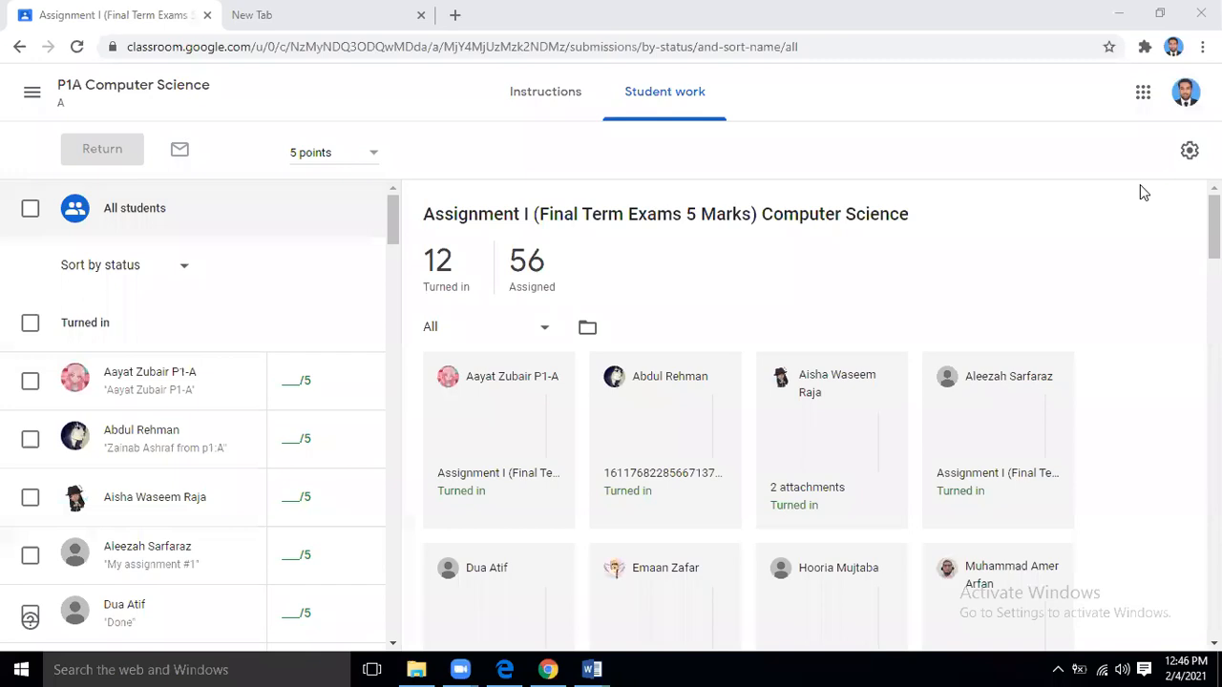
{"action": "mouse_move", "coordinate": [388, 232]}
{"action": "left_mouse_down"}
{"action": "mouse_move", "coordinate": [410, 289]}
{"action": "mouse_move", "coordinate": [409, 240]}
{"action": "left_mouse_up"}
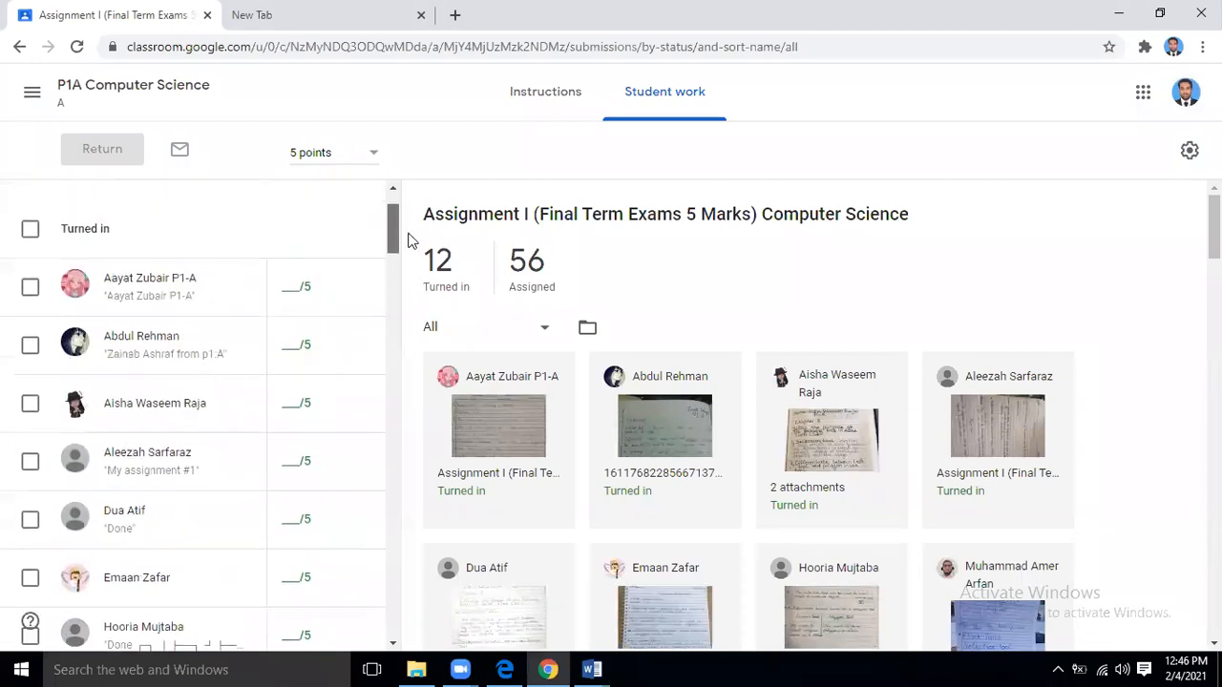
{"action": "left_click_drag", "start_coordinate": [410, 241], "coordinate": [415, 226]}
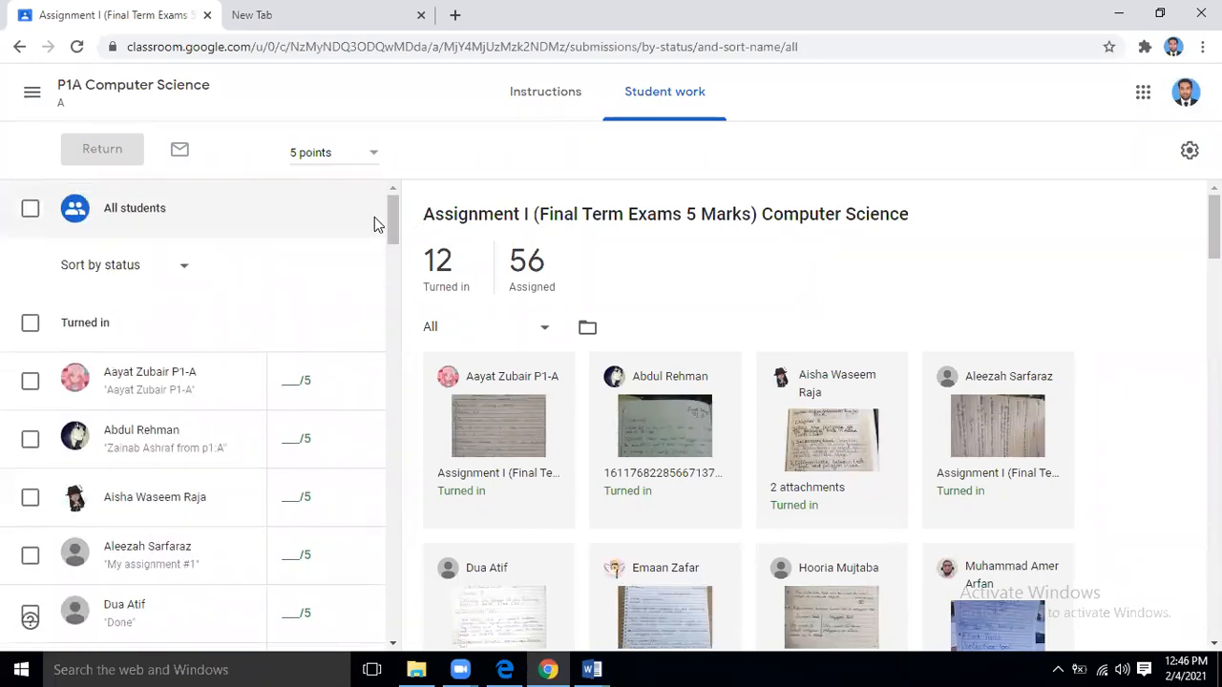
Leave P1A's student work and open the classwork of the P1B Computer Science class.
{"action": "left_click", "coordinate": [19, 48]}
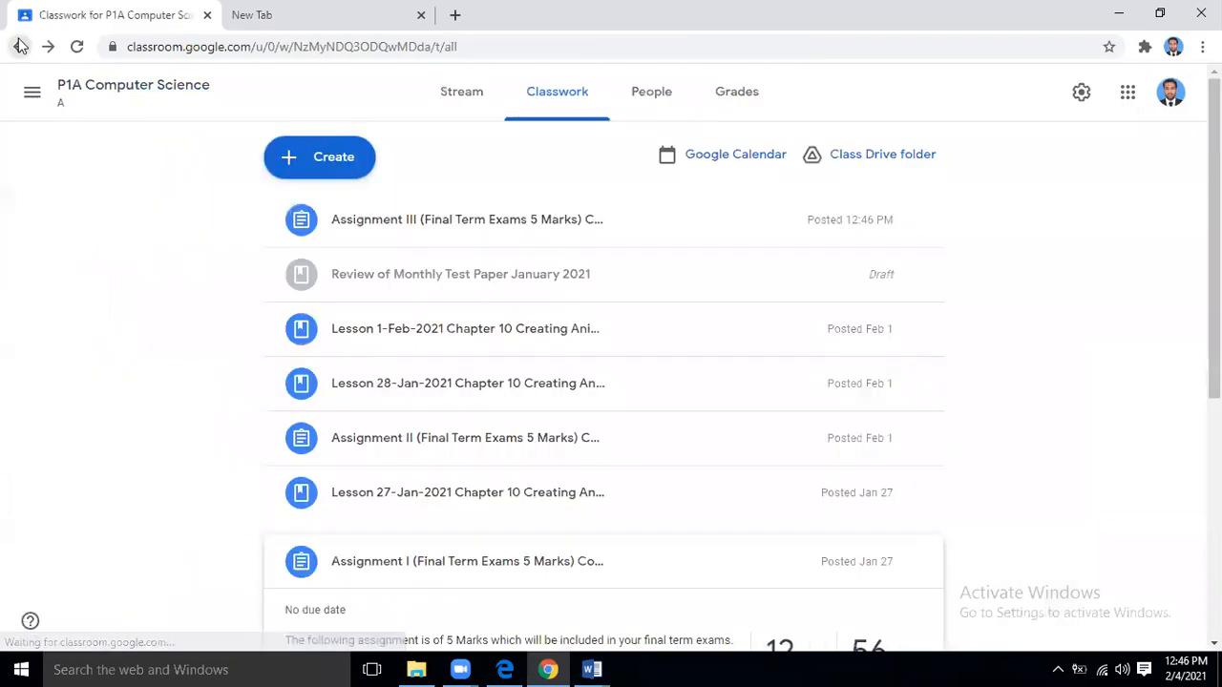
{"action": "left_click", "coordinate": [31, 92]}
{"action": "left_click_drag", "start_coordinate": [260, 323], "coordinate": [262, 423]}
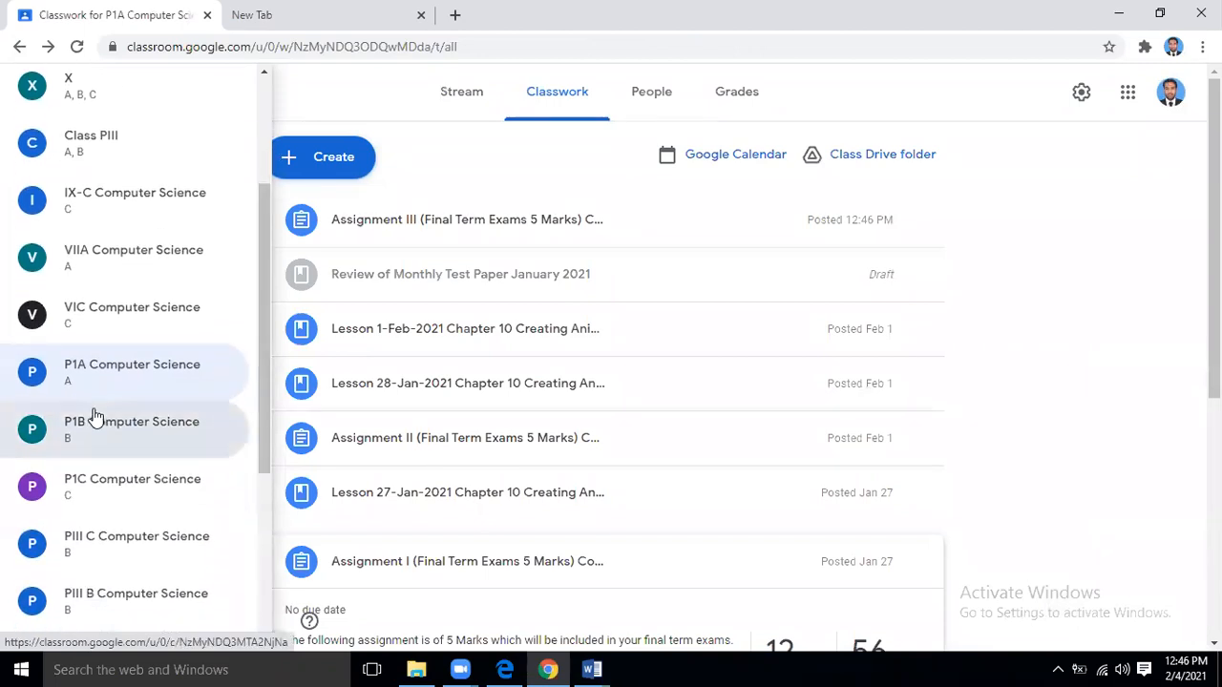
{"action": "left_click", "coordinate": [93, 420]}
{"action": "left_click", "coordinate": [563, 98]}
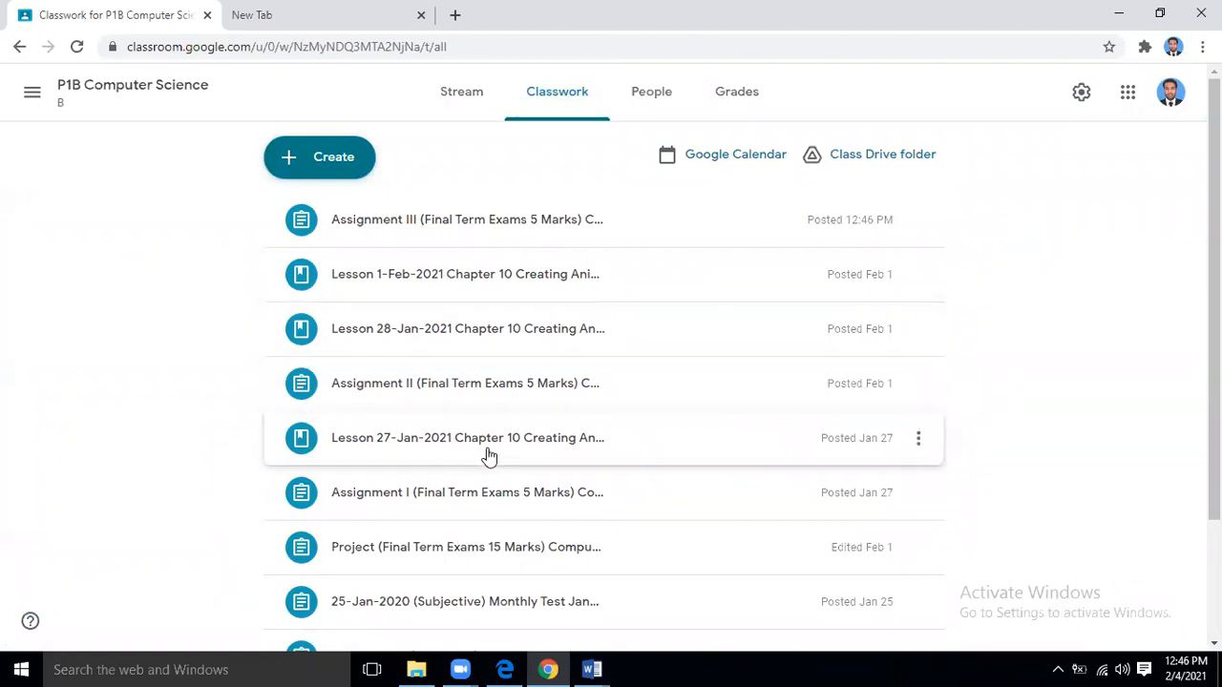
Expand Assignment I in the P1B classwork and open its student work.
{"action": "left_click", "coordinate": [477, 497]}
{"action": "scroll", "coordinate": [319, 436], "scroll_direction": "down", "scroll_amount": 5}
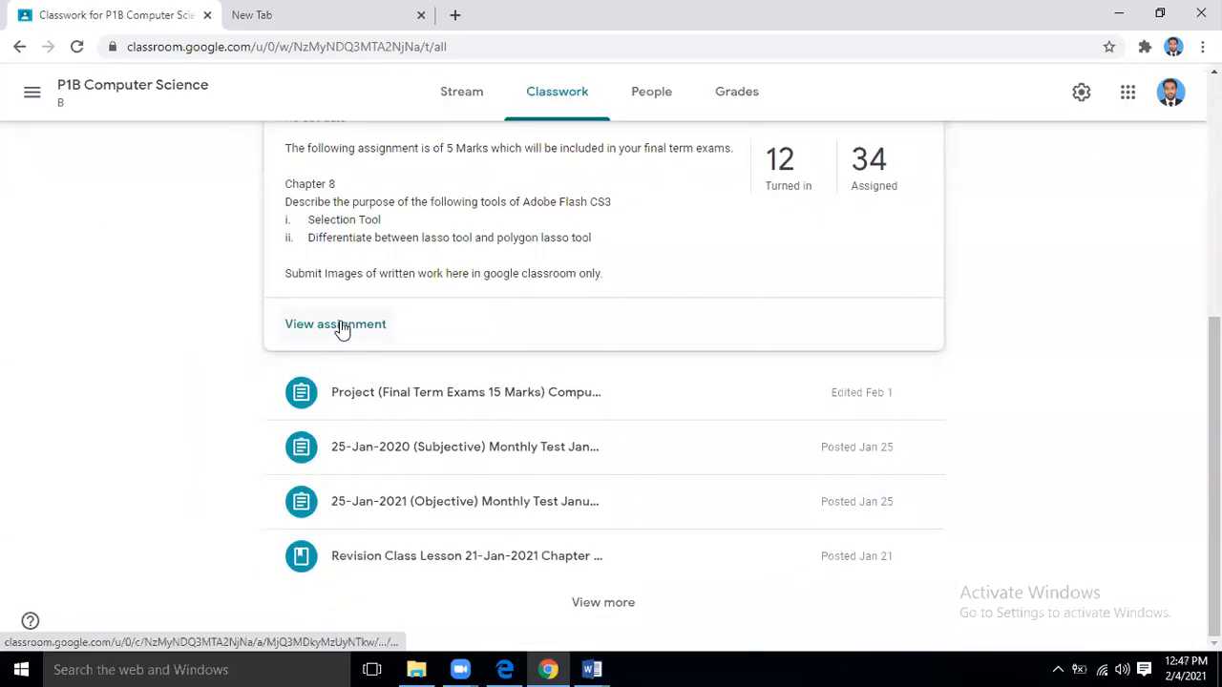
{"action": "scroll", "coordinate": [342, 328], "scroll_direction": "up", "scroll_amount": 1}
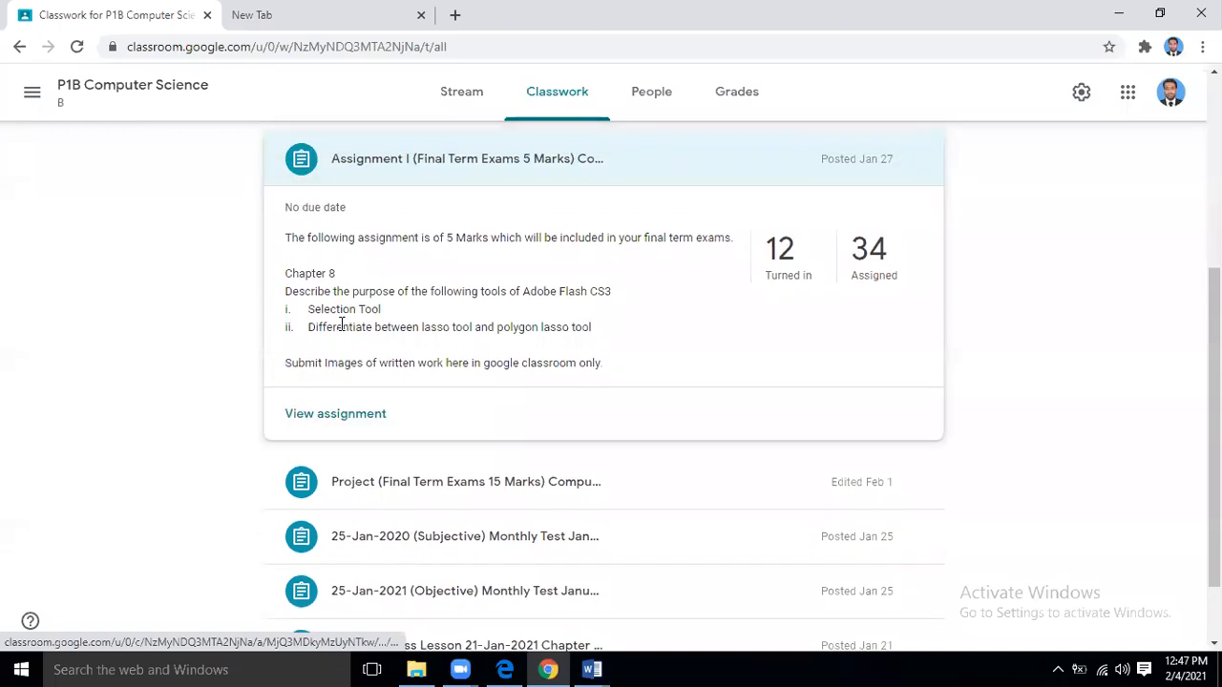
{"action": "left_click", "coordinate": [371, 418]}
{"action": "mouse_move", "coordinate": [397, 225]}
{"action": "left_mouse_down"}
{"action": "mouse_move", "coordinate": [387, 317]}
{"action": "mouse_move", "coordinate": [389, 215]}
{"action": "left_mouse_up"}
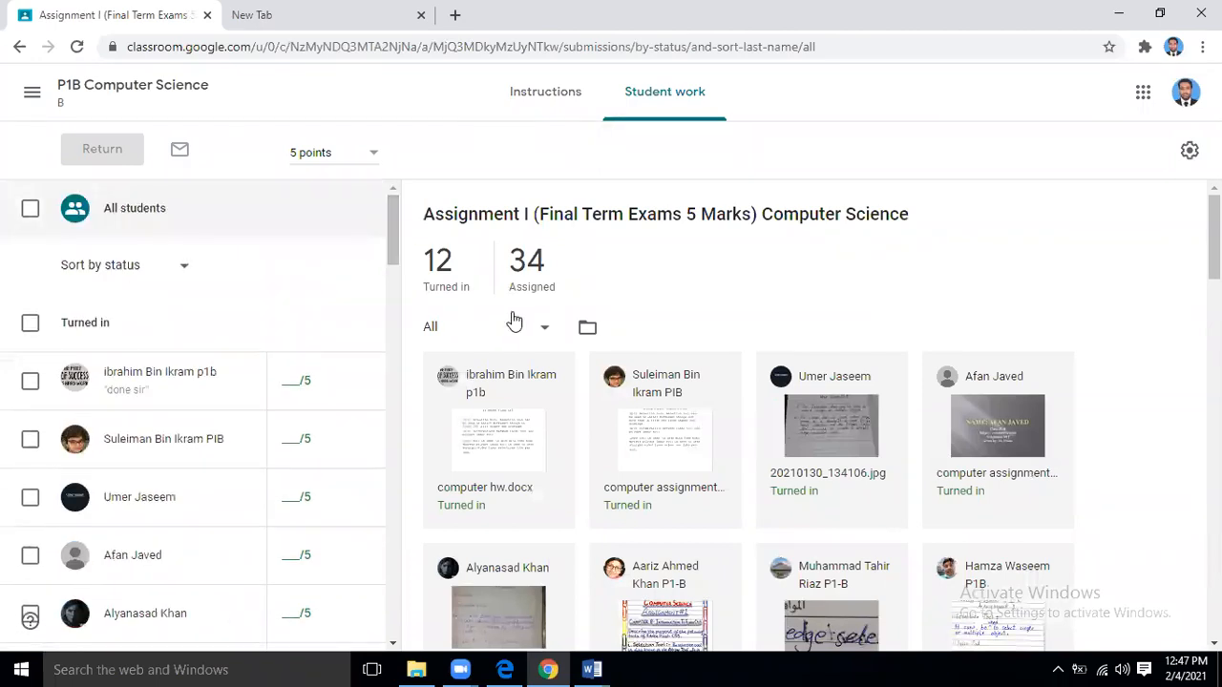
View the paper-clip-bordered Assignment I submission in a new tab, then return and look through P1B's list of students.
{"action": "scroll", "coordinate": [670, 401], "scroll_direction": "down", "scroll_amount": 3}
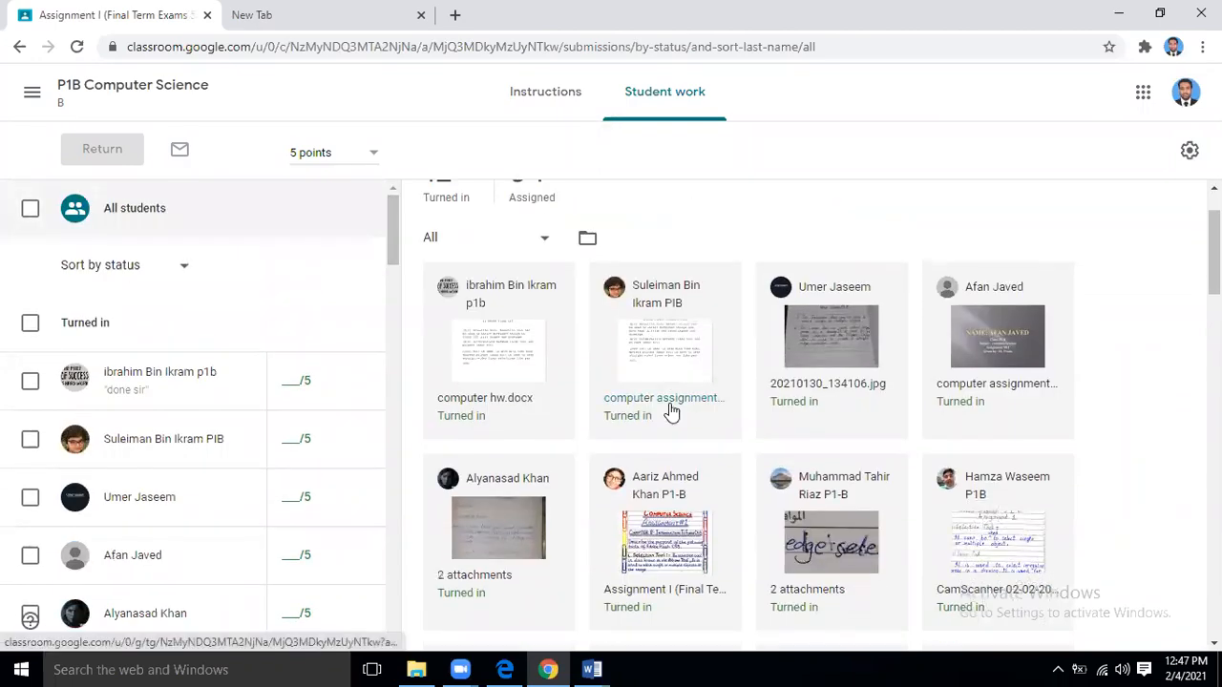
{"action": "right_click", "coordinate": [662, 349]}
{"action": "left_click", "coordinate": [696, 366]}
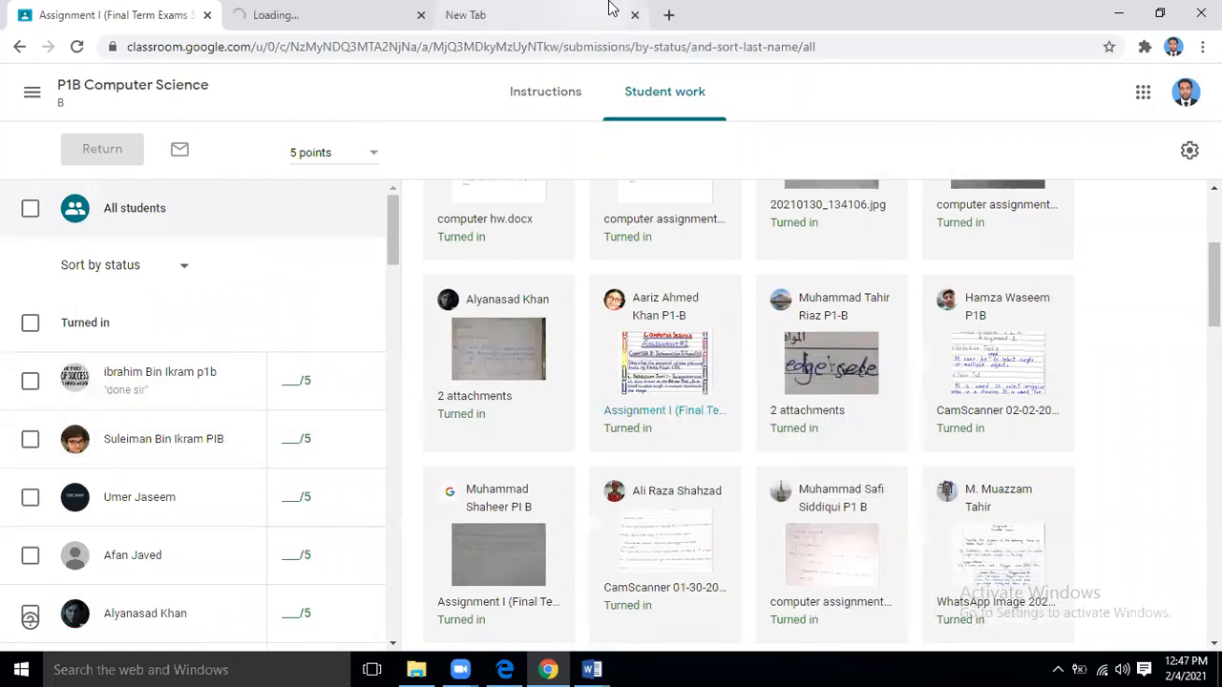
{"action": "left_click", "coordinate": [322, 13]}
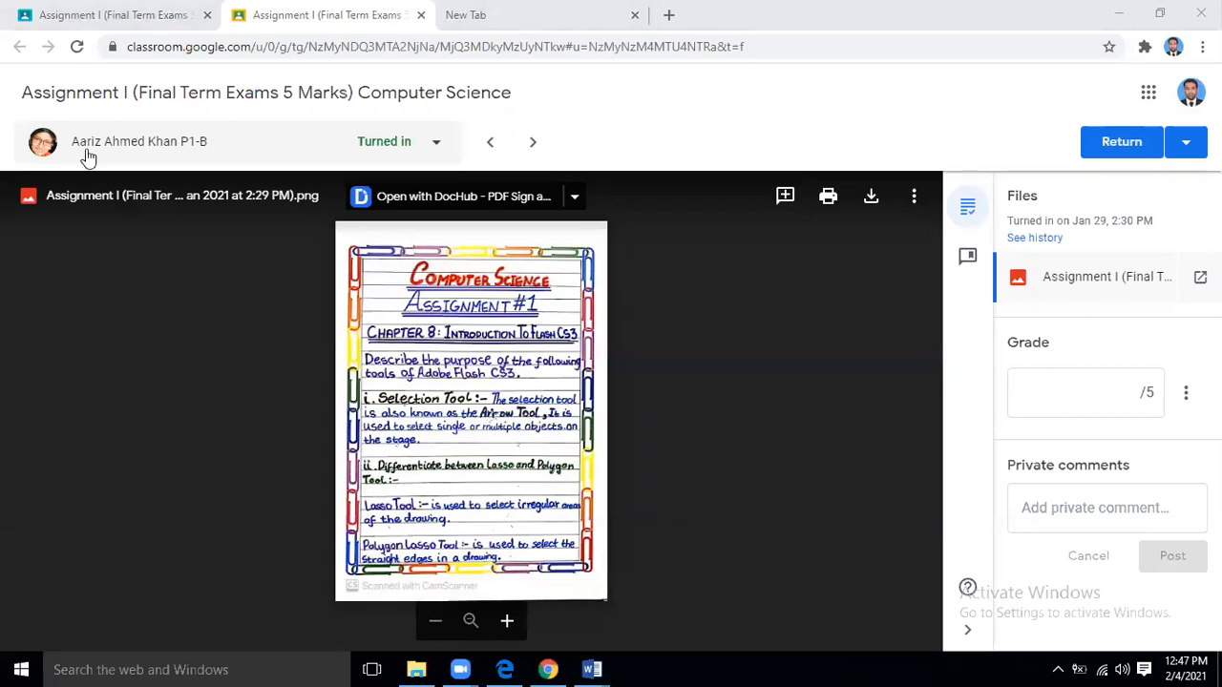
{"action": "left_click", "coordinate": [143, 15]}
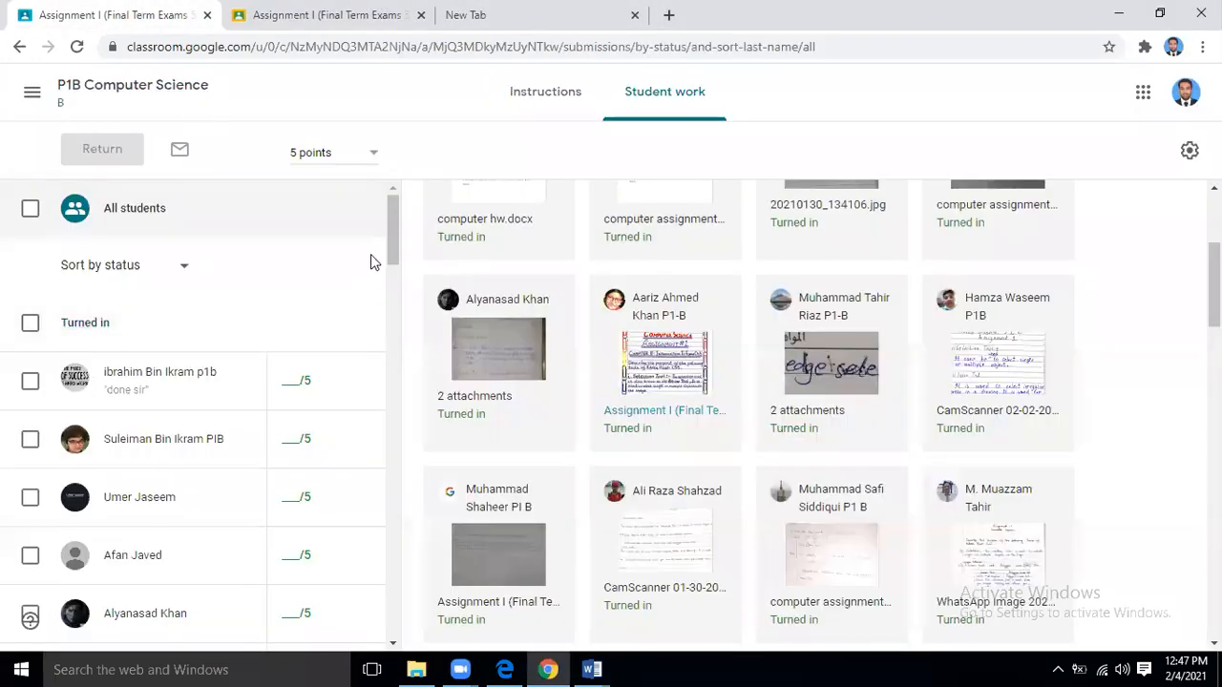
{"action": "left_click_drag", "start_coordinate": [399, 229], "coordinate": [394, 245]}
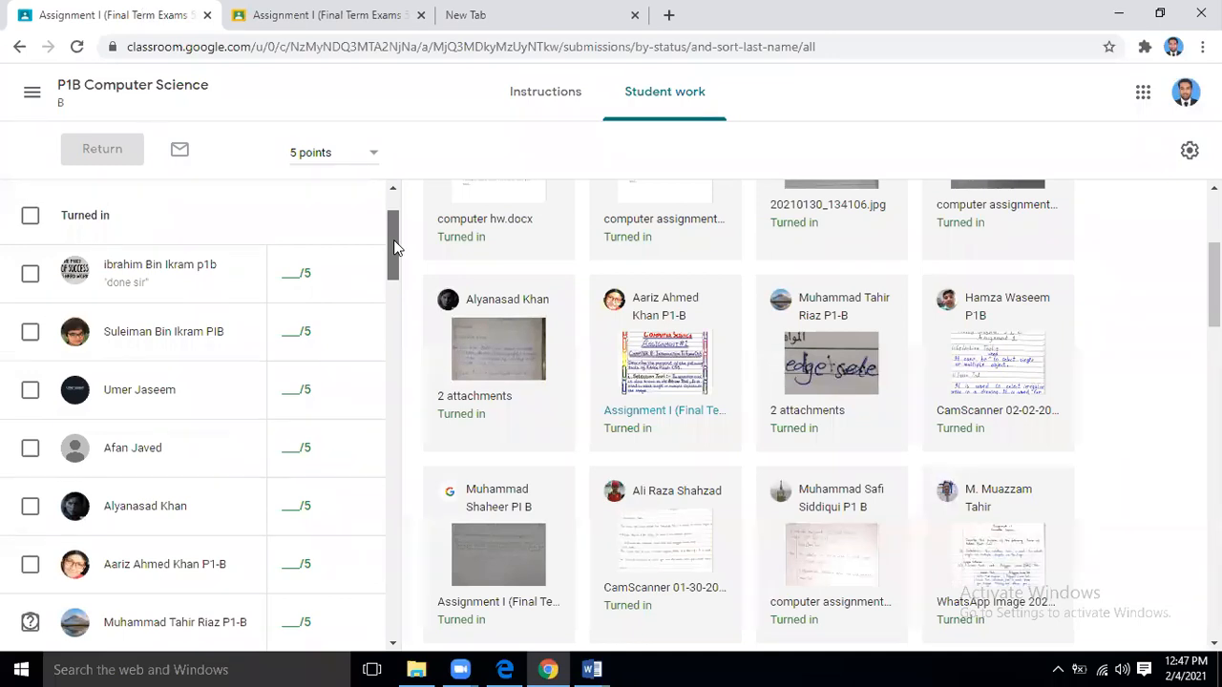
{"action": "scroll", "coordinate": [393, 239], "scroll_direction": "up", "scroll_amount": 2}
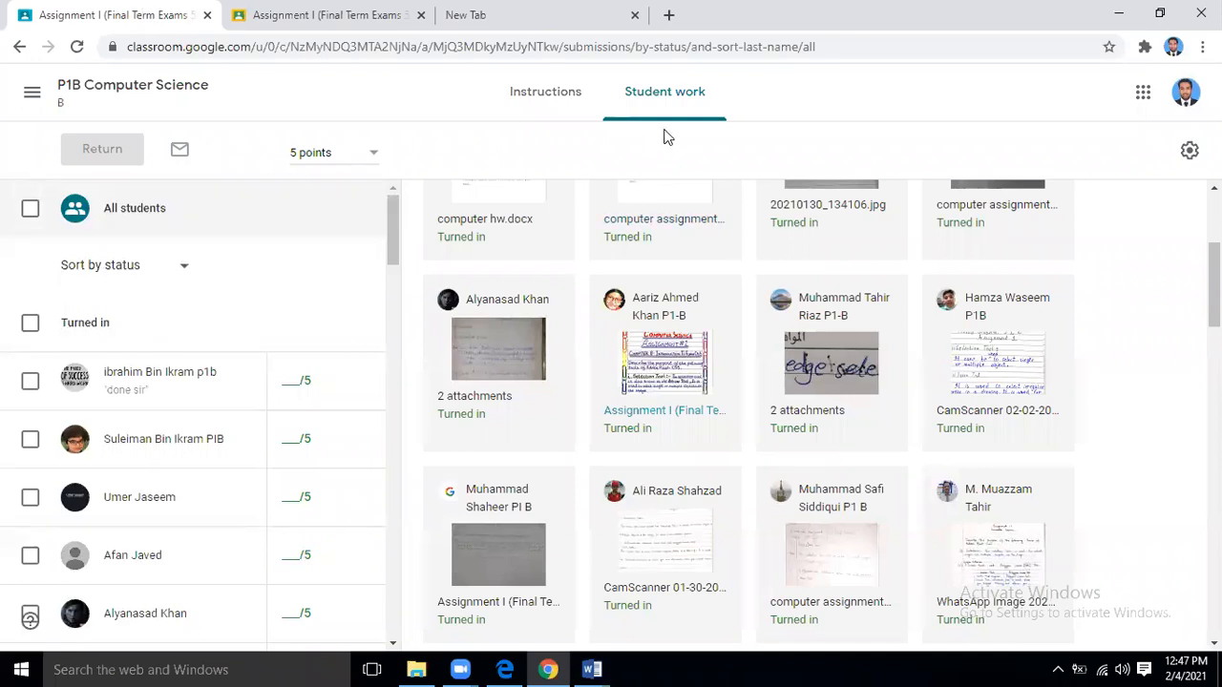
Switch to the P1C Computer Science class and open its classwork.
{"action": "left_click", "coordinate": [21, 96]}
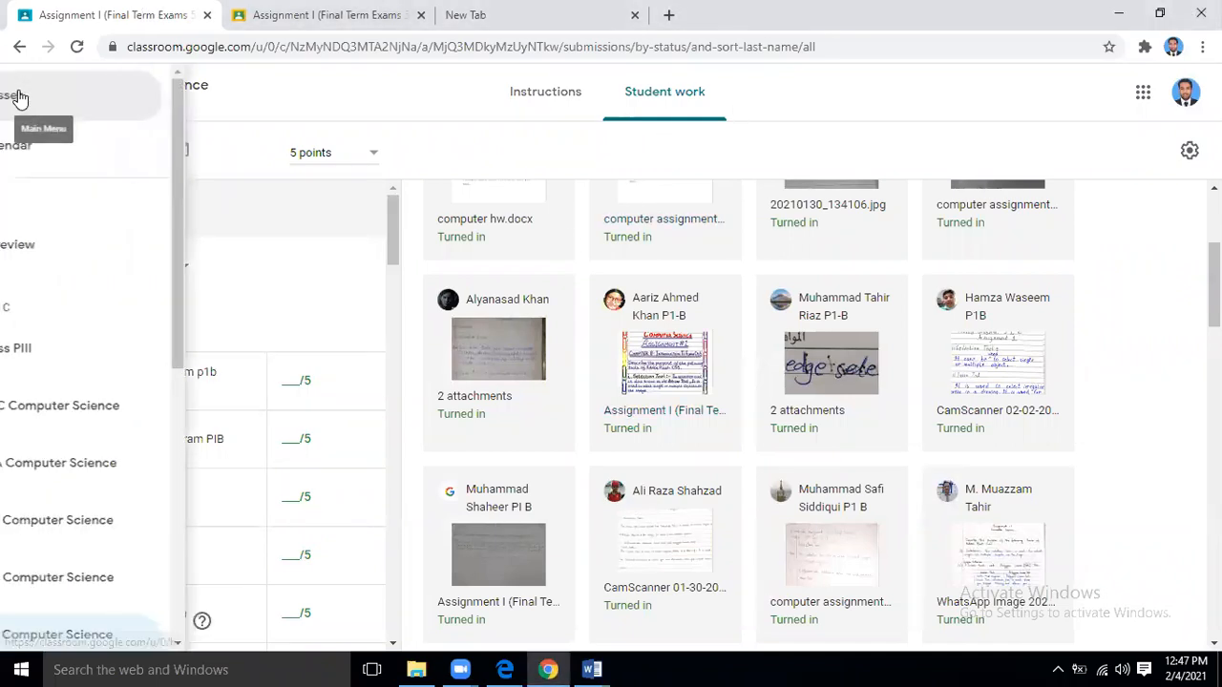
{"action": "scroll", "coordinate": [191, 455], "scroll_direction": "down", "scroll_amount": 3}
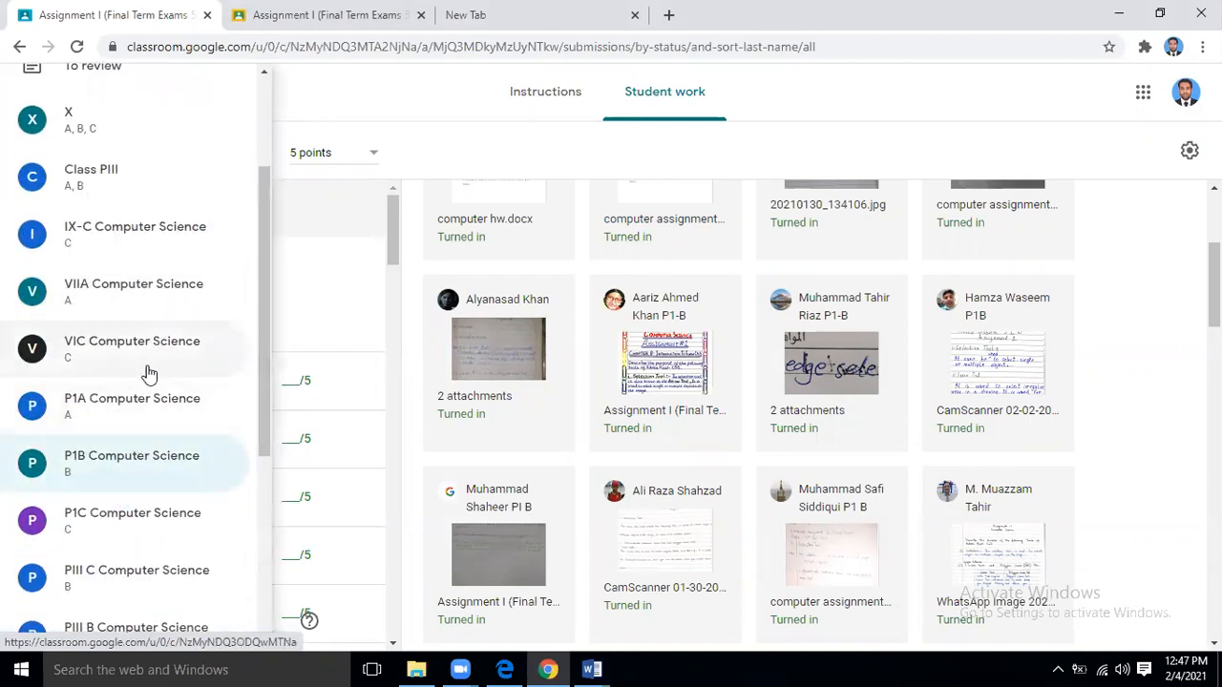
{"action": "left_click", "coordinate": [131, 525]}
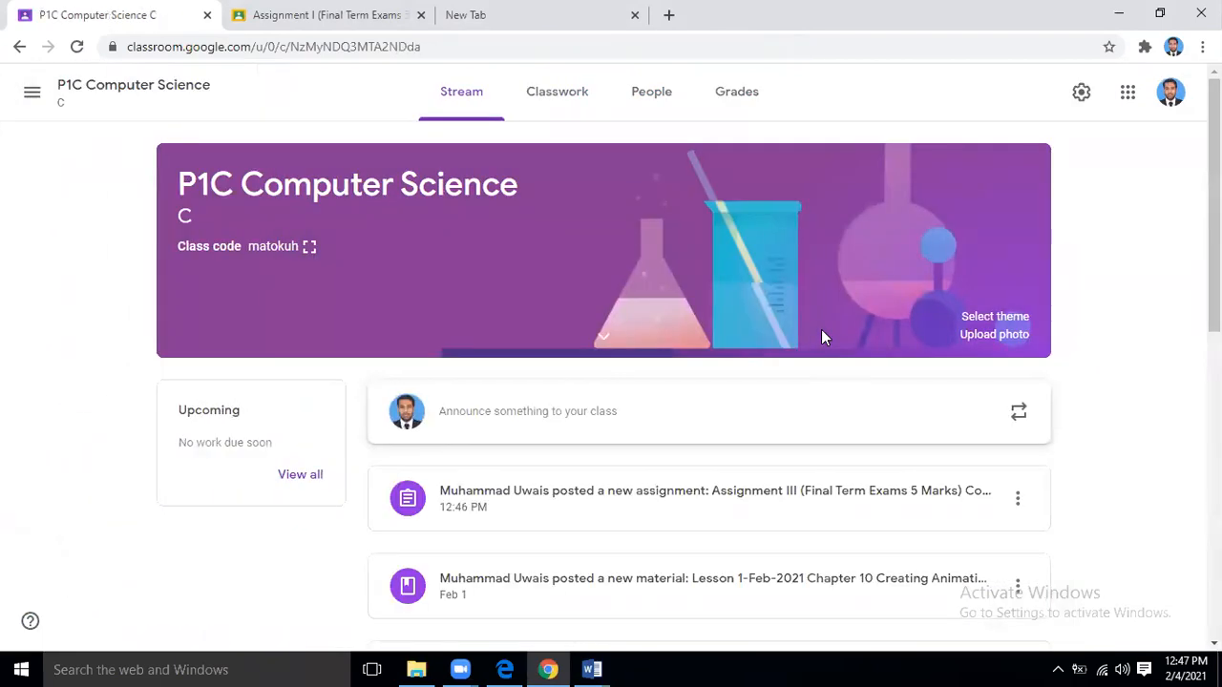
{"action": "left_click", "coordinate": [562, 93]}
Expand Assignment I and Assignment II in the P1C classwork to review their details and turned-in counts.
{"action": "scroll", "coordinate": [456, 423], "scroll_direction": "down", "scroll_amount": 1}
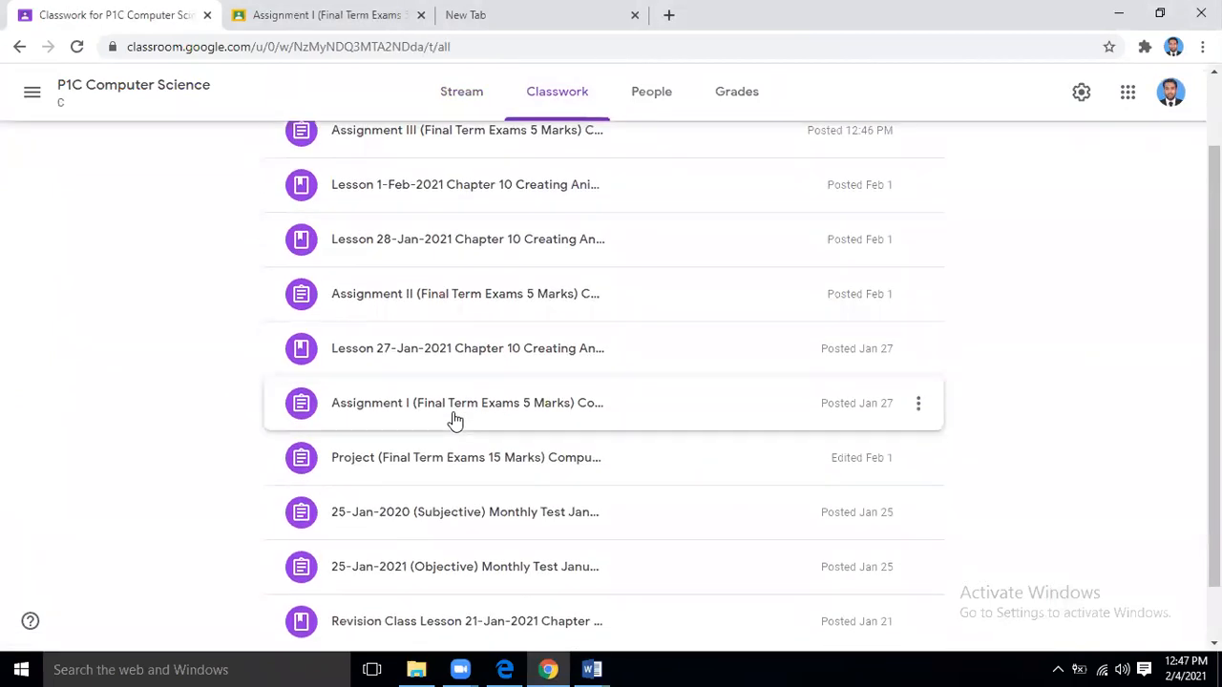
{"action": "left_click", "coordinate": [457, 419]}
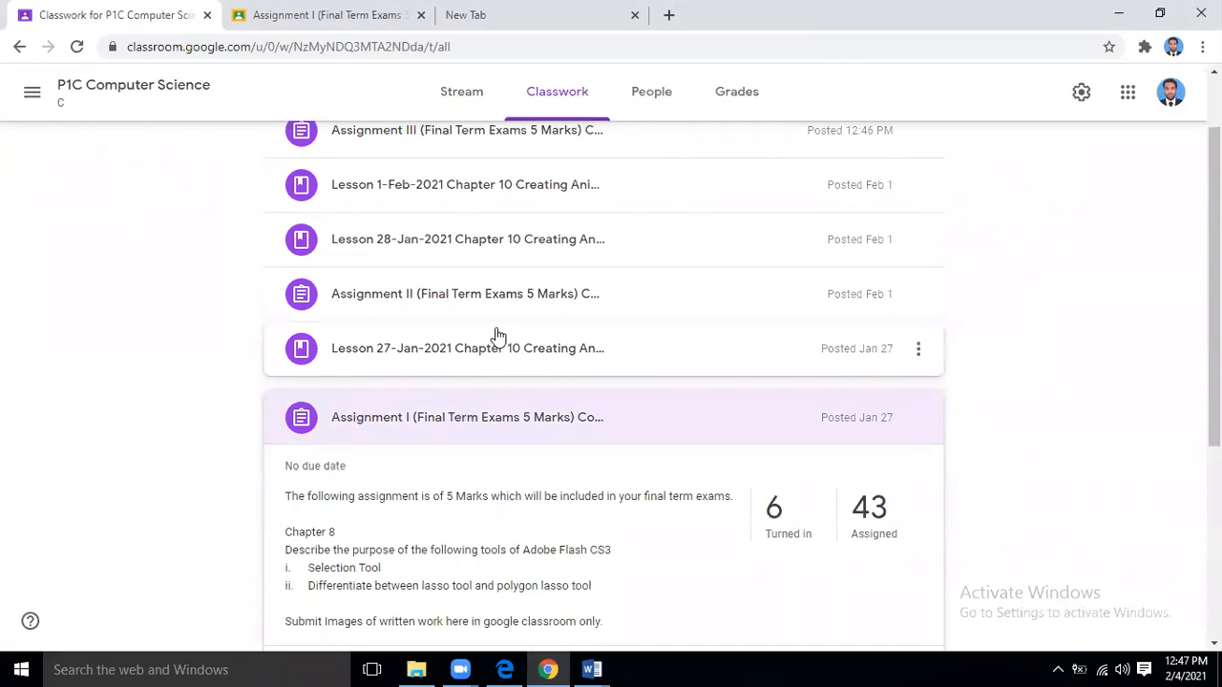
{"action": "left_click", "coordinate": [518, 307]}
{"action": "left_click", "coordinate": [522, 305]}
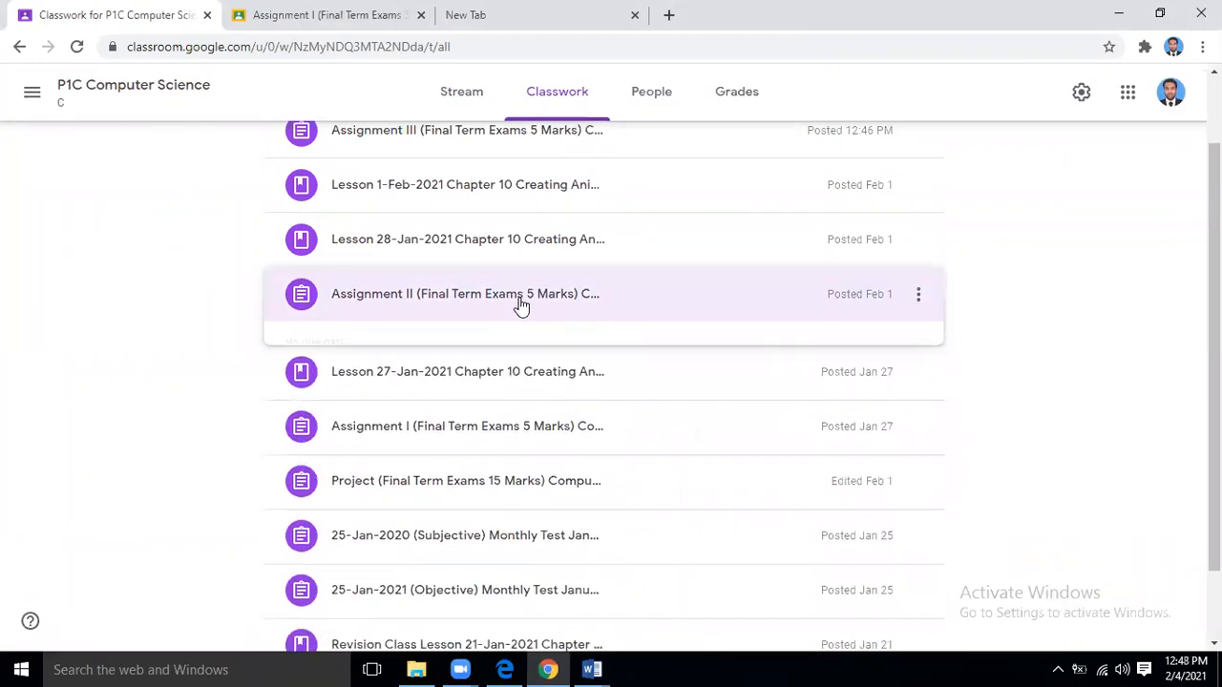
{"action": "left_click", "coordinate": [519, 418]}
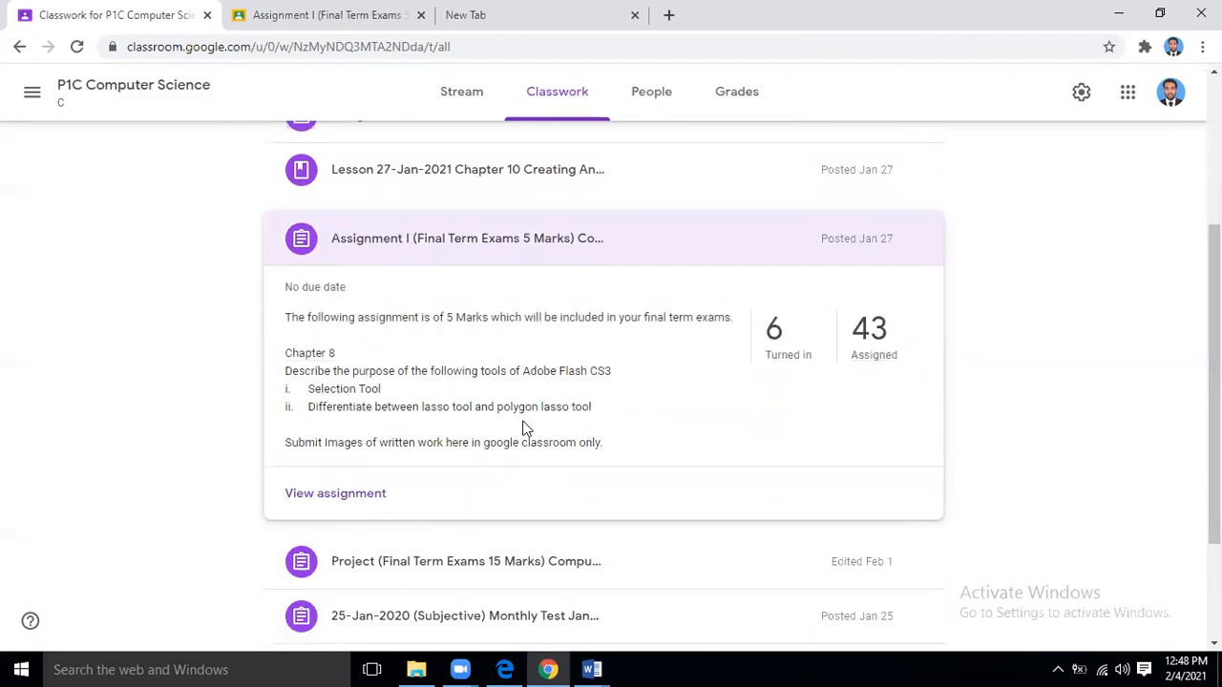
Open the student work for P1C's Assignment I and look through the students who turned it in.
{"action": "left_click", "coordinate": [359, 492]}
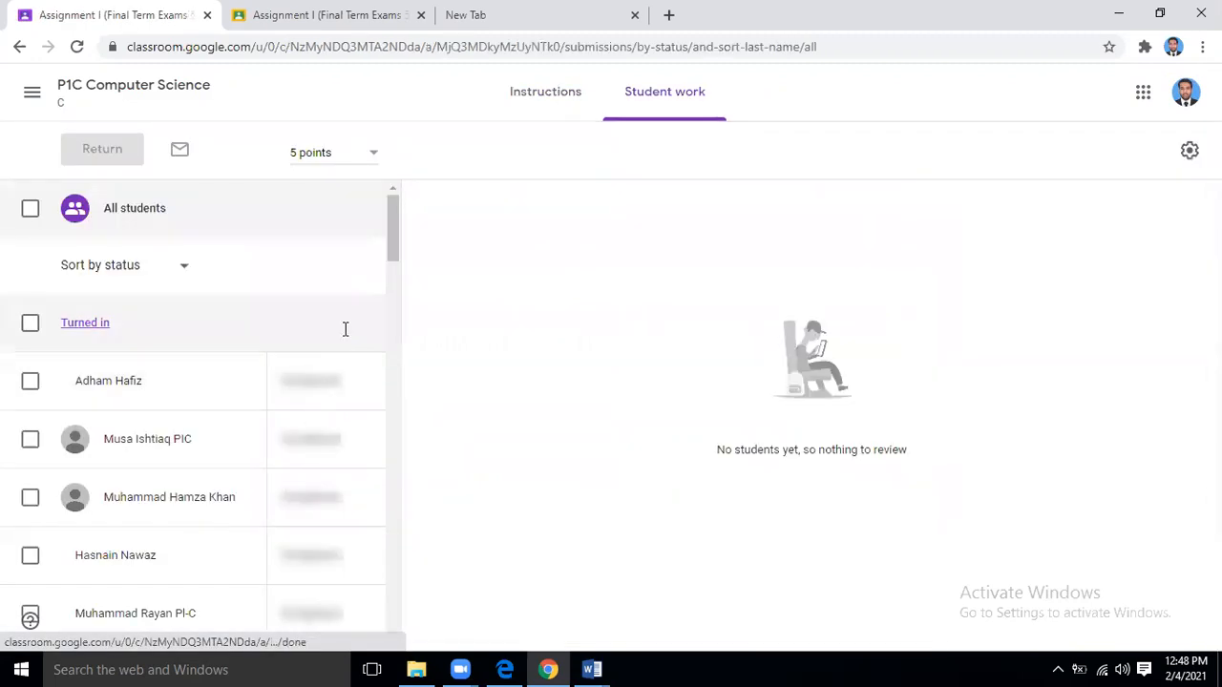
{"action": "left_click_drag", "start_coordinate": [395, 219], "coordinate": [397, 243]}
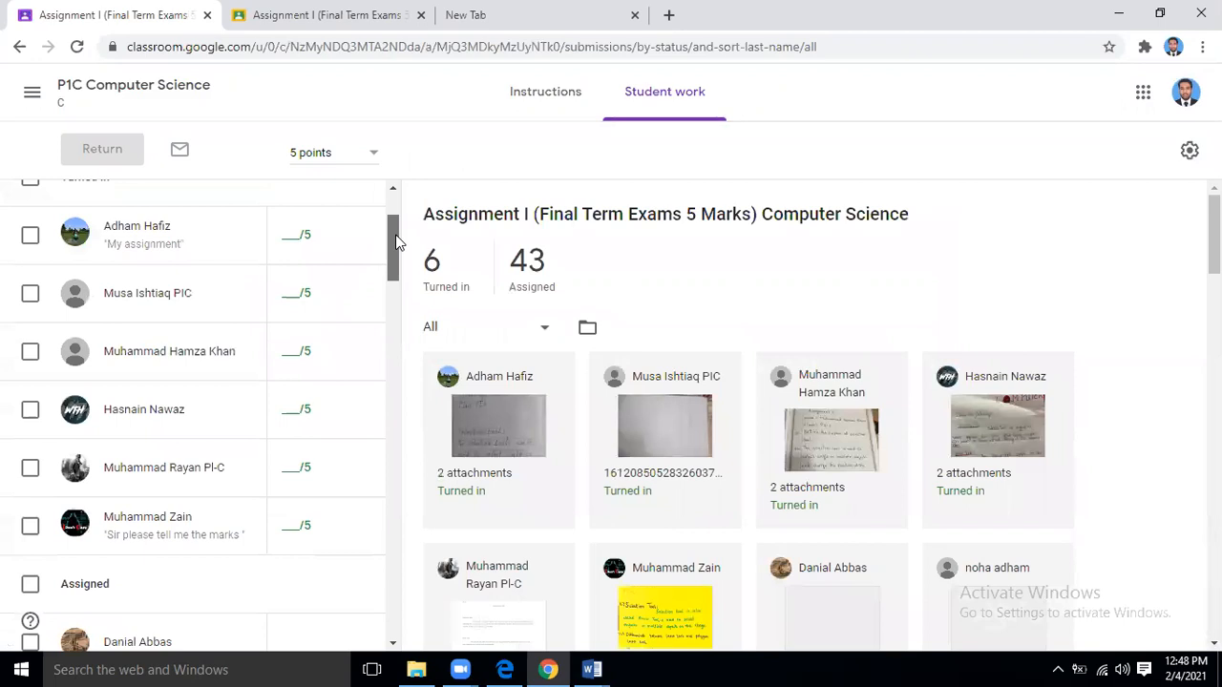
{"action": "left_click_drag", "start_coordinate": [397, 244], "coordinate": [412, 226]}
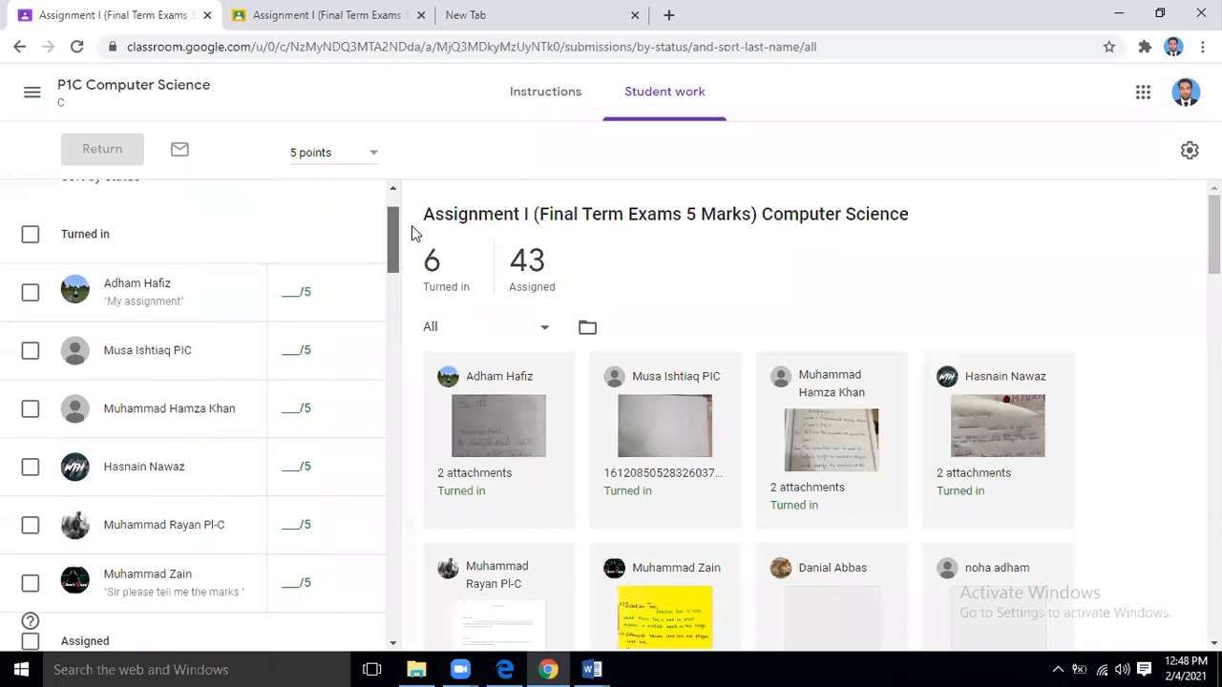
{"action": "left_click_drag", "start_coordinate": [412, 225], "coordinate": [412, 231]}
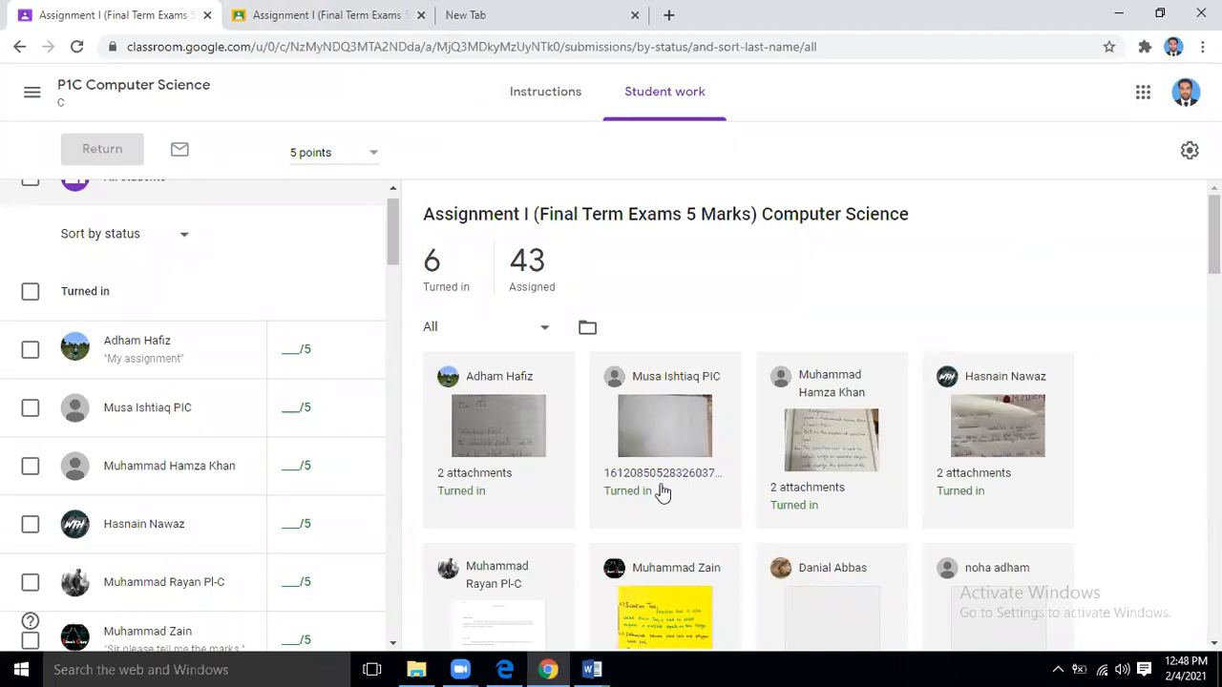
{"action": "scroll", "coordinate": [305, 325], "scroll_direction": "up", "scroll_amount": 1}
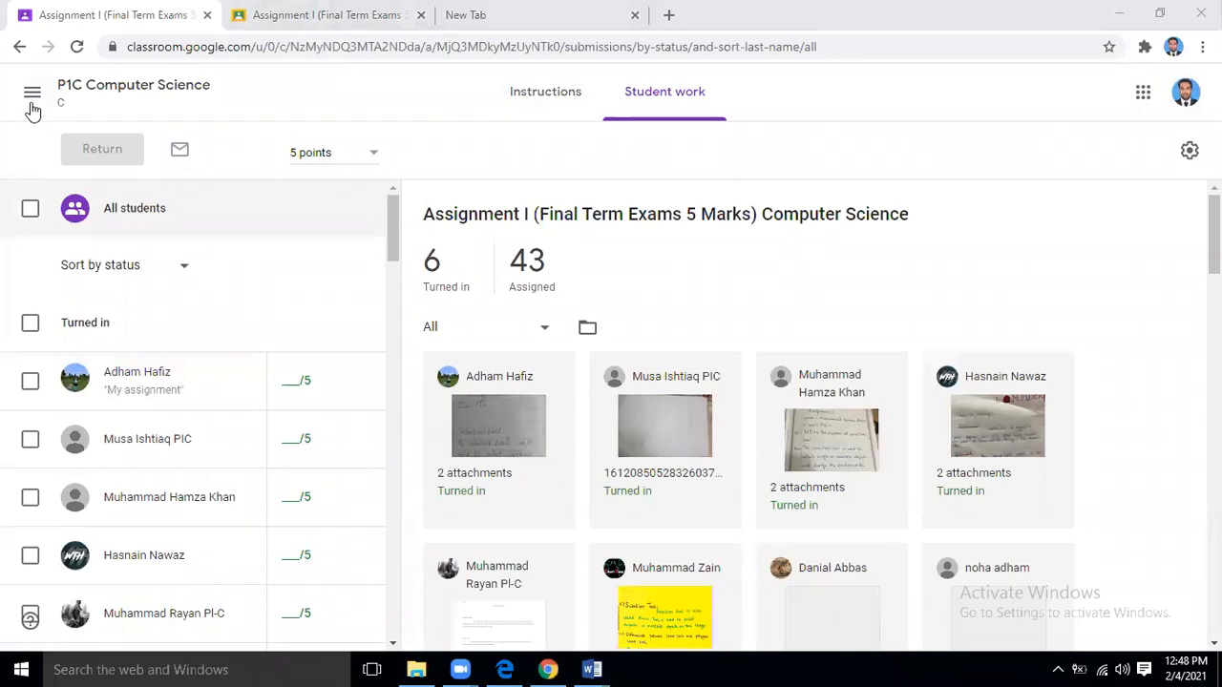
Return to the P1C classwork, collapse Assignment I and expand Project (Final Term Exams 15 Marks) to review its details.
{"action": "left_click", "coordinate": [21, 47]}
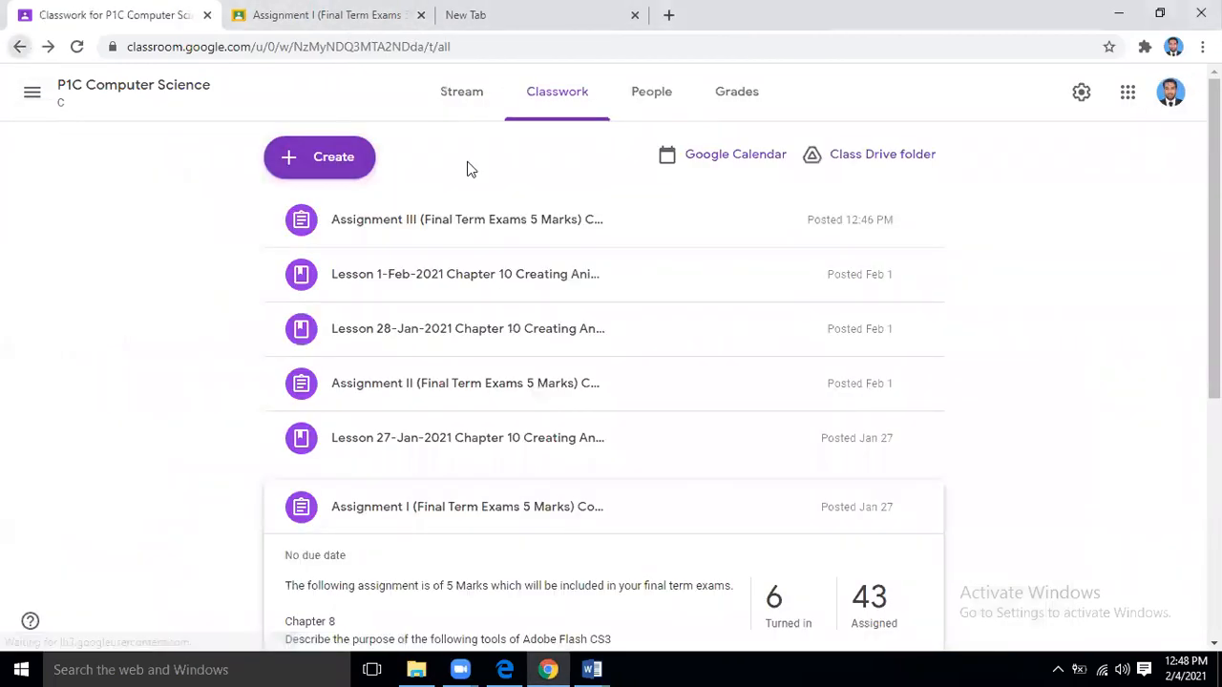
{"action": "scroll", "coordinate": [528, 383], "scroll_direction": "down", "scroll_amount": 1}
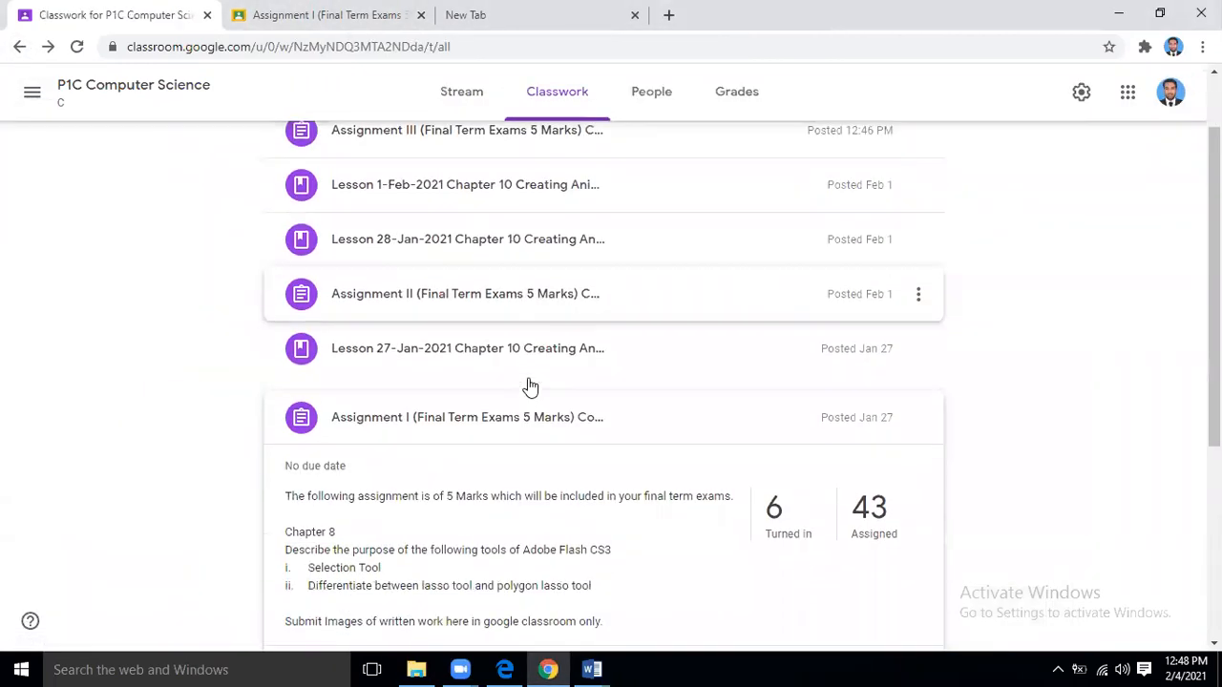
{"action": "left_click", "coordinate": [518, 417]}
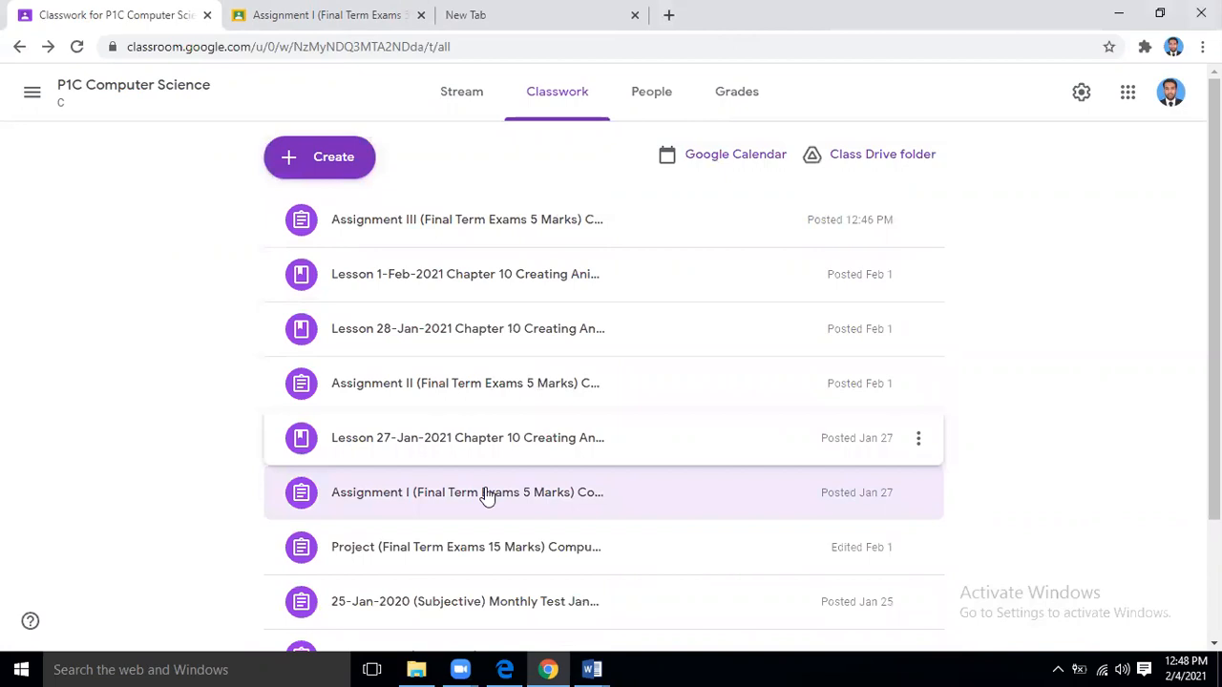
{"action": "left_click", "coordinate": [426, 547]}
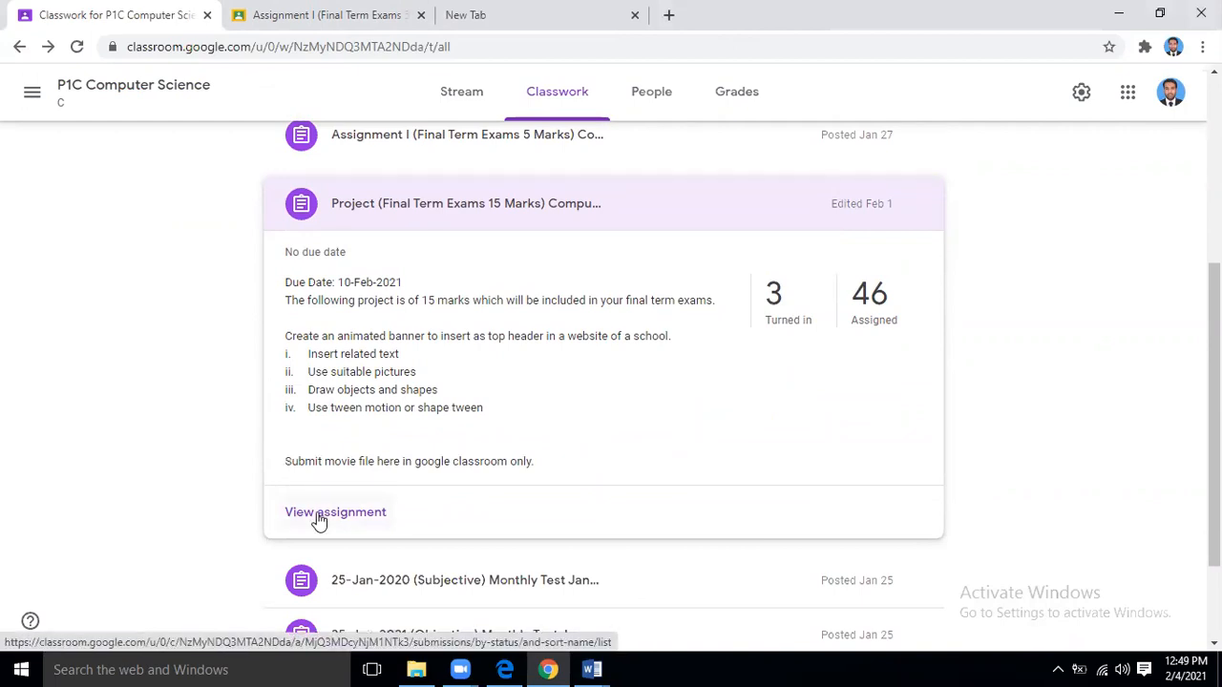
{"action": "left_click", "coordinate": [19, 48]}
{"action": "left_click", "coordinate": [556, 108]}
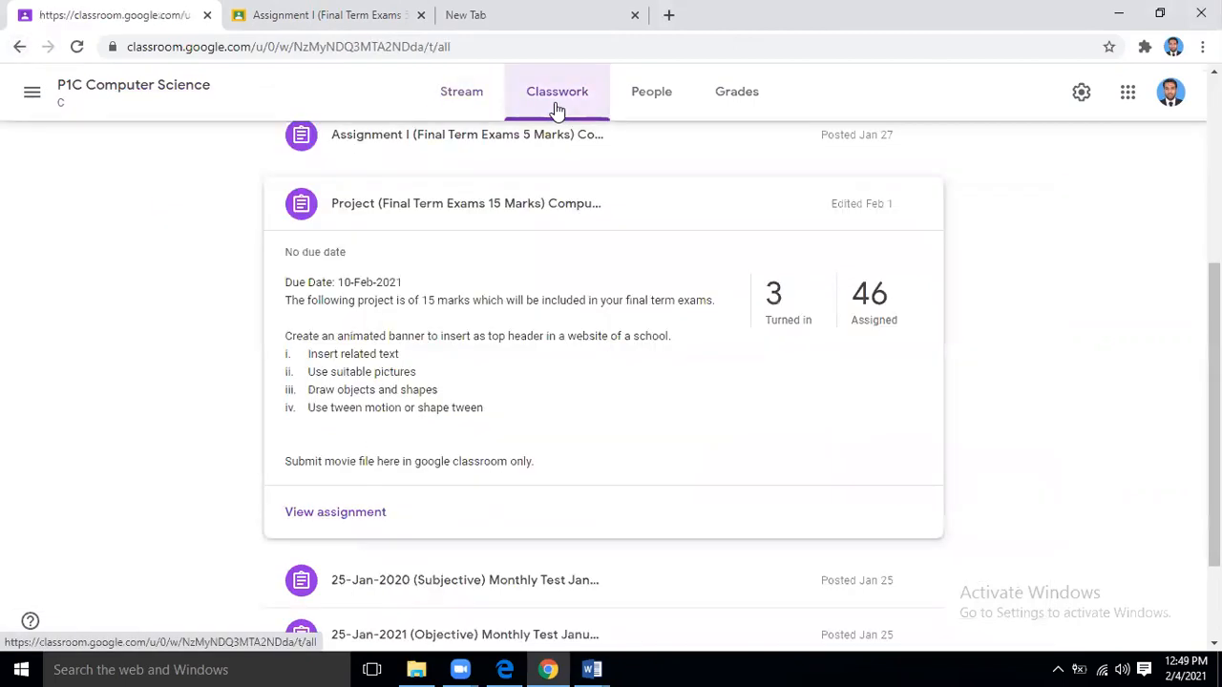
Switch to the P1B Computer Science class and open its classwork.
{"action": "left_click", "coordinate": [31, 92]}
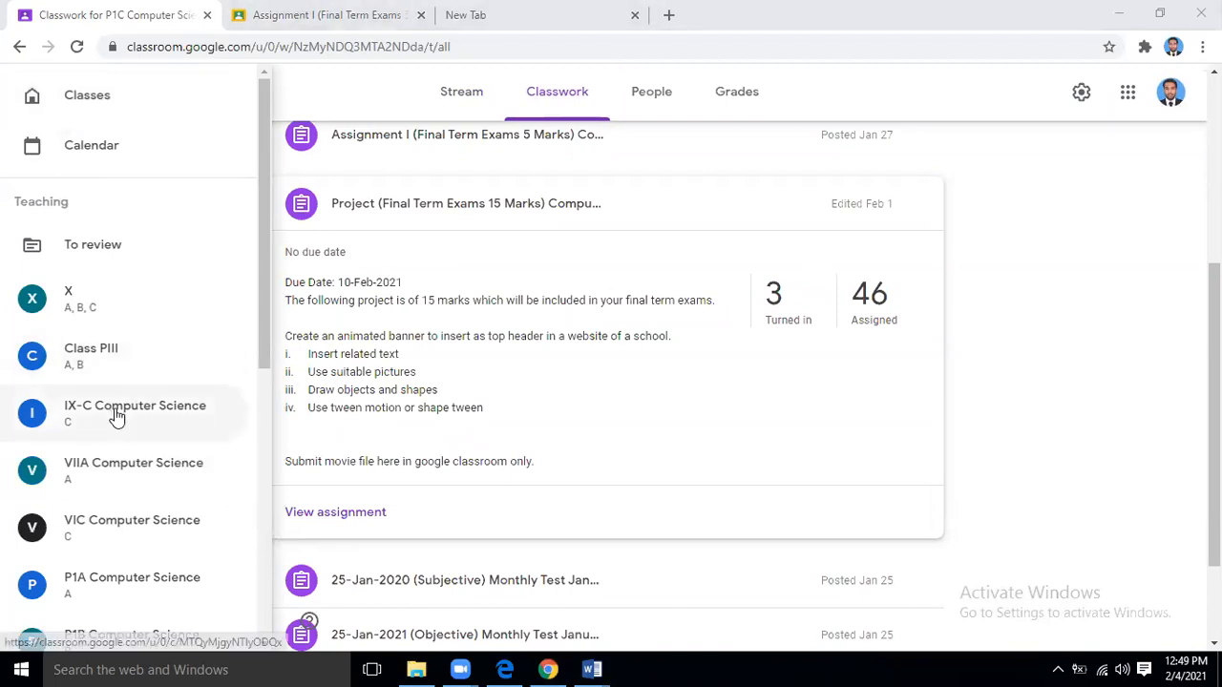
{"action": "scroll", "coordinate": [136, 458], "scroll_direction": "down", "scroll_amount": 2}
{"action": "left_click", "coordinate": [137, 458]}
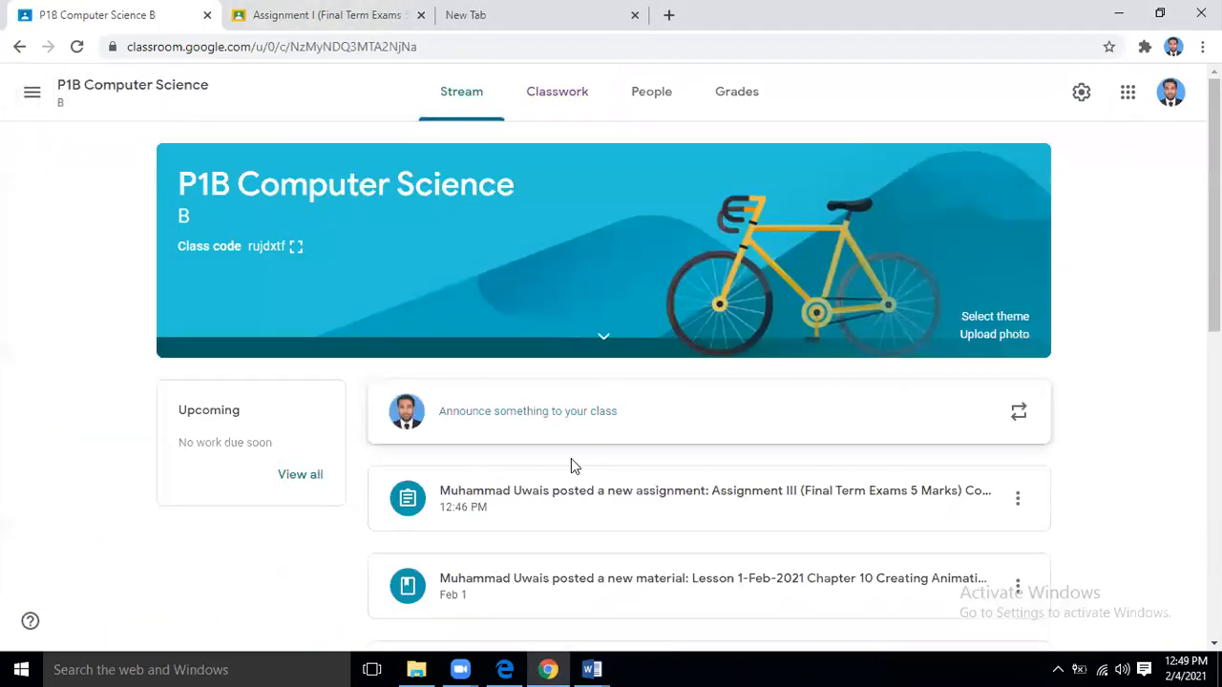
{"action": "scroll", "coordinate": [571, 458], "scroll_direction": "down", "scroll_amount": 2}
{"action": "left_click", "coordinate": [564, 100]}
Expand Project (Final Term Exams 15 Marks) in the P1B classwork to review its details and turned-in count, then collapse it.
{"action": "scroll", "coordinate": [526, 456], "scroll_direction": "down", "scroll_amount": 2}
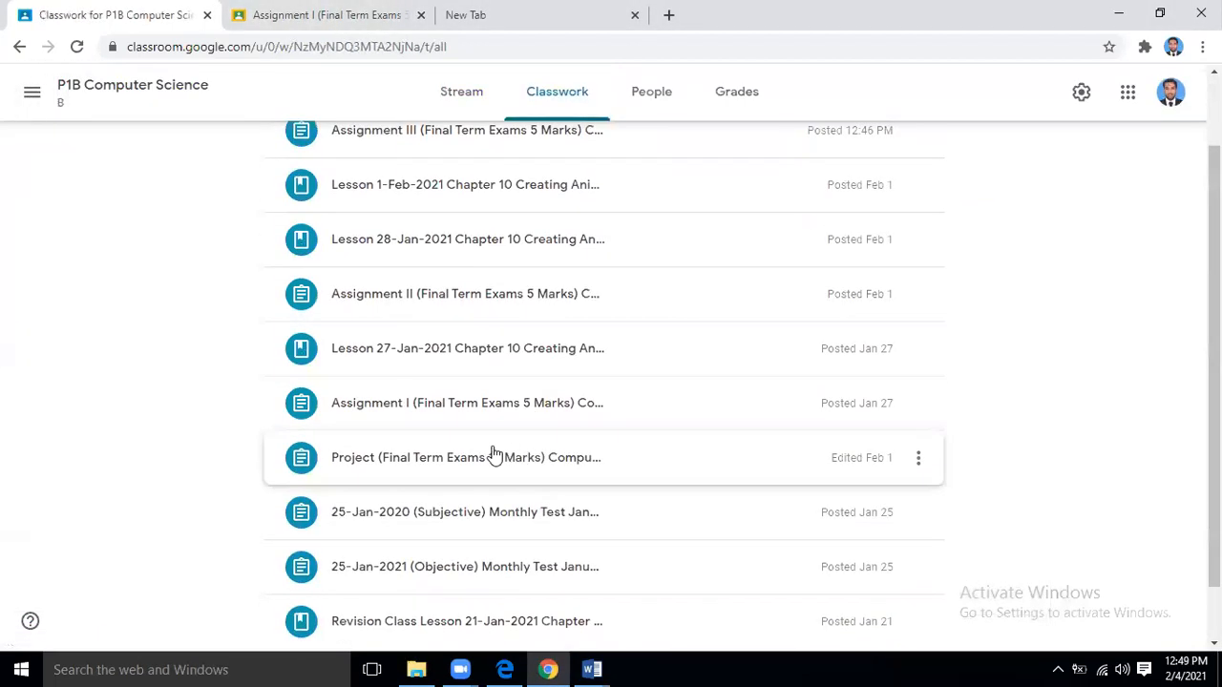
{"action": "scroll", "coordinate": [420, 448], "scroll_direction": "down", "scroll_amount": 1}
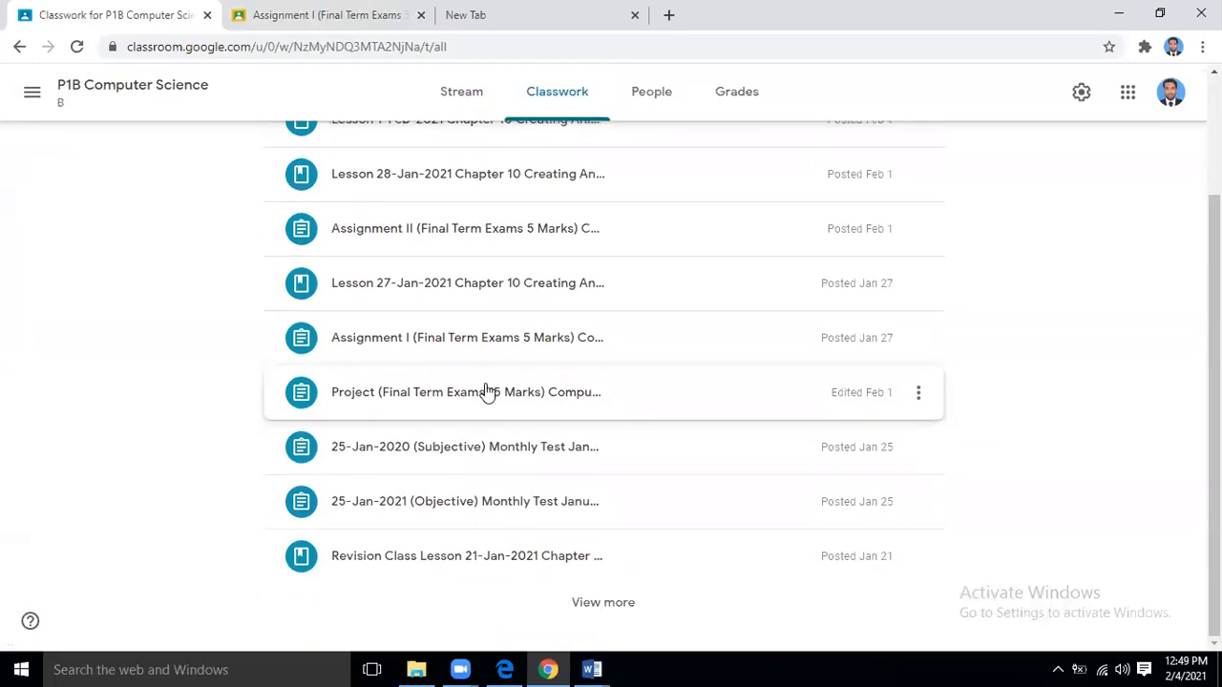
{"action": "left_click", "coordinate": [487, 392]}
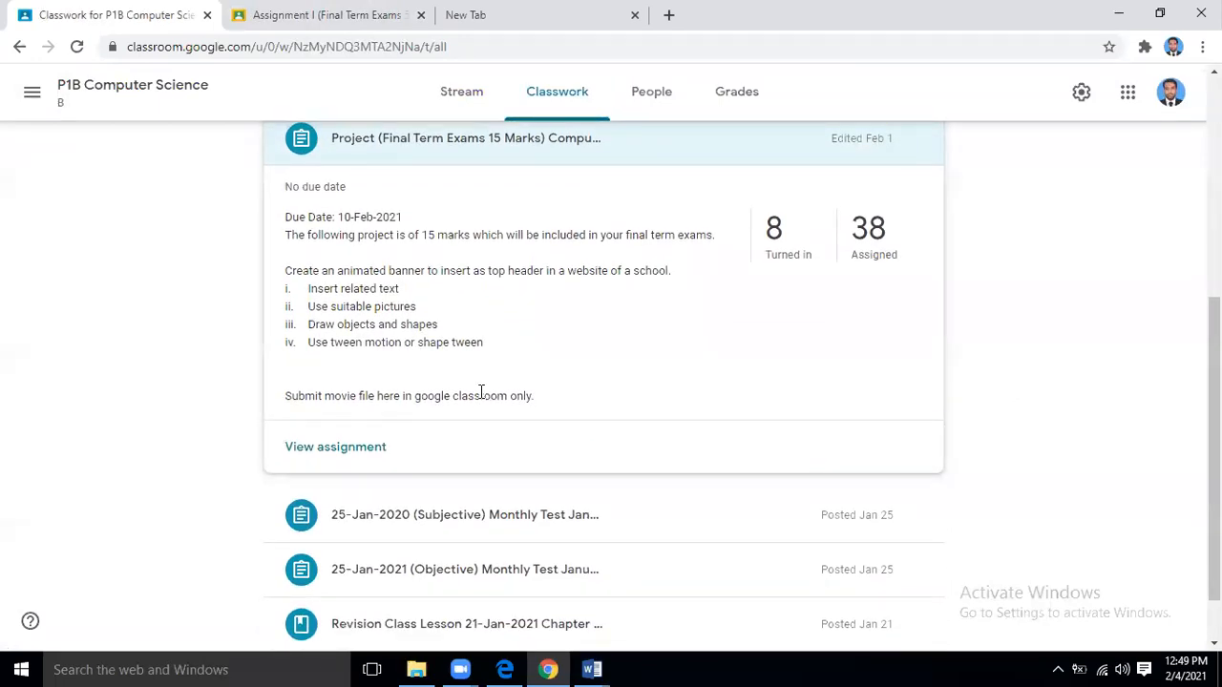
{"action": "scroll", "coordinate": [481, 391], "scroll_direction": "up", "scroll_amount": 4}
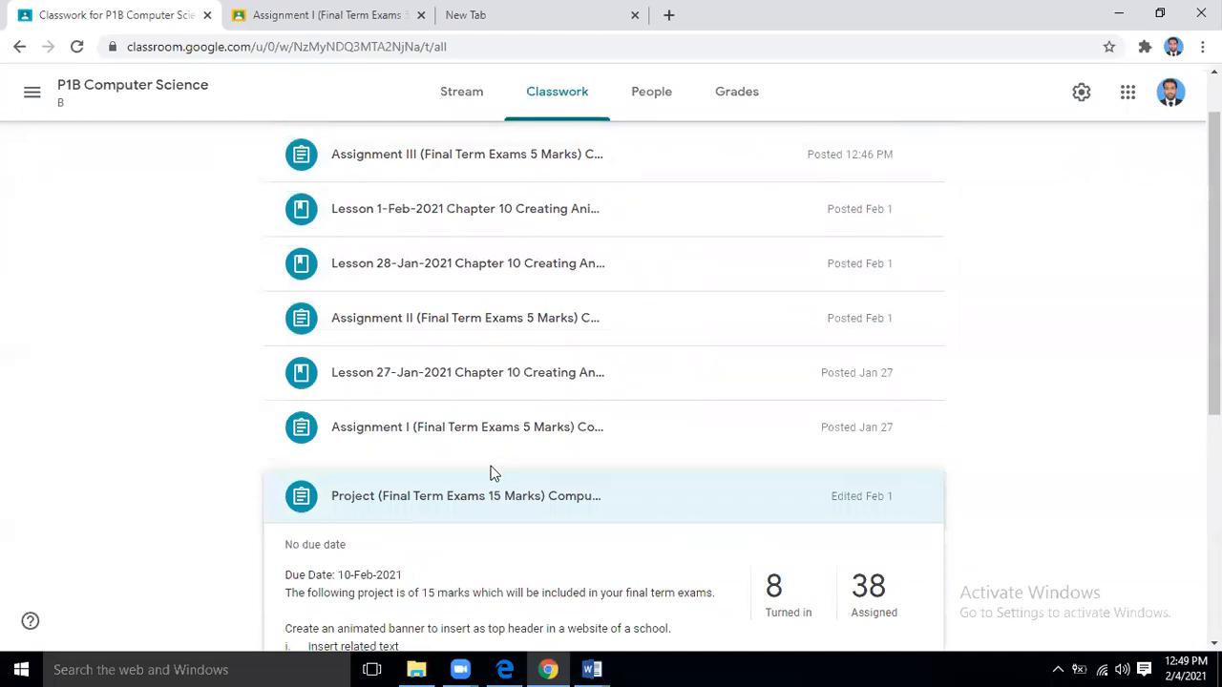
{"action": "scroll", "coordinate": [491, 472], "scroll_direction": "down", "scroll_amount": 2}
{"action": "left_click", "coordinate": [544, 325]}
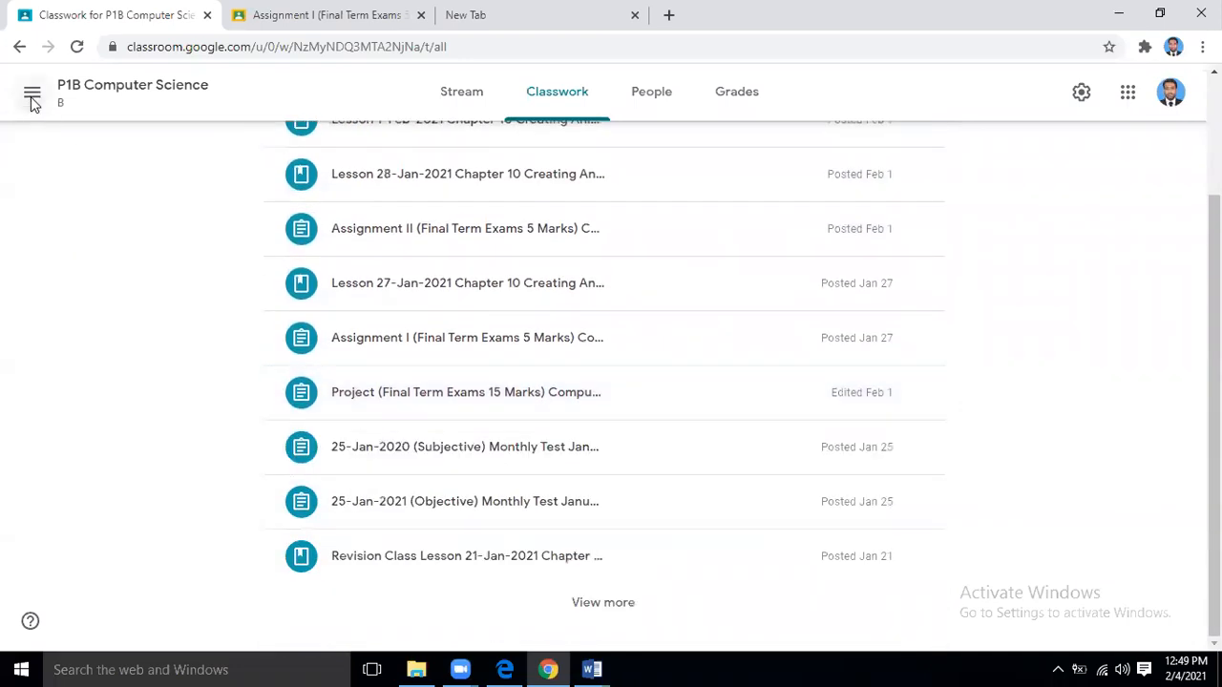
Switch to the P1A Computer Science class and open its classwork.
{"action": "left_click", "coordinate": [32, 93]}
{"action": "scroll", "coordinate": [235, 405], "scroll_direction": "down", "scroll_amount": 2}
{"action": "scroll", "coordinate": [161, 428], "scroll_direction": "down", "scroll_amount": 1}
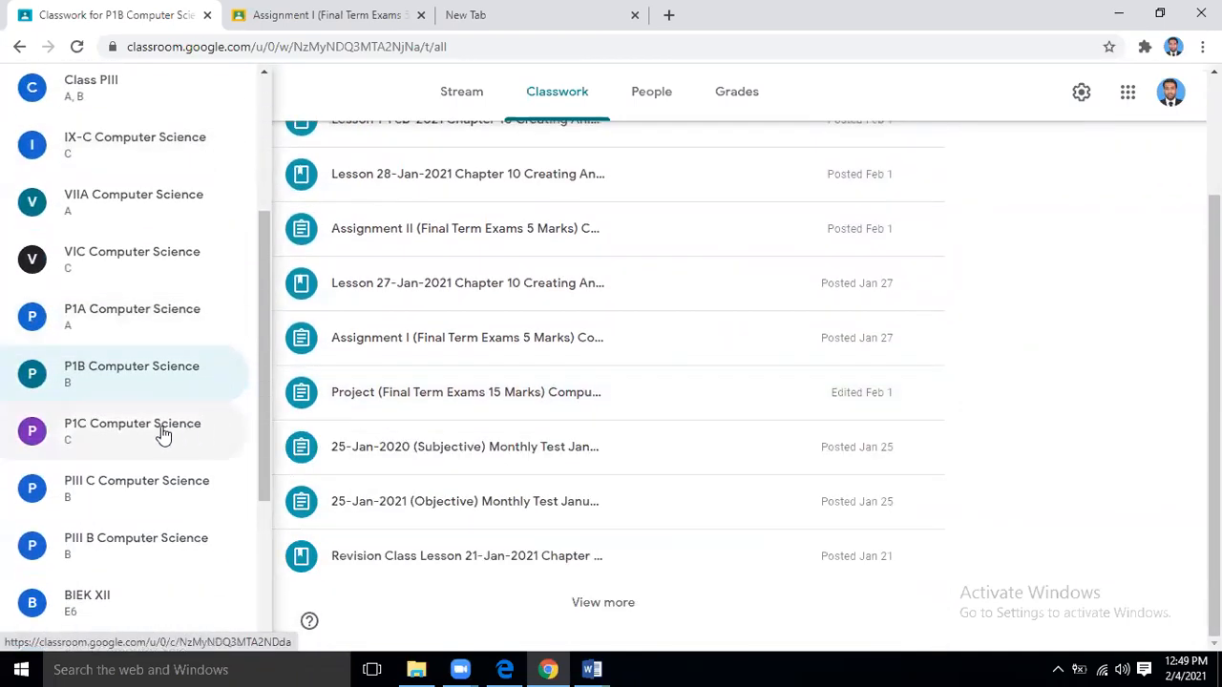
{"action": "left_click", "coordinate": [159, 319]}
{"action": "left_click", "coordinate": [548, 103]}
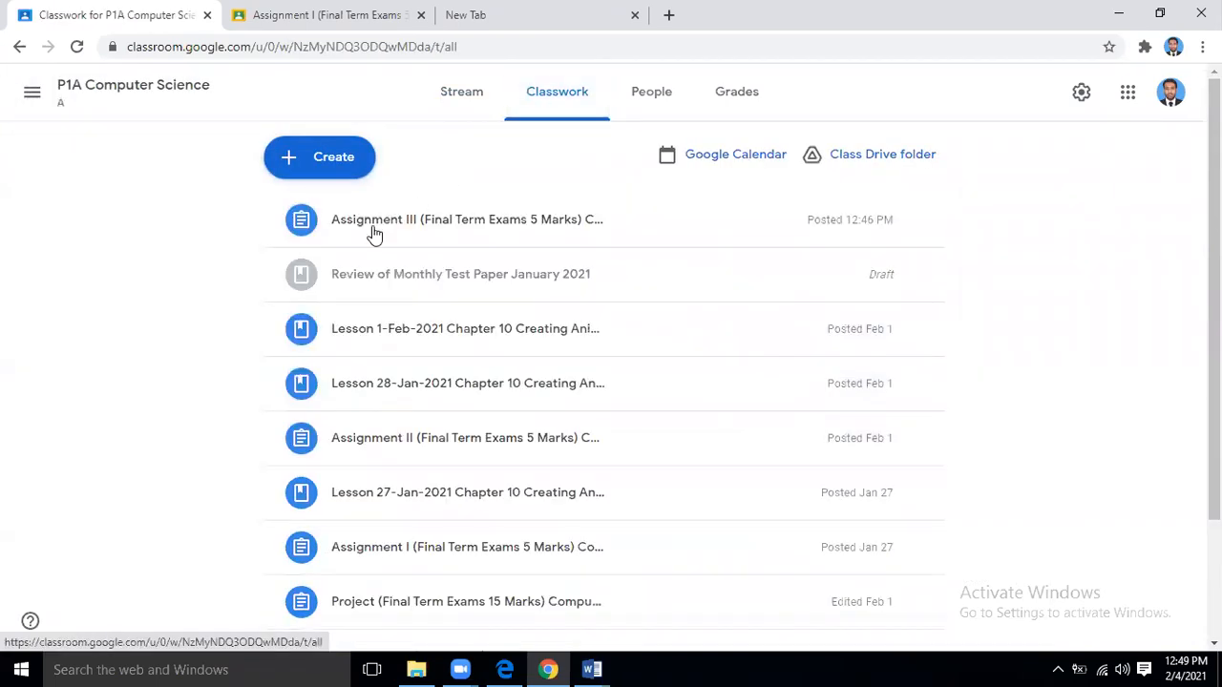
Look through the P1A classwork list and expand Project (Final Term Exams 15 Marks) to review its details.
{"action": "scroll", "coordinate": [346, 414], "scroll_direction": "down", "scroll_amount": 2}
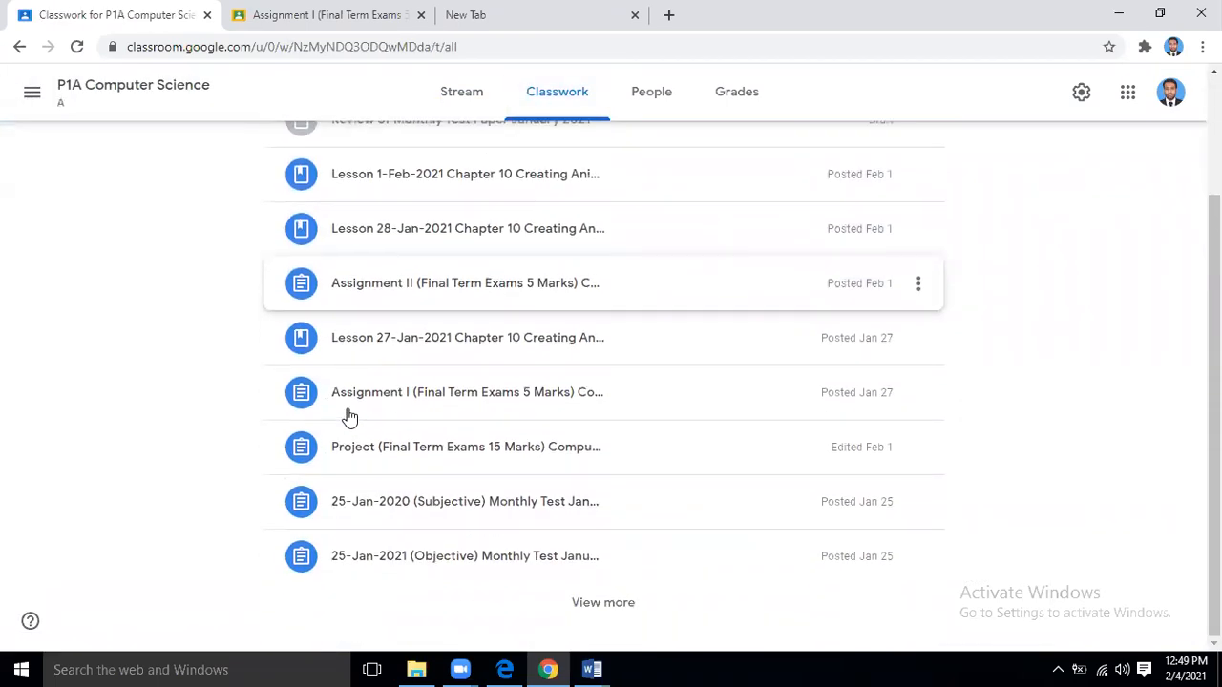
{"action": "scroll", "coordinate": [351, 417], "scroll_direction": "up", "scroll_amount": 1}
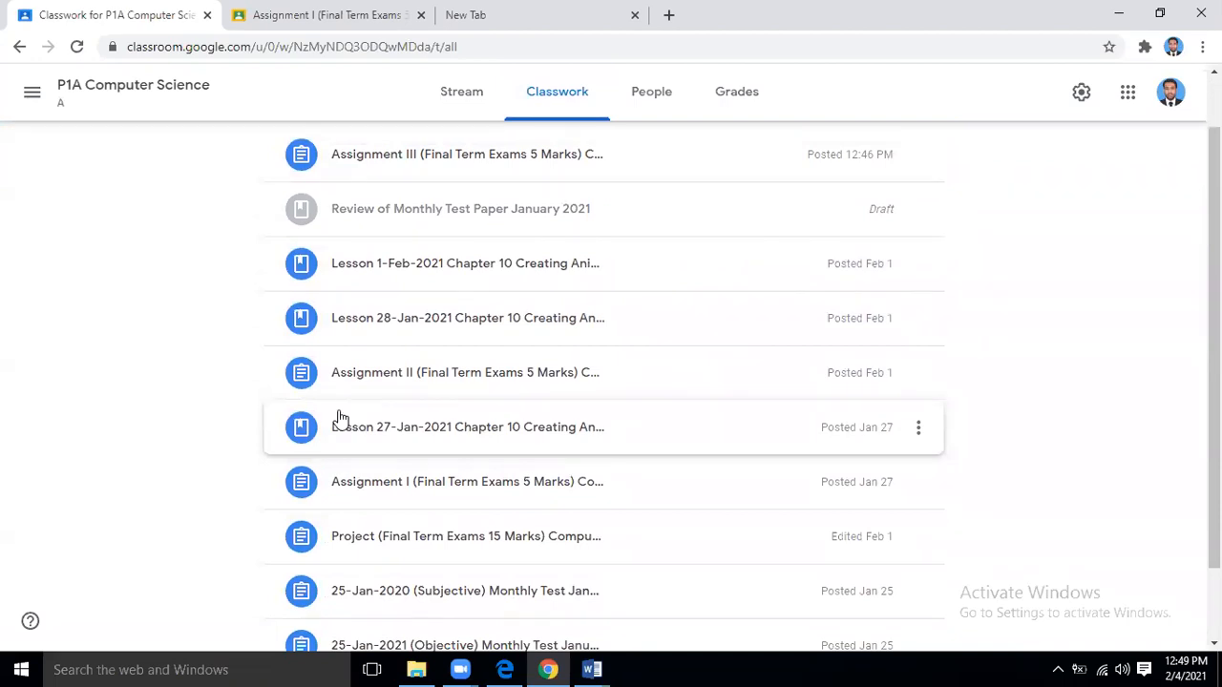
{"action": "scroll", "coordinate": [344, 418], "scroll_direction": "up", "scroll_amount": 1}
{"action": "scroll", "coordinate": [341, 417], "scroll_direction": "down", "scroll_amount": 2}
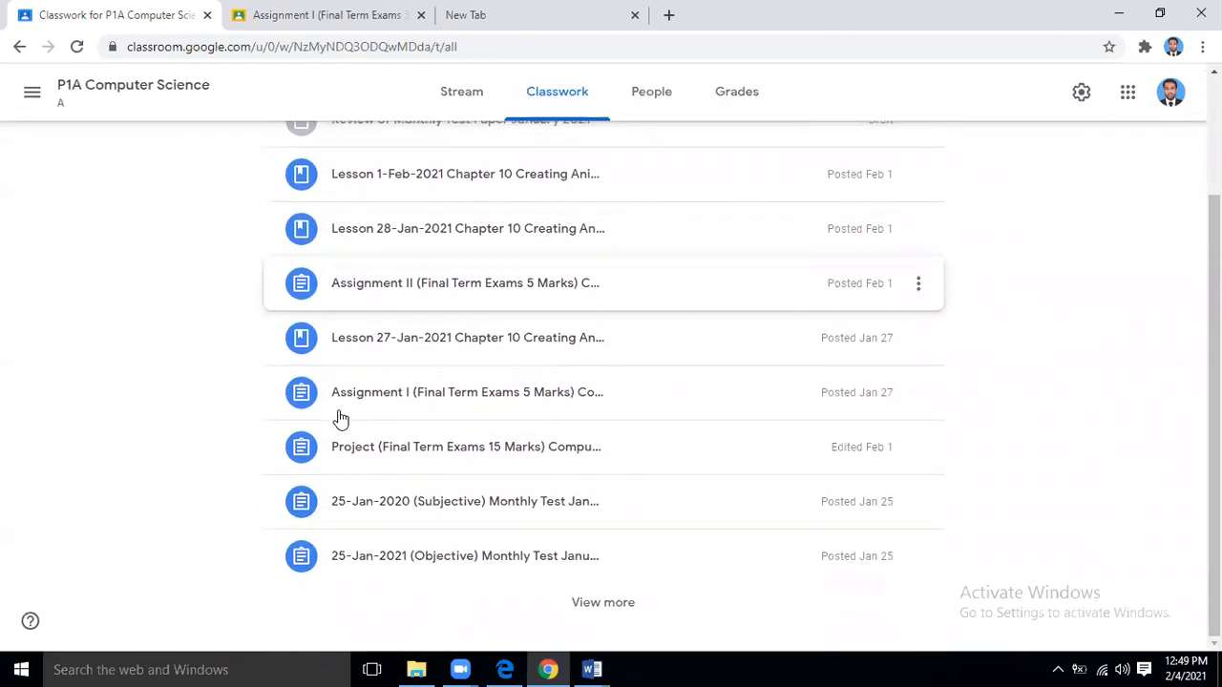
{"action": "scroll", "coordinate": [340, 417], "scroll_direction": "up", "scroll_amount": 1}
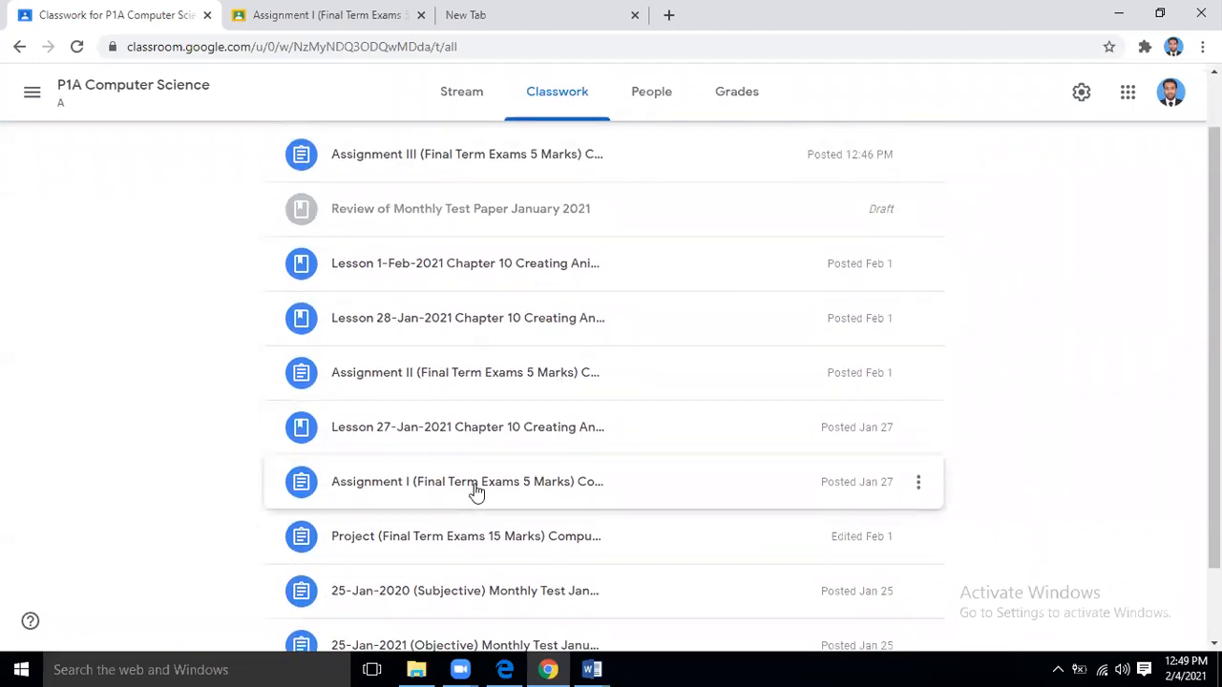
{"action": "scroll", "coordinate": [430, 468], "scroll_direction": "down", "scroll_amount": 1}
{"action": "left_click", "coordinate": [428, 446]}
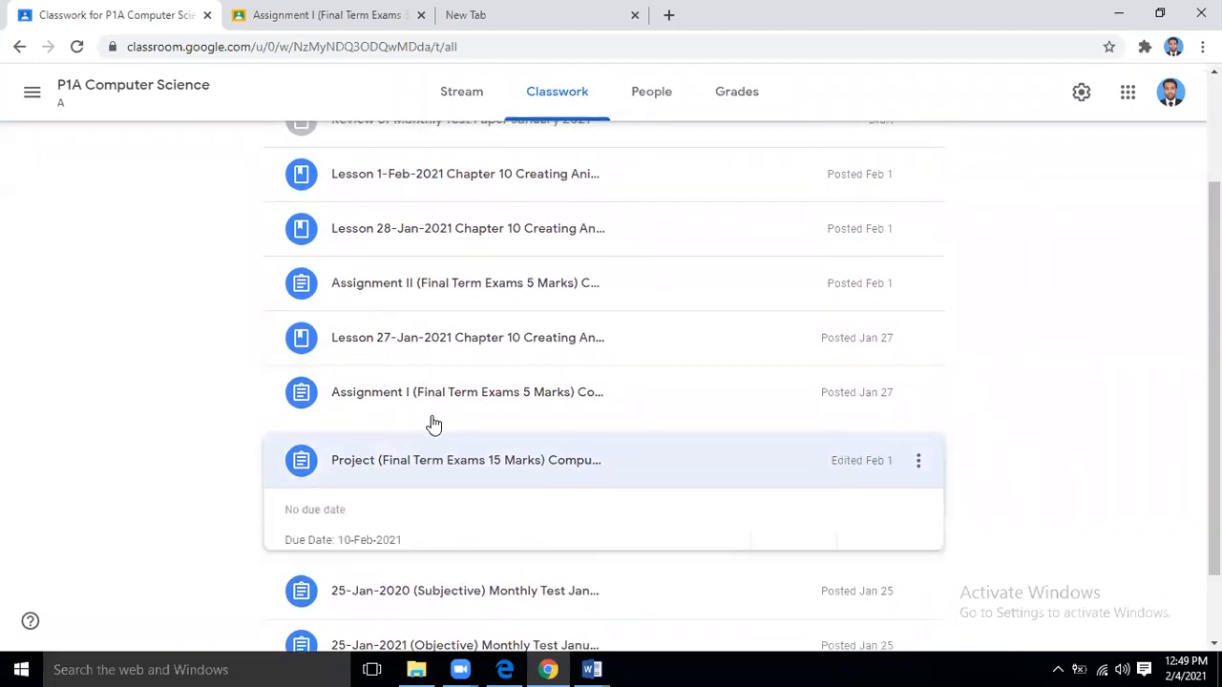
{"action": "scroll", "coordinate": [404, 414], "scroll_direction": "up", "scroll_amount": 1}
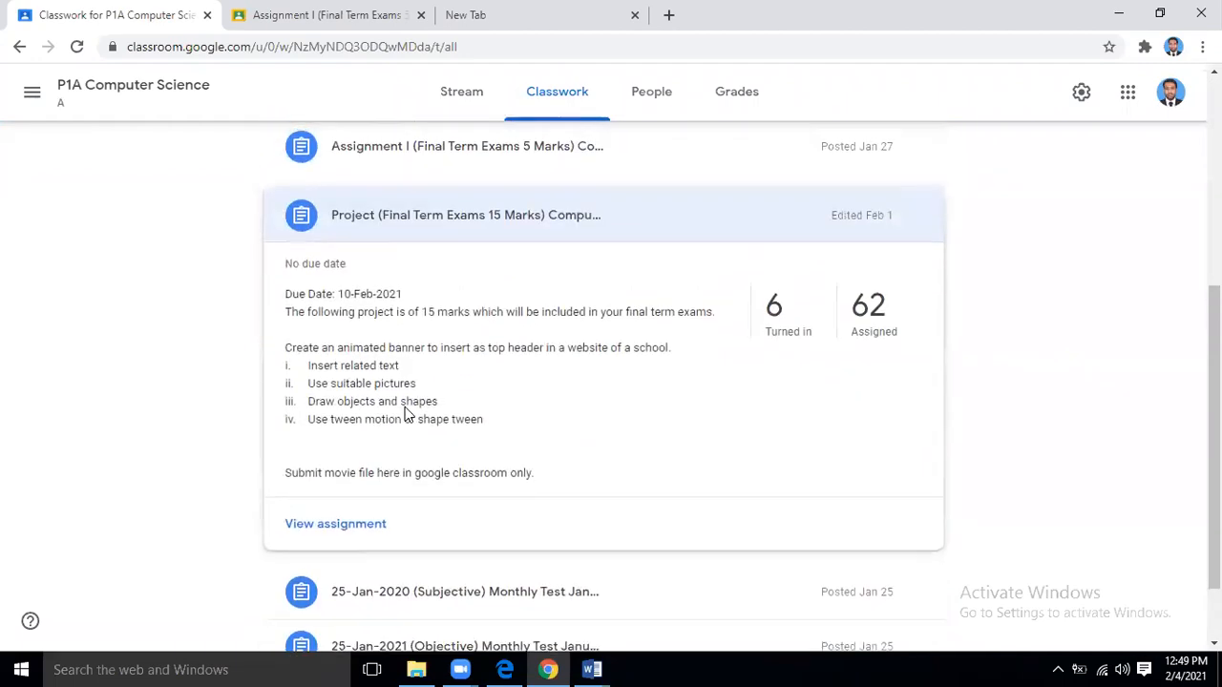
Open the student work for P1A's Project and look through the turned-in and assigned students.
{"action": "left_click", "coordinate": [363, 526]}
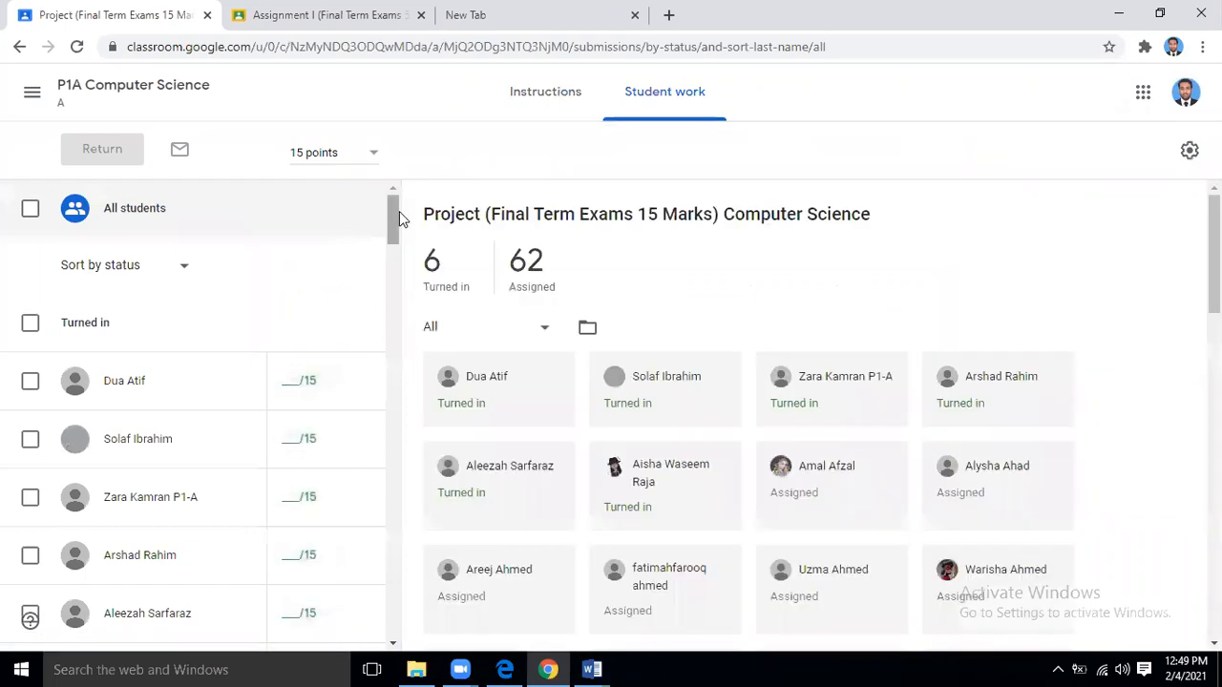
{"action": "left_click_drag", "start_coordinate": [394, 211], "coordinate": [394, 226]}
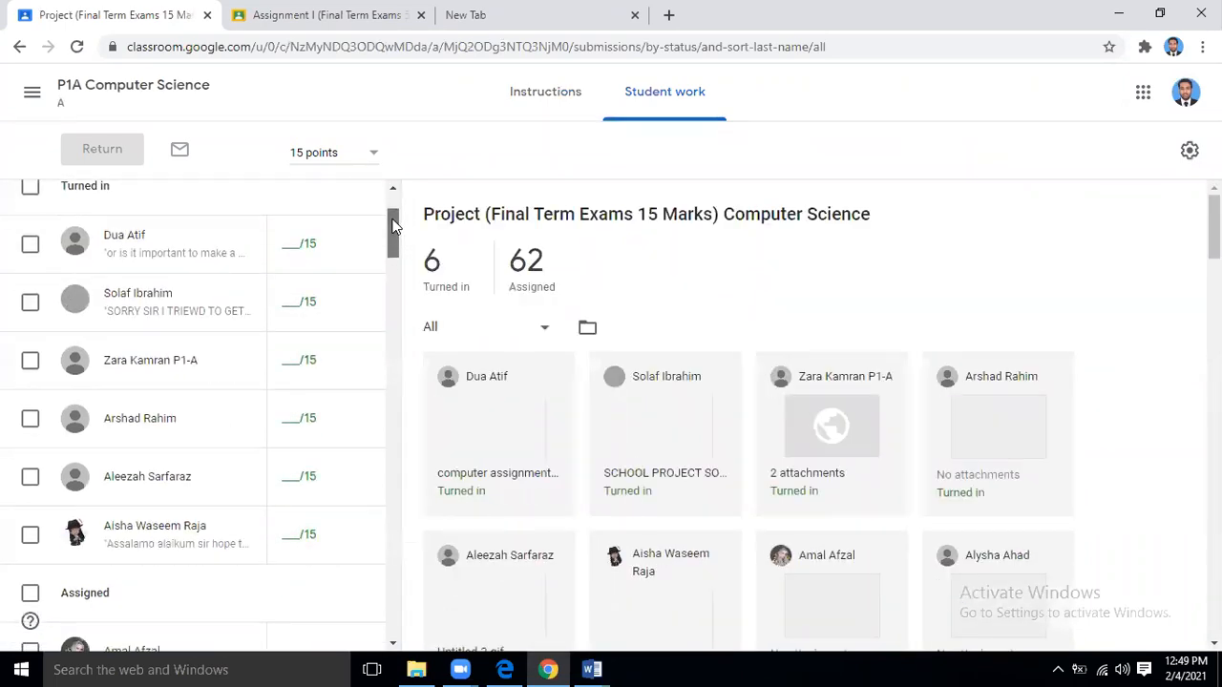
{"action": "left_click_drag", "start_coordinate": [394, 226], "coordinate": [399, 244]}
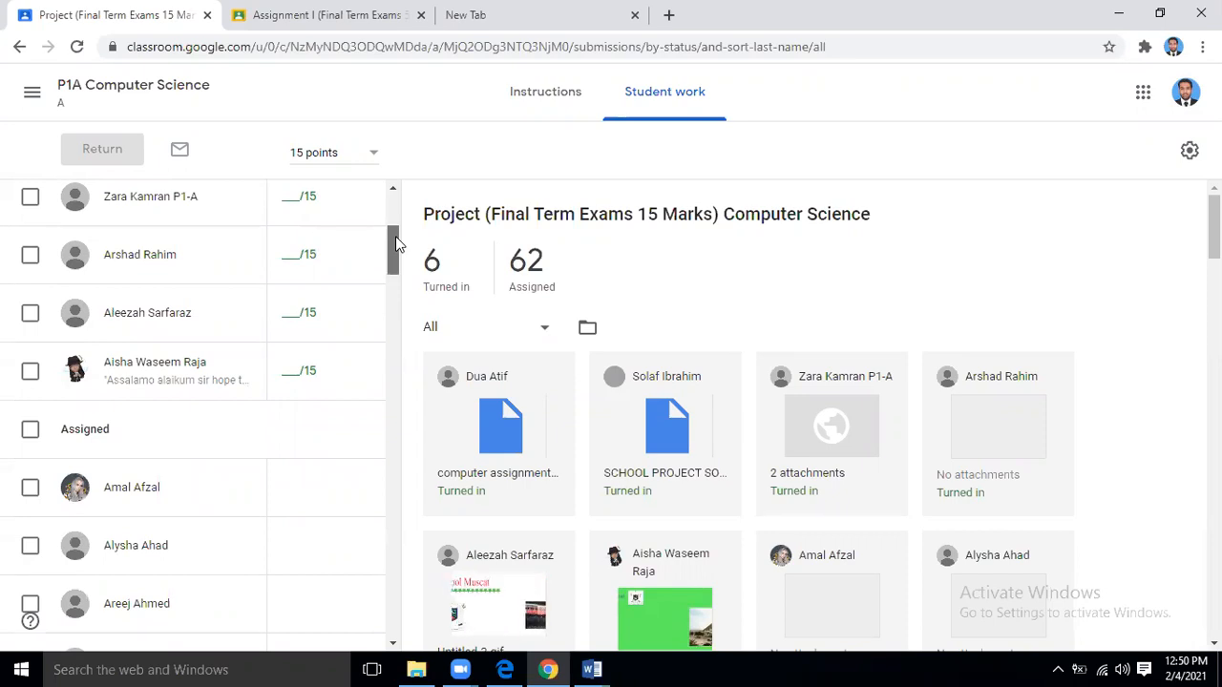
{"action": "left_click_drag", "start_coordinate": [397, 243], "coordinate": [397, 220]}
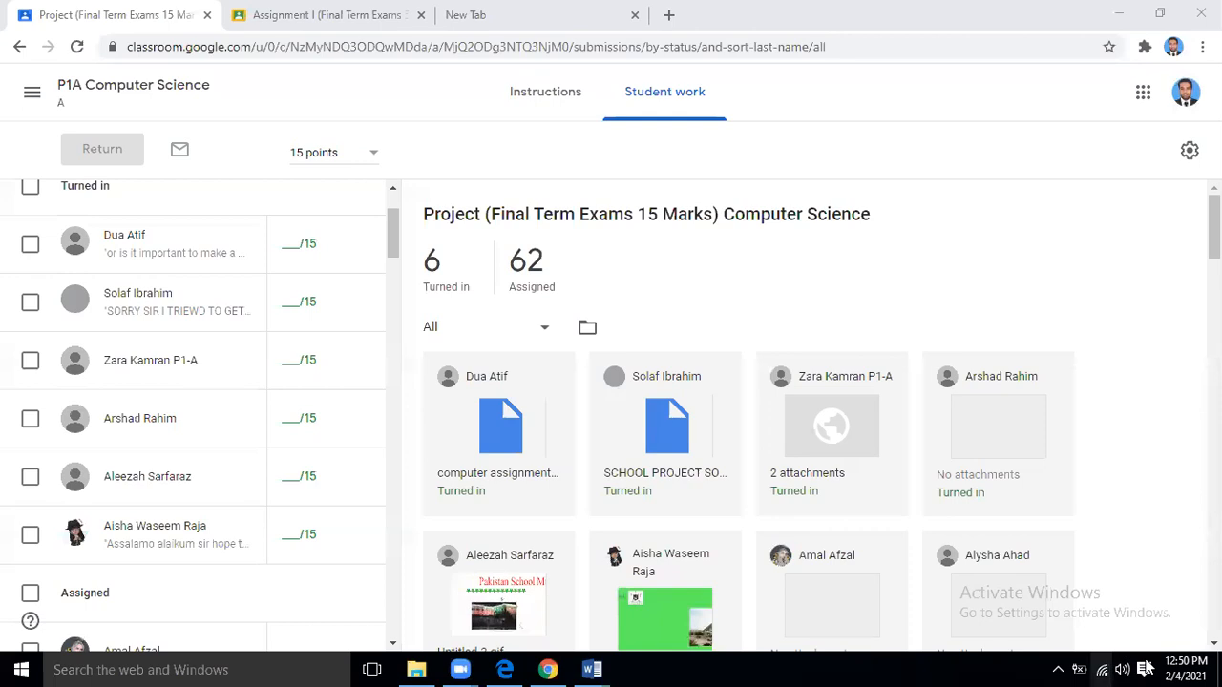
Check the system calendar, open the first turned-in P1A Project submission in a new tab, and switch to the open Assignment I submission.
{"action": "left_click", "coordinate": [1176, 668]}
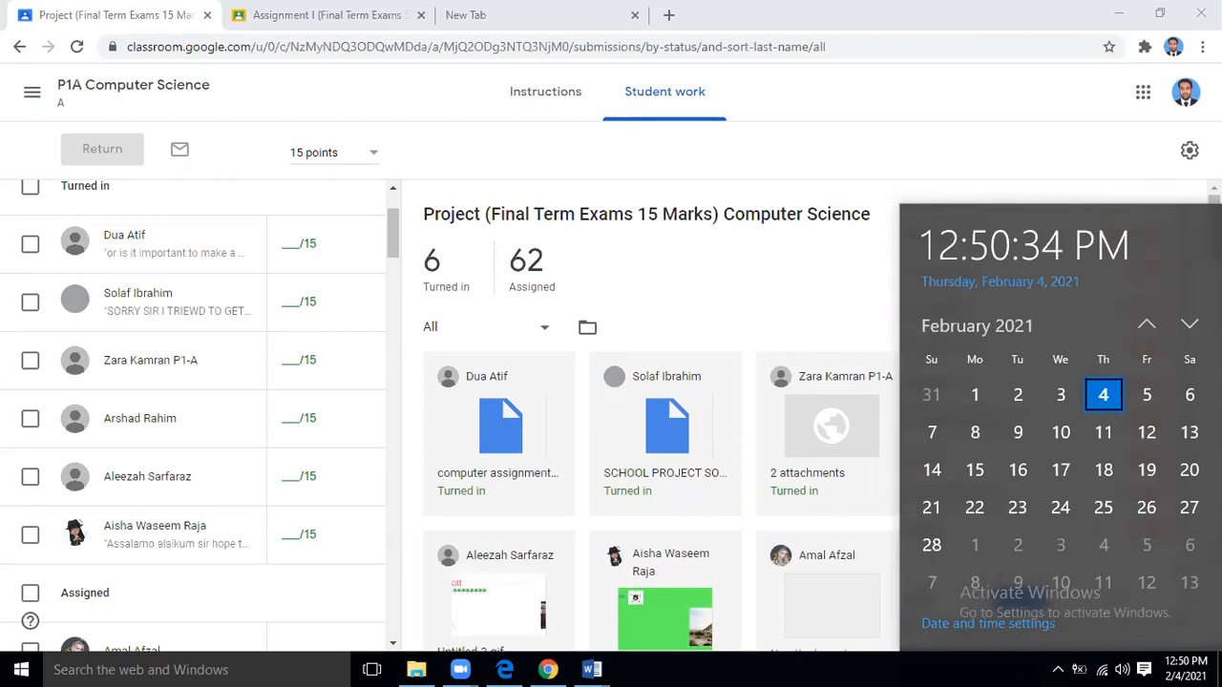
{"action": "left_click", "coordinate": [501, 427]}
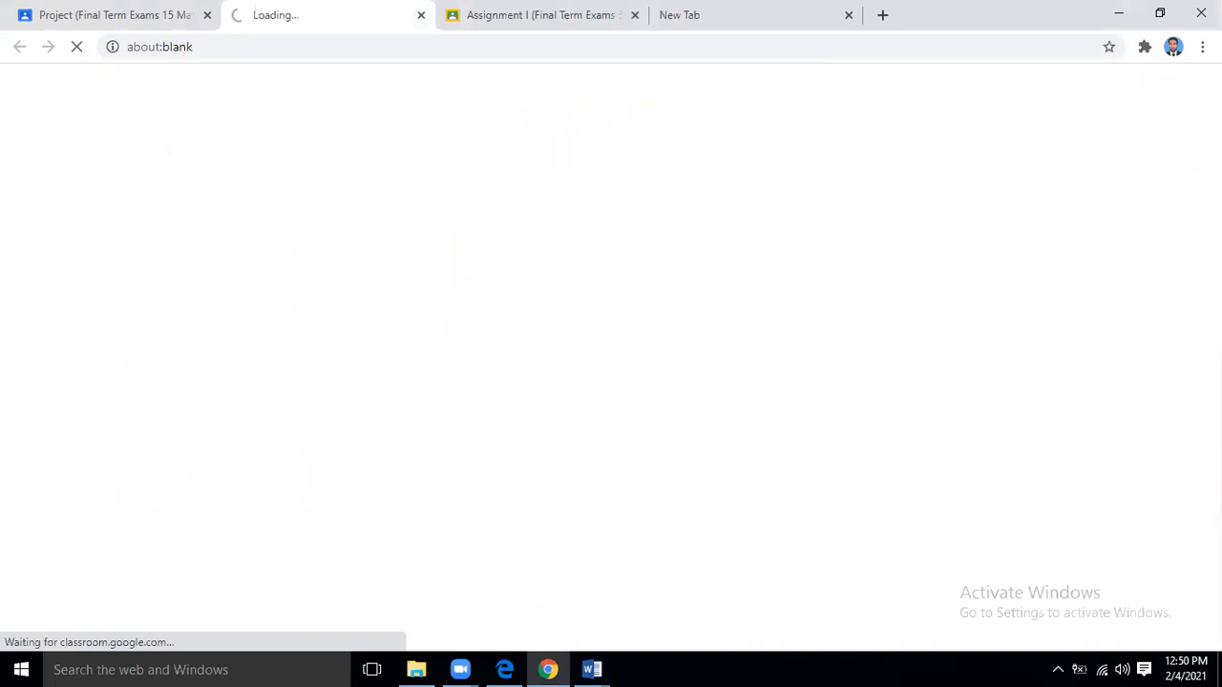
{"action": "left_click", "coordinate": [526, 15]}
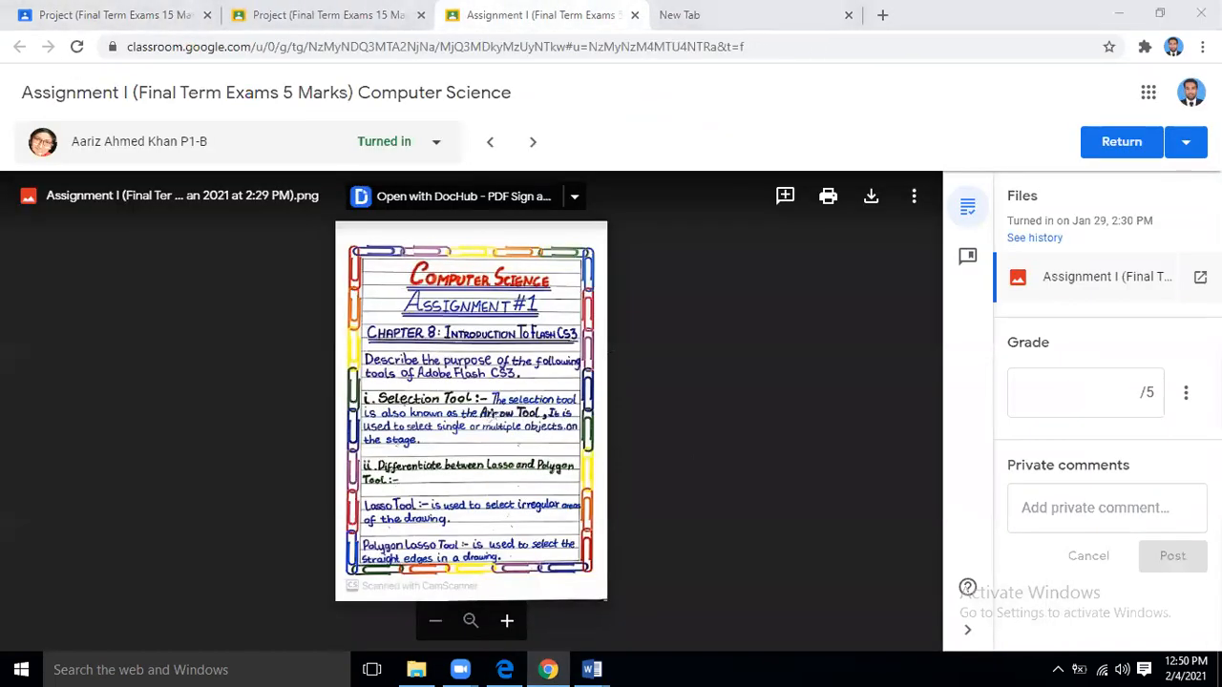
Minimize the browser and launch Adobe Flash CS3 Professional from its desktop shortcut.
{"action": "left_click", "coordinate": [1124, 14]}
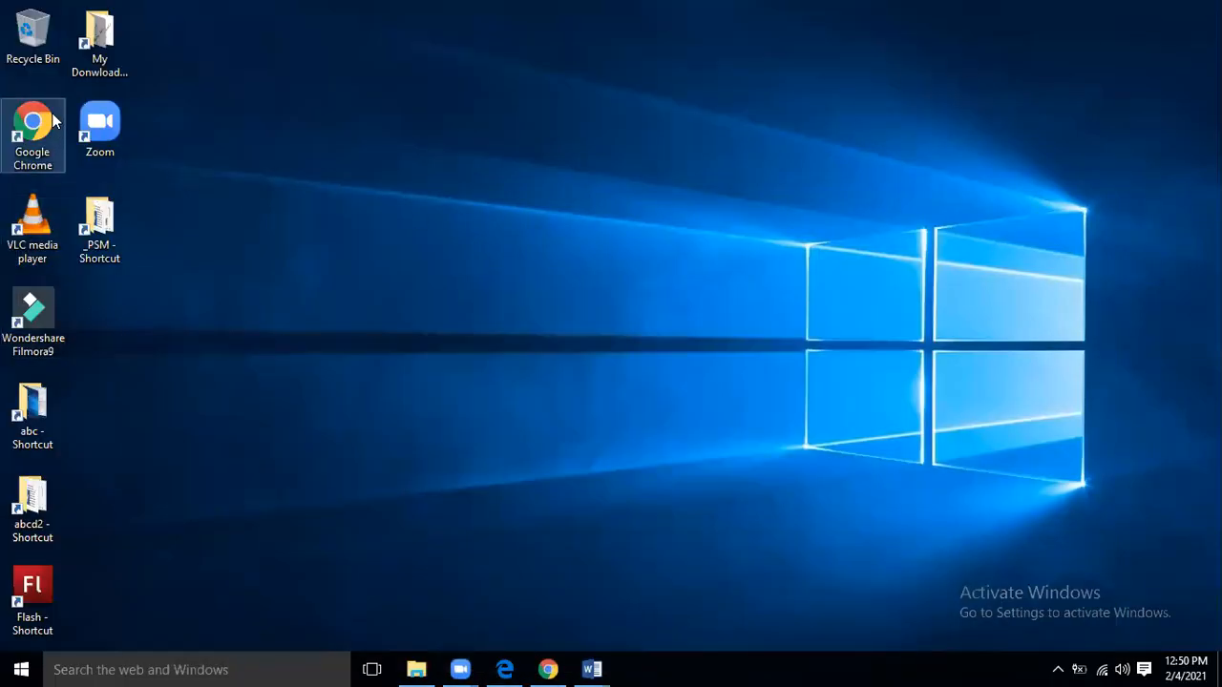
{"action": "double_click", "coordinate": [53, 119]}
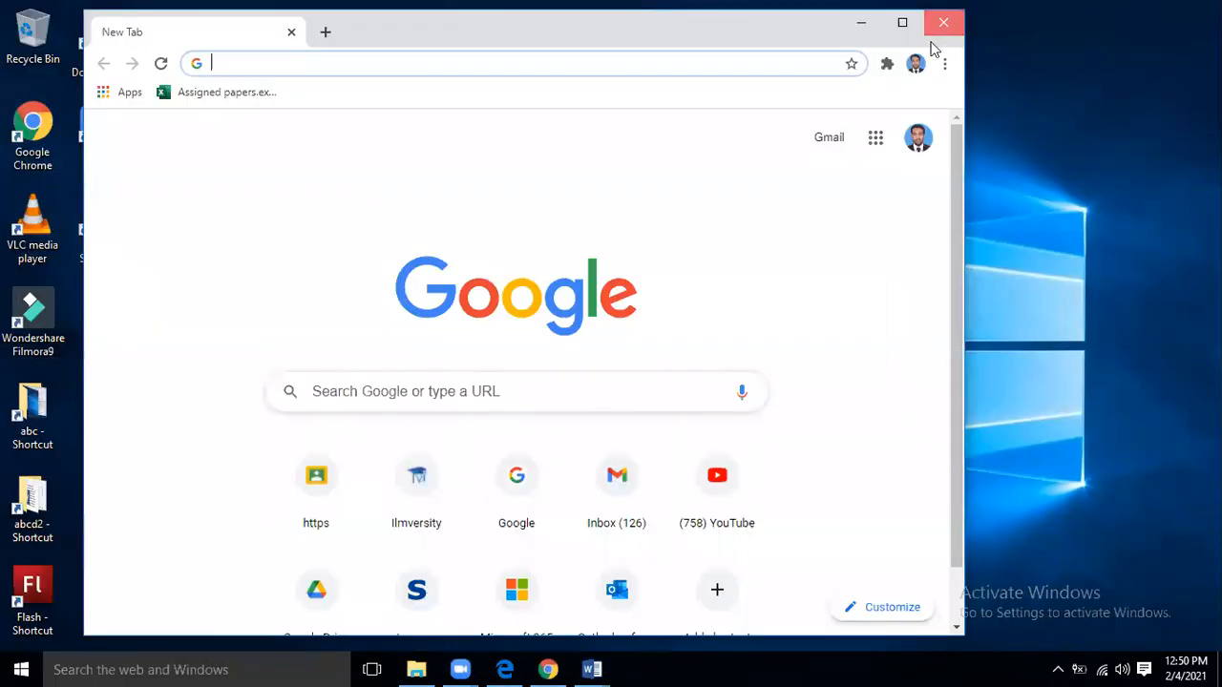
{"action": "left_click", "coordinate": [941, 23]}
{"action": "double_click", "coordinate": [40, 584]}
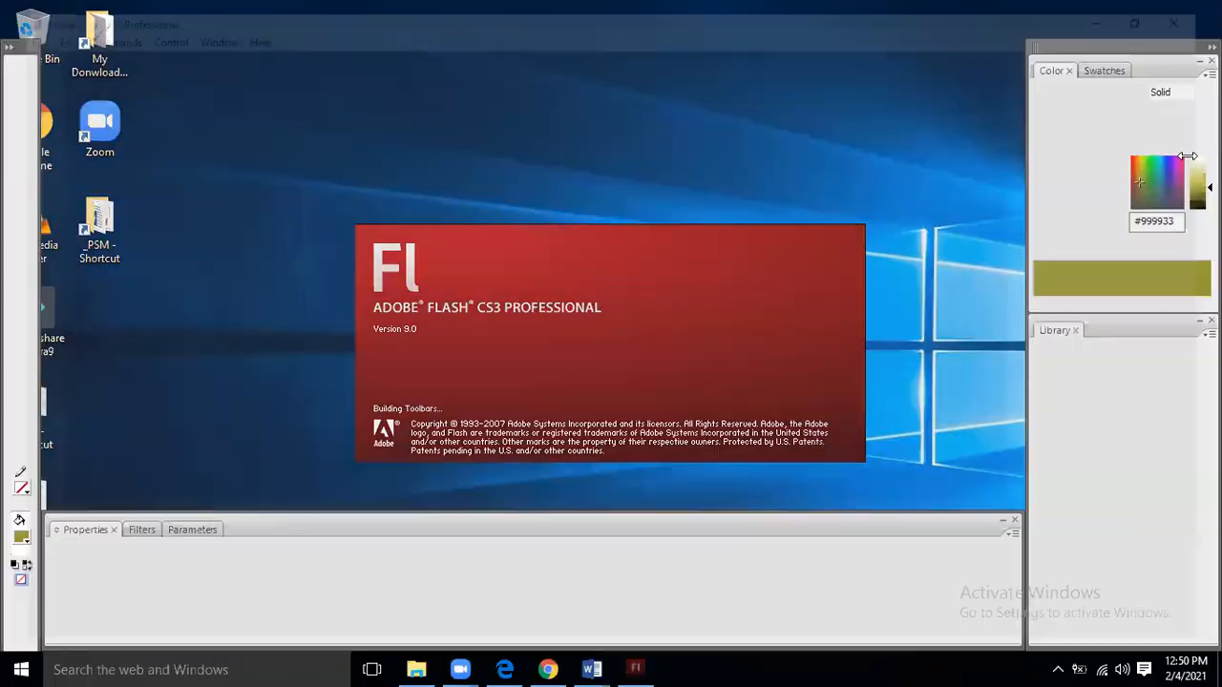
Create a new ActionScript 3.0 Flash document and set its stage width to 900 px.
{"action": "left_click", "coordinate": [598, 198]}
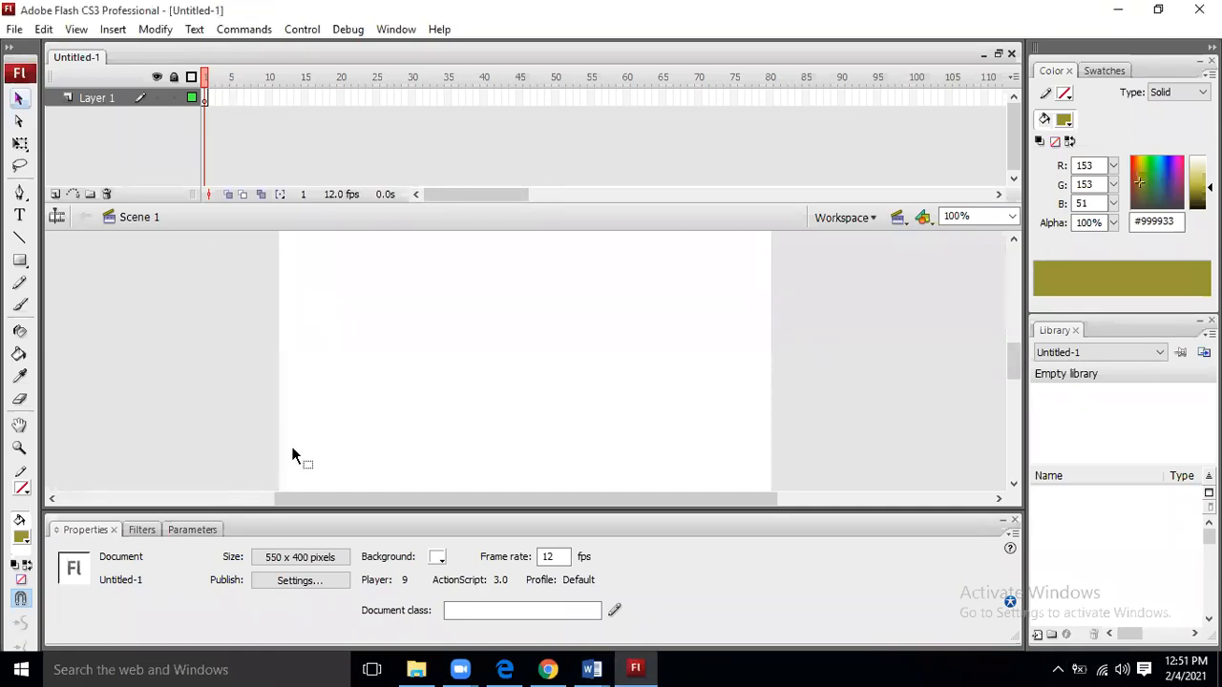
{"action": "left_click", "coordinate": [298, 557]}
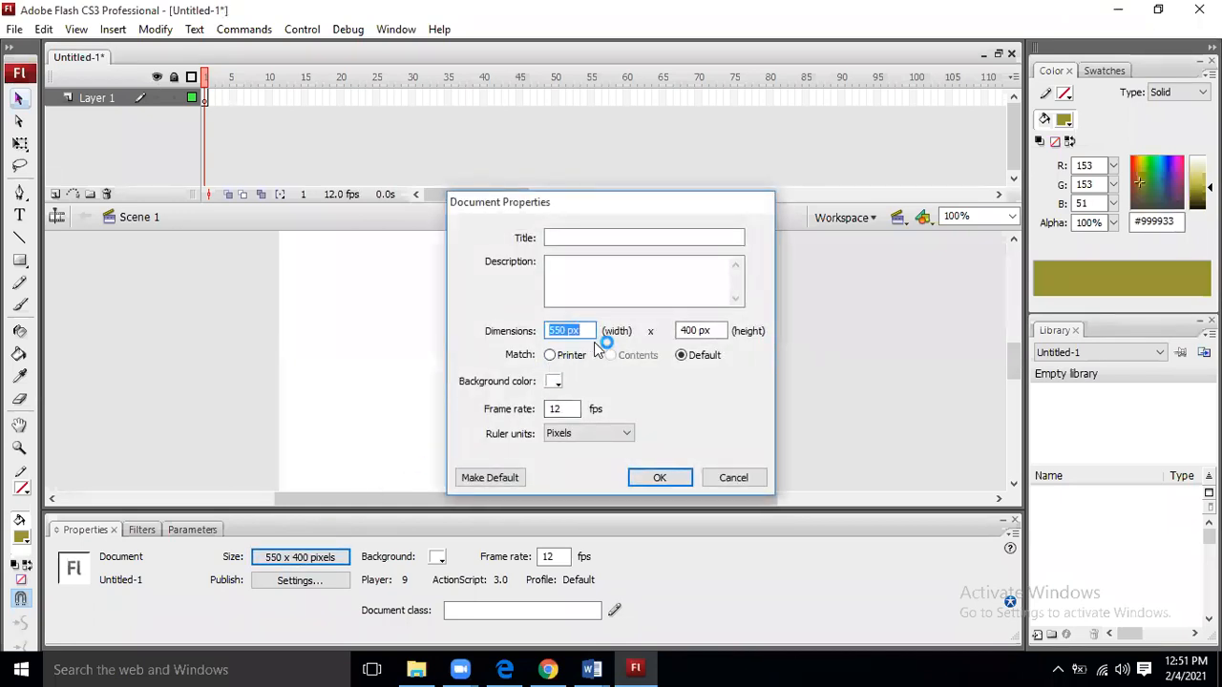
{"action": "type", "text": "900"}
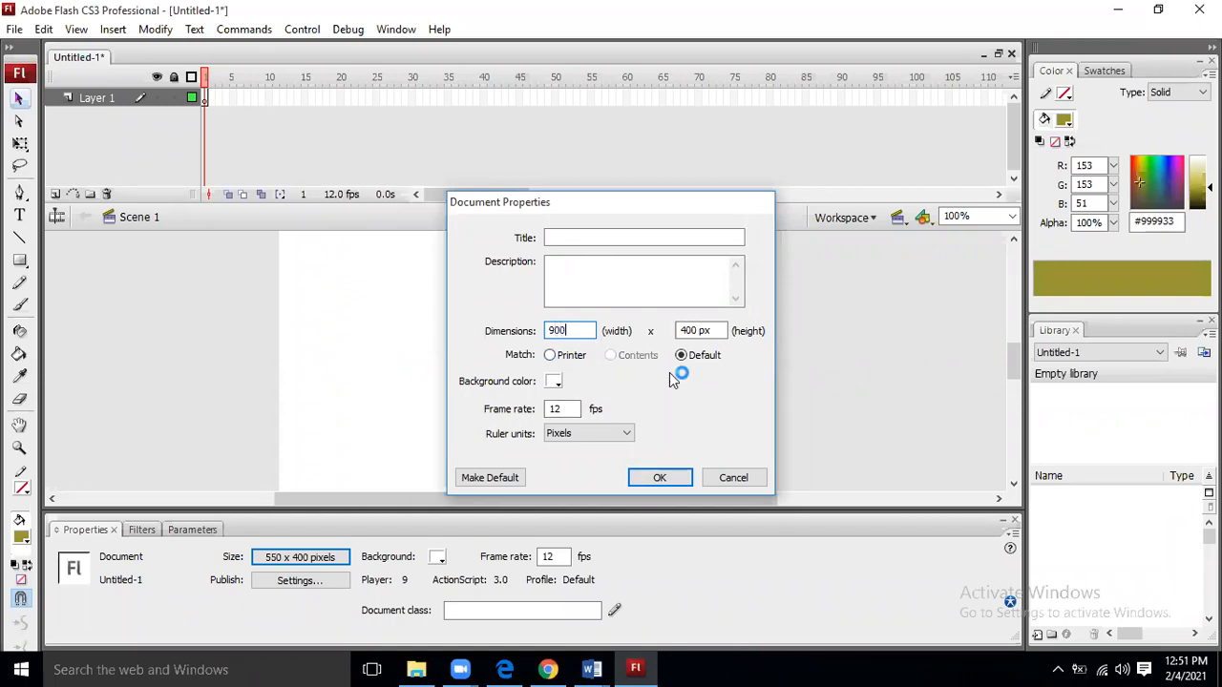
{"action": "left_click", "coordinate": [657, 480]}
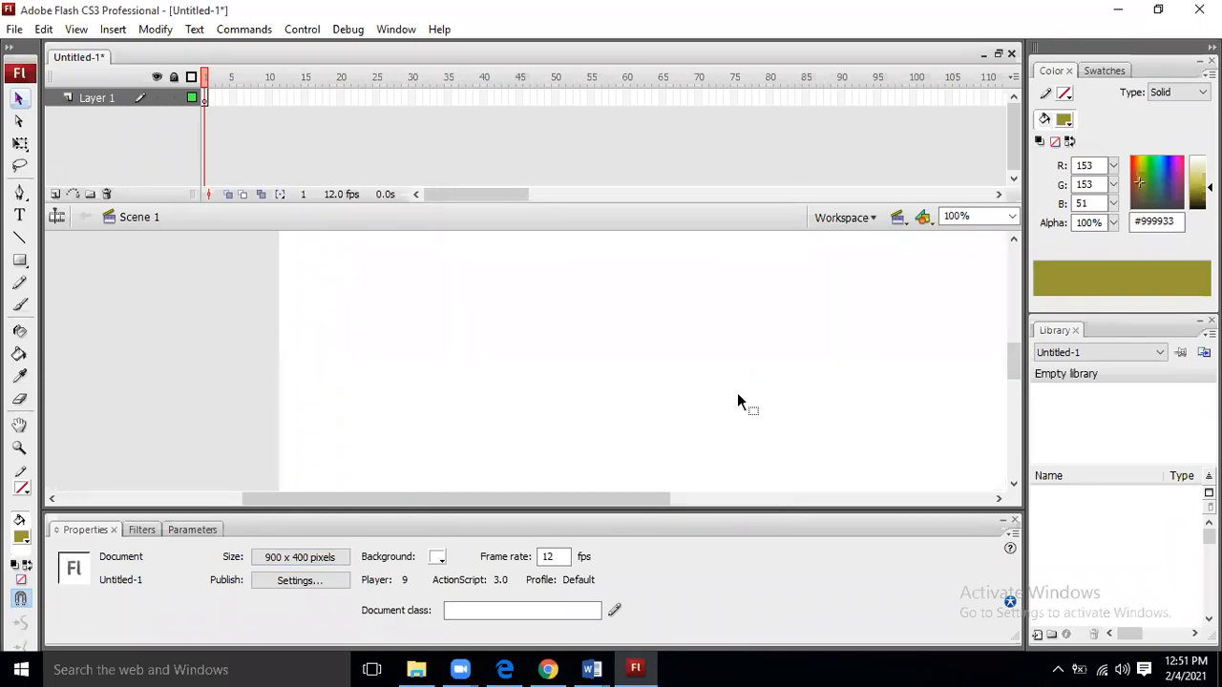
{"action": "left_click_drag", "start_coordinate": [608, 498], "coordinate": [628, 491]}
{"action": "key", "text": "ctrl+2"}
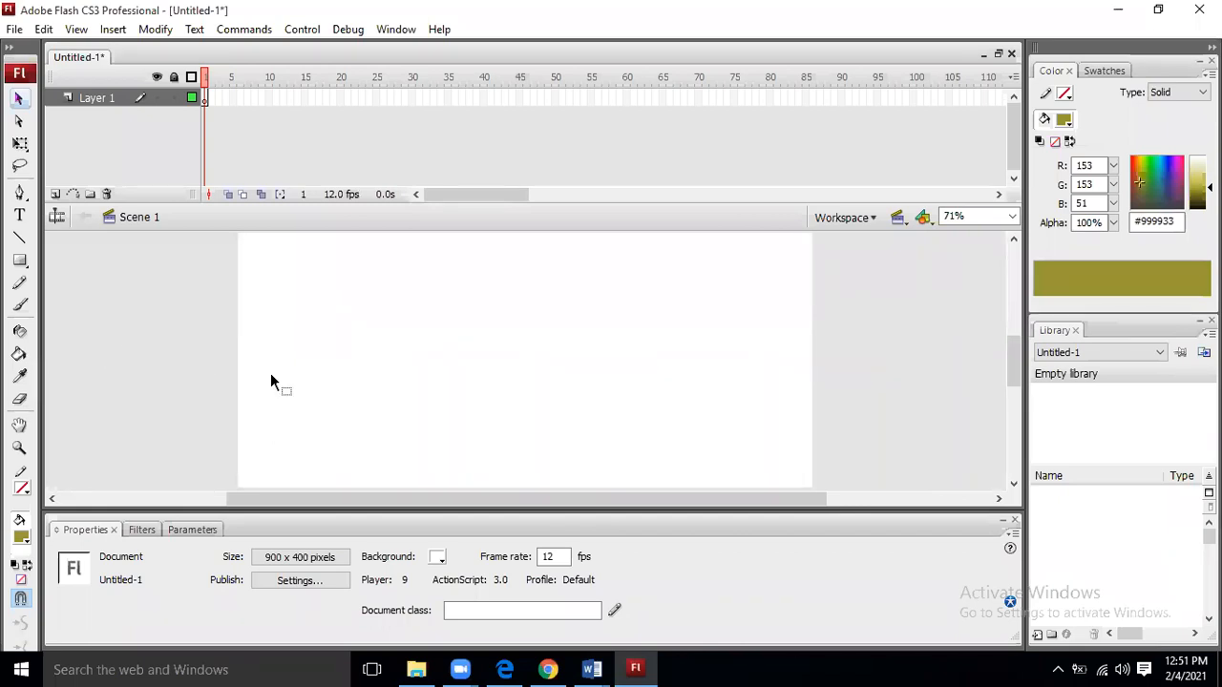
Switch to Chrome and run a Google image search for "school web banner" in the empty tab.
{"action": "left_click", "coordinate": [547, 668]}
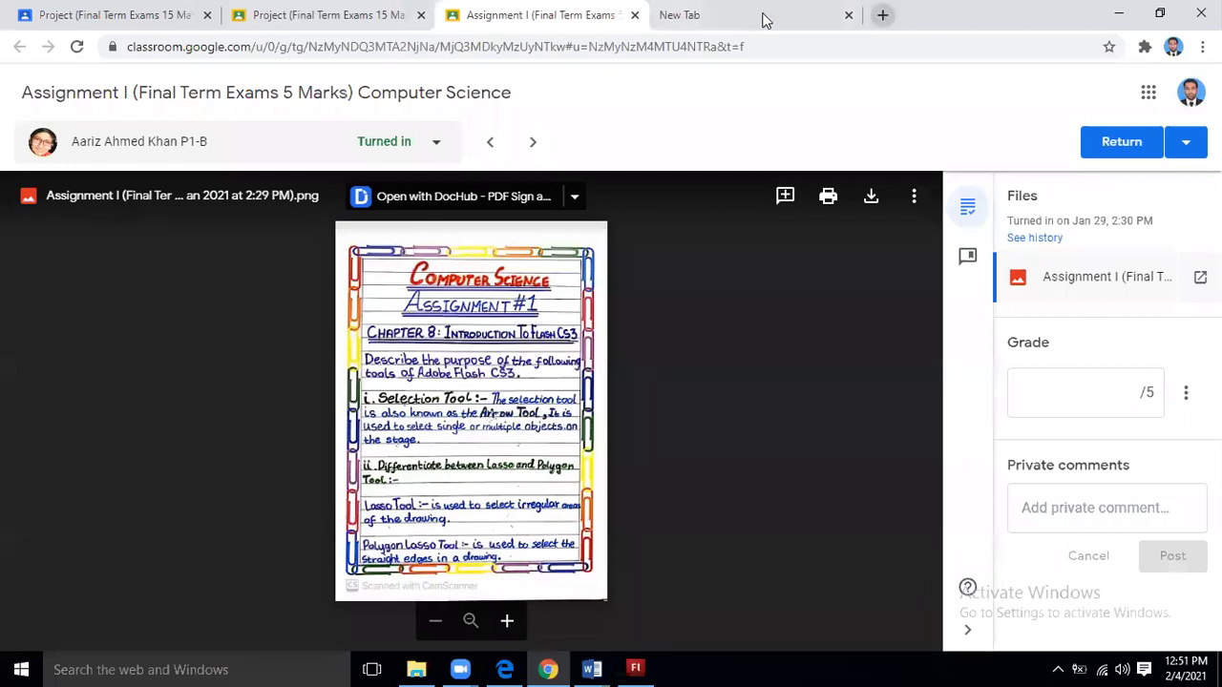
{"action": "left_click", "coordinate": [764, 19]}
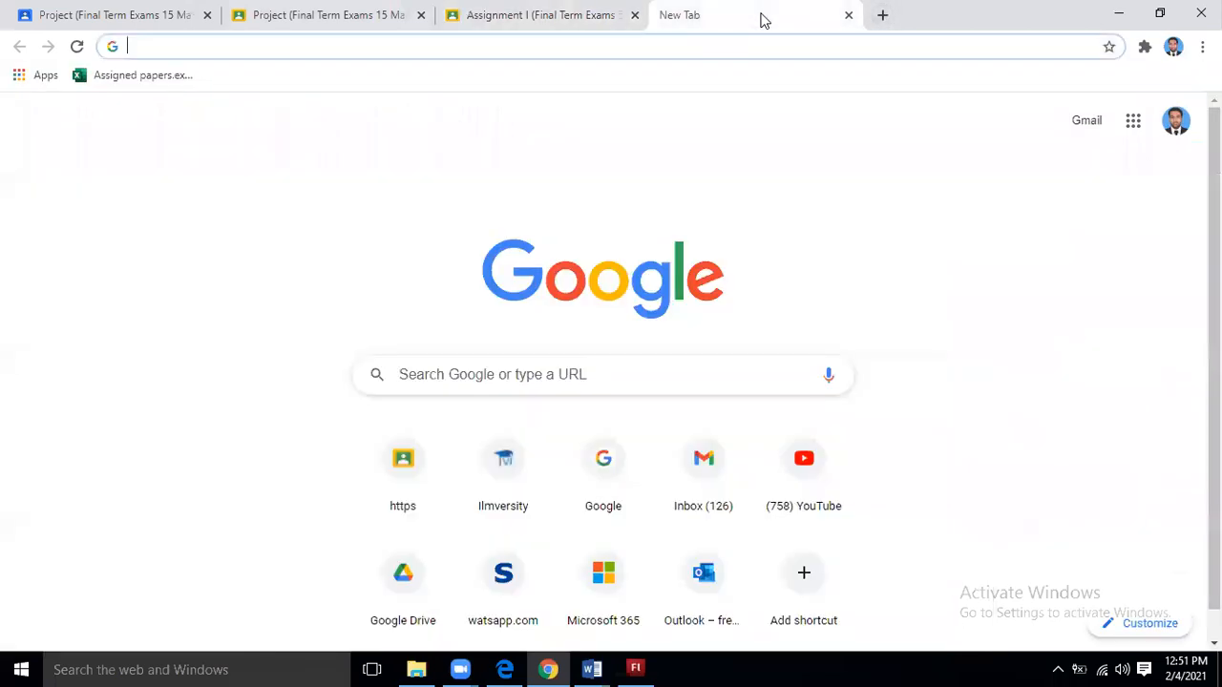
{"action": "type", "text": "g"}
{"action": "key", "text": "Return"}
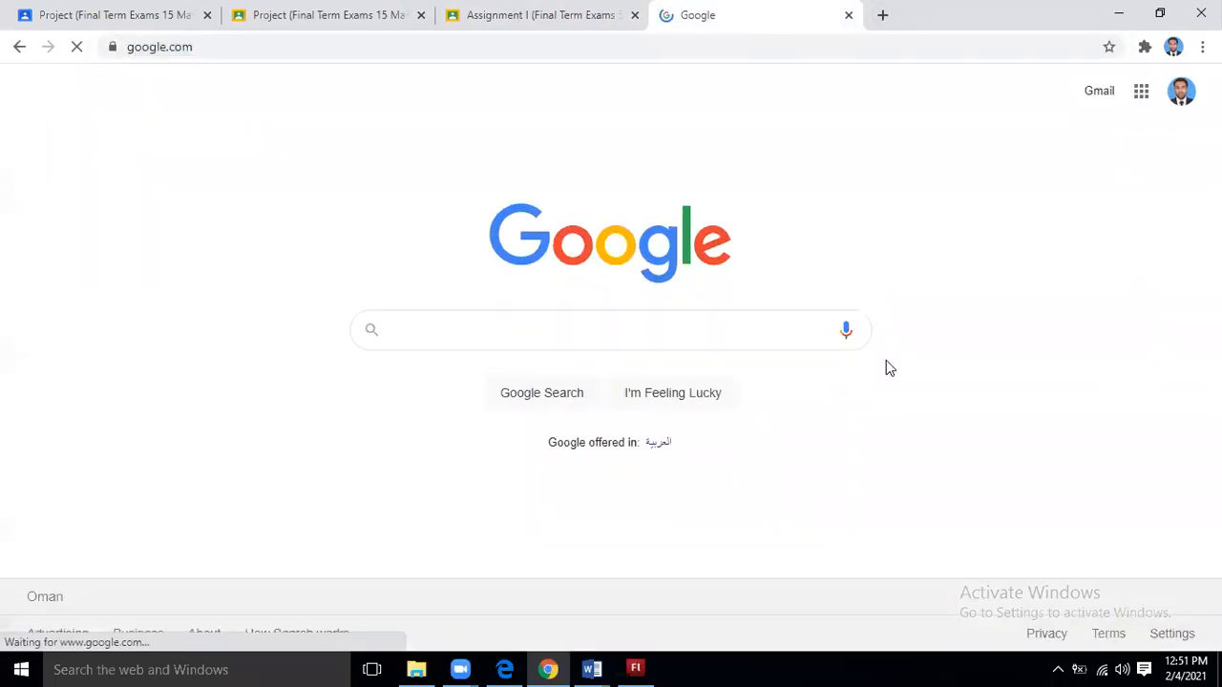
{"action": "type", "text": "sch"}
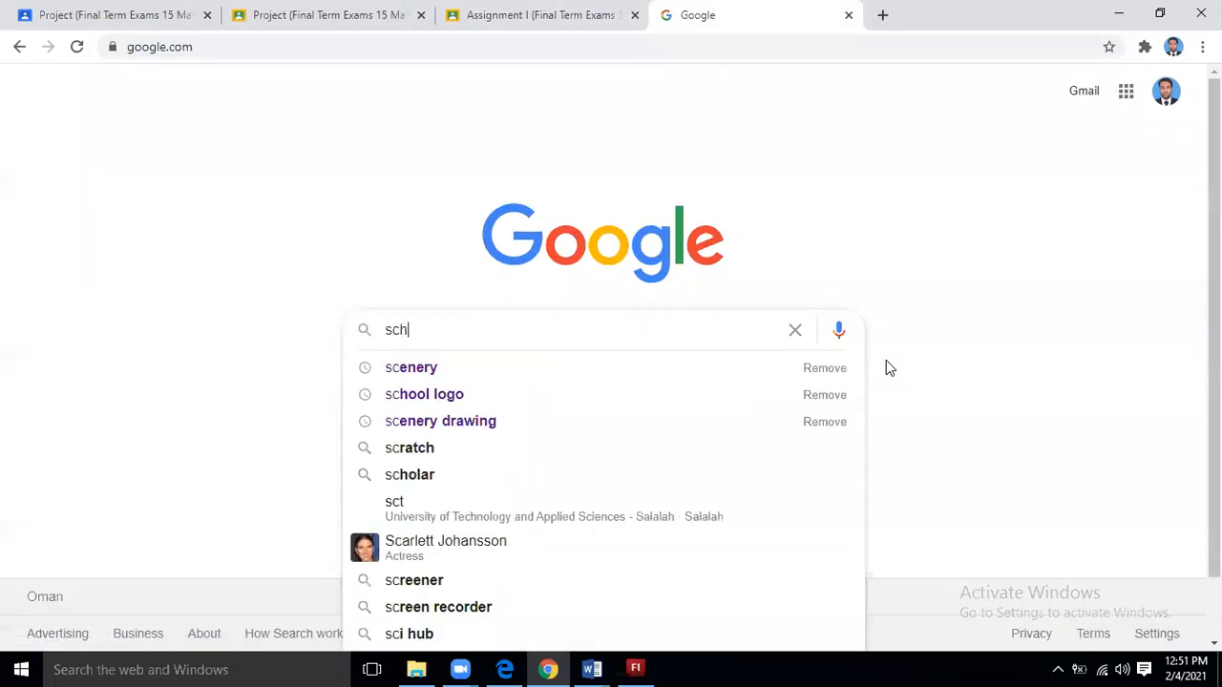
{"action": "type", "text": "ool web "}
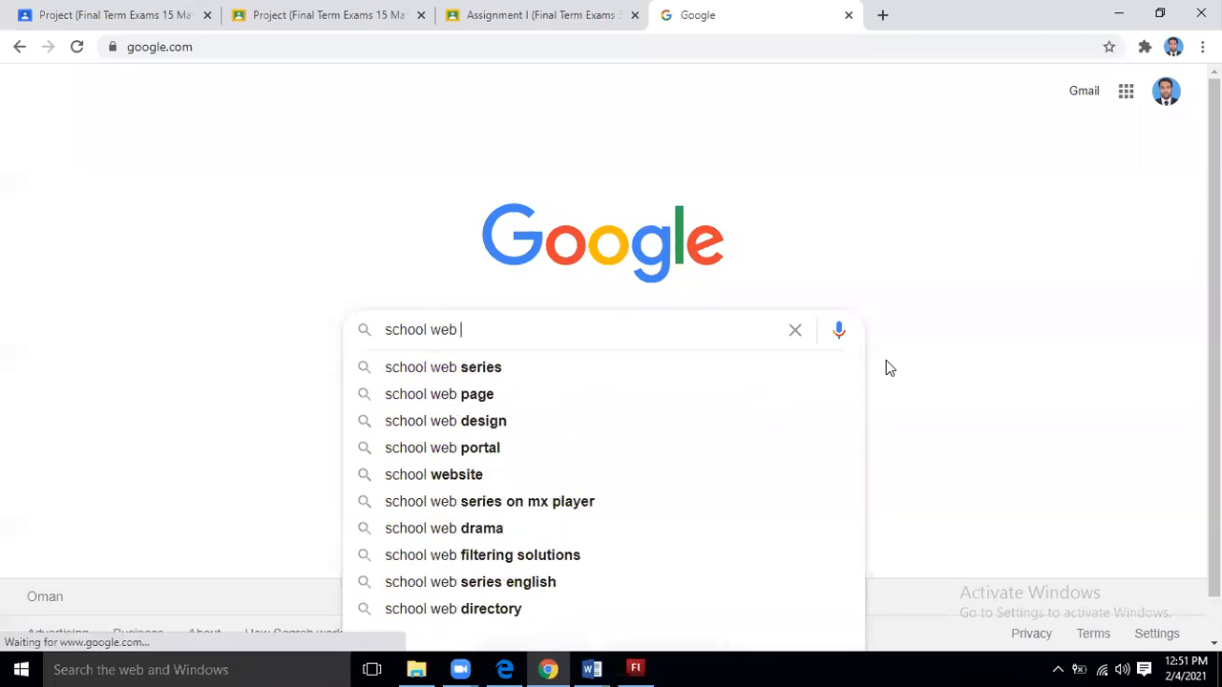
{"action": "type", "text": "banner"}
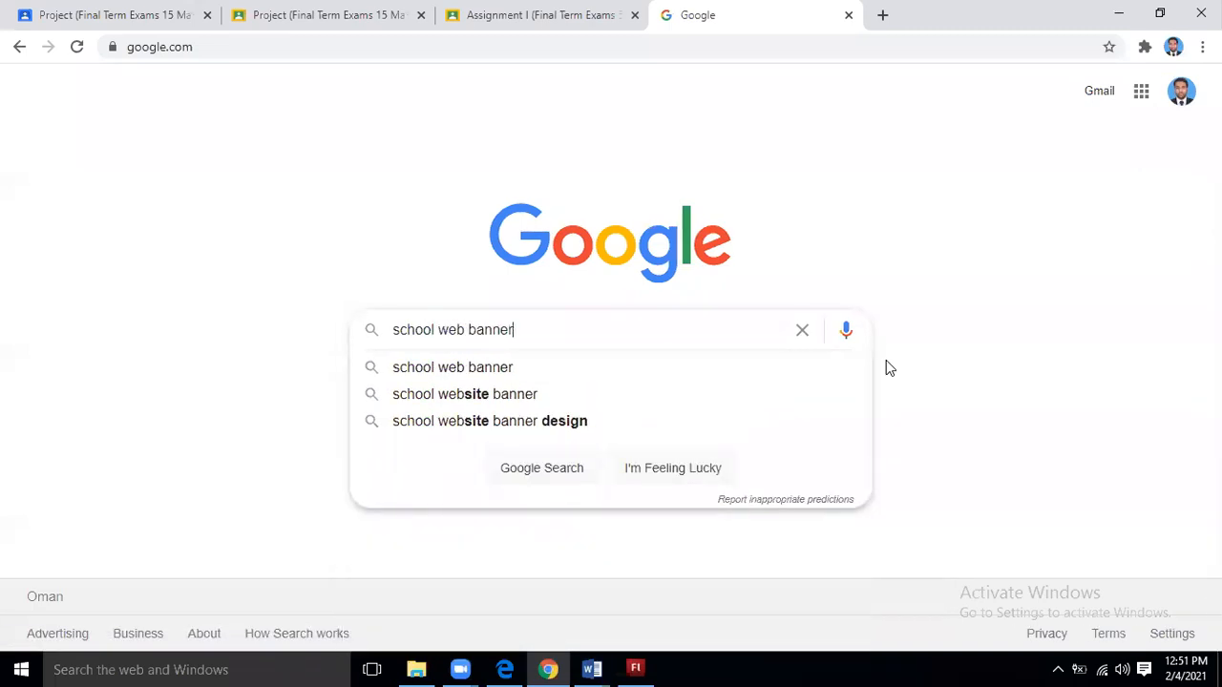
{"action": "key", "text": "Return"}
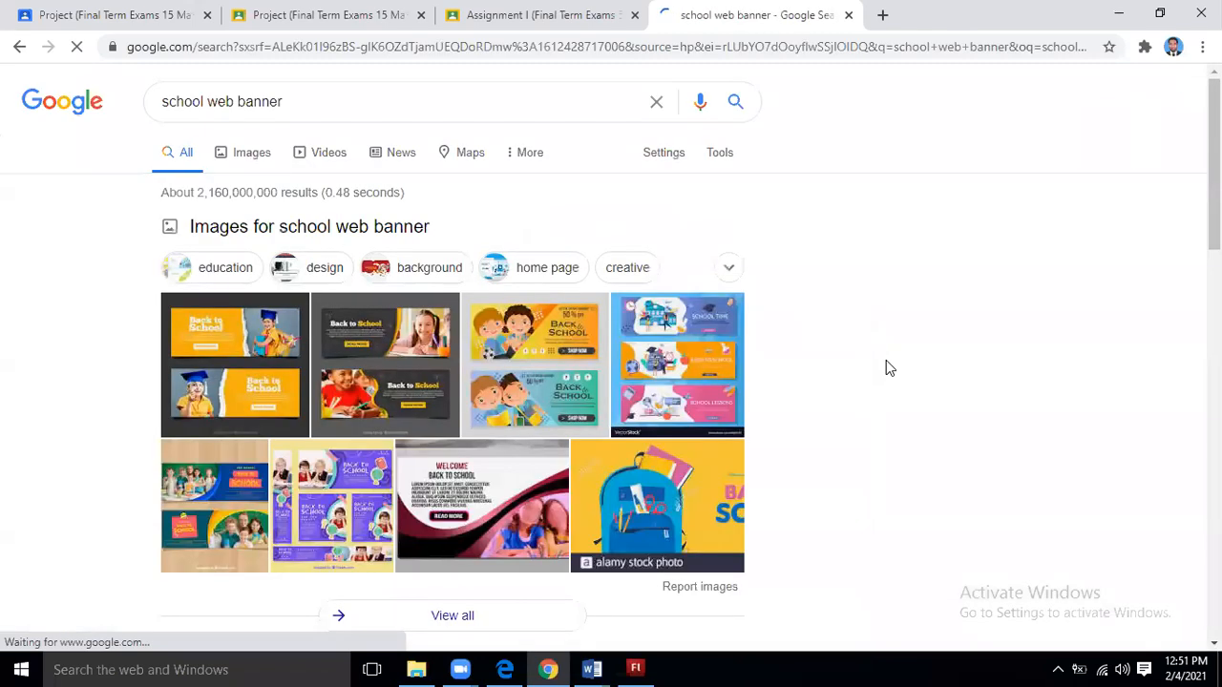
{"action": "left_click", "coordinate": [254, 156]}
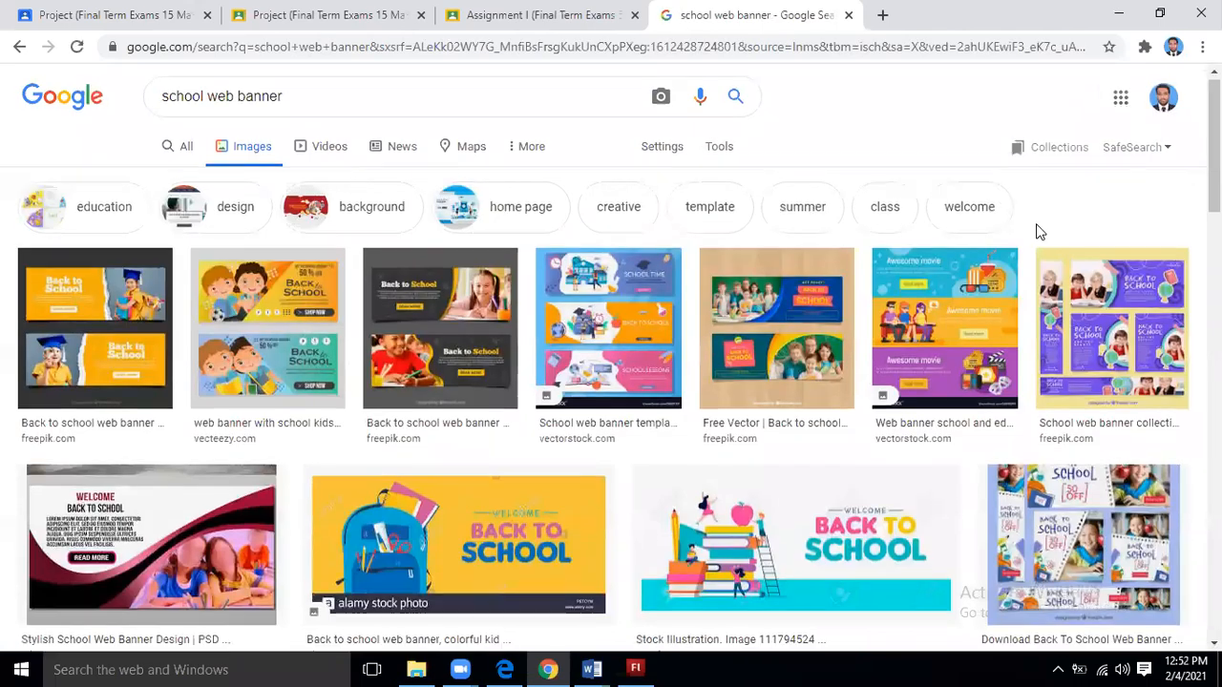
Open the yellow Back to School banner with the blue backpack from the image results in a new tab.
{"action": "scroll", "coordinate": [1039, 233], "scroll_direction": "down", "scroll_amount": 2}
{"action": "scroll", "coordinate": [1039, 233], "scroll_direction": "down", "scroll_amount": 1}
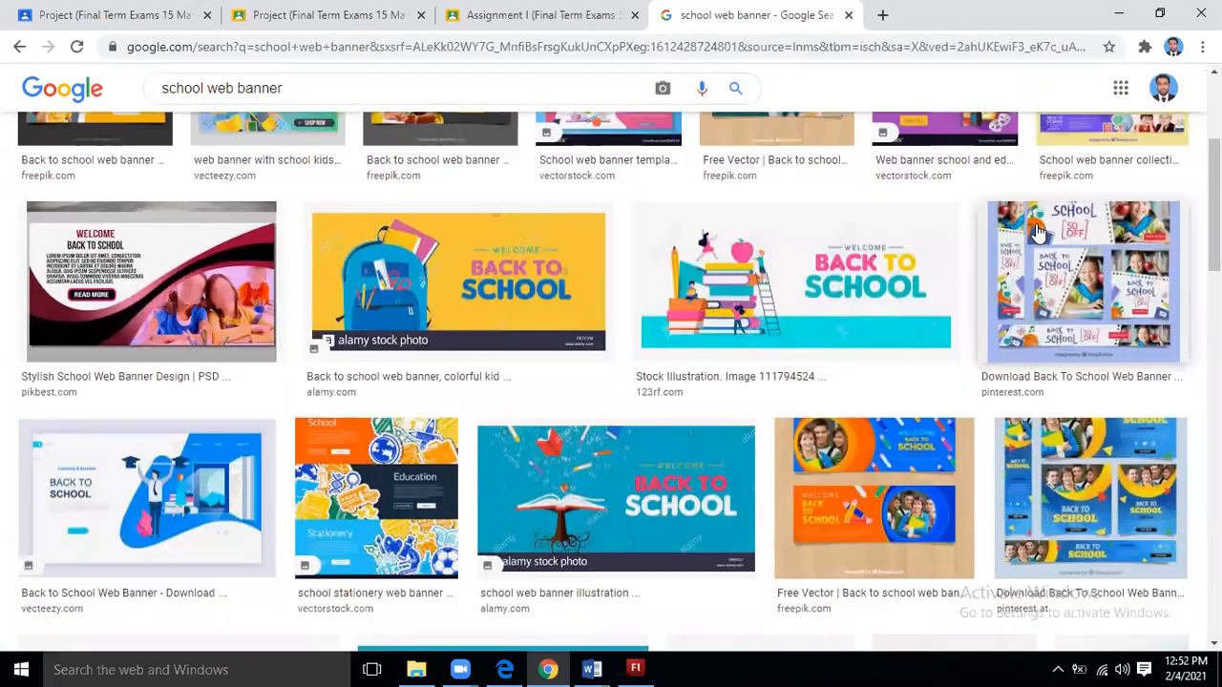
{"action": "scroll", "coordinate": [1038, 233], "scroll_direction": "down", "scroll_amount": 1}
{"action": "right_click", "coordinate": [501, 190]}
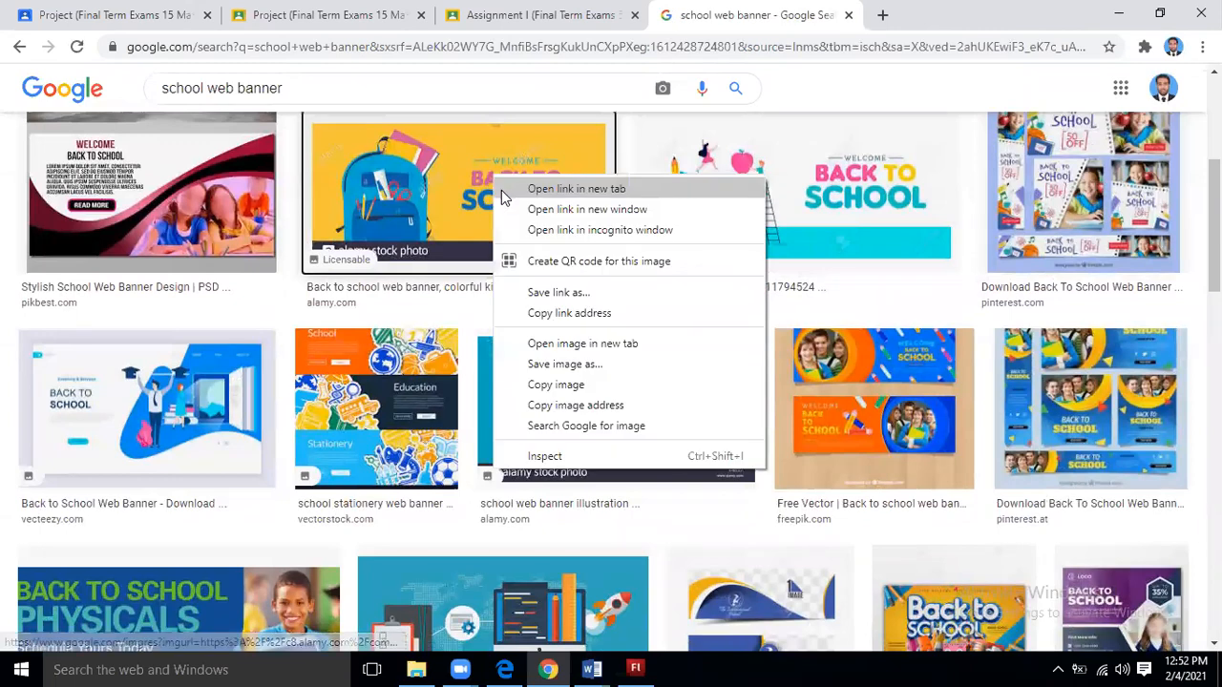
{"action": "left_click", "coordinate": [504, 189]}
Browse further banner results and open the dark purple Back To School Website Banner Design from sharefaith.com in a new tab.
{"action": "scroll", "coordinate": [10, 339], "scroll_direction": "down", "scroll_amount": 1}
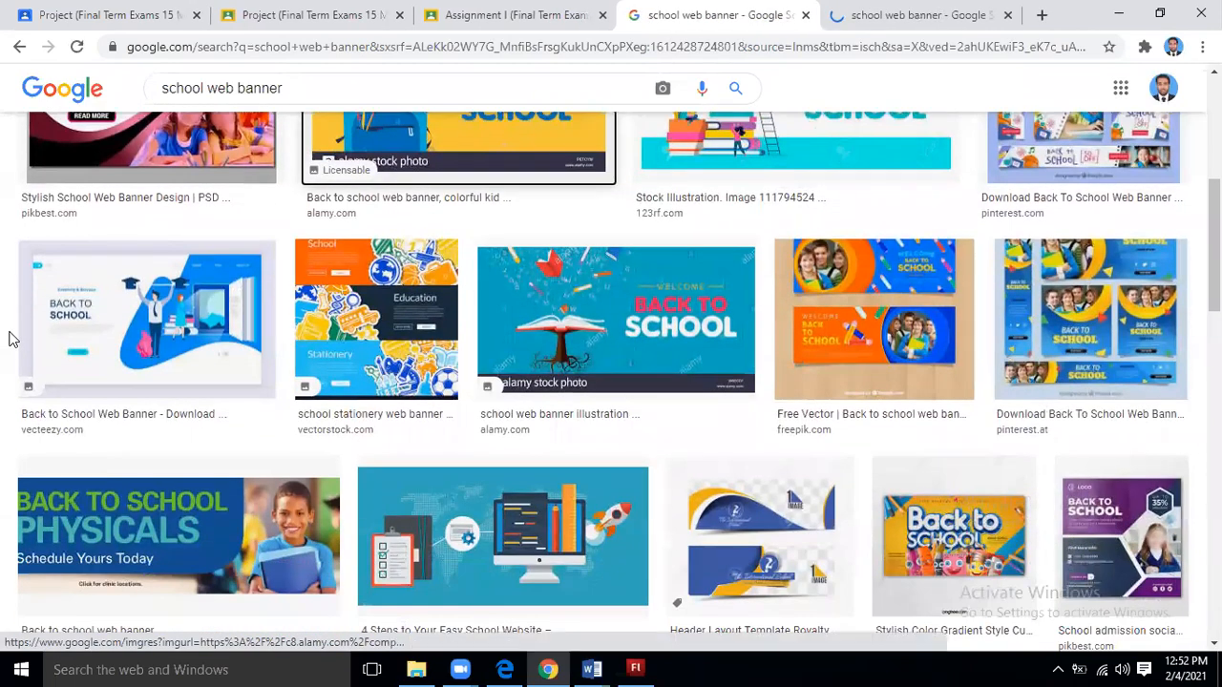
{"action": "scroll", "coordinate": [10, 339], "scroll_direction": "down", "scroll_amount": 1}
{"action": "scroll", "coordinate": [9, 339], "scroll_direction": "up", "scroll_amount": 2}
{"action": "scroll", "coordinate": [9, 339], "scroll_direction": "up", "scroll_amount": 1}
{"action": "scroll", "coordinate": [10, 339], "scroll_direction": "down", "scroll_amount": 1}
{"action": "scroll", "coordinate": [307, 377], "scroll_direction": "down", "scroll_amount": 2}
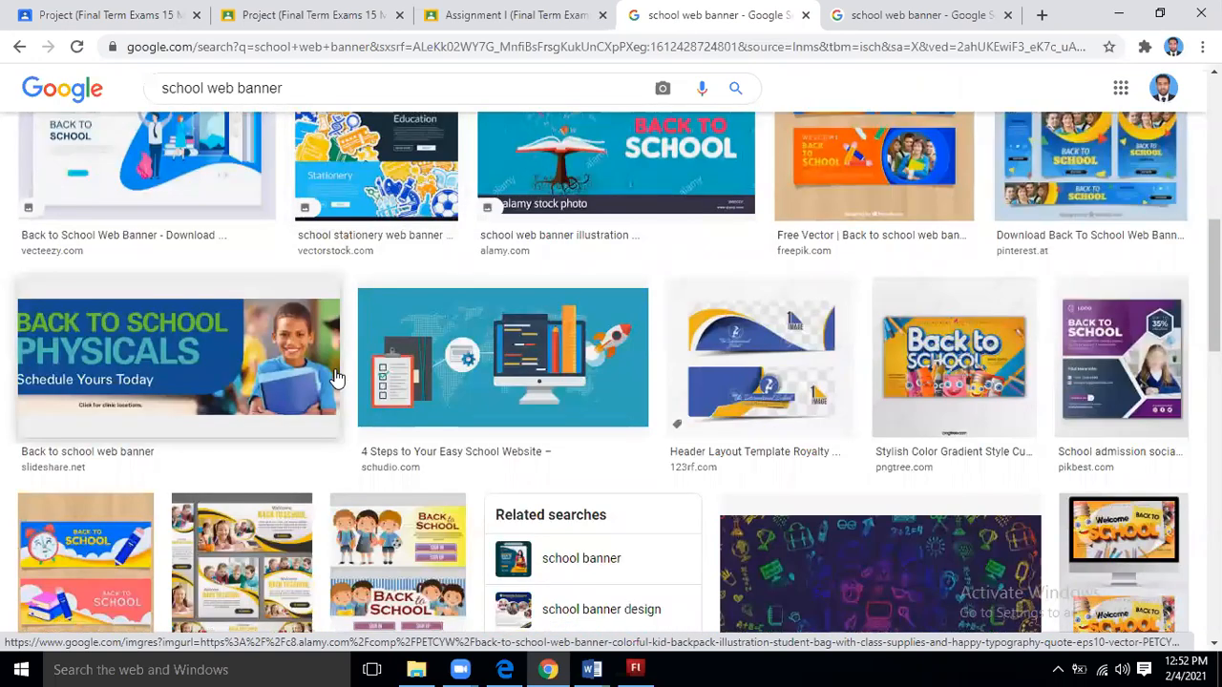
{"action": "scroll", "coordinate": [336, 378], "scroll_direction": "down", "scroll_amount": 2}
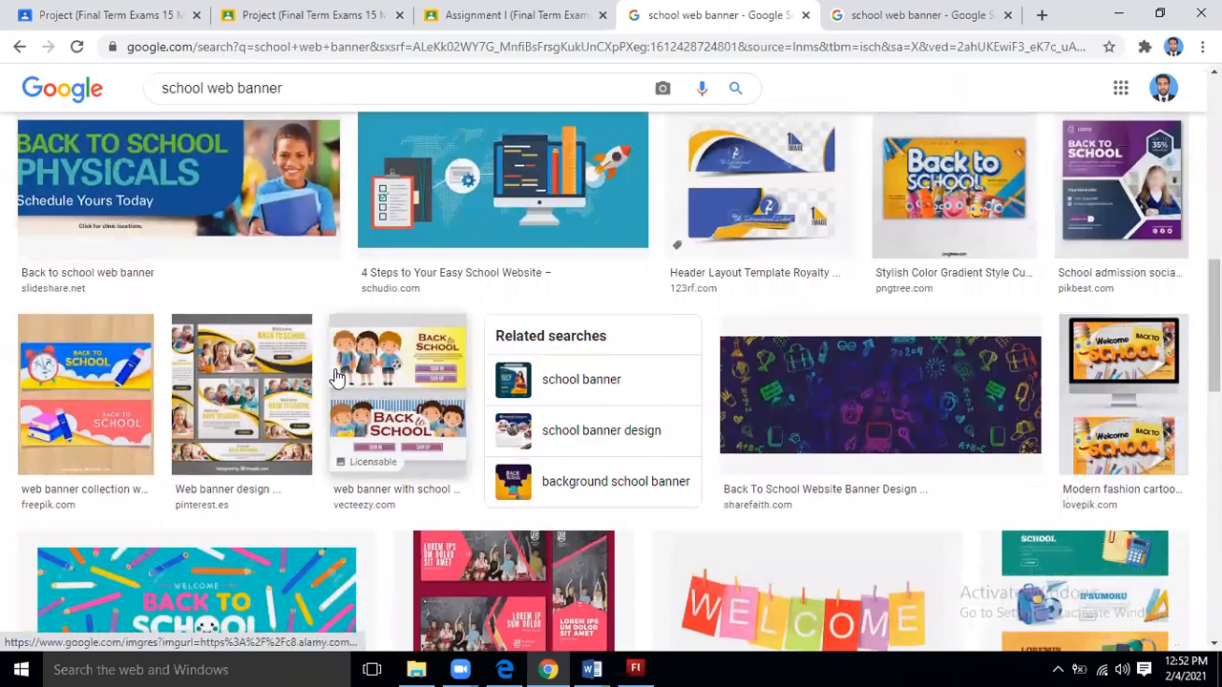
{"action": "scroll", "coordinate": [336, 378], "scroll_direction": "down", "scroll_amount": 1}
{"action": "scroll", "coordinate": [945, 229], "scroll_direction": "down", "scroll_amount": 1}
{"action": "right_click", "coordinate": [940, 201]}
{"action": "left_click", "coordinate": [979, 213]}
Look through the remaining banner results and change the image search to "school".
{"action": "scroll", "coordinate": [370, 352], "scroll_direction": "down", "scroll_amount": 2}
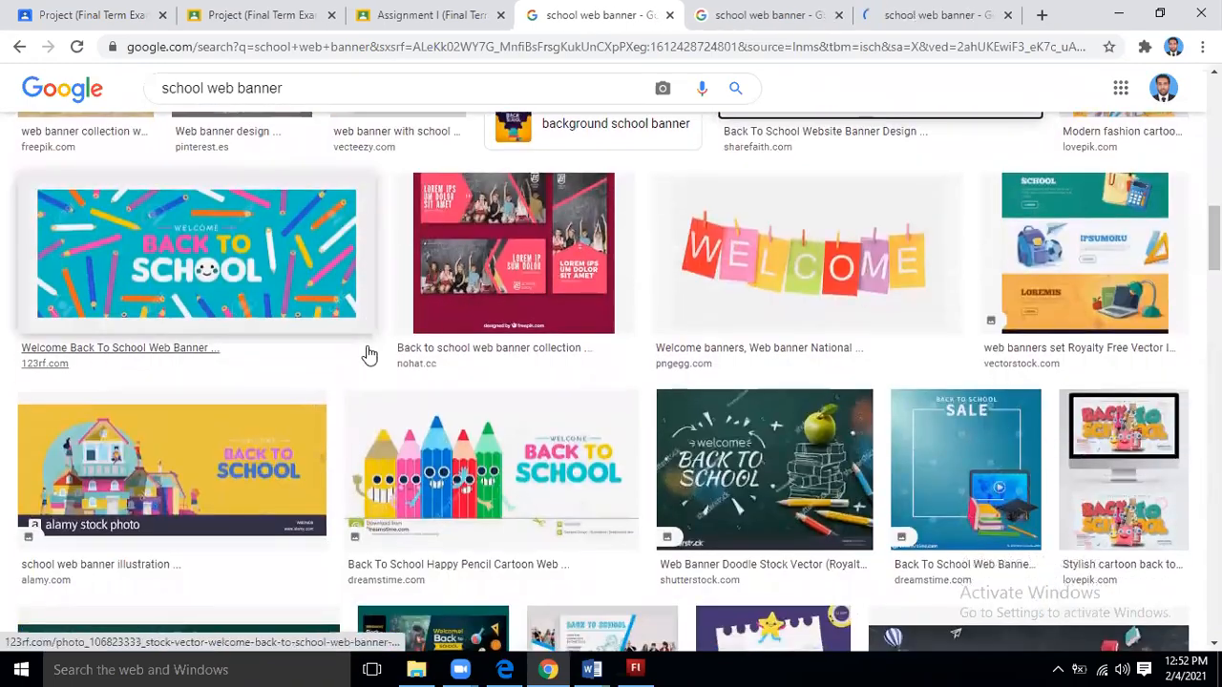
{"action": "scroll", "coordinate": [369, 355], "scroll_direction": "down", "scroll_amount": 3}
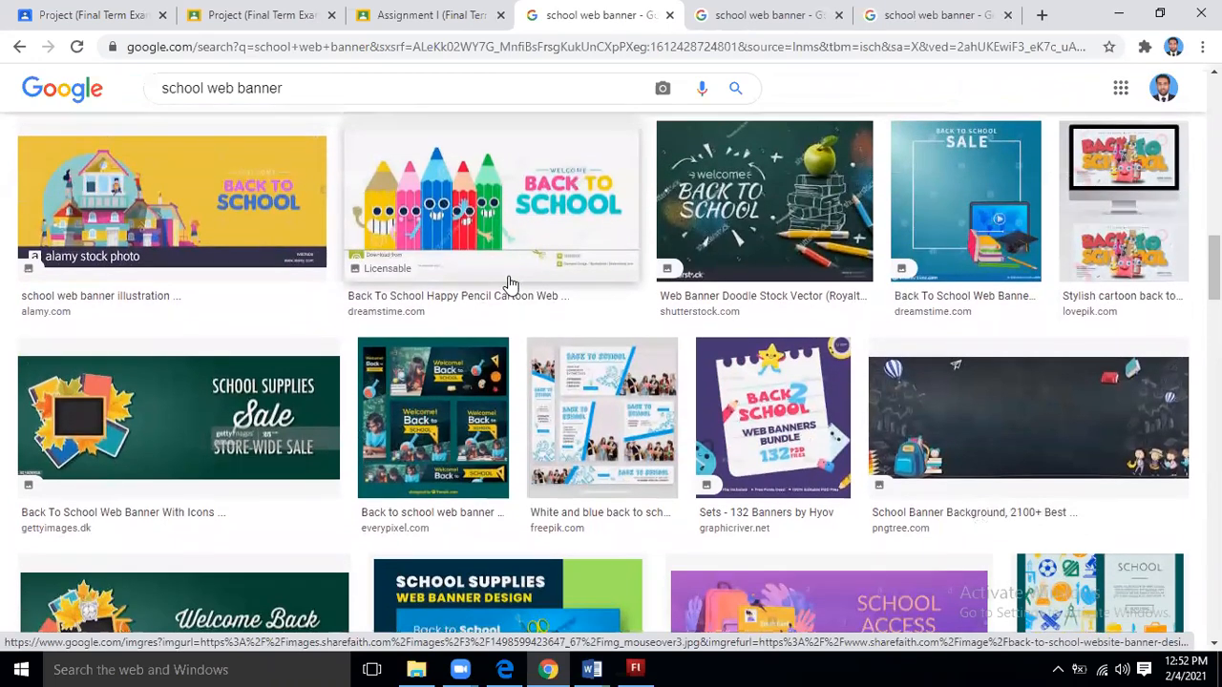
{"action": "scroll", "coordinate": [508, 283], "scroll_direction": "down", "scroll_amount": 3}
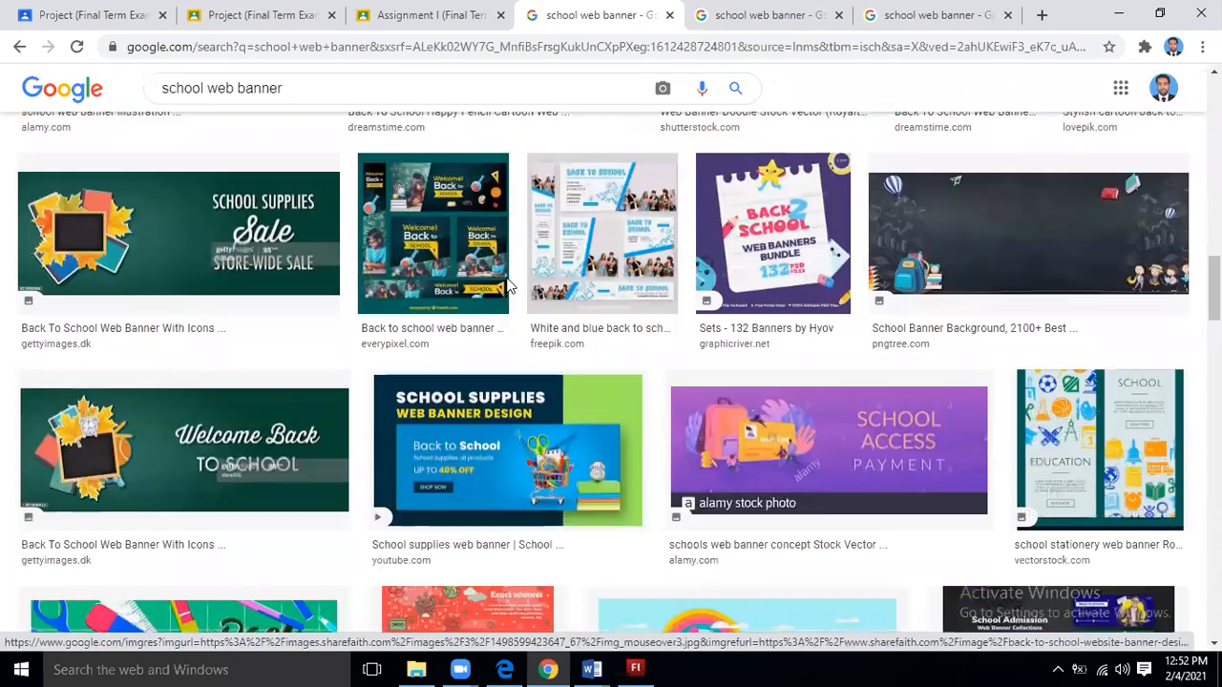
{"action": "scroll", "coordinate": [508, 284], "scroll_direction": "down", "scroll_amount": 10}
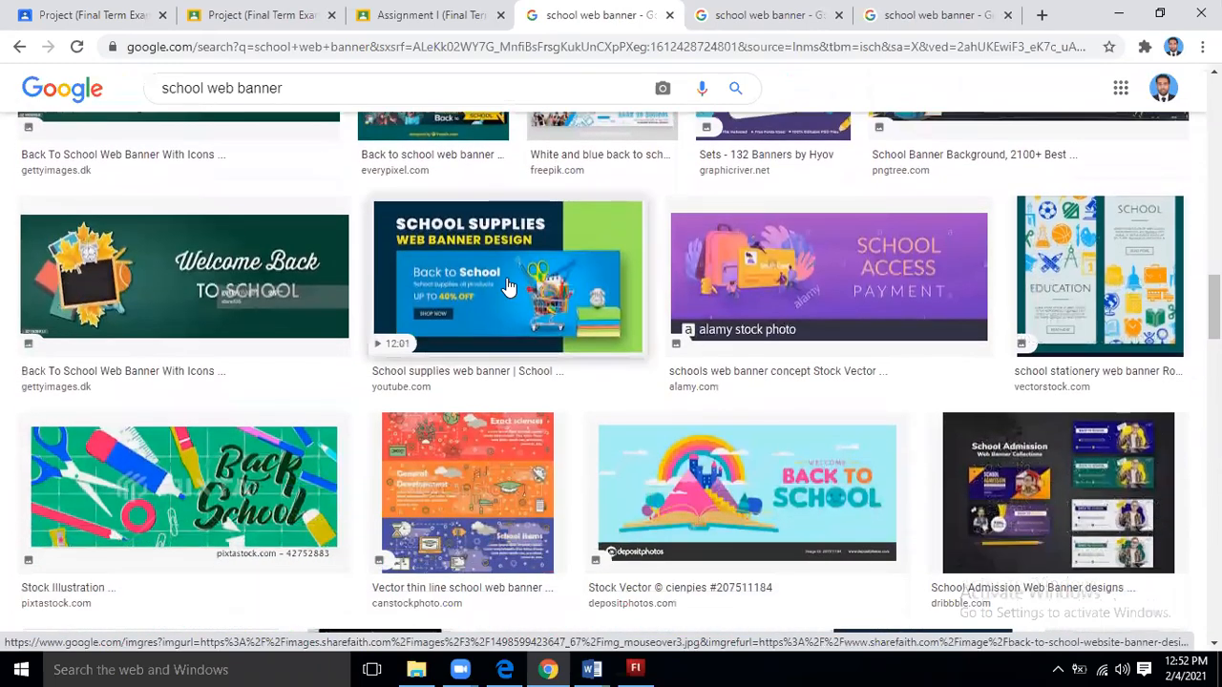
{"action": "scroll", "coordinate": [454, 270], "scroll_direction": "up", "scroll_amount": 15}
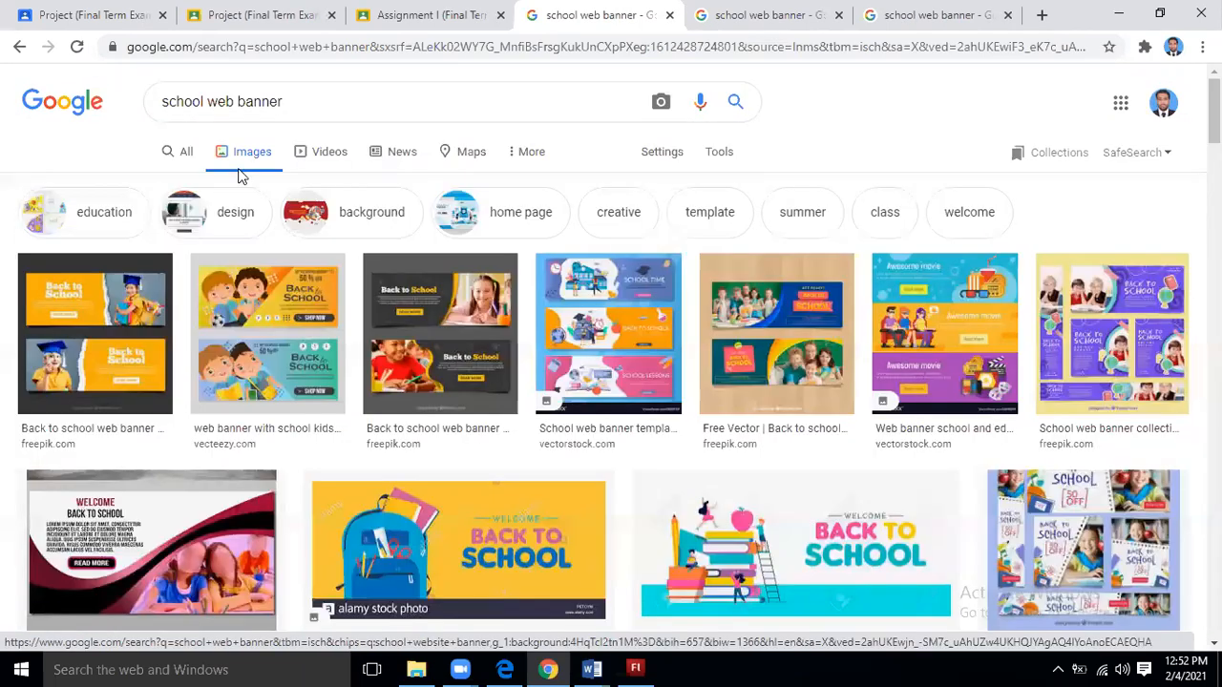
{"action": "left_click_drag", "start_coordinate": [300, 101], "coordinate": [208, 101]}
{"action": "key", "text": "BackSpace"}
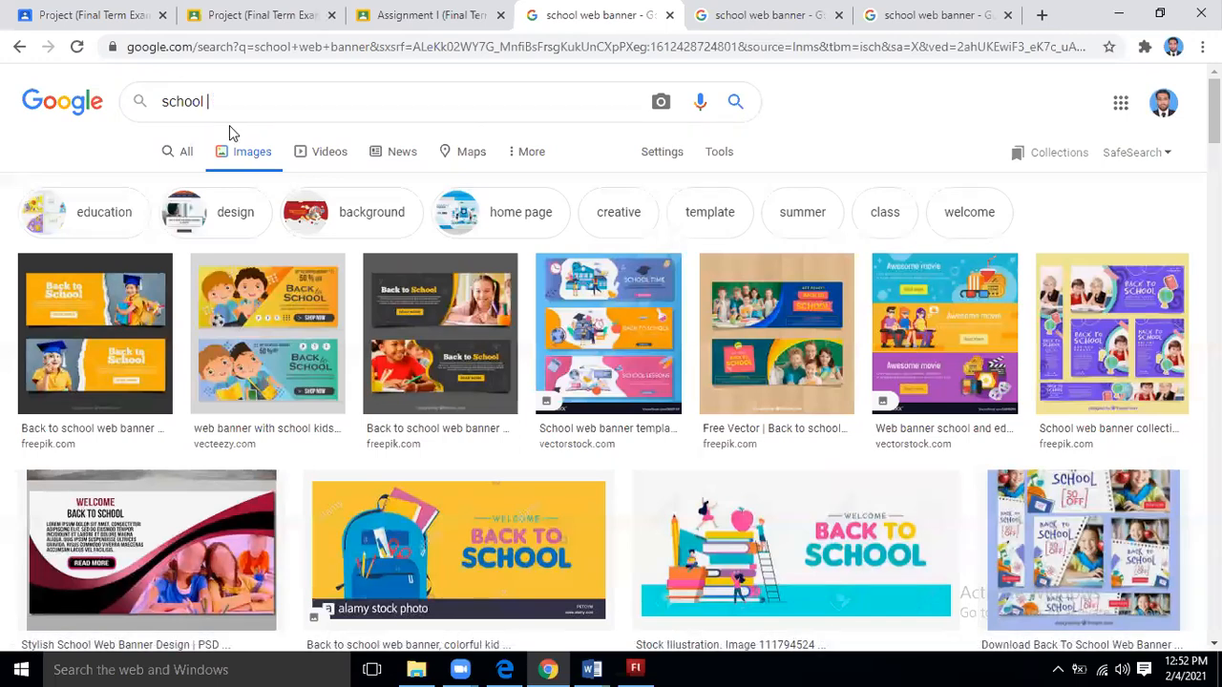
{"action": "key", "text": "Return"}
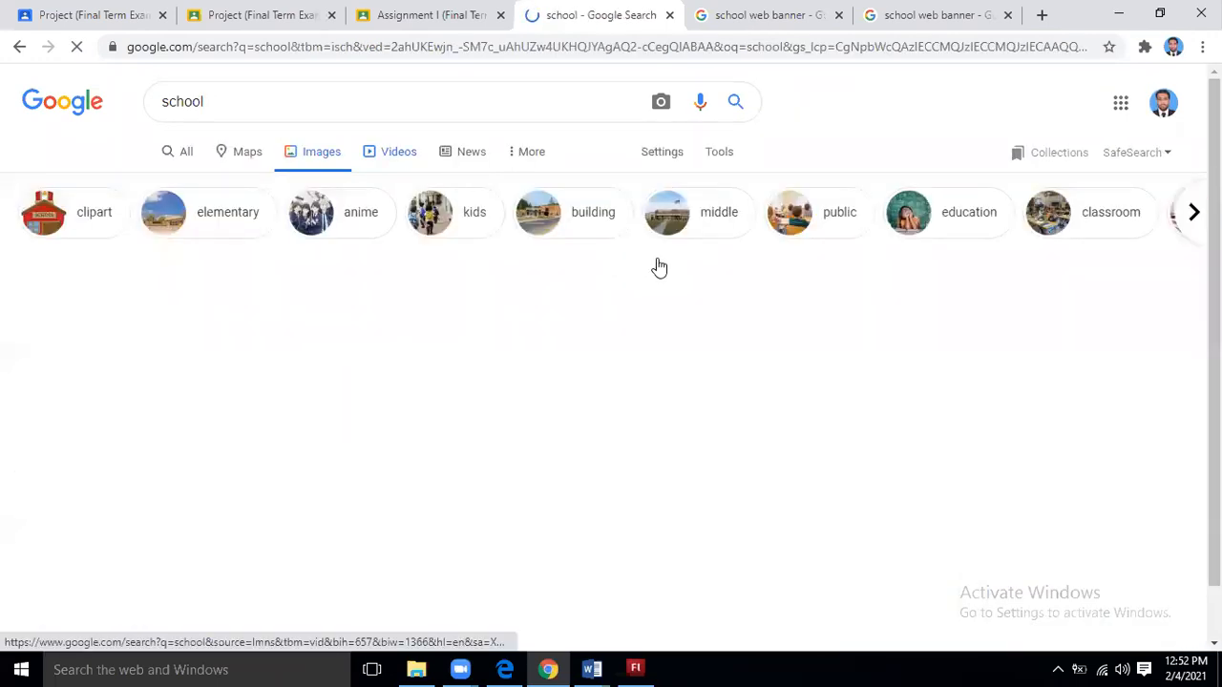
Open the first school result, the Omani classroom photo from omanobserver.om, in a new tab.
{"action": "scroll", "coordinate": [587, 315], "scroll_direction": "down", "scroll_amount": 2}
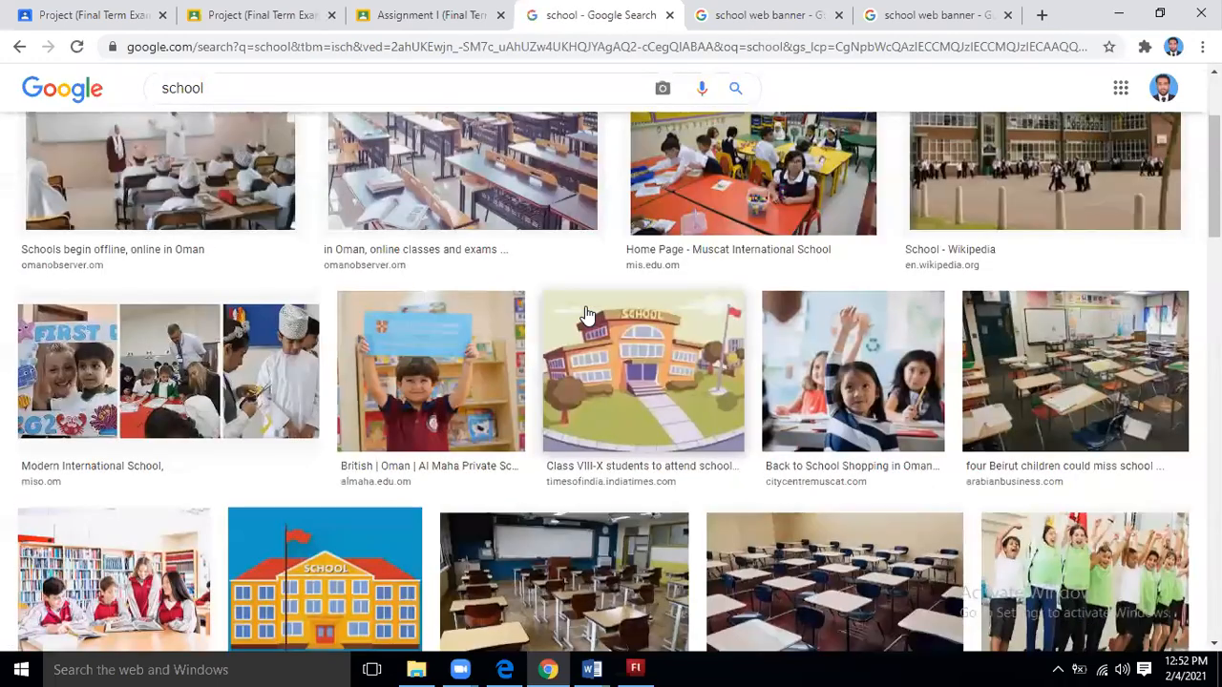
{"action": "scroll", "coordinate": [588, 315], "scroll_direction": "up", "scroll_amount": 1}
{"action": "scroll", "coordinate": [449, 320], "scroll_direction": "up", "scroll_amount": 1}
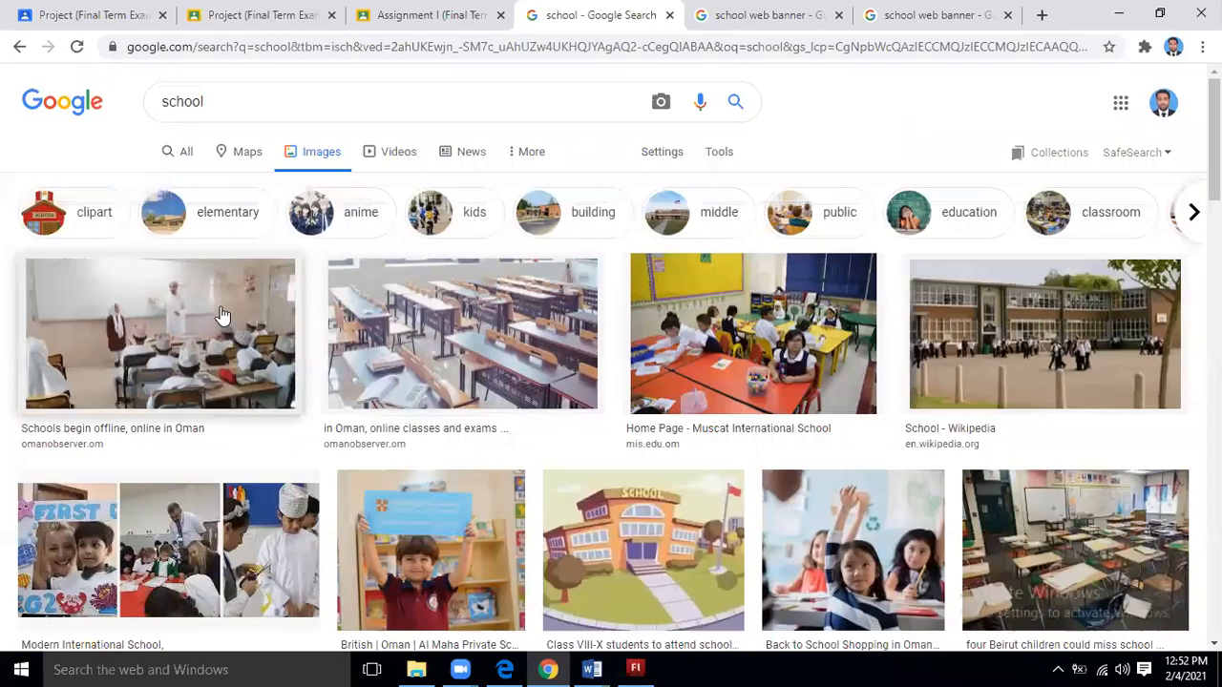
{"action": "right_click", "coordinate": [229, 307]}
{"action": "left_click", "coordinate": [277, 319]}
Open the Baamboozle cartoon school building image with the blue background in a new tab.
{"action": "scroll", "coordinate": [626, 433], "scroll_direction": "down", "scroll_amount": 3}
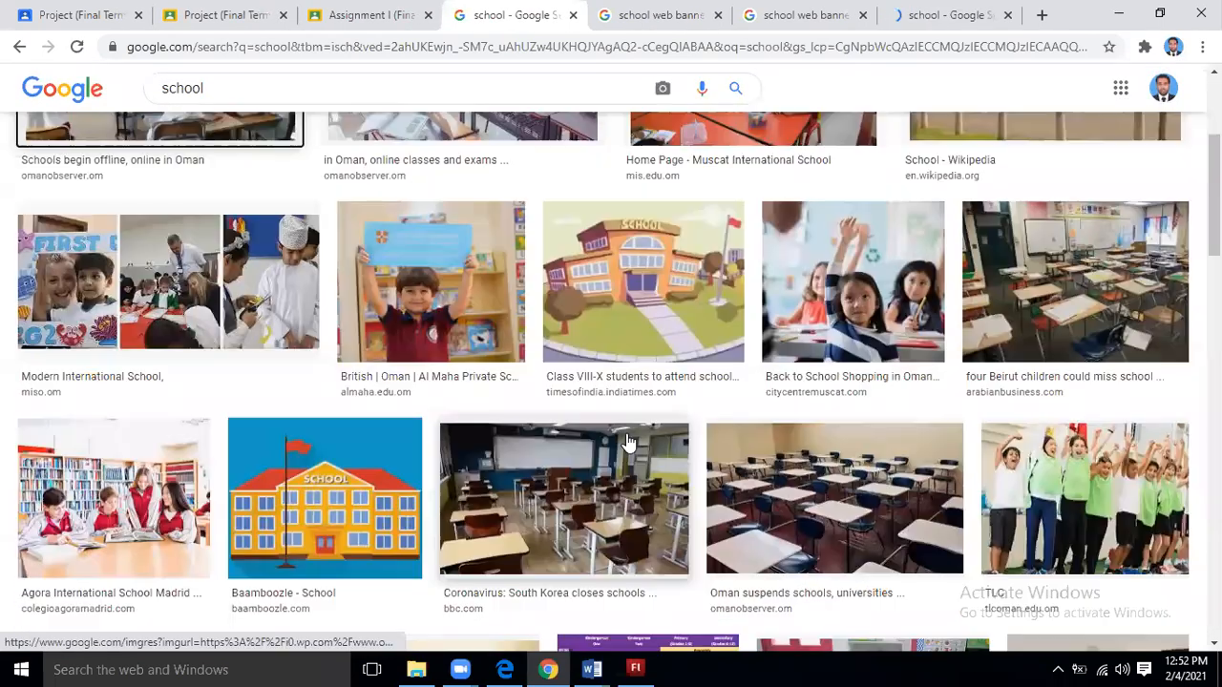
{"action": "scroll", "coordinate": [658, 353], "scroll_direction": "down", "scroll_amount": 1}
{"action": "scroll", "coordinate": [658, 354], "scroll_direction": "down", "scroll_amount": 1}
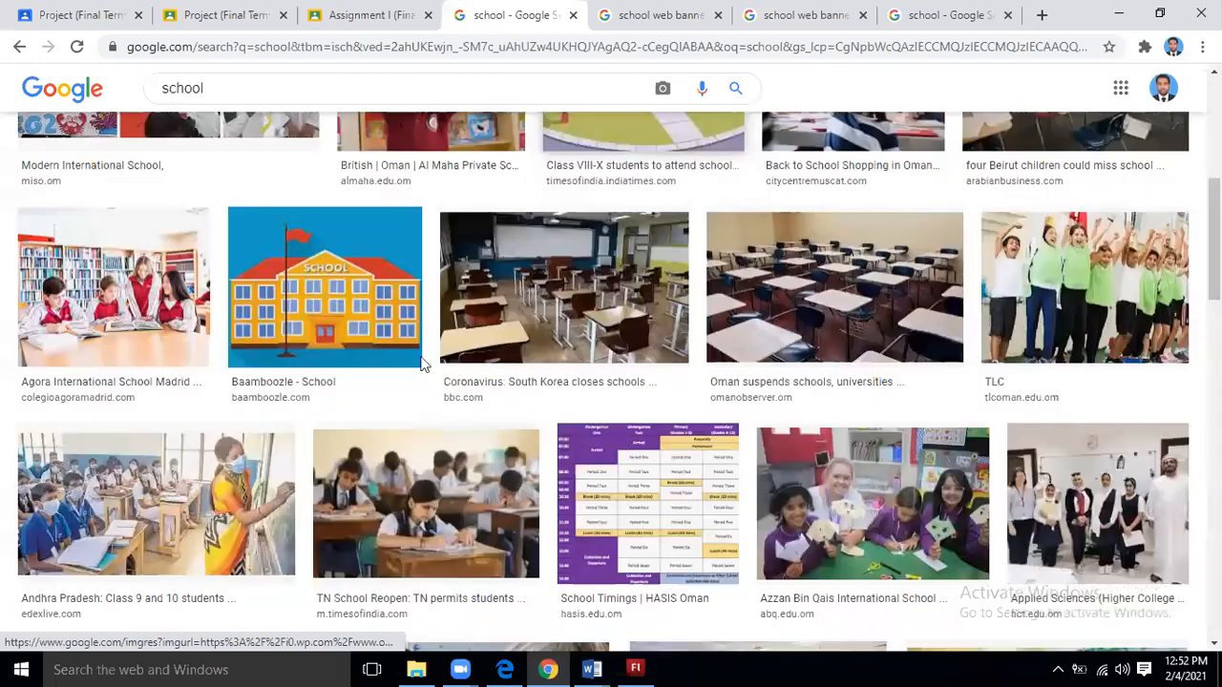
{"action": "scroll", "coordinate": [325, 260], "scroll_direction": "down", "scroll_amount": 1}
{"action": "right_click", "coordinate": [352, 250]}
{"action": "left_click", "coordinate": [353, 256]}
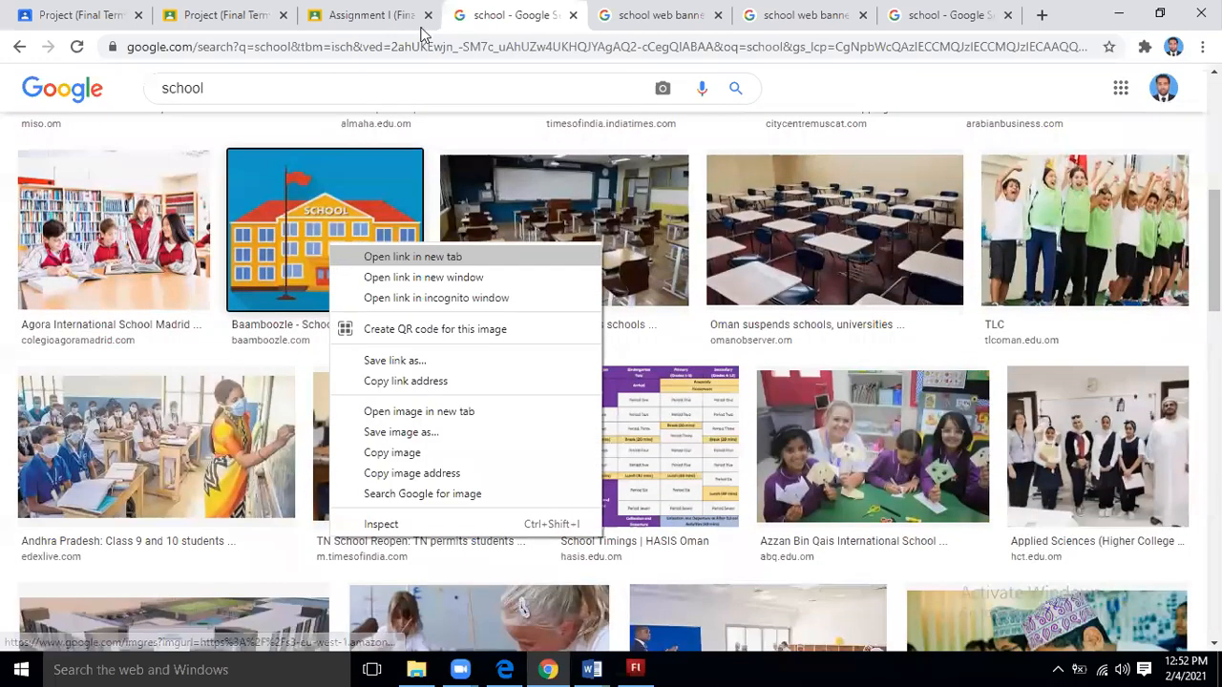
Save the yellow backpack Back to School banner from its opened tab as a JPEG image named a1.
{"action": "left_click", "coordinate": [558, 8]}
{"action": "left_click", "coordinate": [451, 7]}
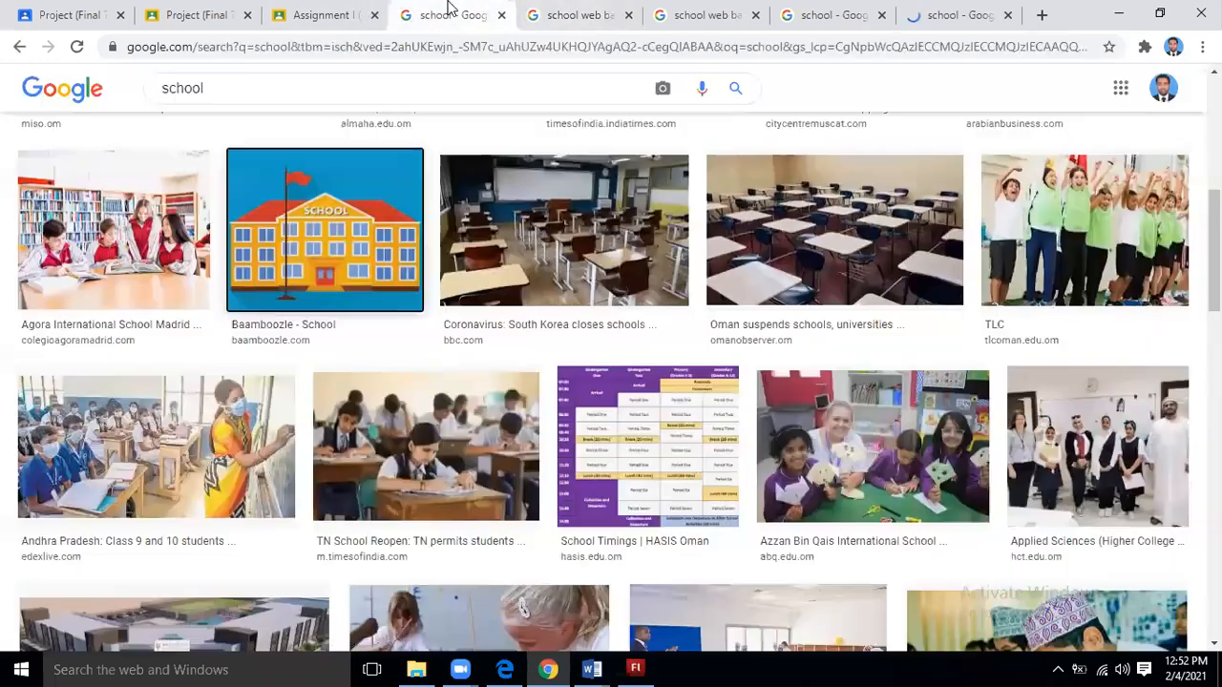
{"action": "right_click", "coordinate": [306, 219]}
{"action": "left_click", "coordinate": [589, 8]}
{"action": "right_click", "coordinate": [392, 280]}
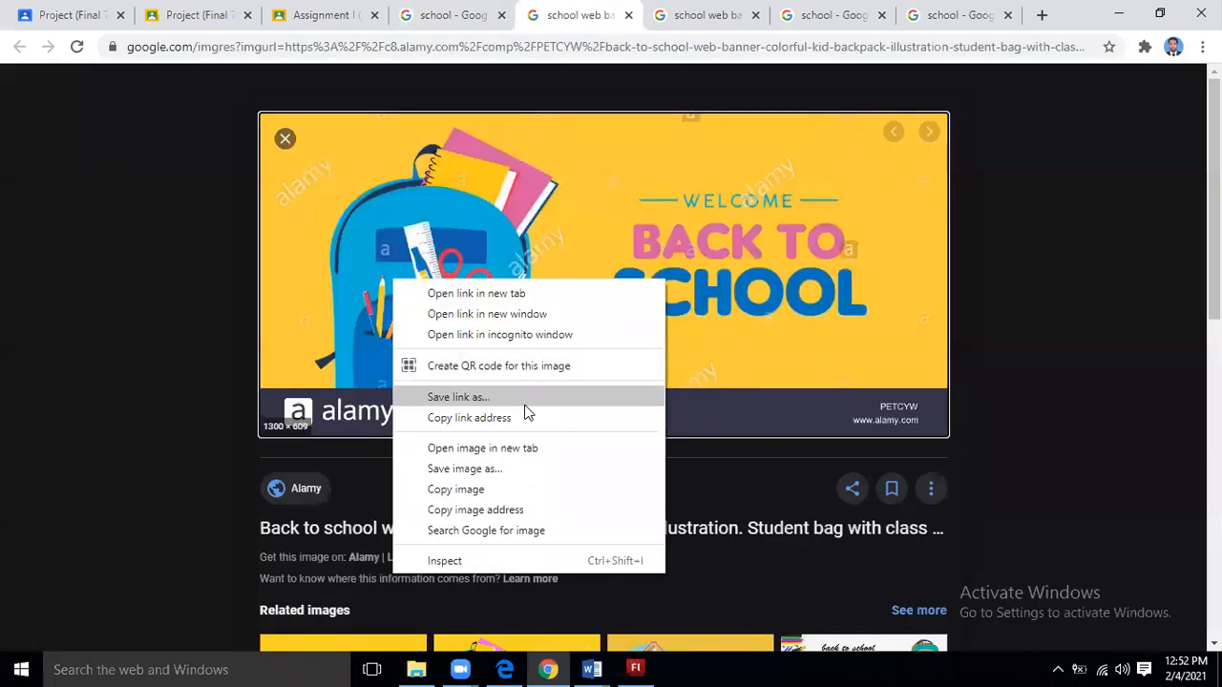
{"action": "left_click", "coordinate": [537, 480]}
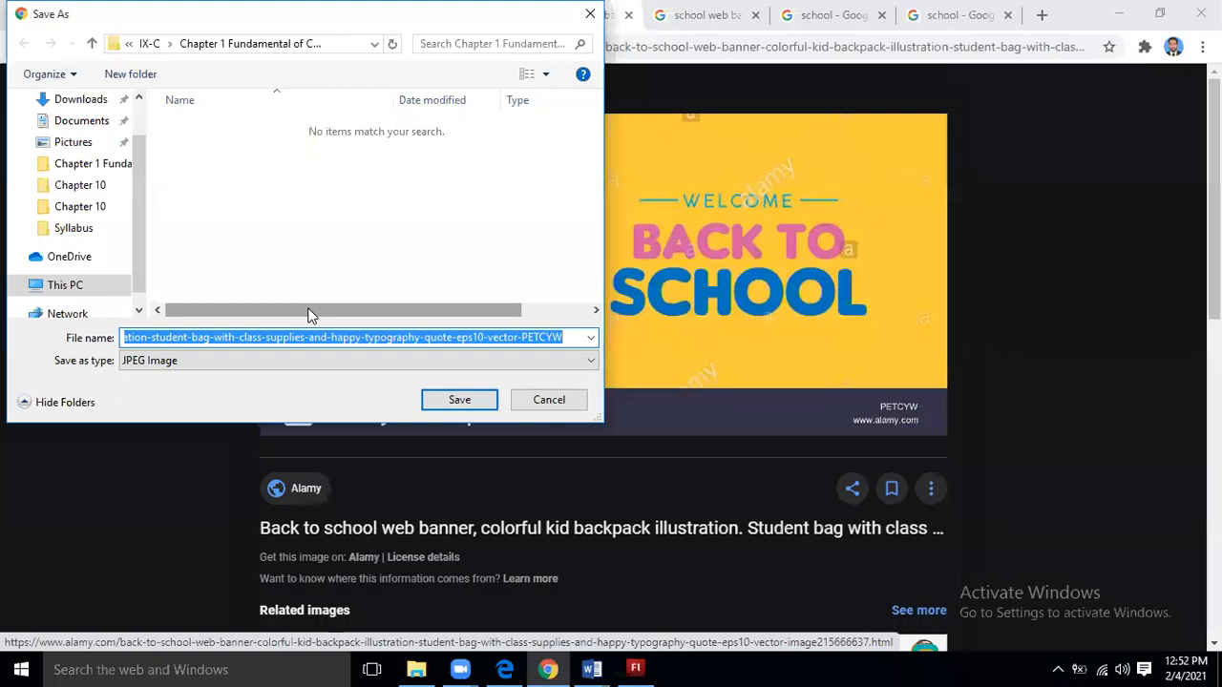
{"action": "type", "text": "45"}
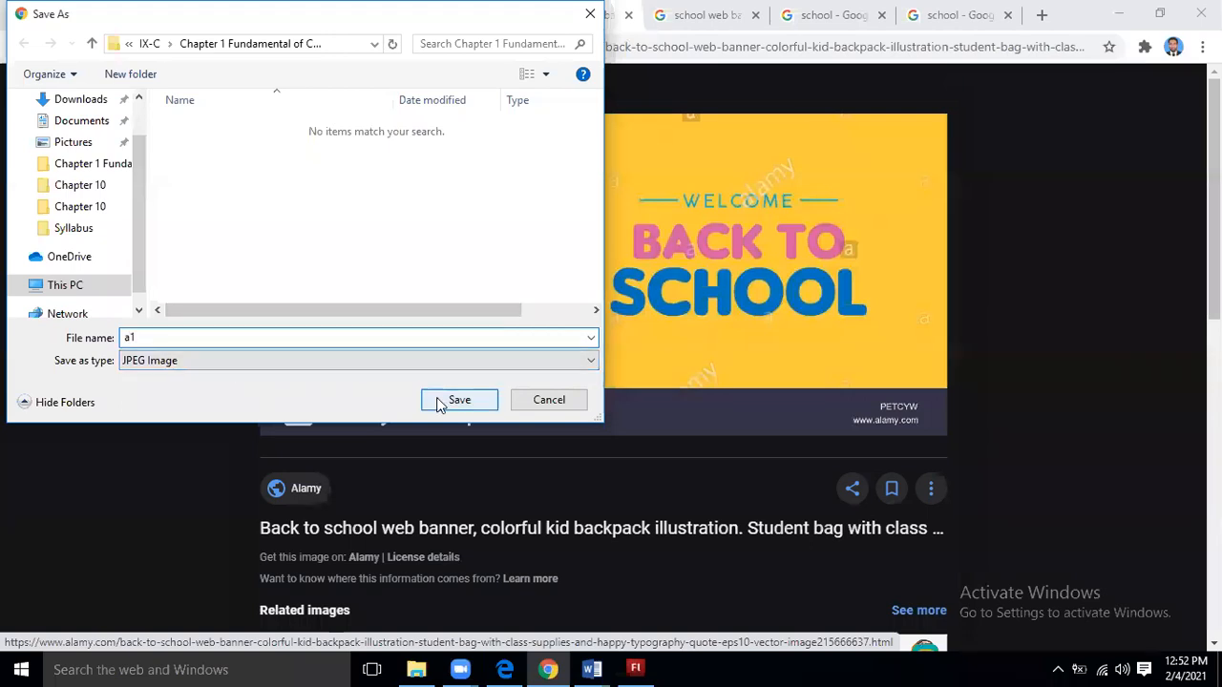
{"action": "left_click", "coordinate": [439, 400]}
Save the dark Sharefaith banner with colourful school doodles from its opened tab as a JPEG image named a2.
{"action": "left_click", "coordinate": [702, 15]}
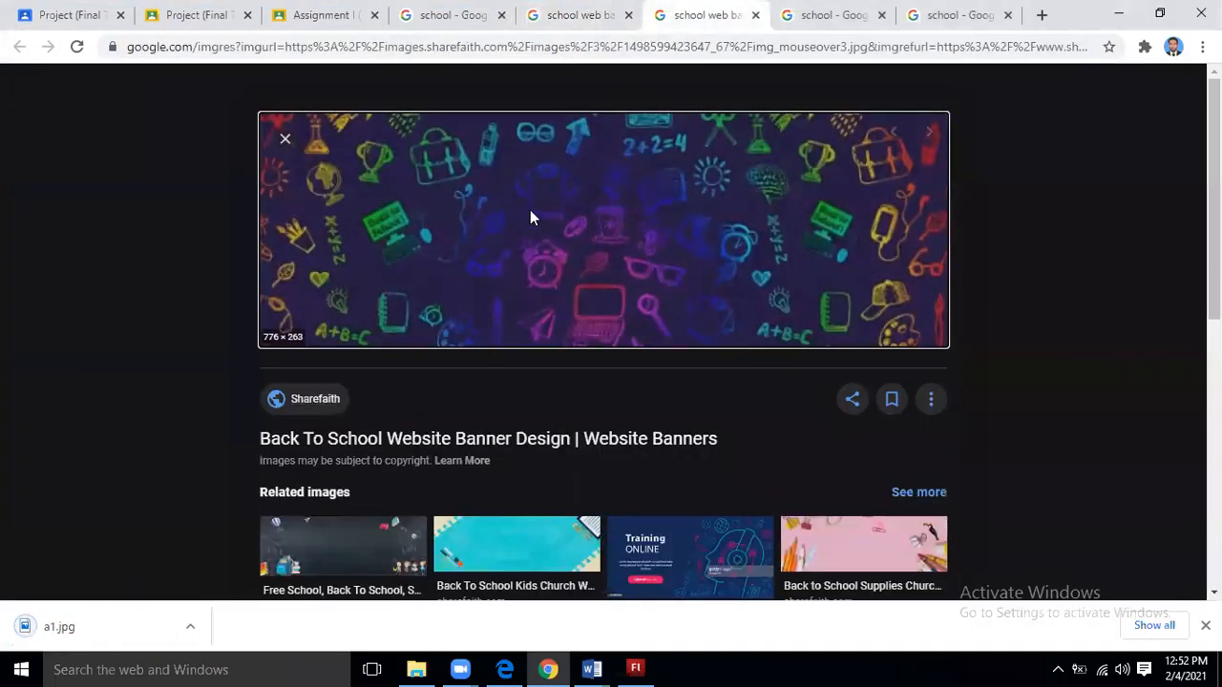
{"action": "right_click", "coordinate": [495, 196]}
{"action": "left_click", "coordinate": [602, 387]}
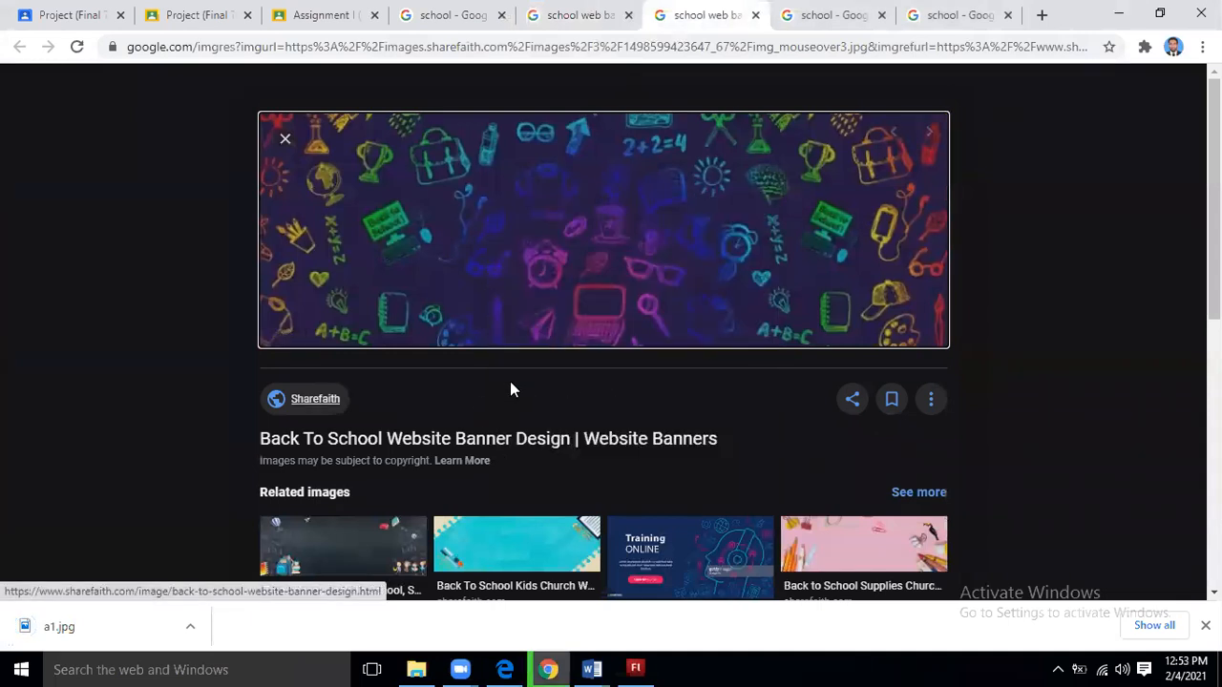
{"action": "type", "text": "a2"}
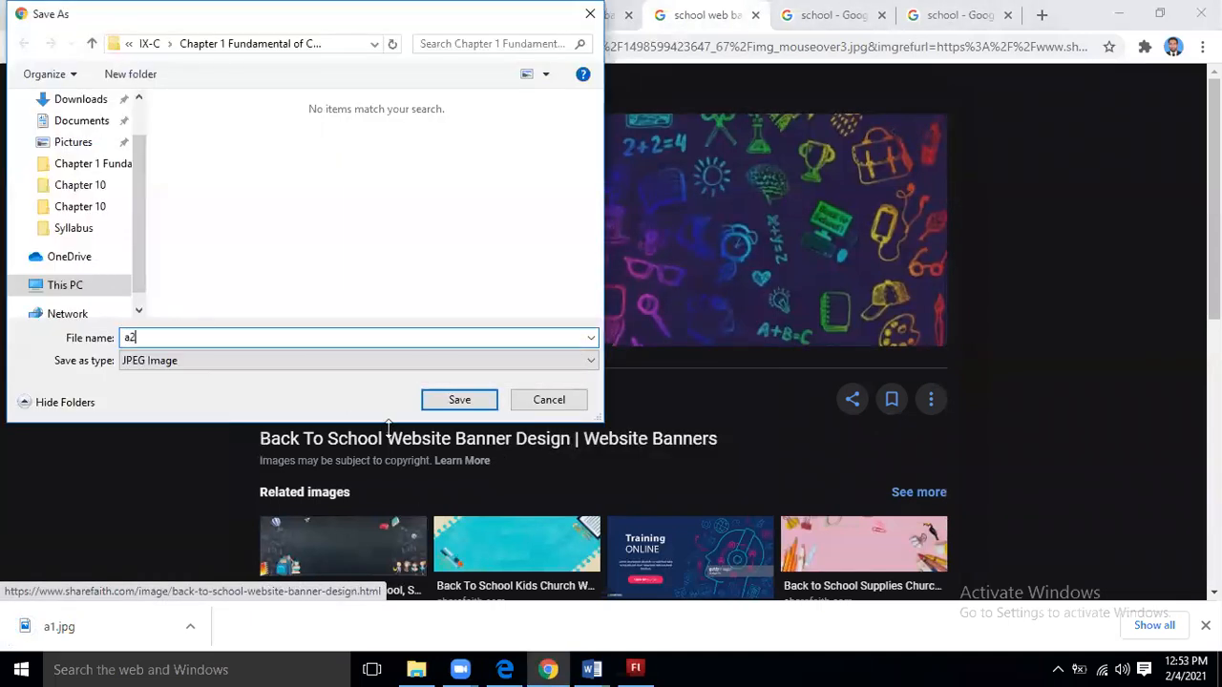
{"action": "left_click", "coordinate": [464, 401]}
Save the Oman Observer classroom photo from its opened tab as a JPEG image named a3.
{"action": "key", "text": "ctrl+Tab"}
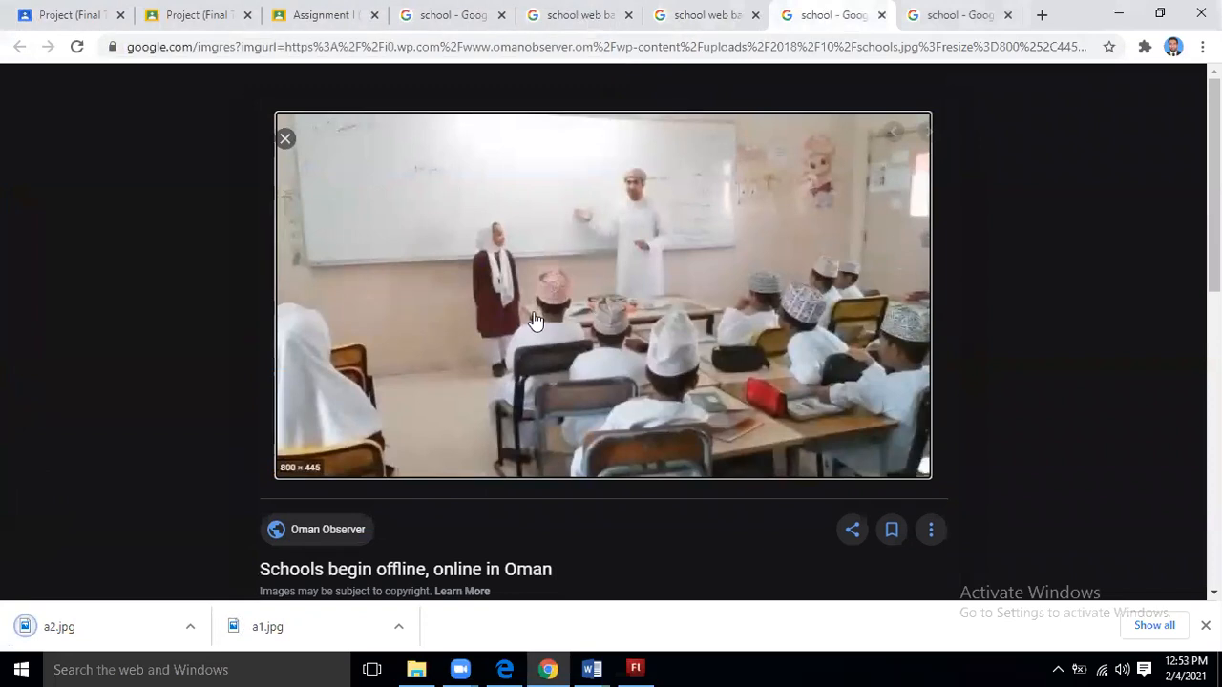
{"action": "right_click", "coordinate": [527, 303]}
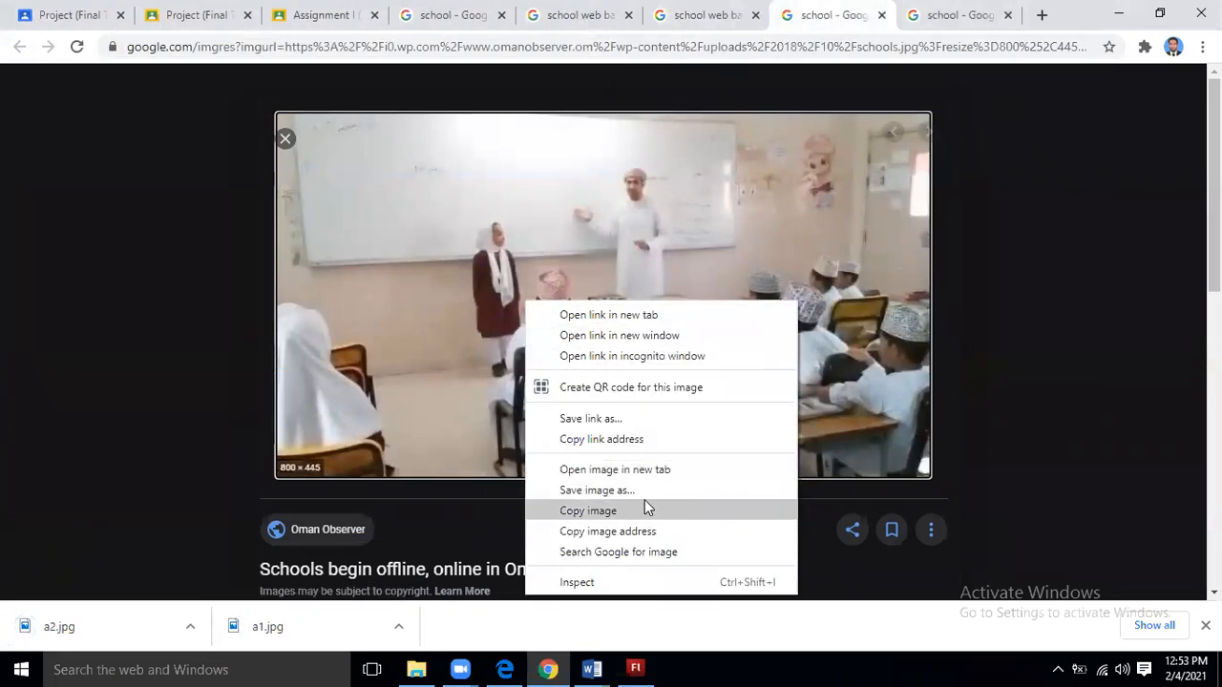
{"action": "left_click", "coordinate": [652, 488]}
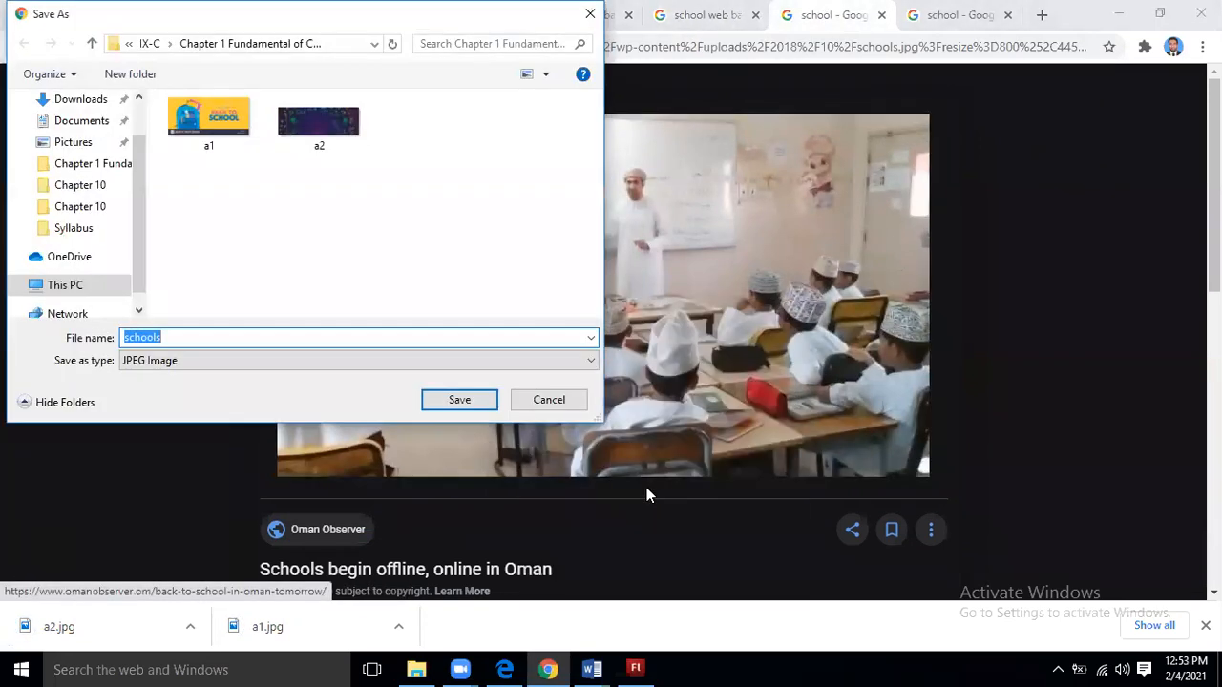
{"action": "type", "text": "a3"}
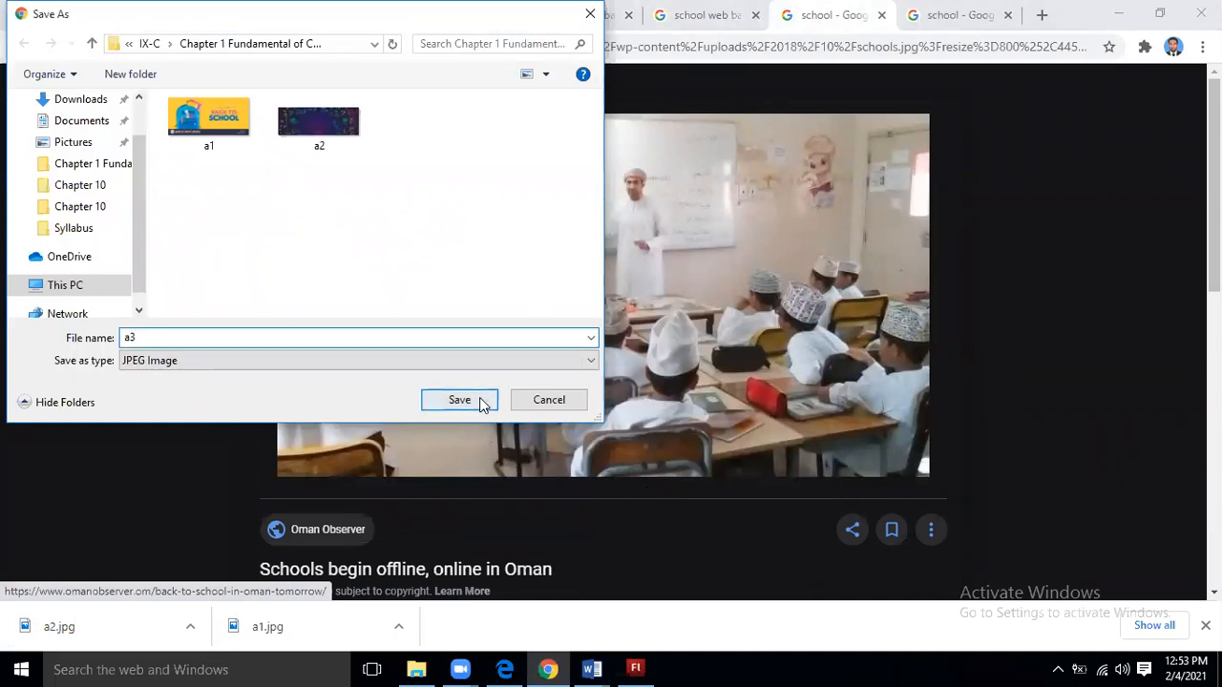
{"action": "left_click", "coordinate": [481, 401]}
Save the Baamboozle cartoon school building from its opened tab as a JPEG image named a4.
{"action": "left_click", "coordinate": [955, 15]}
{"action": "right_click", "coordinate": [575, 284]}
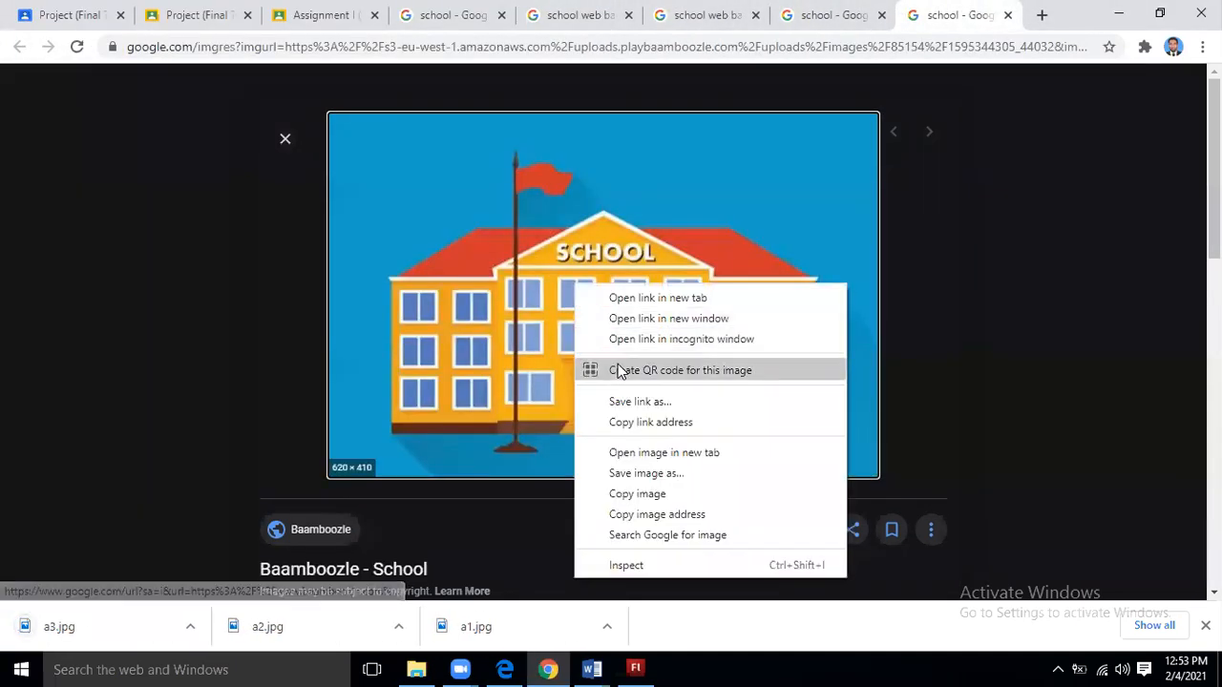
{"action": "left_click", "coordinate": [654, 477]}
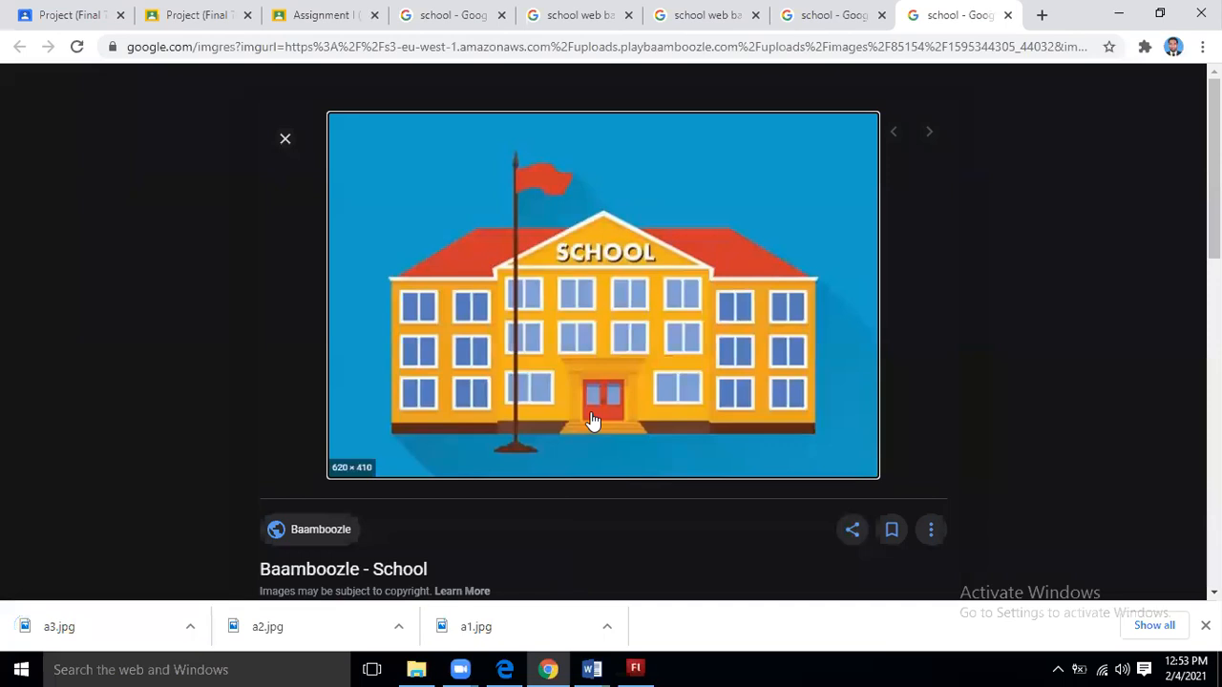
{"action": "type", "text": "a4"}
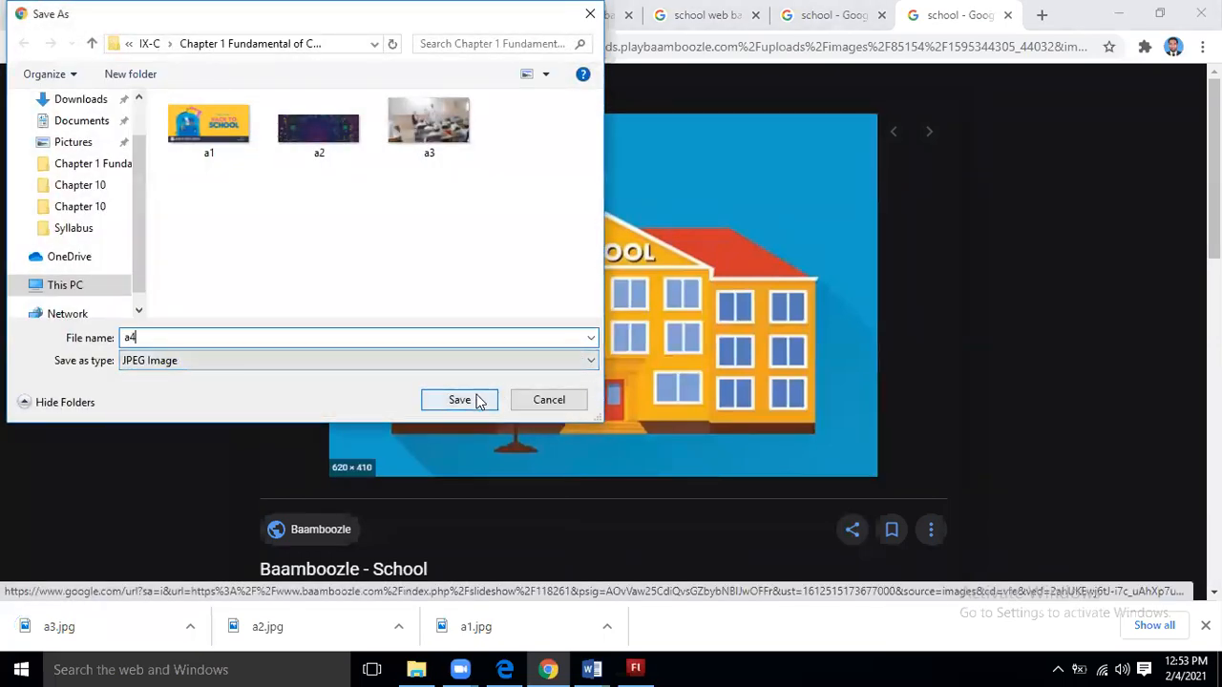
{"action": "left_click", "coordinate": [460, 400]}
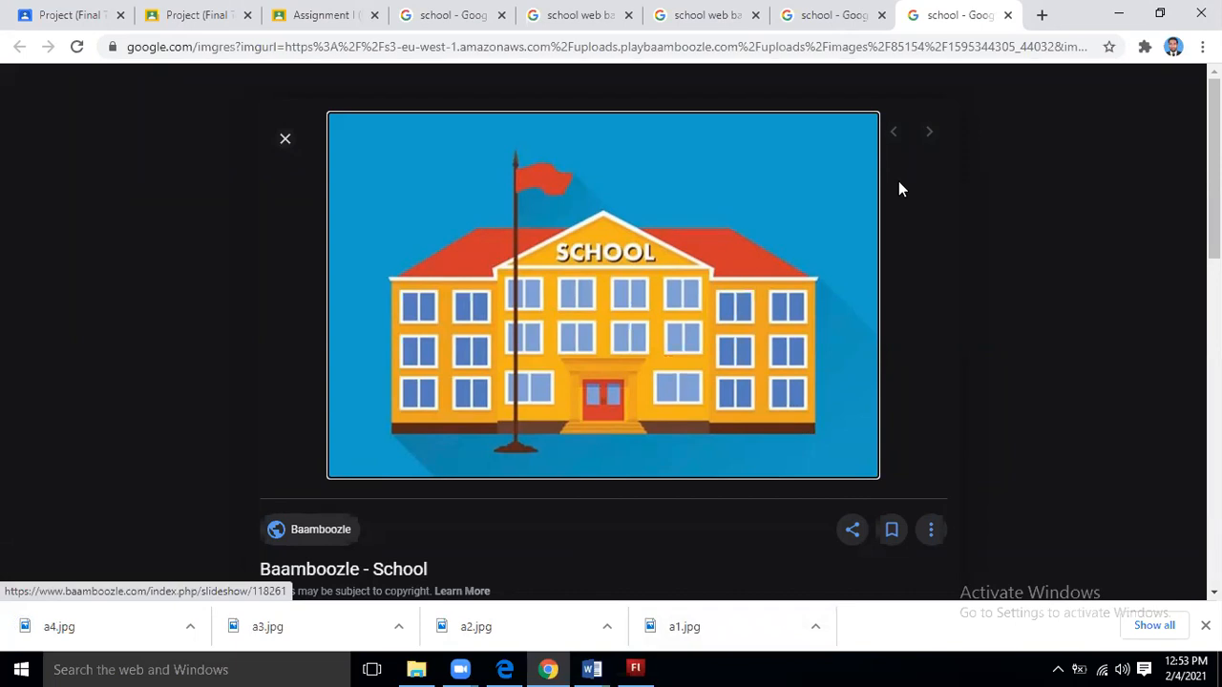
Bring the Baamboozle school image back up and start saving it again to view the folder of saved images.
{"action": "left_click", "coordinate": [1115, 13]}
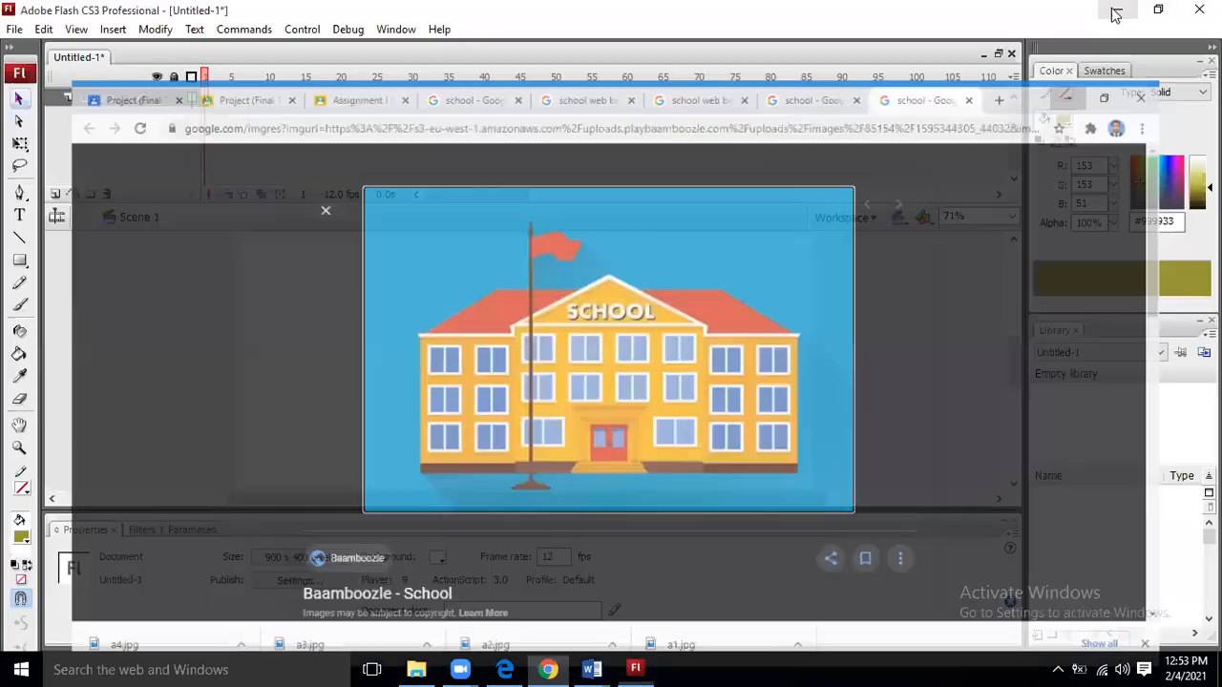
{"action": "left_click", "coordinate": [1113, 12]}
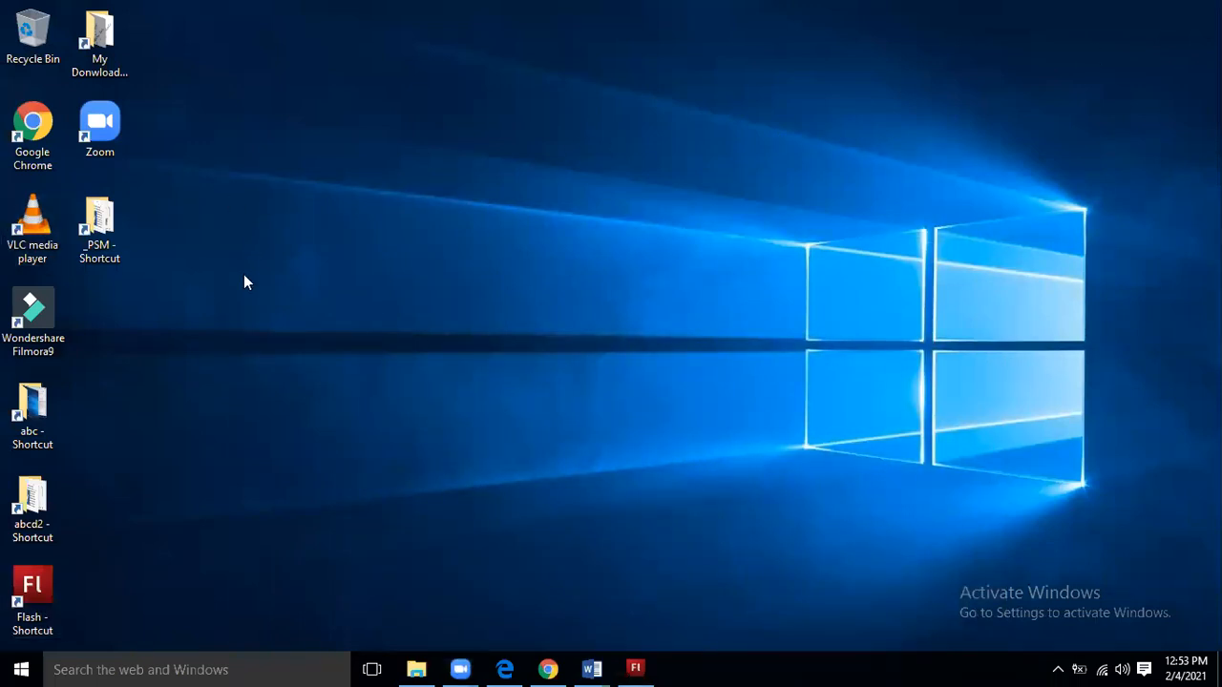
{"action": "left_click", "coordinate": [548, 670]}
{"action": "right_click", "coordinate": [576, 242]}
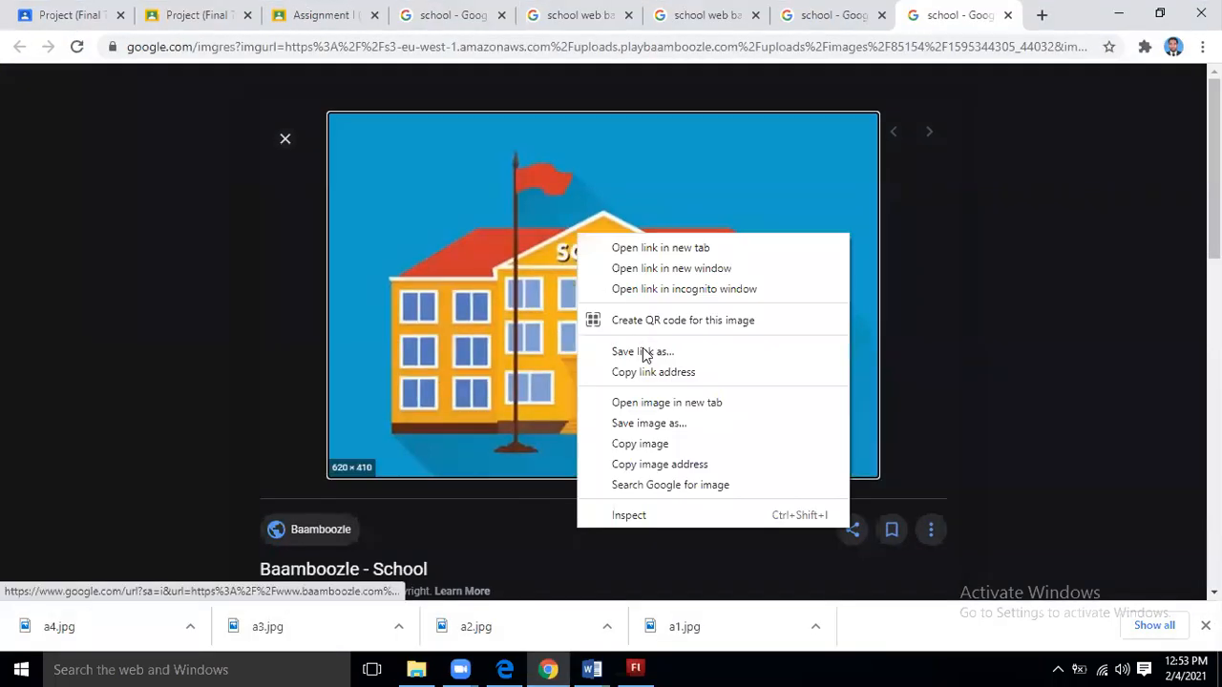
{"action": "left_click", "coordinate": [673, 420]}
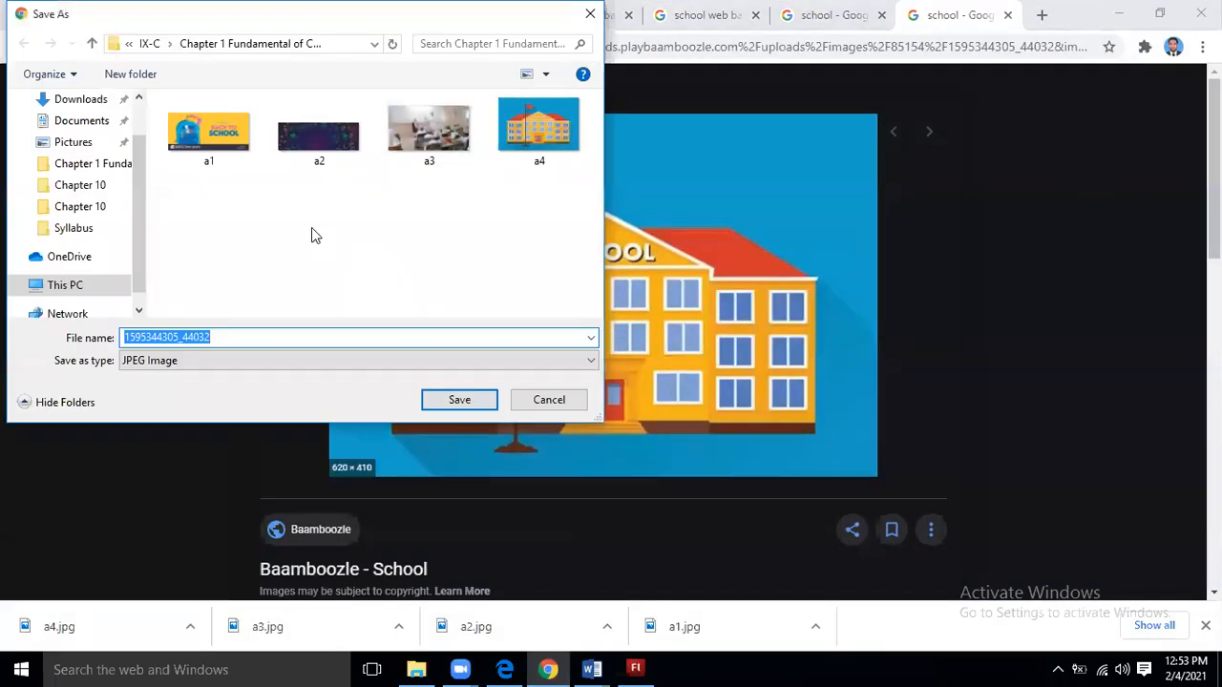
Go through images a1 to a4 in the save dialog, duplicate a3 there, and cancel the save.
{"action": "left_click", "coordinate": [215, 160]}
{"action": "left_click", "coordinate": [323, 155]}
{"action": "left_click_drag", "start_coordinate": [432, 141], "coordinate": [487, 120]}
{"action": "left_click", "coordinate": [543, 131]}
{"action": "left_click", "coordinate": [228, 184]}
{"action": "left_click", "coordinate": [319, 161]}
{"action": "left_click", "coordinate": [429, 158]}
{"action": "left_click", "coordinate": [538, 158]}
{"action": "left_click", "coordinate": [319, 160]}
{"action": "left_click", "coordinate": [444, 164]}
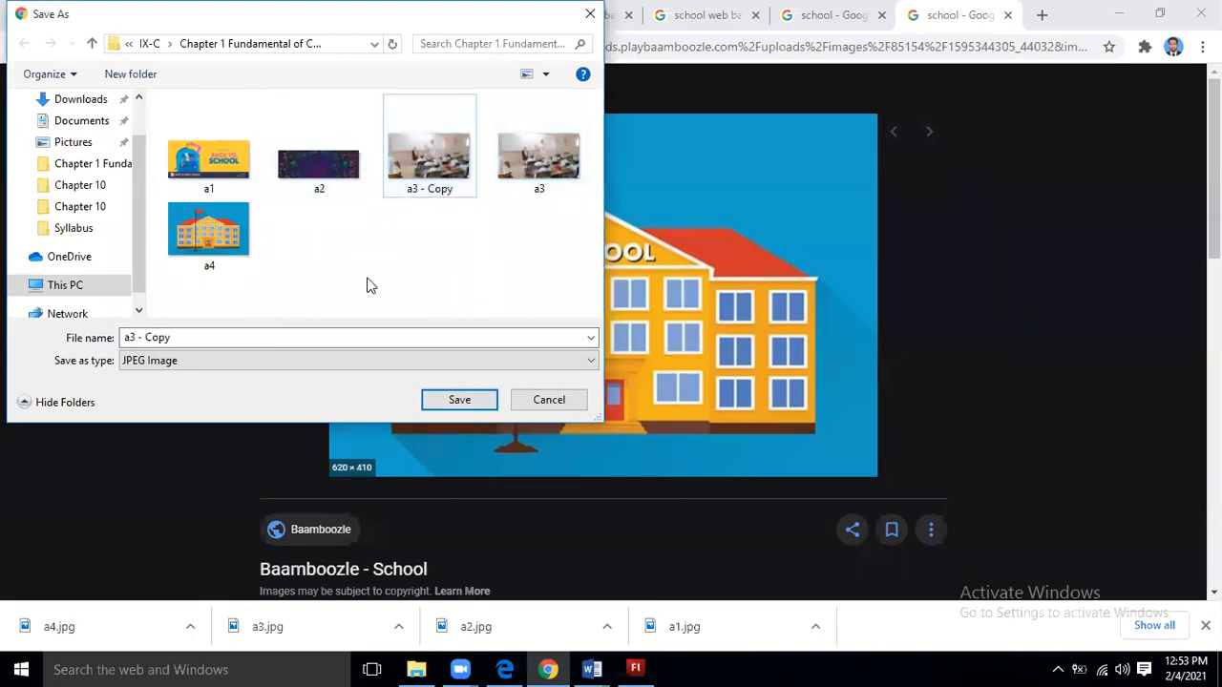
{"action": "left_click", "coordinate": [549, 399]}
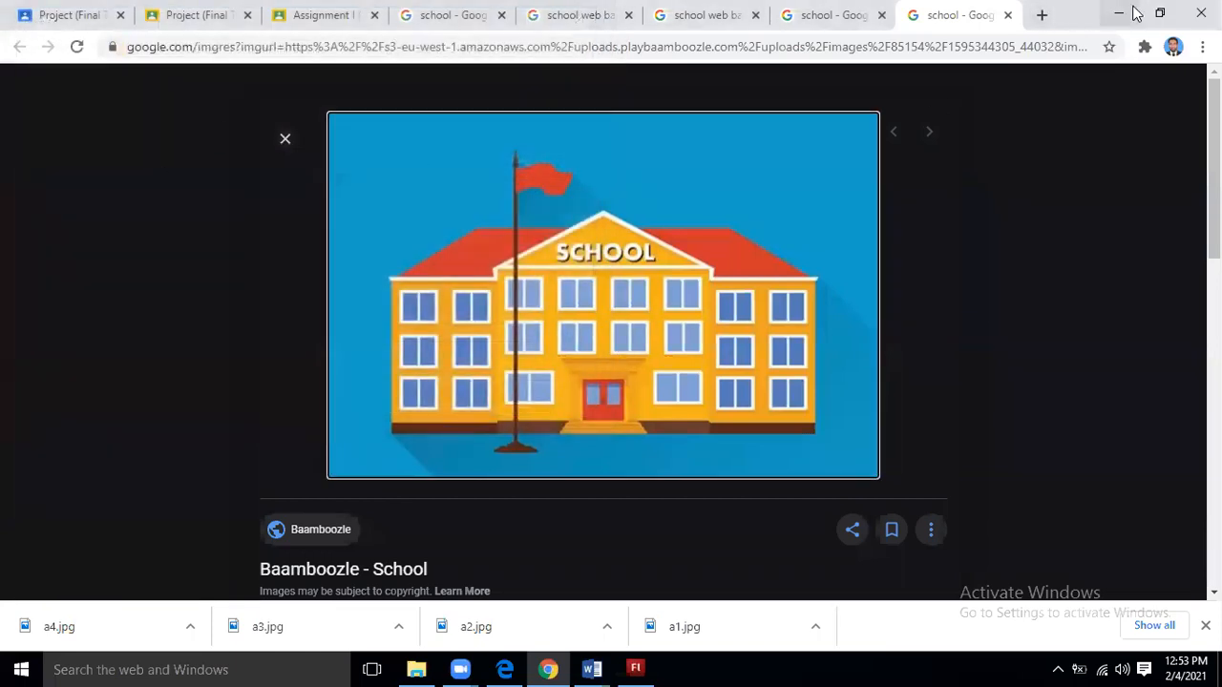
Open the Chapter 1 Fundamental of Computers folder inside _PSM > IX-C from the desktop shortcut.
{"action": "left_click", "coordinate": [1119, 13]}
{"action": "double_click", "coordinate": [92, 51]}
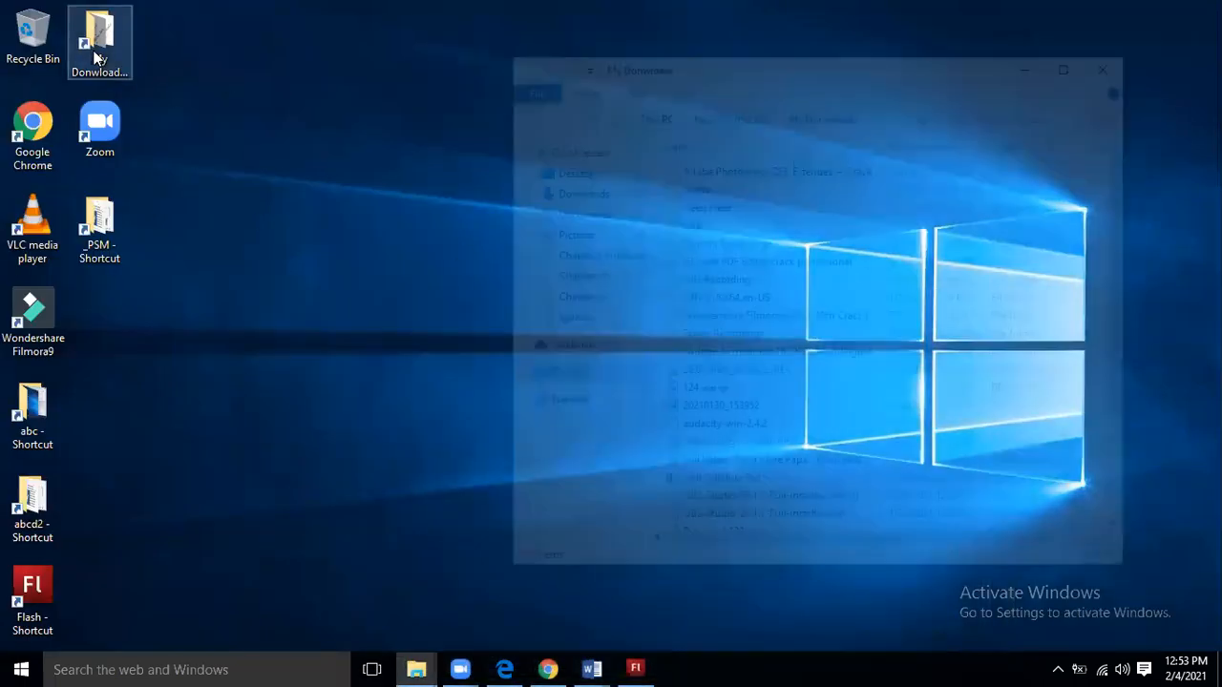
{"action": "double_click", "coordinate": [92, 217]}
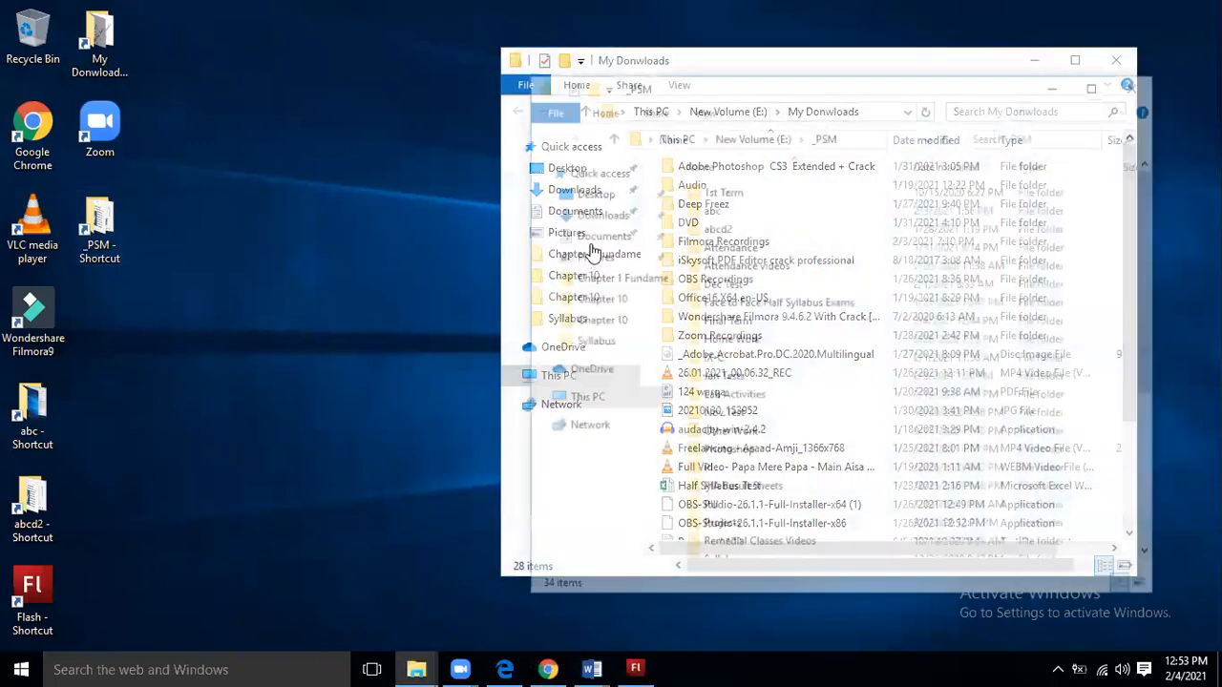
{"action": "left_click", "coordinate": [718, 361]}
{"action": "double_click", "coordinate": [718, 361]}
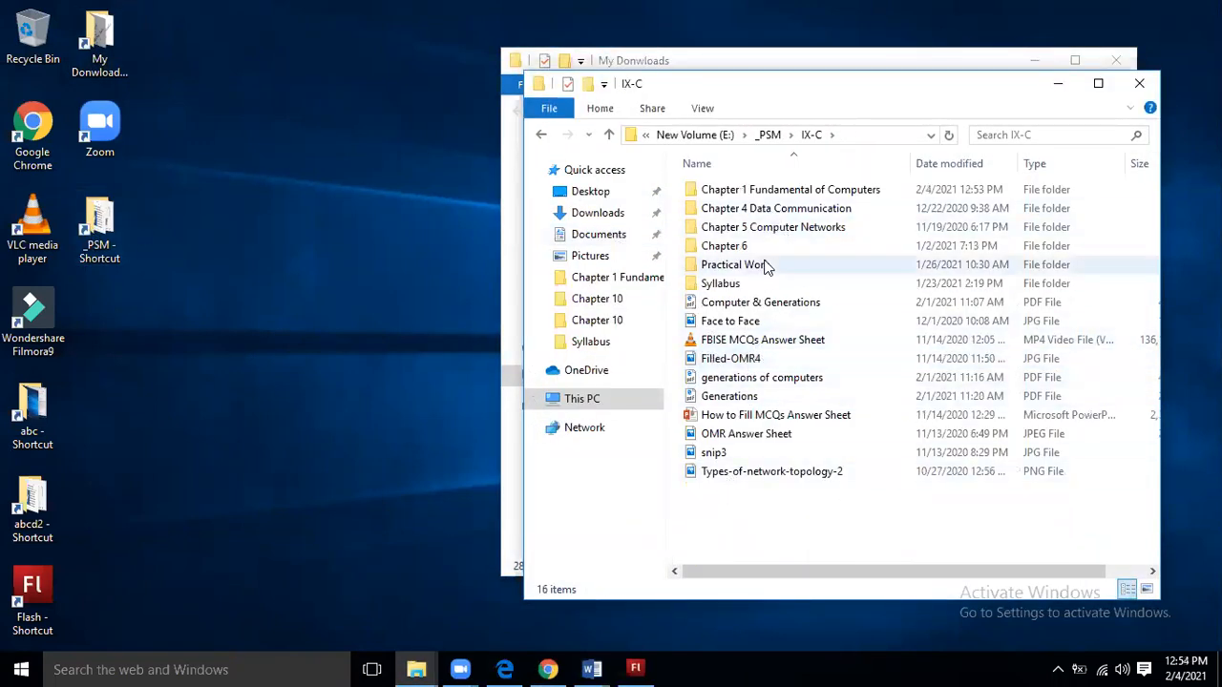
{"action": "double_click", "coordinate": [793, 189]}
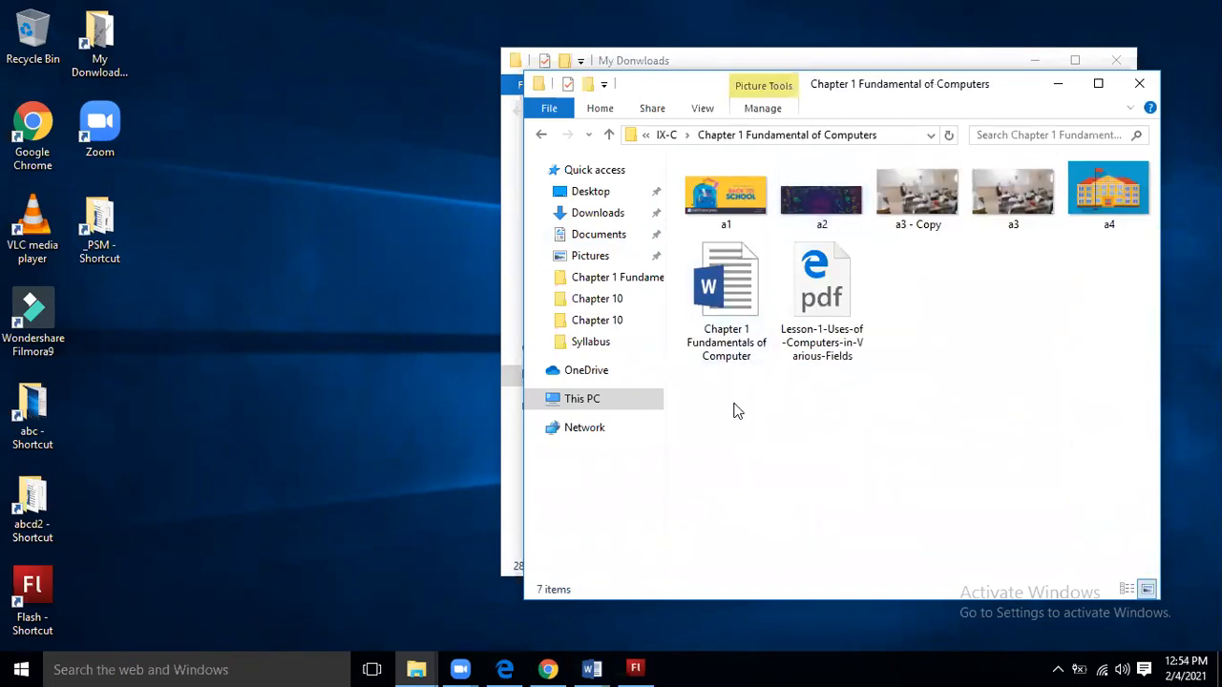
Move images a1, a2, a3 - Copy and a4 from the chapter folder to the desktop and close the folder windows.
{"action": "left_click", "coordinate": [726, 196]}
{"action": "left_click", "coordinate": [822, 196], "text": "ctrl"}
{"action": "left_click", "coordinate": [897, 191], "text": "ctrl"}
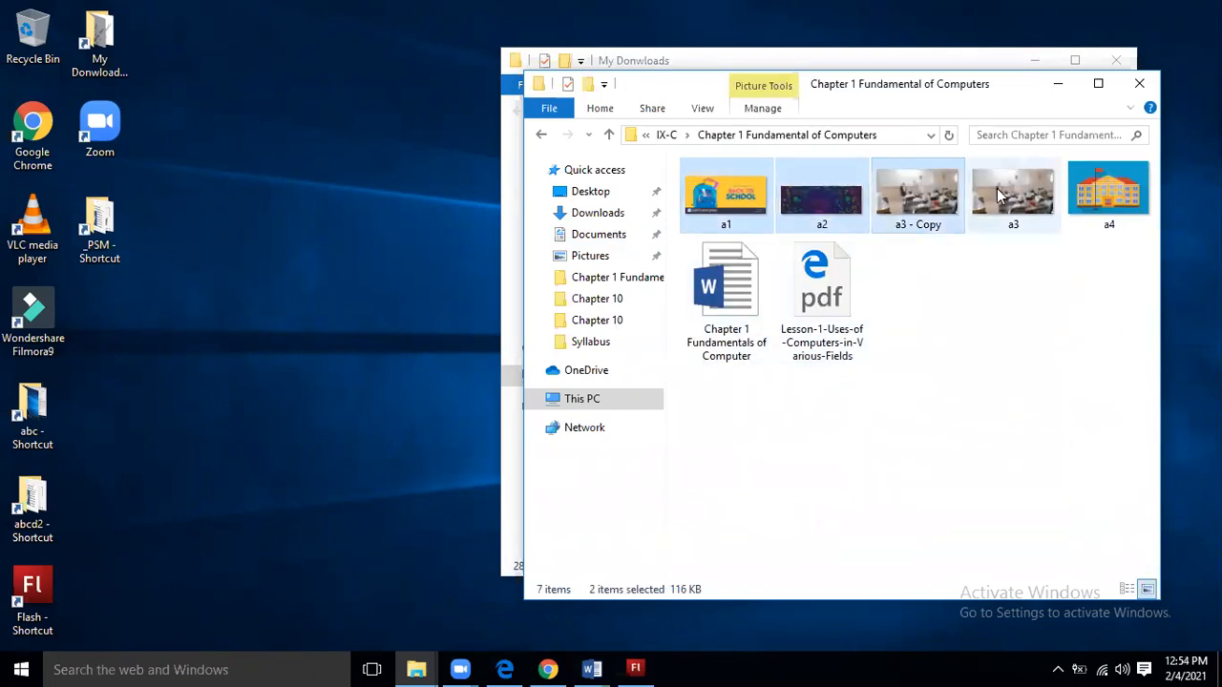
{"action": "left_click", "coordinate": [1106, 181], "text": "ctrl"}
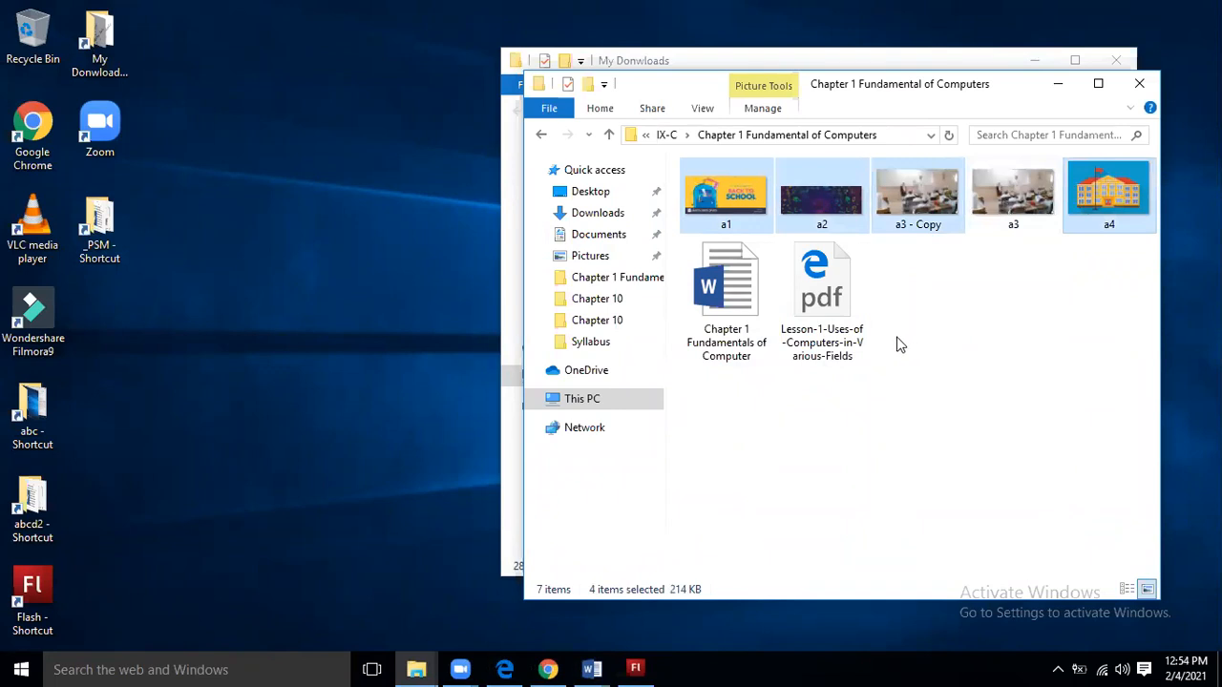
{"action": "left_click_drag", "start_coordinate": [1108, 191], "coordinate": [289, 253]}
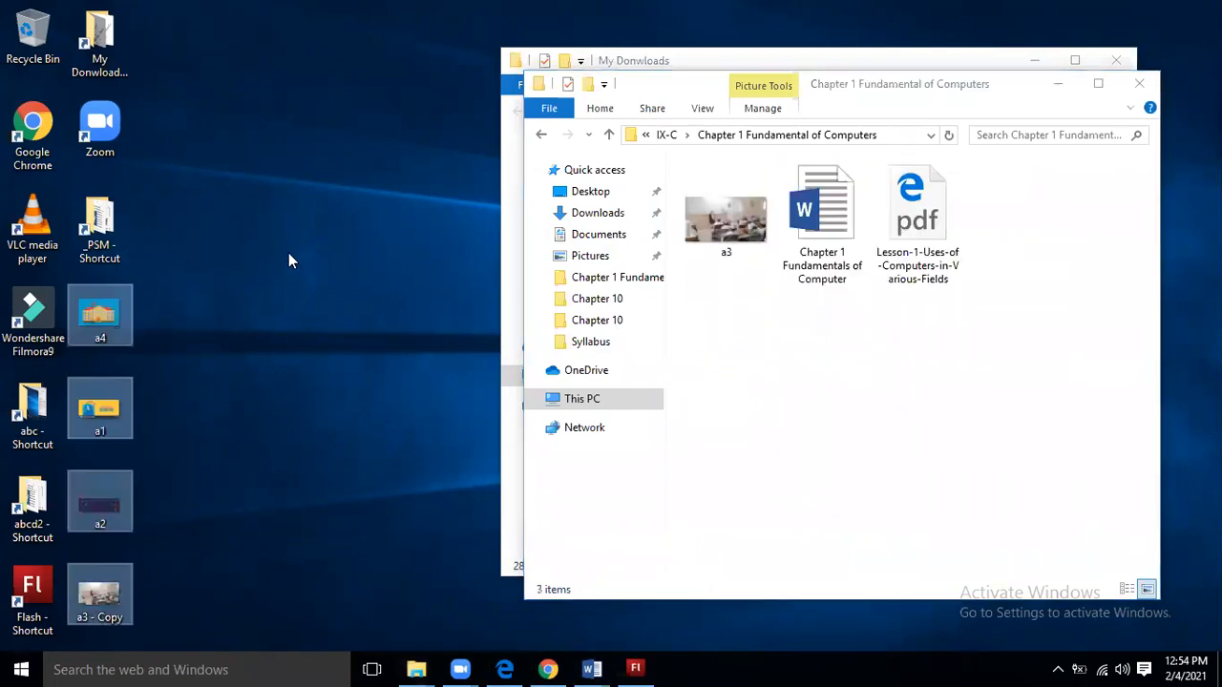
{"action": "left_click", "coordinate": [1139, 83]}
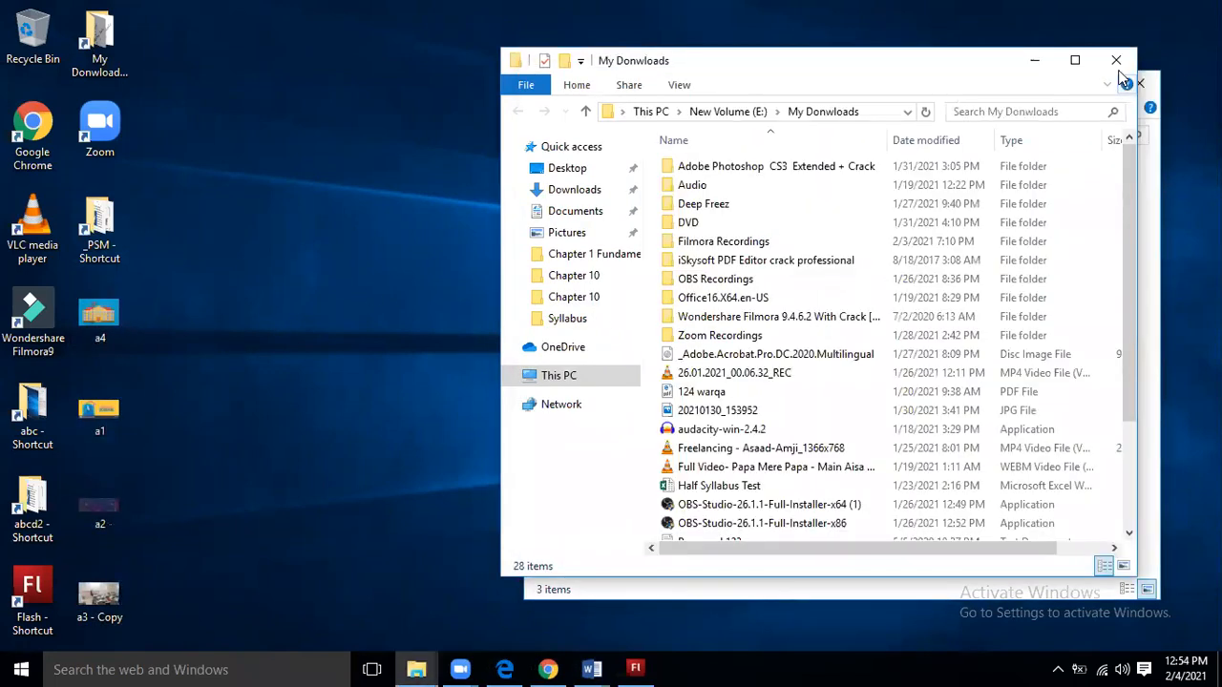
{"action": "left_click", "coordinate": [1116, 60]}
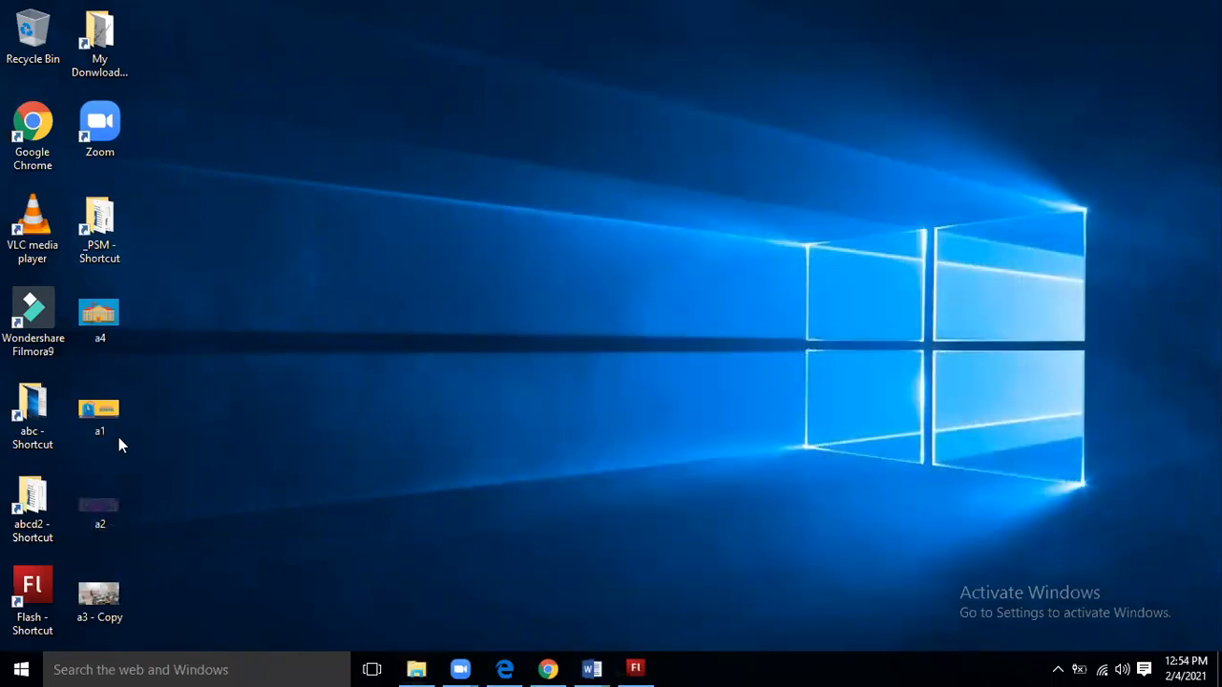
Try to view the desktop image a4 in Photos and close the viewer.
{"action": "double_click", "coordinate": [101, 333]}
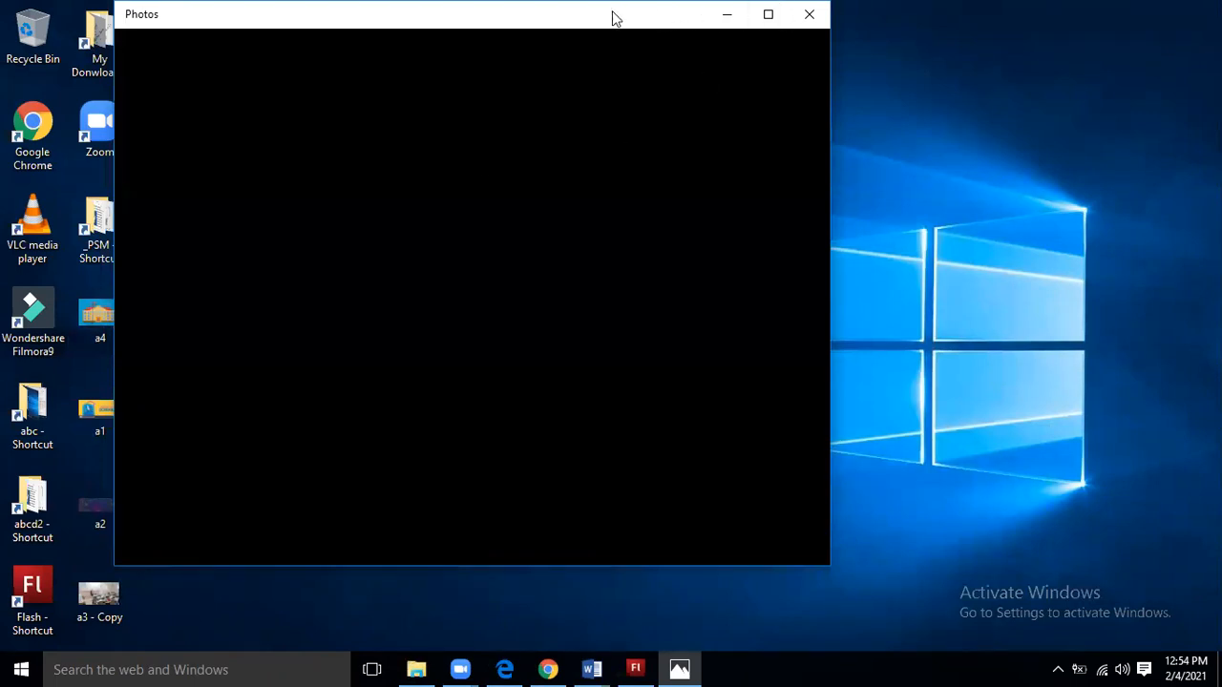
{"action": "left_click_drag", "start_coordinate": [580, 19], "coordinate": [636, 27]}
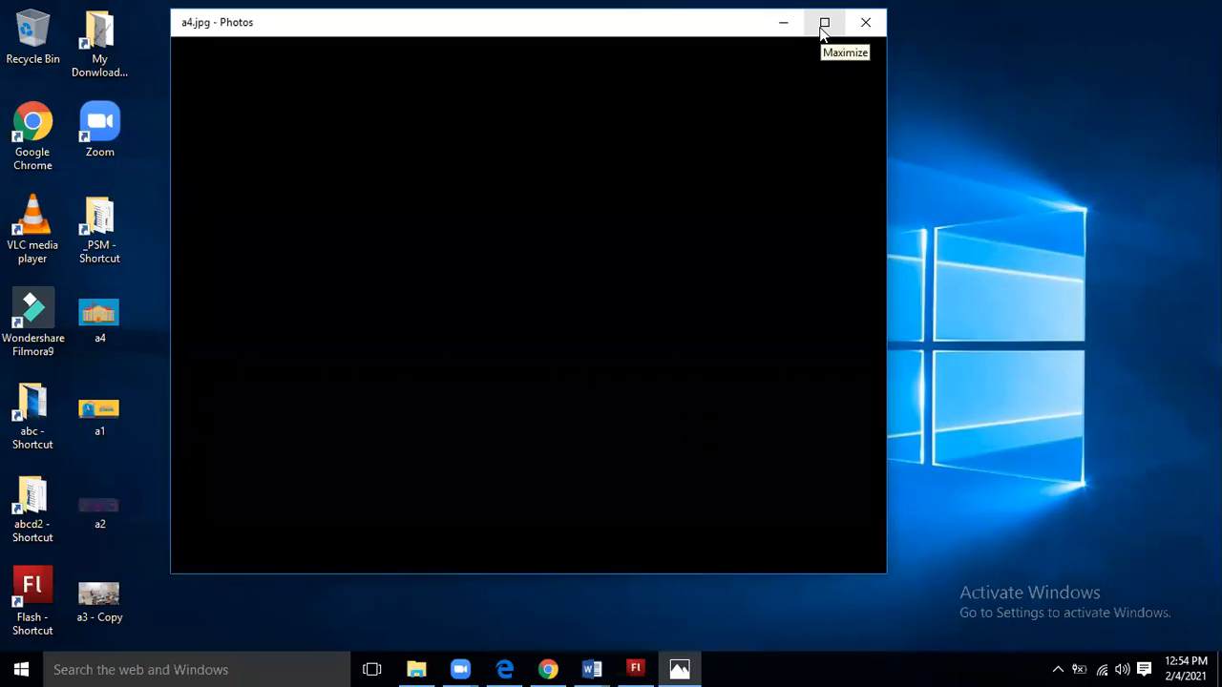
{"action": "left_click", "coordinate": [864, 22]}
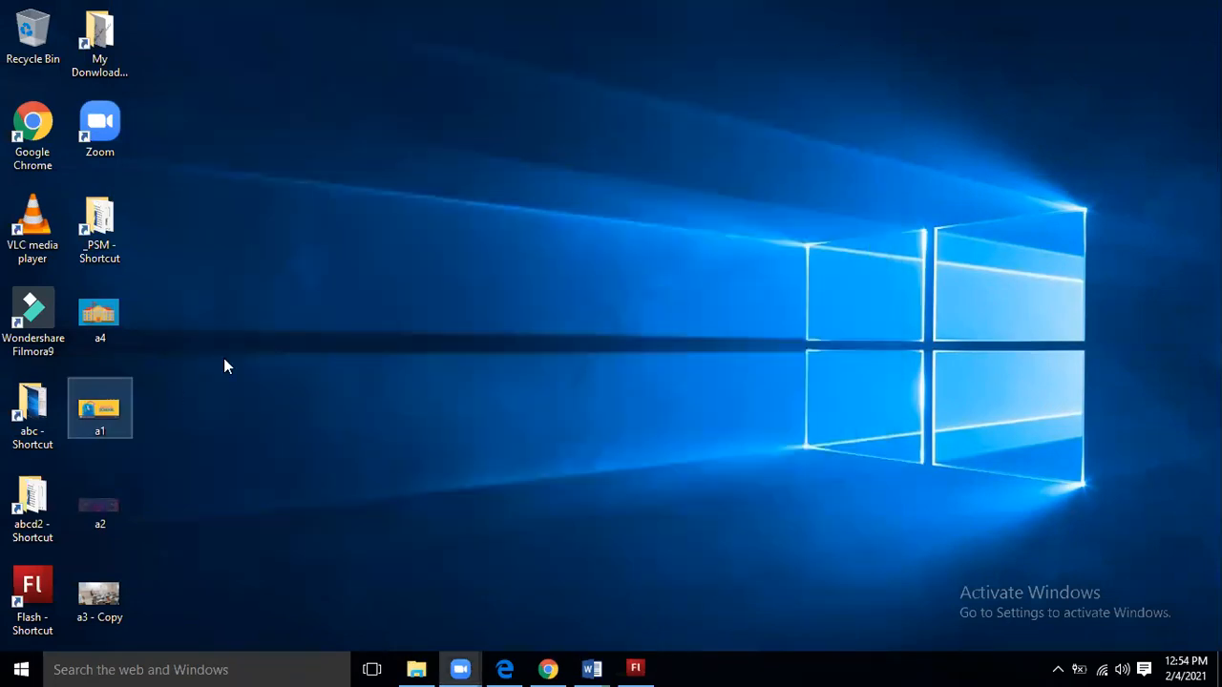
Open the desktop image a4 for editing in Paint and maximize the window.
{"action": "right_click", "coordinate": [109, 335]}
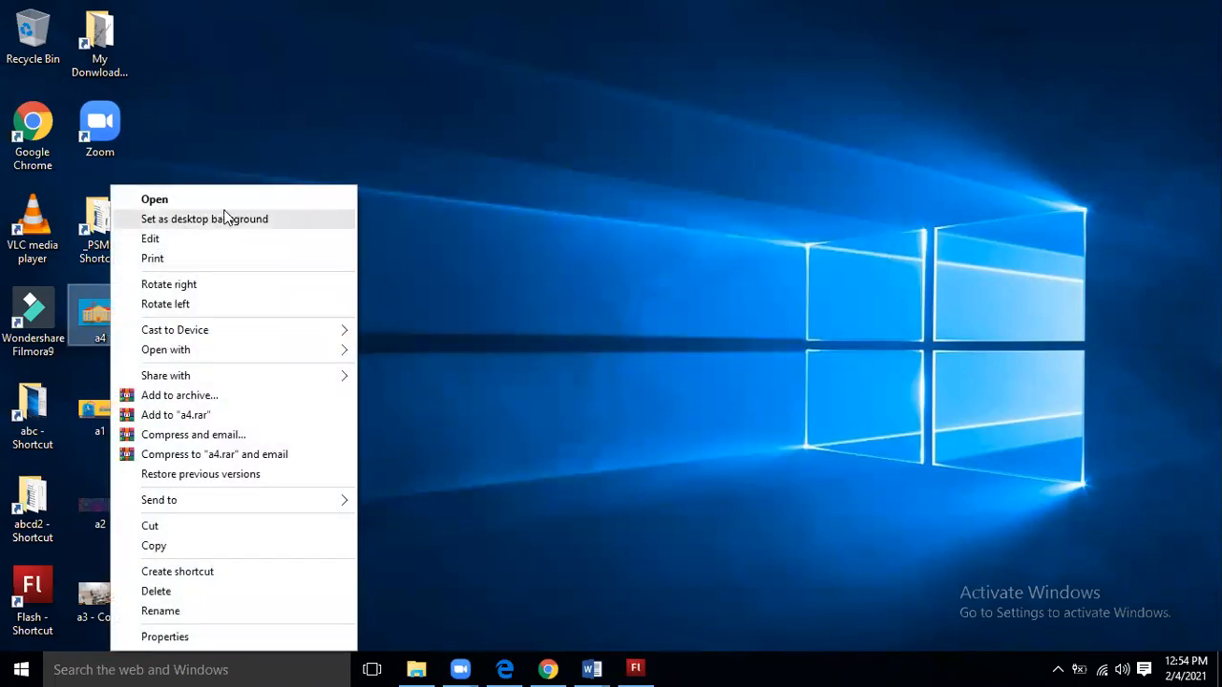
{"action": "left_click", "coordinate": [254, 245]}
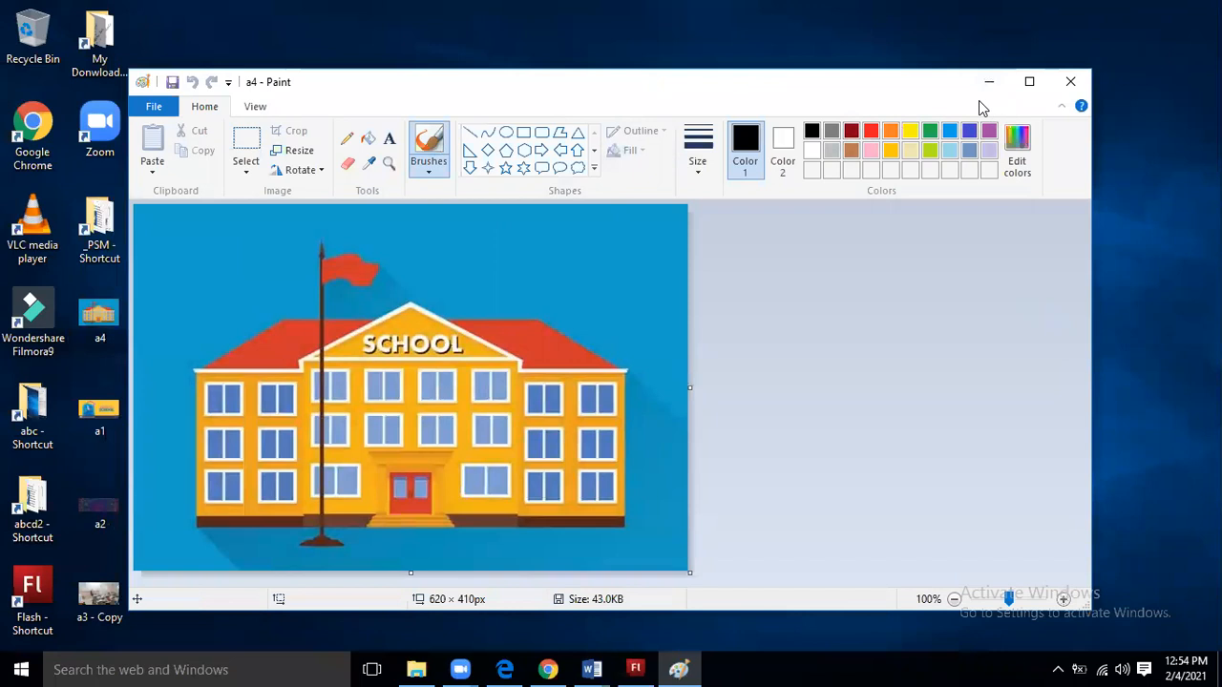
{"action": "left_click", "coordinate": [1030, 82]}
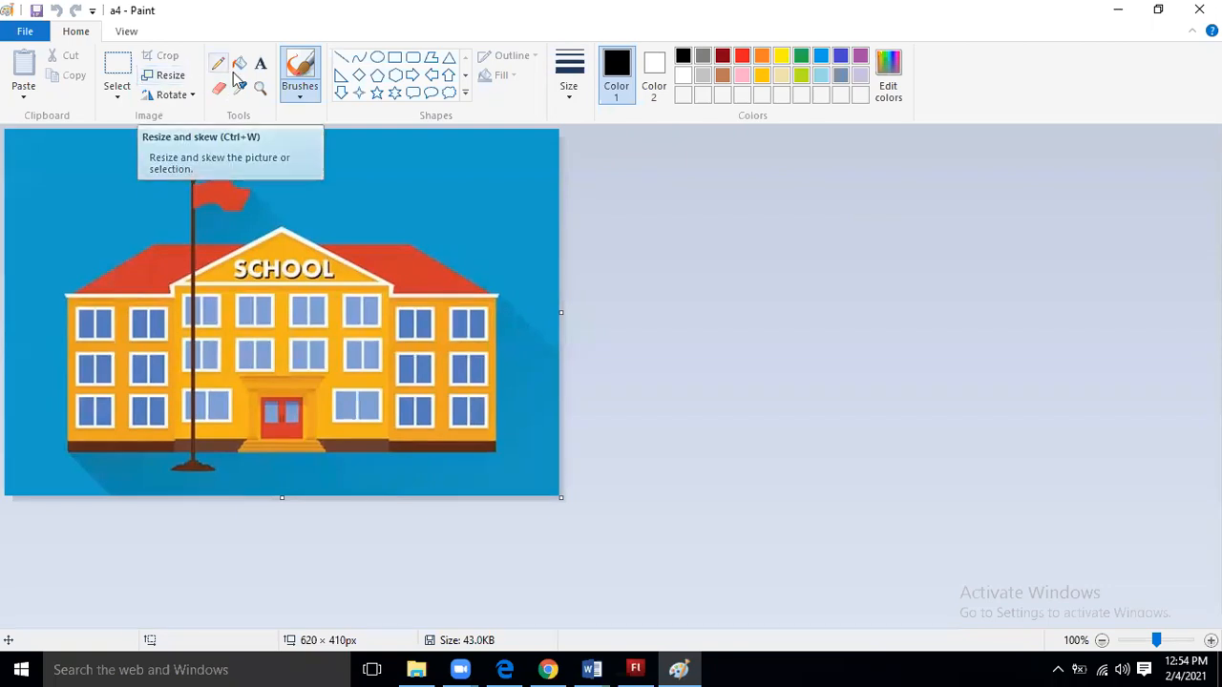
Crop the a4 image to a 602 × 275 px rectangle around the school building, save it and close the window.
{"action": "left_click", "coordinate": [119, 89]}
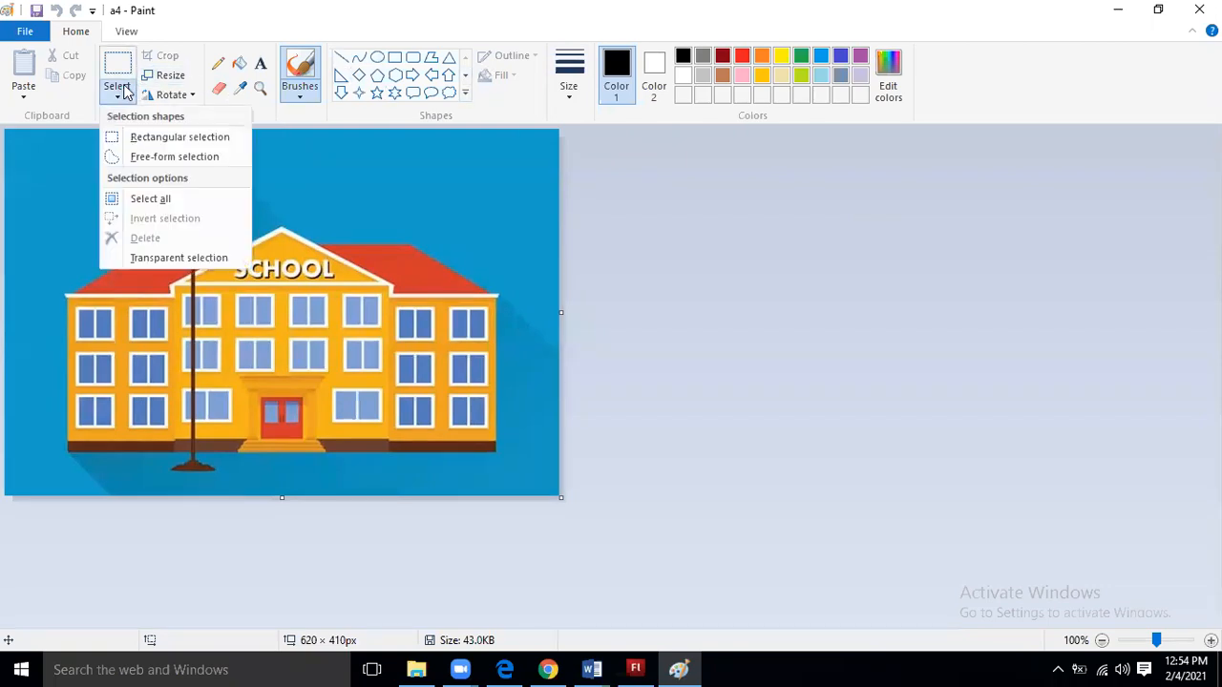
{"action": "left_click", "coordinate": [157, 138]}
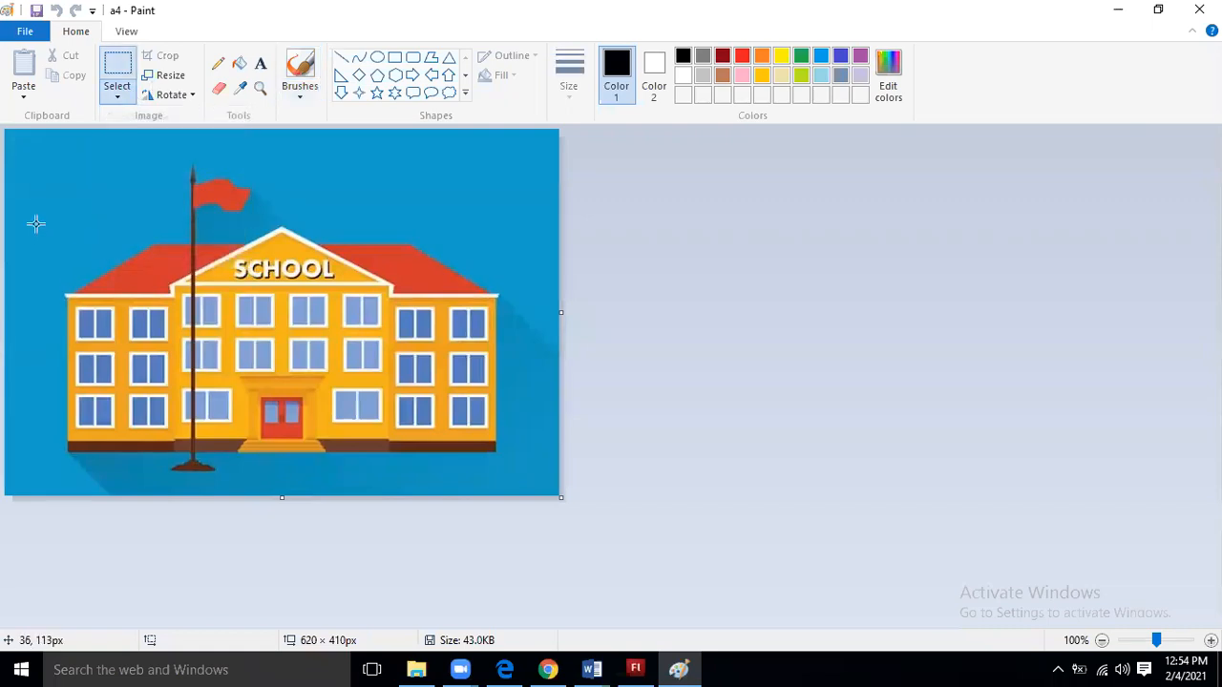
{"action": "left_click_drag", "start_coordinate": [20, 202], "coordinate": [504, 432]}
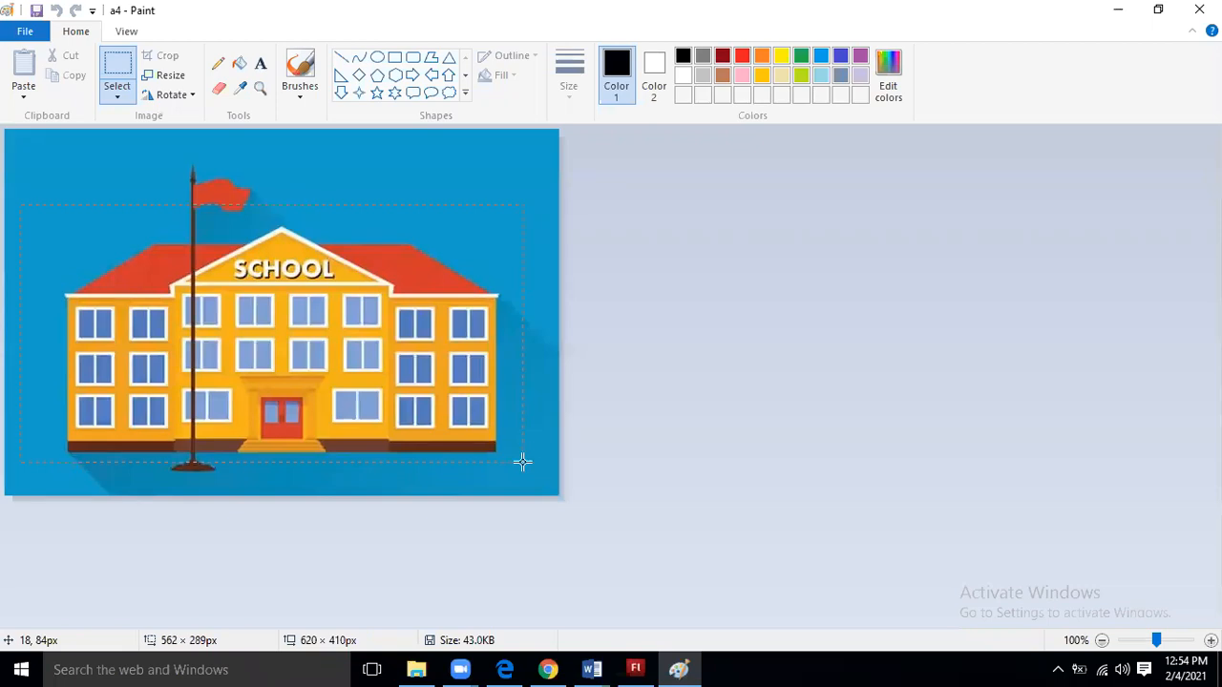
{"action": "left_click_drag", "start_coordinate": [528, 447], "coordinate": [567, 453]}
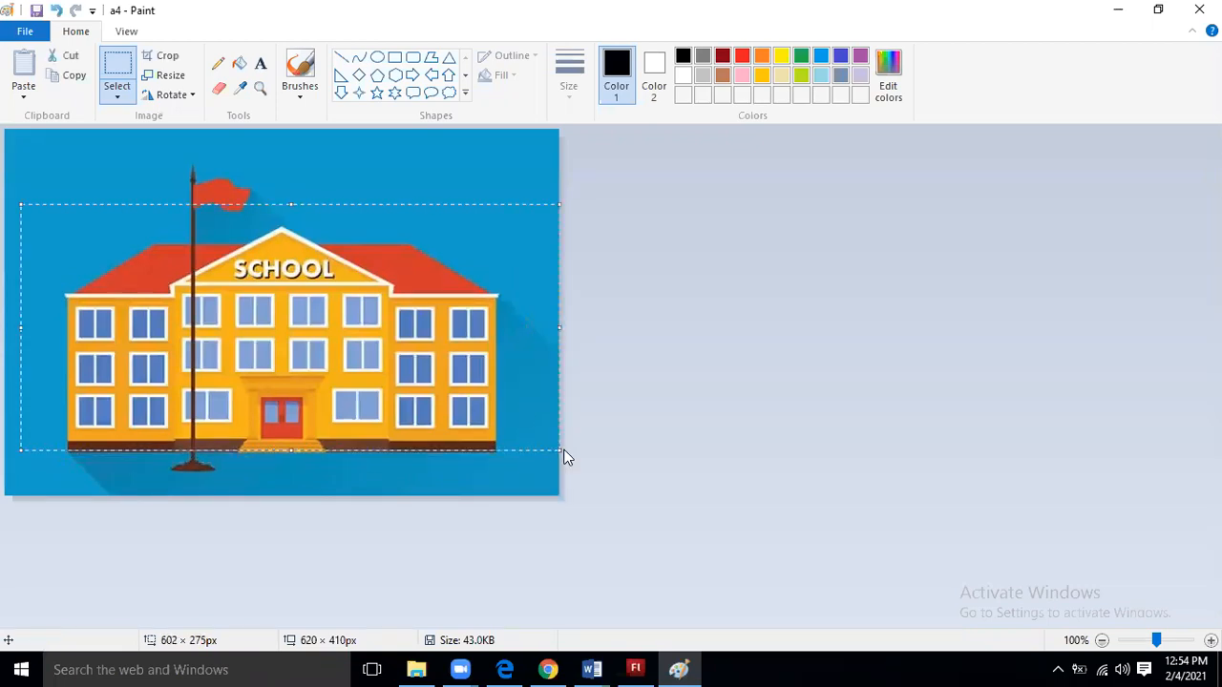
{"action": "left_click", "coordinate": [160, 56]}
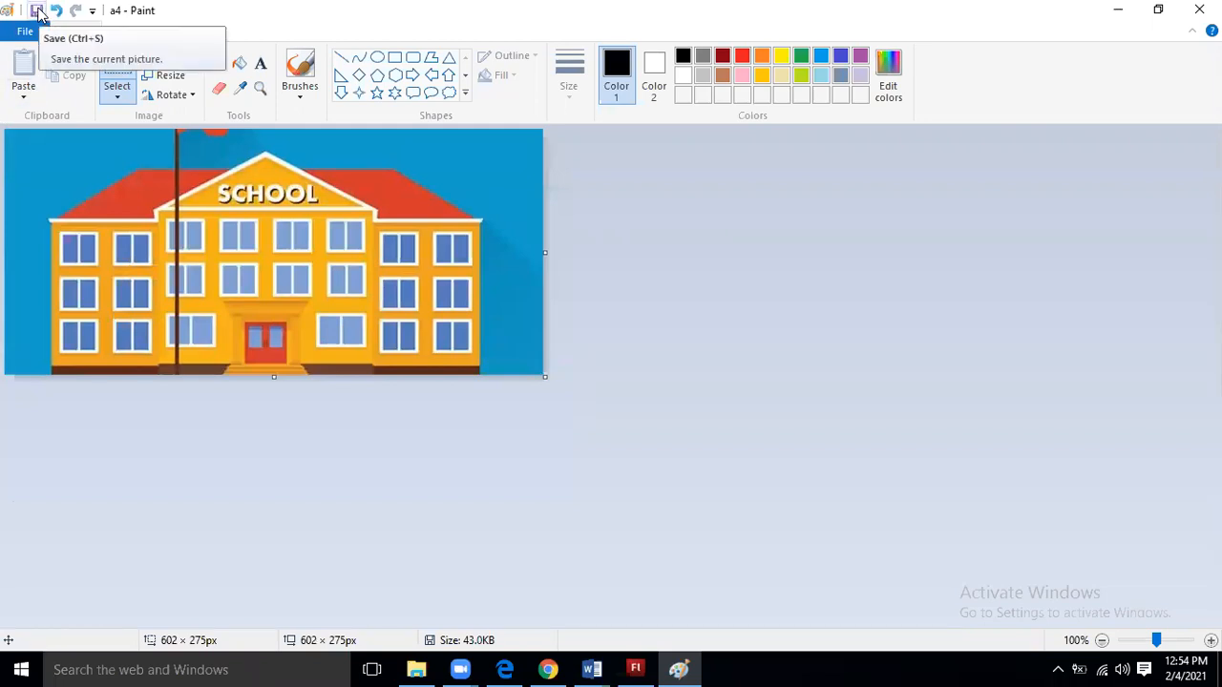
{"action": "left_click", "coordinate": [39, 12]}
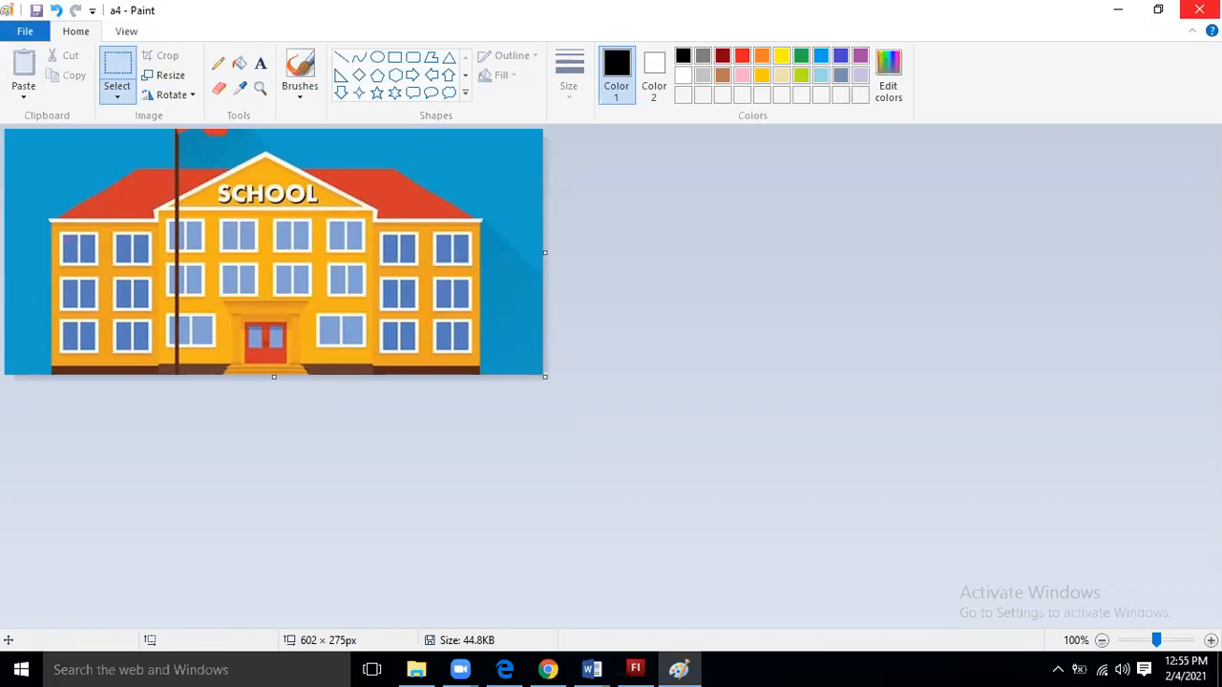
{"action": "left_click", "coordinate": [1199, 10]}
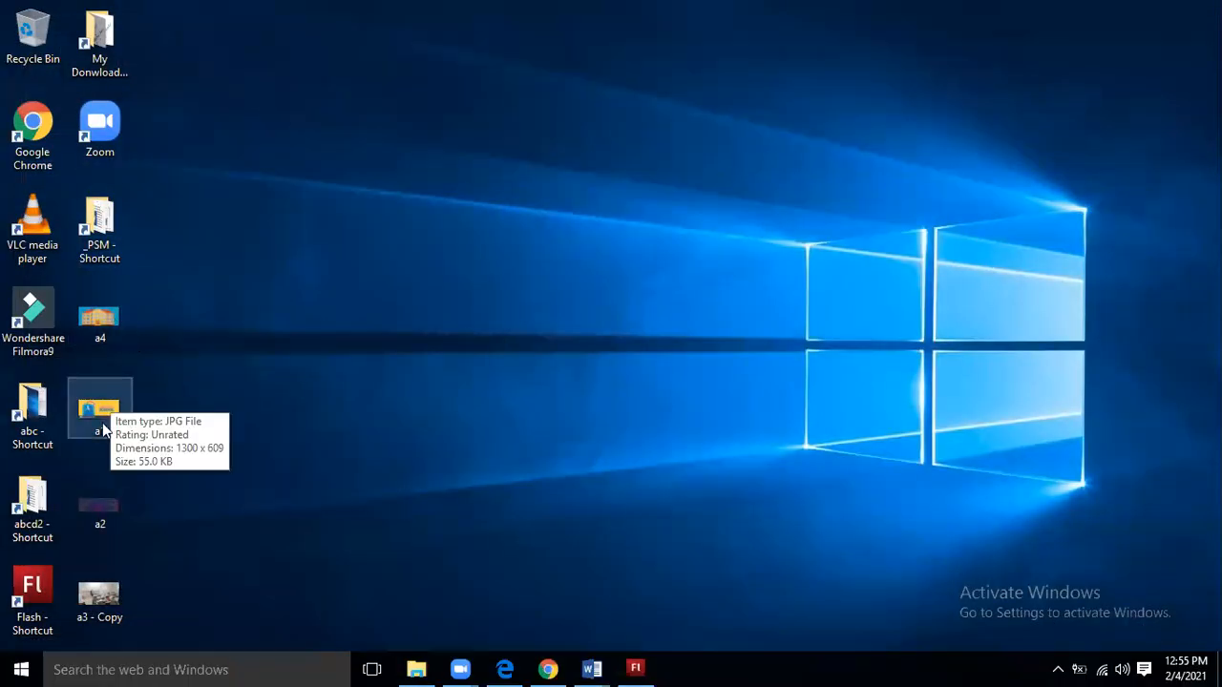
Open the desktop image a3 - Copy for editing in Paint, closing the photo viewer first.
{"action": "double_click", "coordinate": [92, 591]}
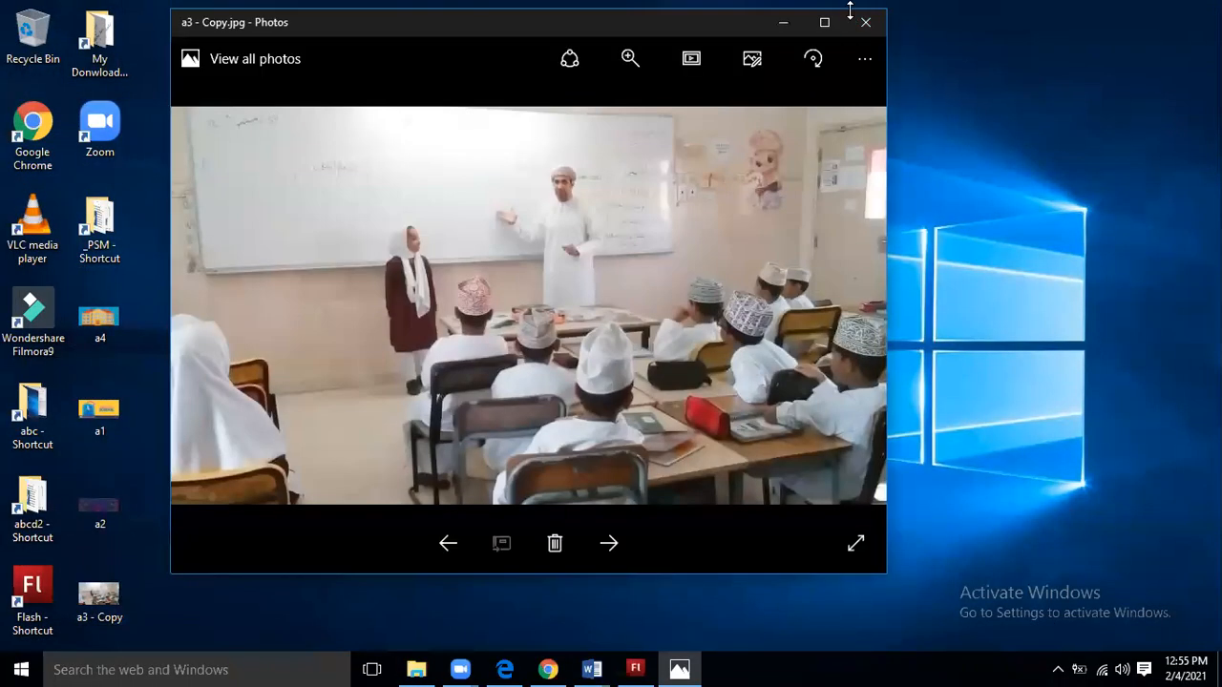
{"action": "left_click", "coordinate": [865, 21]}
{"action": "right_click", "coordinate": [108, 599]}
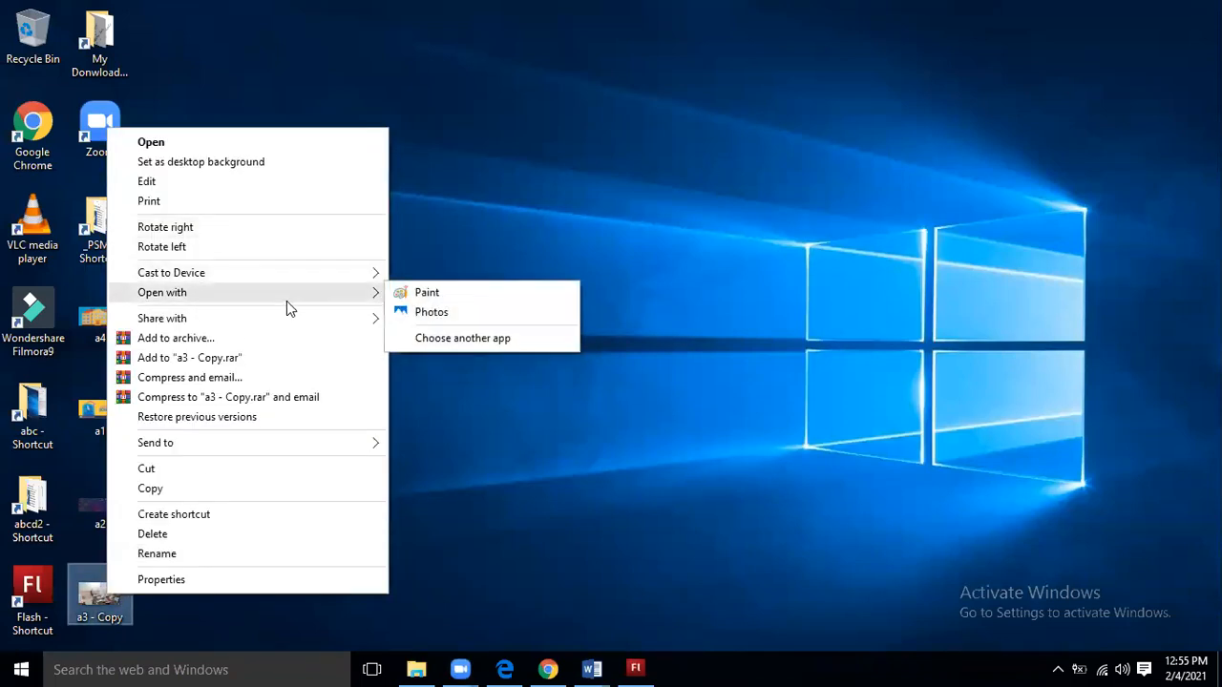
{"action": "left_click", "coordinate": [214, 181]}
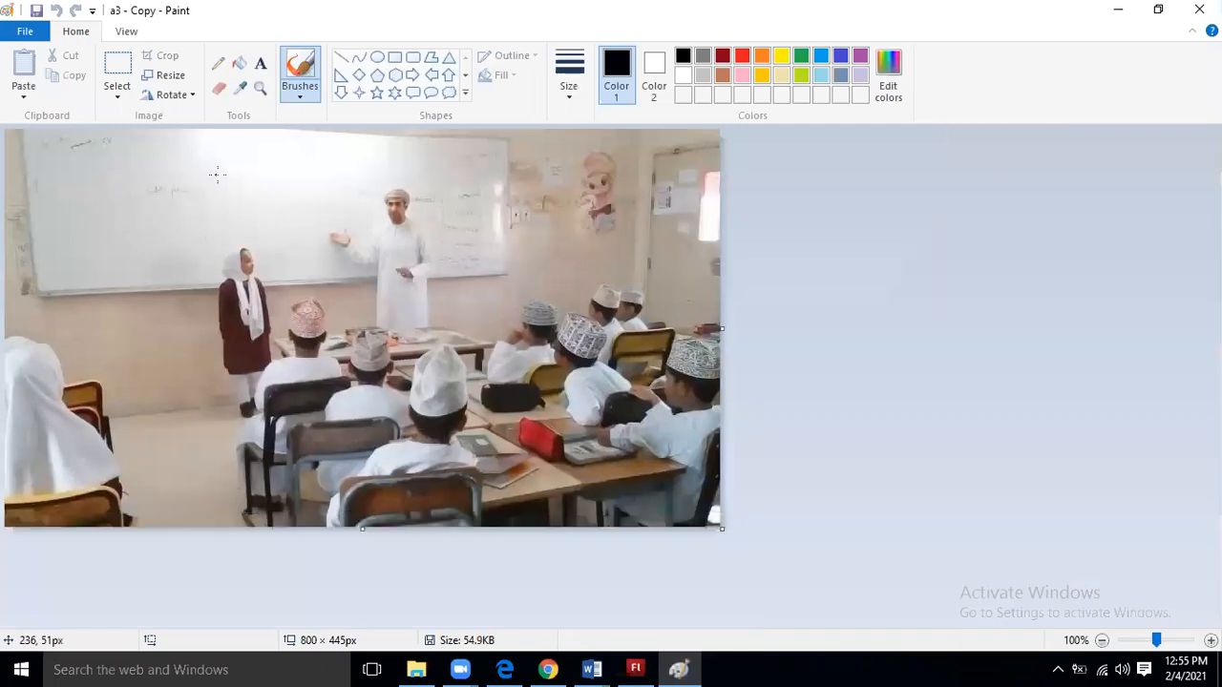
Crop the a3 - Copy classroom image to its upper 769 × 284 px area and close it, saving the changes.
{"action": "left_click", "coordinate": [116, 75]}
{"action": "mouse_move", "coordinate": [12, 134]}
{"action": "left_mouse_down"}
{"action": "mouse_move", "coordinate": [68, 225]}
{"action": "mouse_move", "coordinate": [659, 382]}
{"action": "mouse_move", "coordinate": [714, 373]}
{"action": "mouse_move", "coordinate": [720, 383]}
{"action": "mouse_move", "coordinate": [698, 387]}
{"action": "left_mouse_up"}
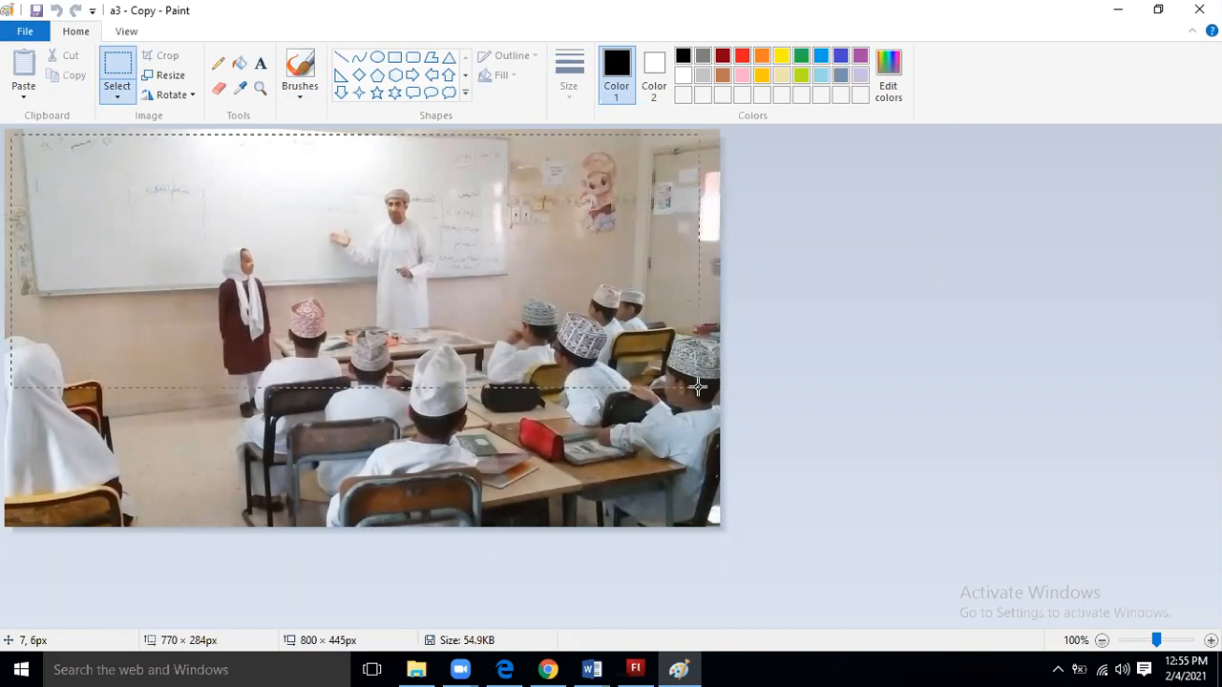
{"action": "left_click", "coordinate": [159, 58]}
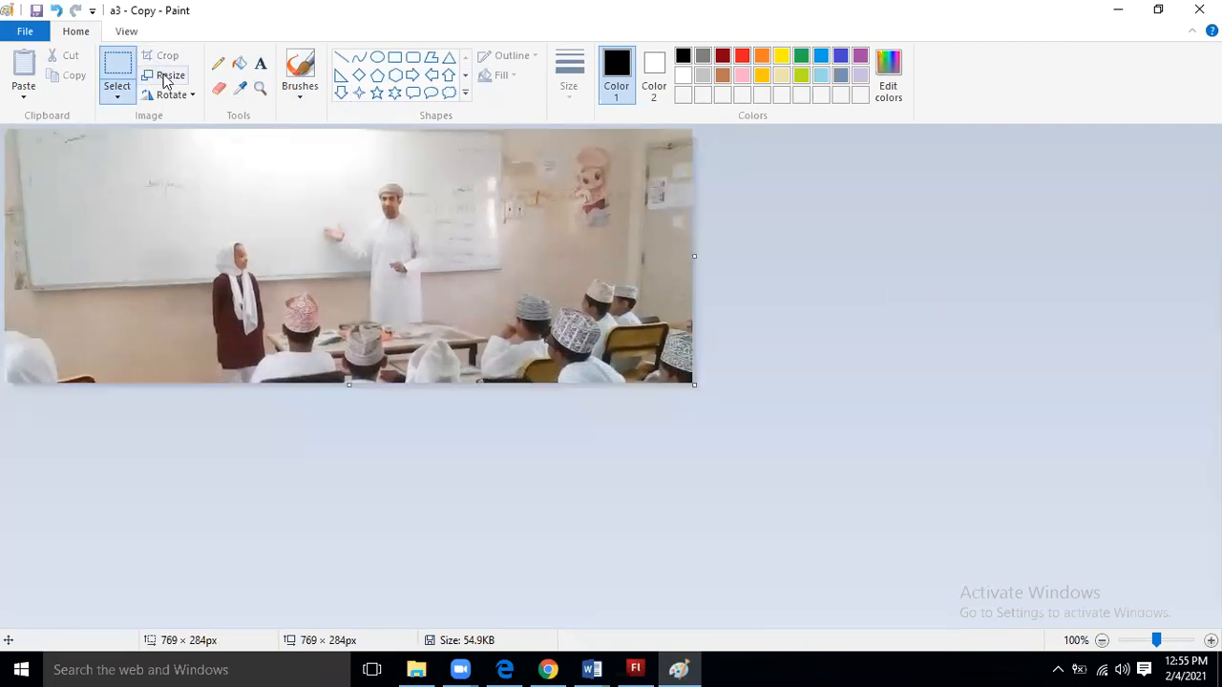
{"action": "left_click", "coordinate": [1199, 10]}
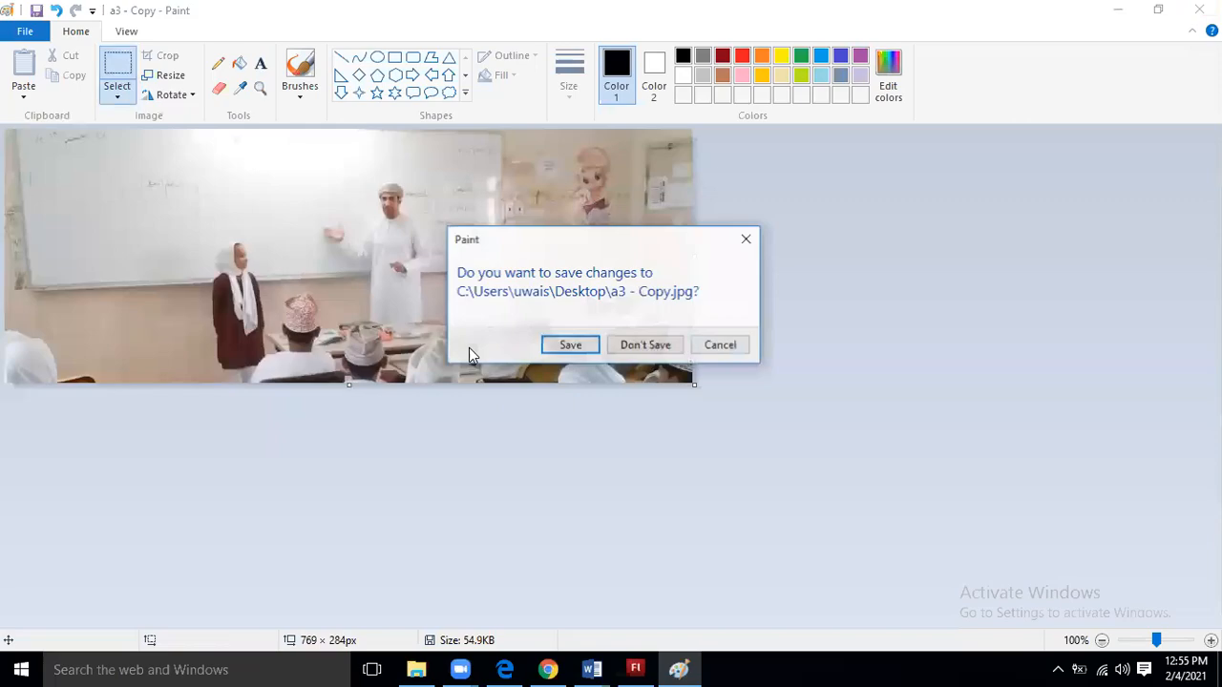
{"action": "left_click", "coordinate": [565, 345]}
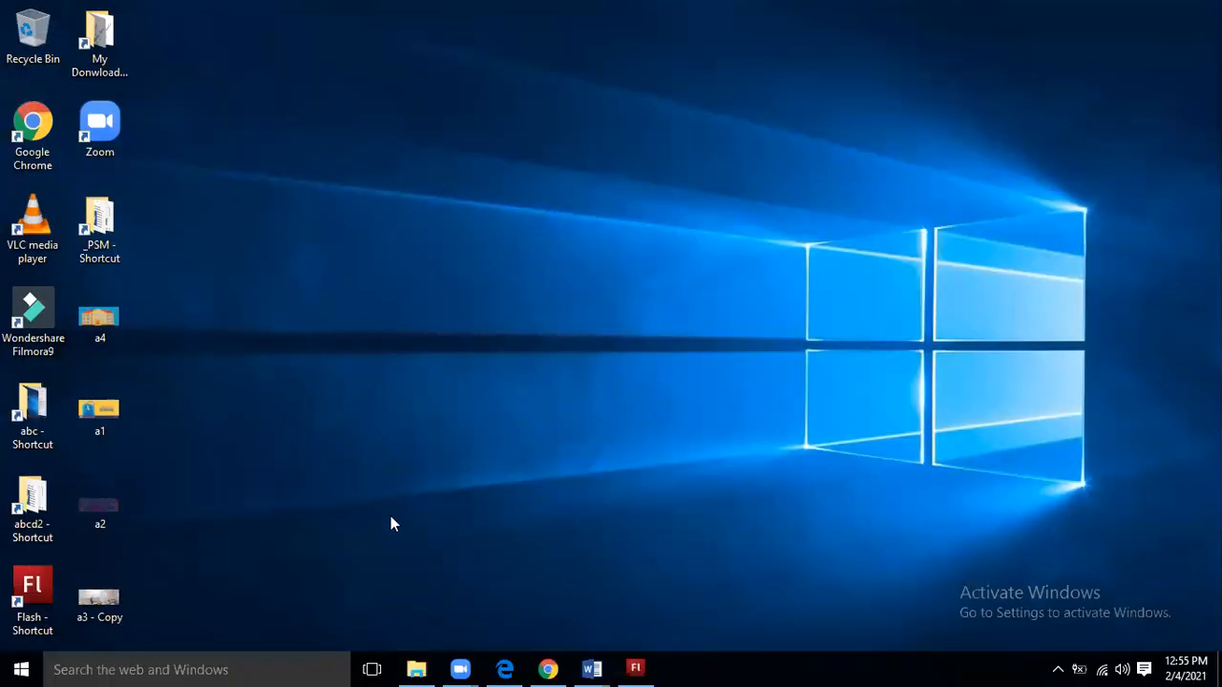
Switch to Adobe Flash CS3 and import only the desktop image a1 to the stage, without the rest of its sequence.
{"action": "left_click", "coordinate": [636, 668]}
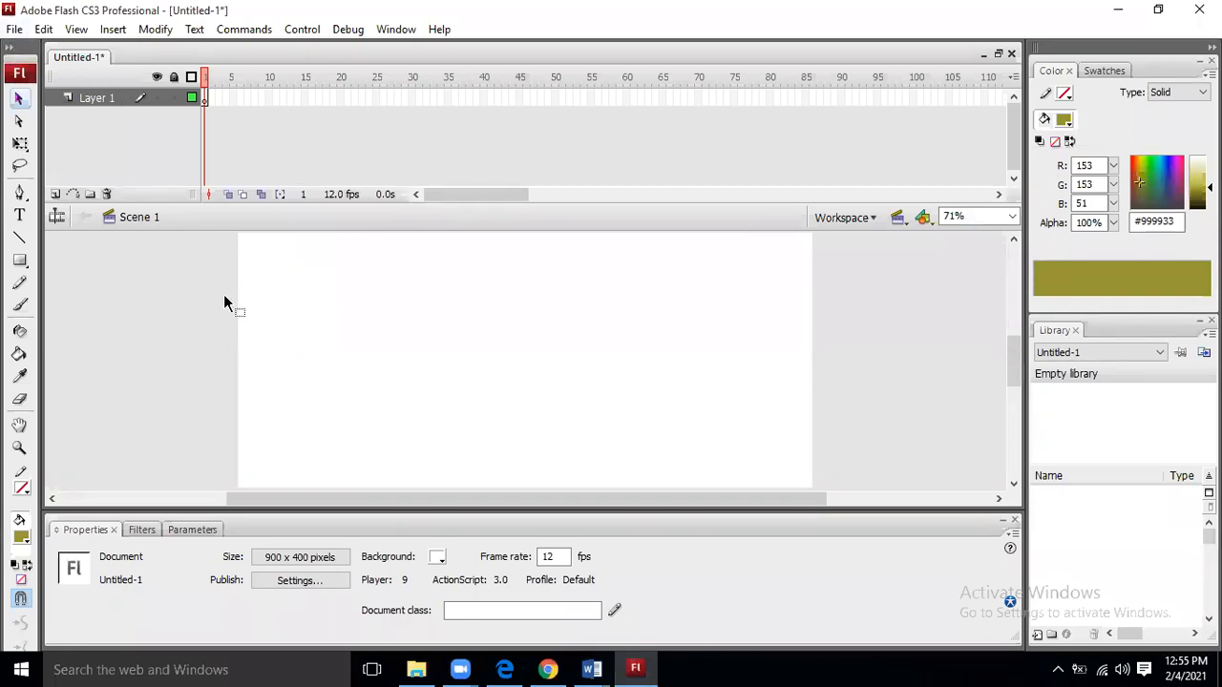
{"action": "left_click", "coordinate": [15, 29]}
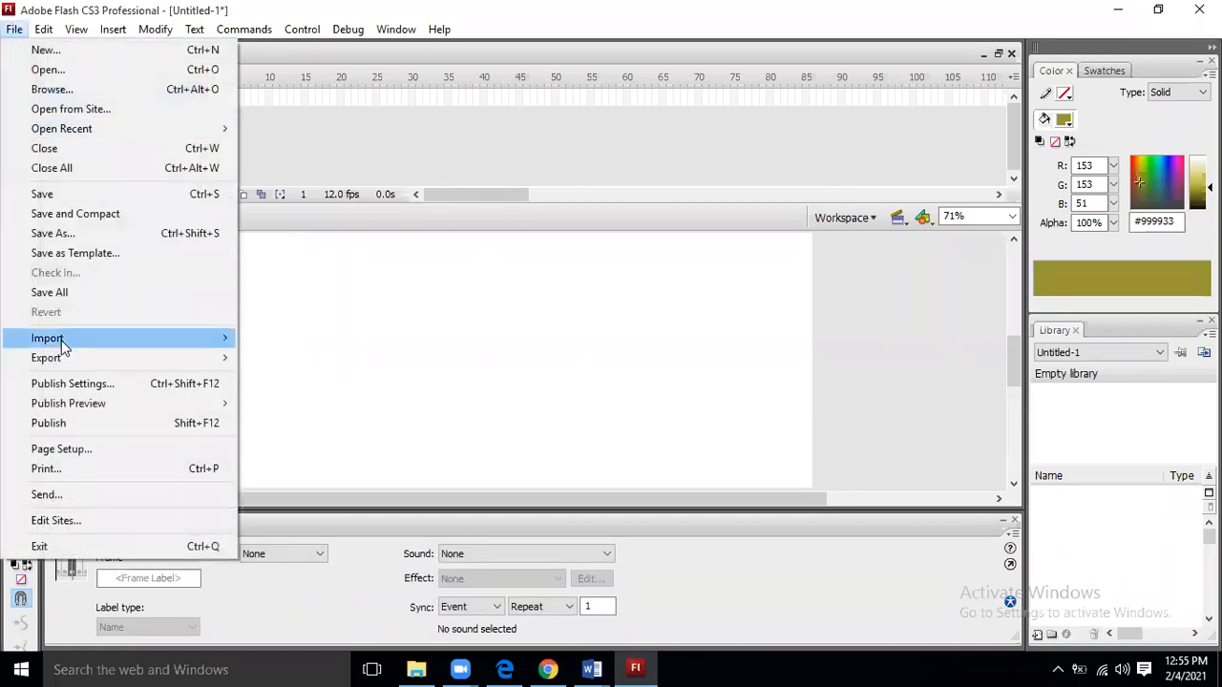
{"action": "mouse_move", "coordinate": [95, 347]}
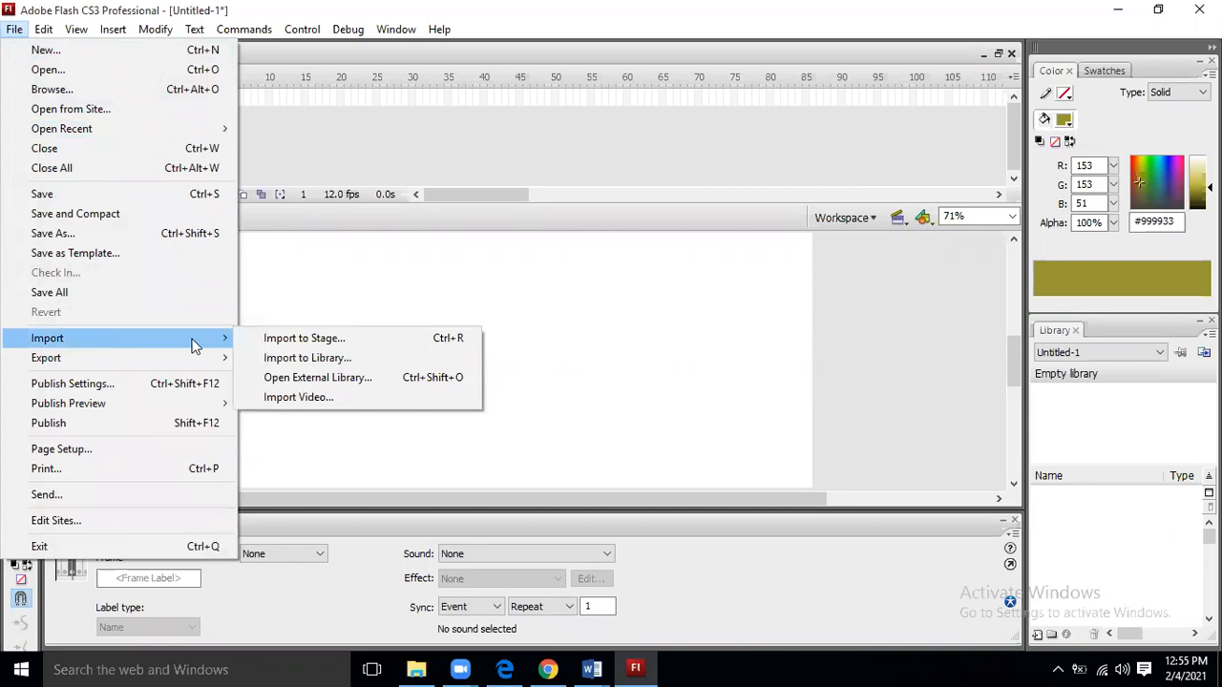
{"action": "left_click", "coordinate": [317, 338]}
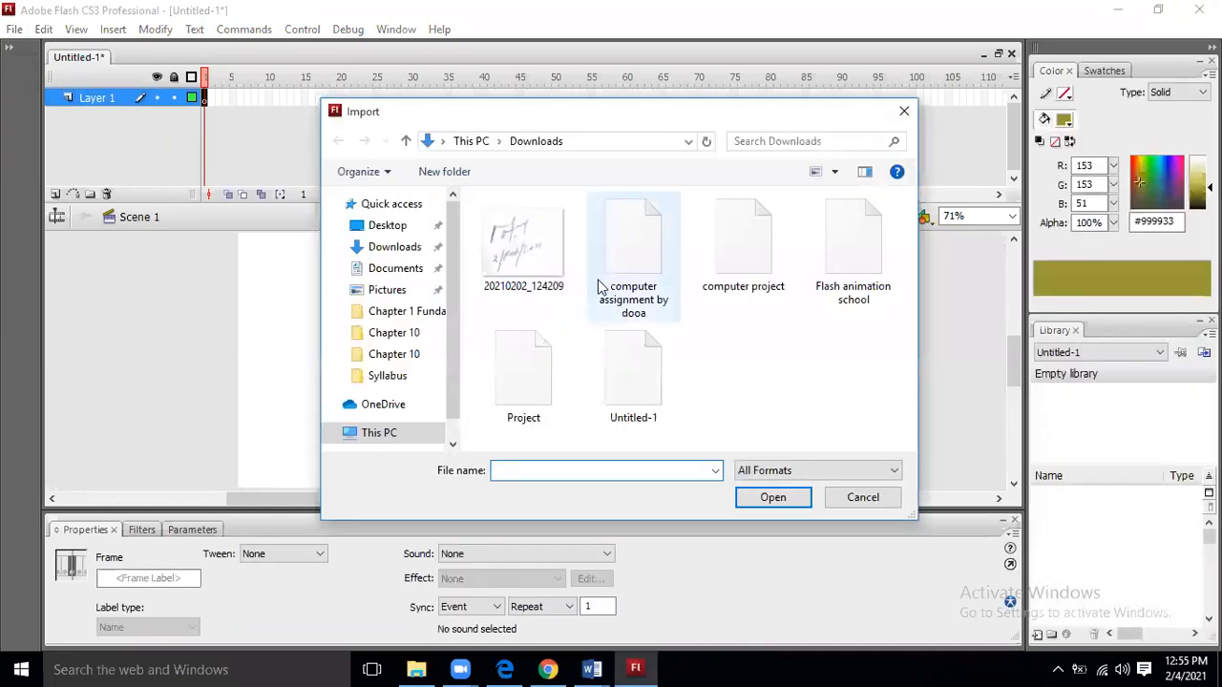
{"action": "left_click", "coordinate": [400, 233]}
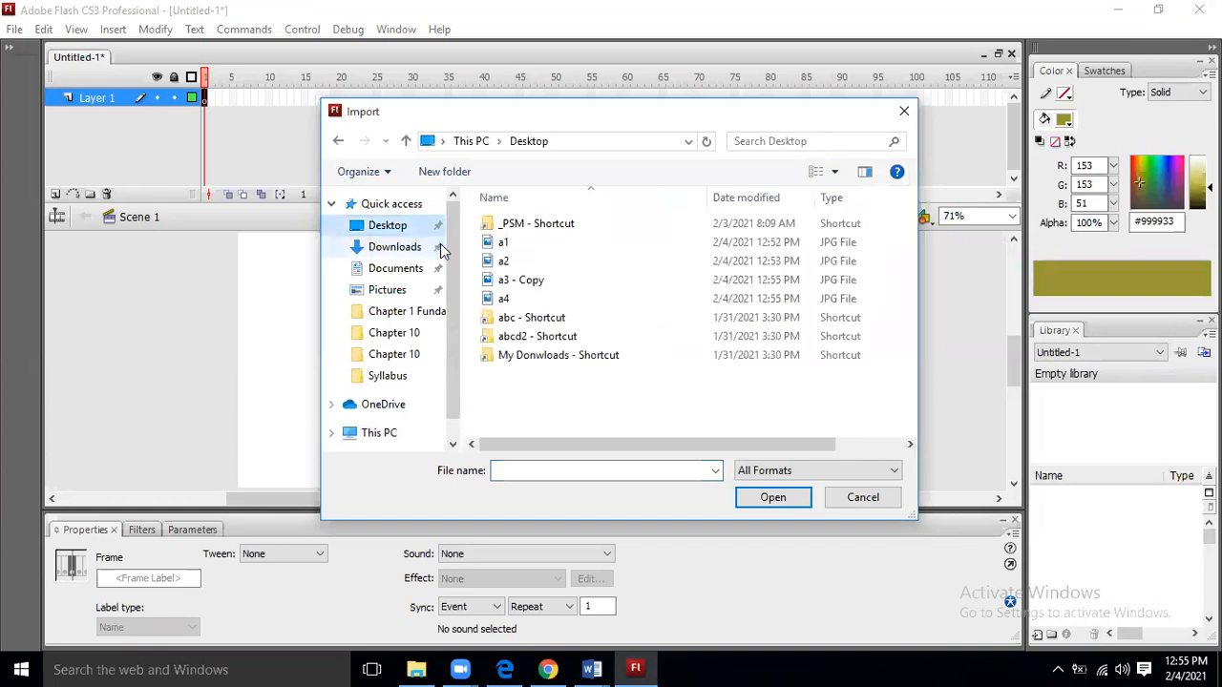
{"action": "left_click", "coordinate": [503, 242]}
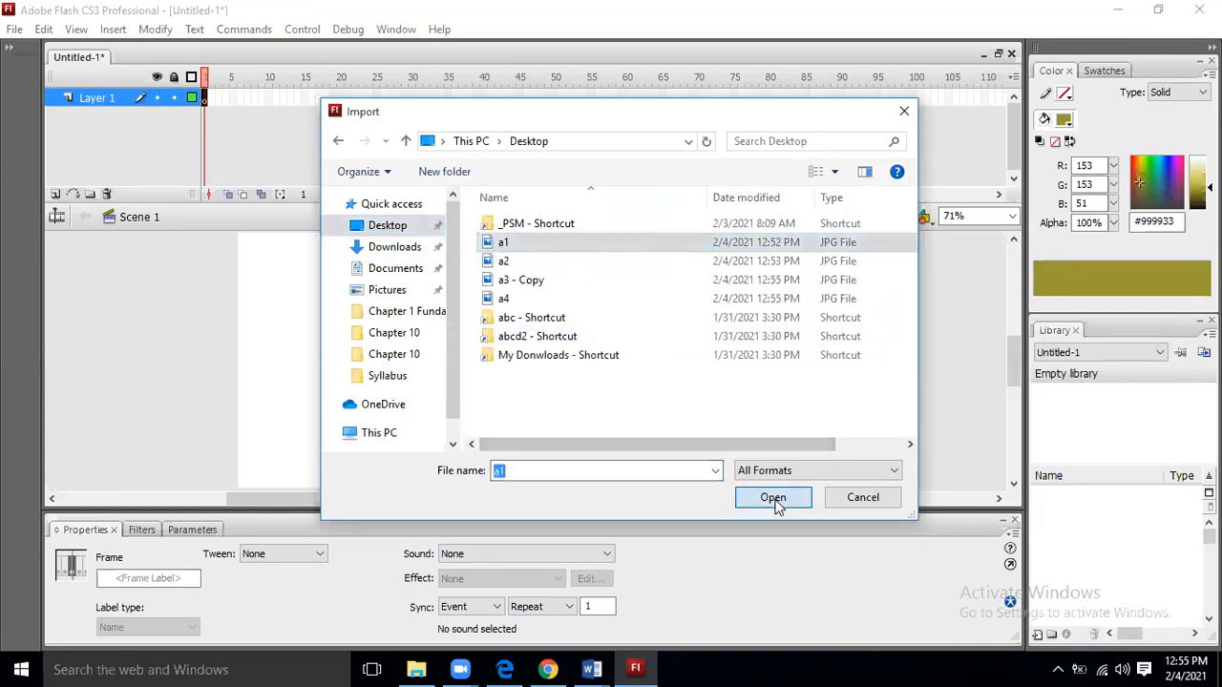
{"action": "left_click", "coordinate": [773, 500]}
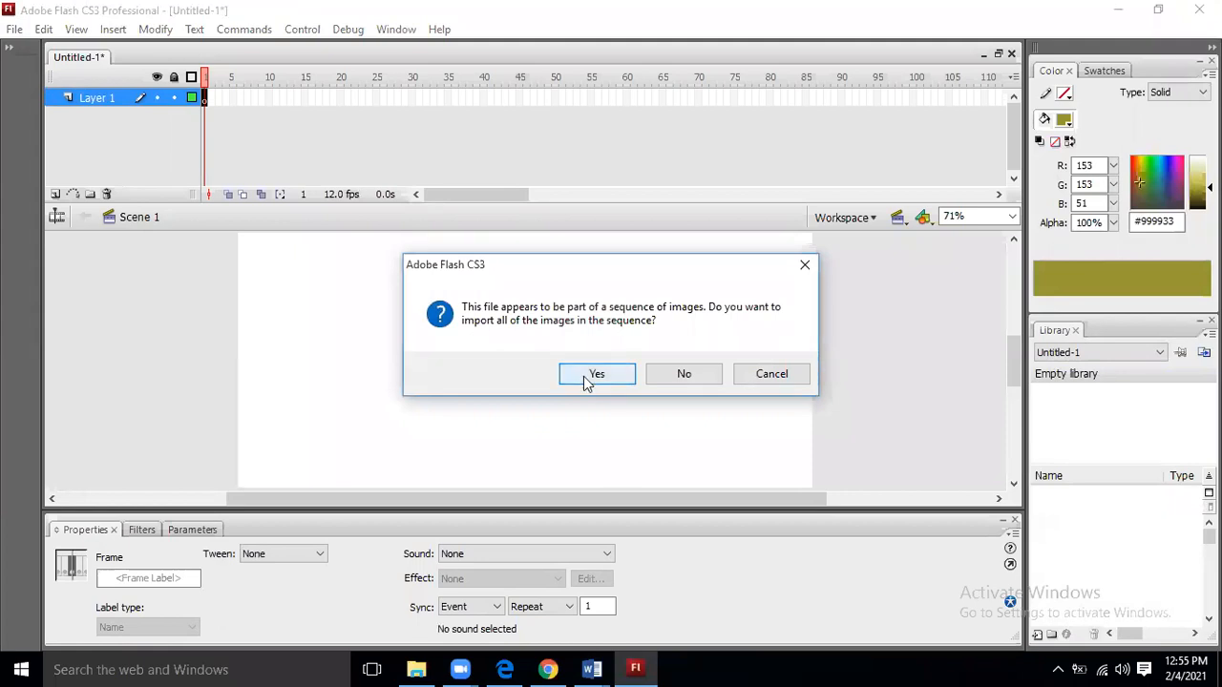
{"action": "left_click", "coordinate": [685, 374]}
Resize the a1 bitmap to match the 900 × 400 px stage and place it just outside the stage's left edge.
{"action": "left_click_drag", "start_coordinate": [723, 347], "coordinate": [519, 363]}
{"action": "left_click_drag", "start_coordinate": [605, 346], "coordinate": [466, 397]}
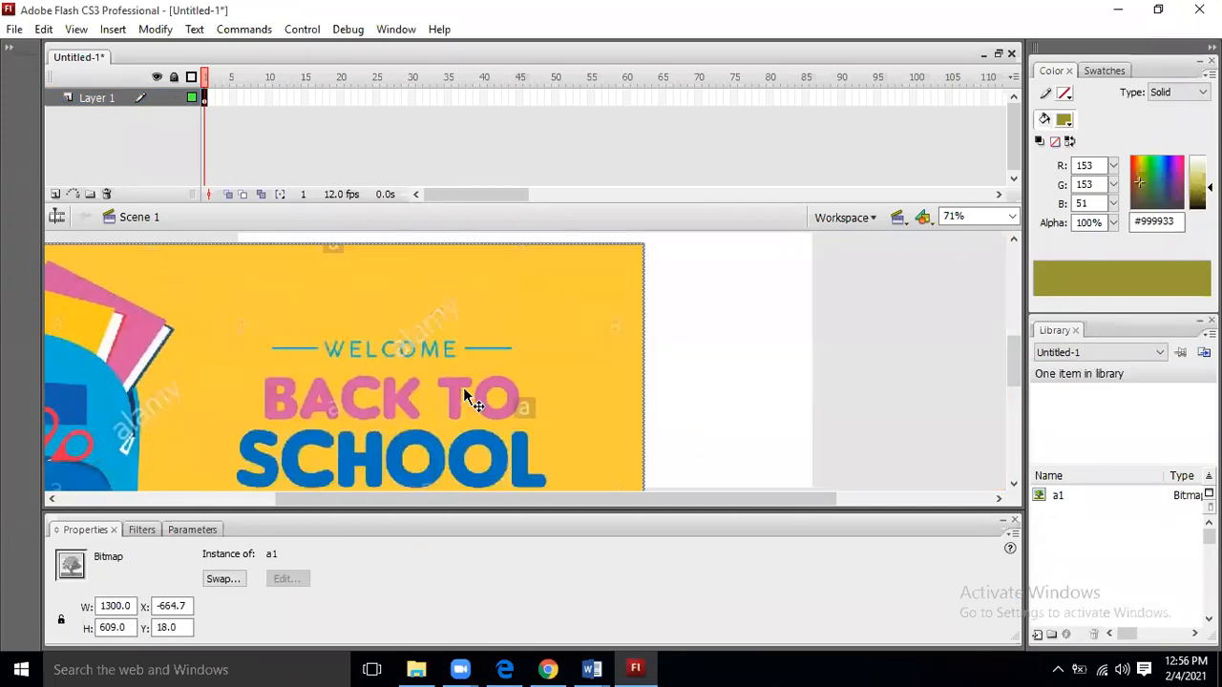
{"action": "double_click", "coordinate": [114, 606]}
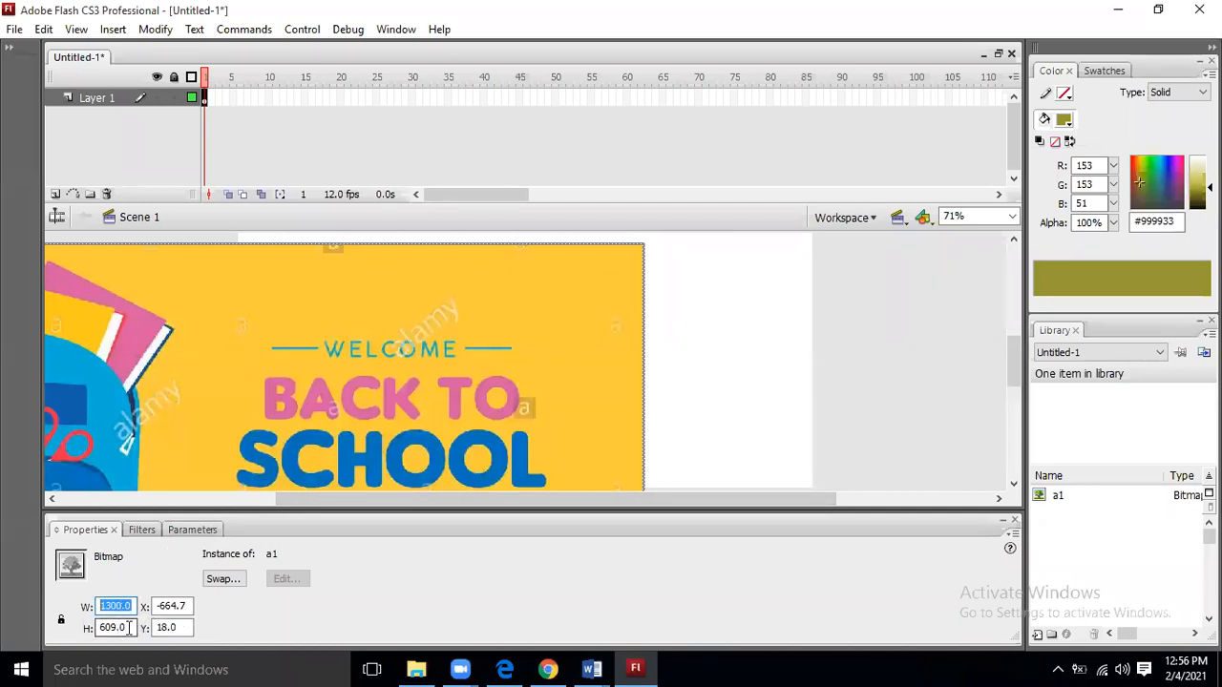
{"action": "type", "text": "900"}
{"action": "key", "text": "Tab"}
{"action": "type", "text": "4"}
{"action": "left_click", "coordinate": [488, 431]}
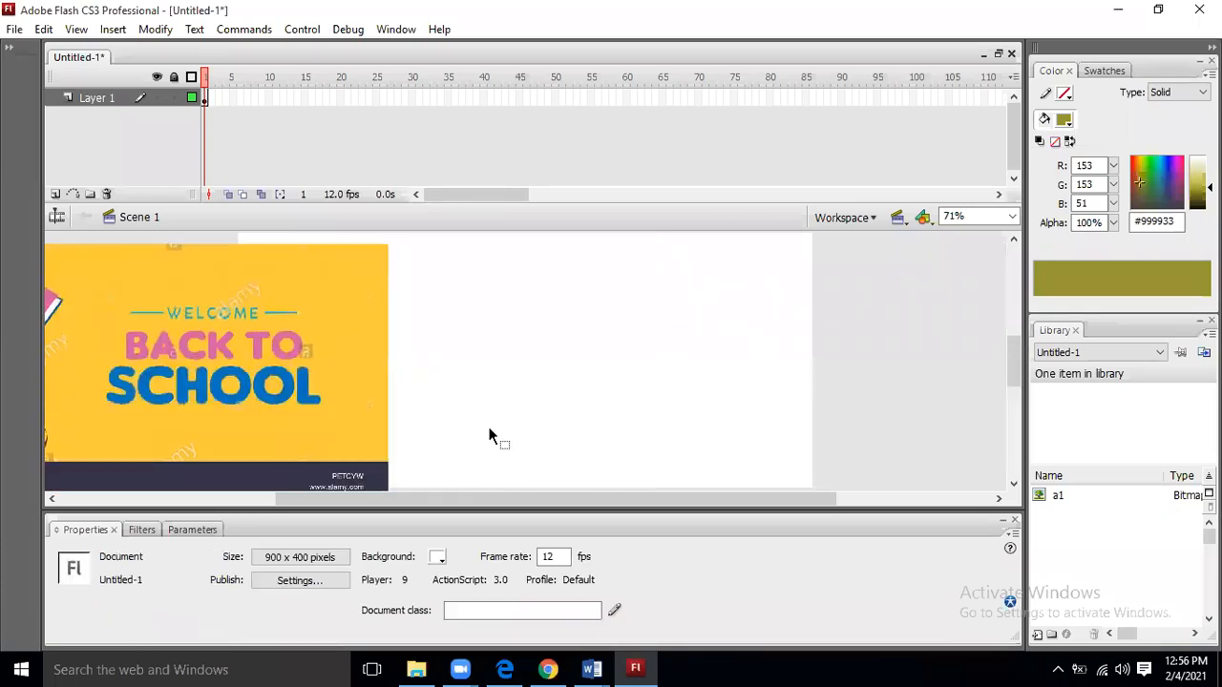
{"action": "left_click_drag", "start_coordinate": [338, 346], "coordinate": [198, 333]}
{"action": "left_click", "coordinate": [485, 337]}
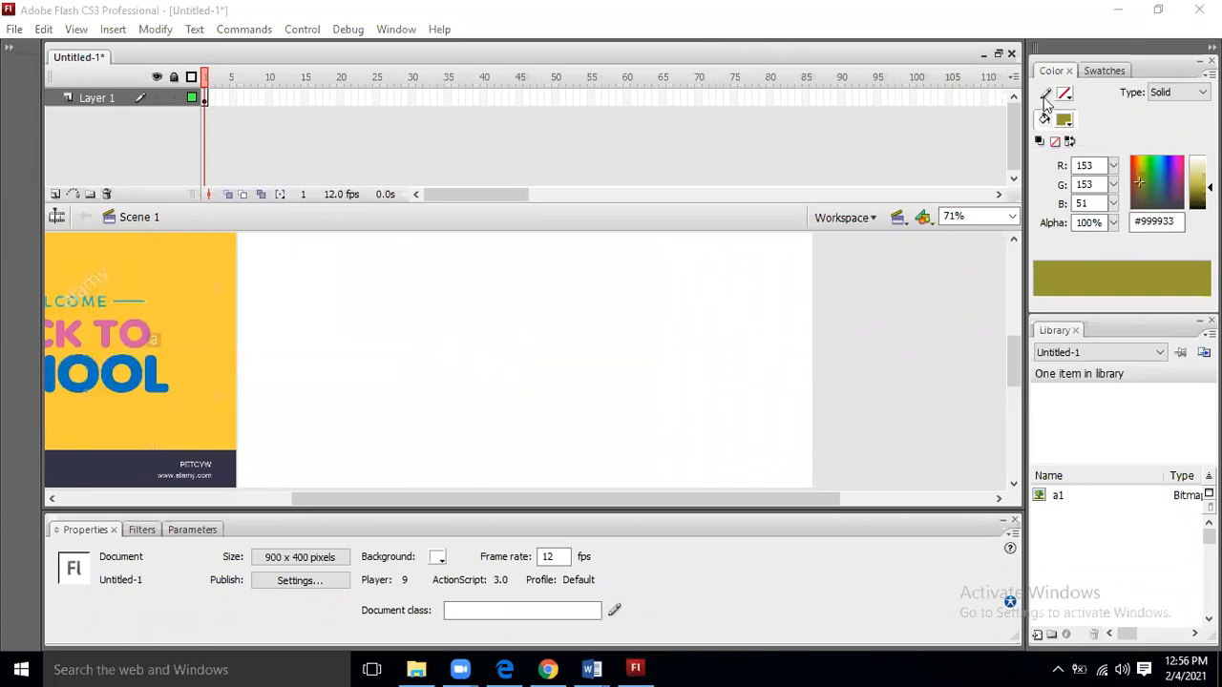
Insert a keyframe at frame 20 of Layer 1 and move the a1 image there so it covers the stage.
{"action": "left_click", "coordinate": [339, 99]}
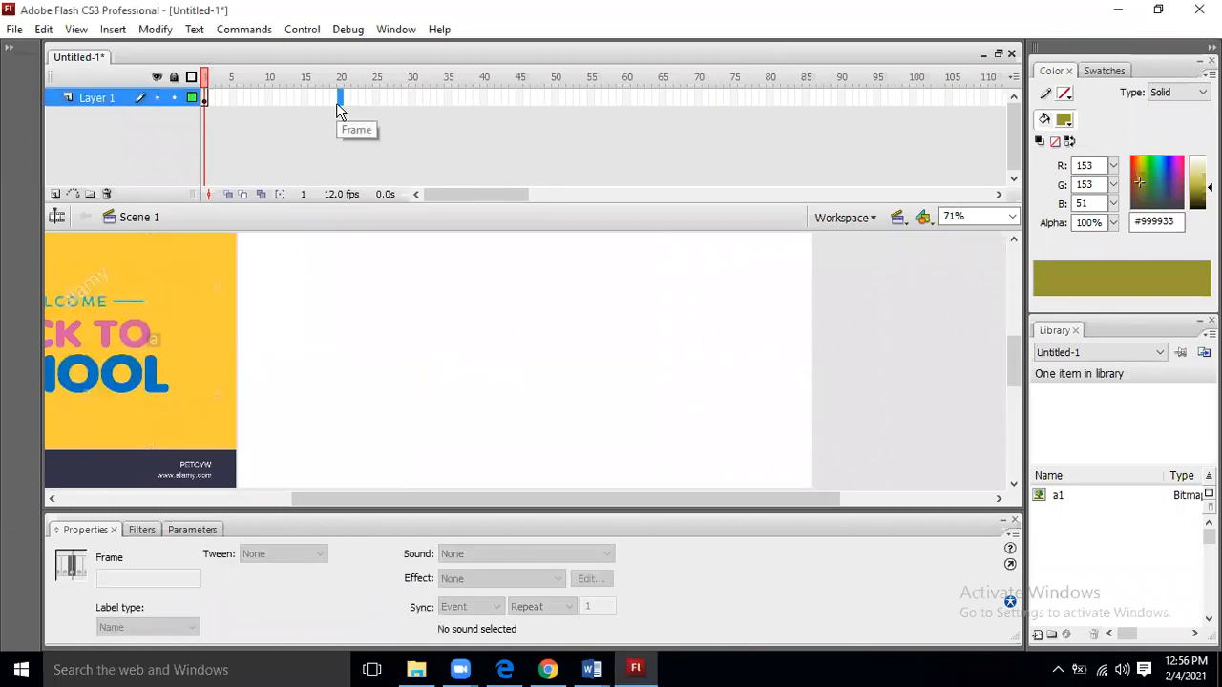
{"action": "key", "text": "F6"}
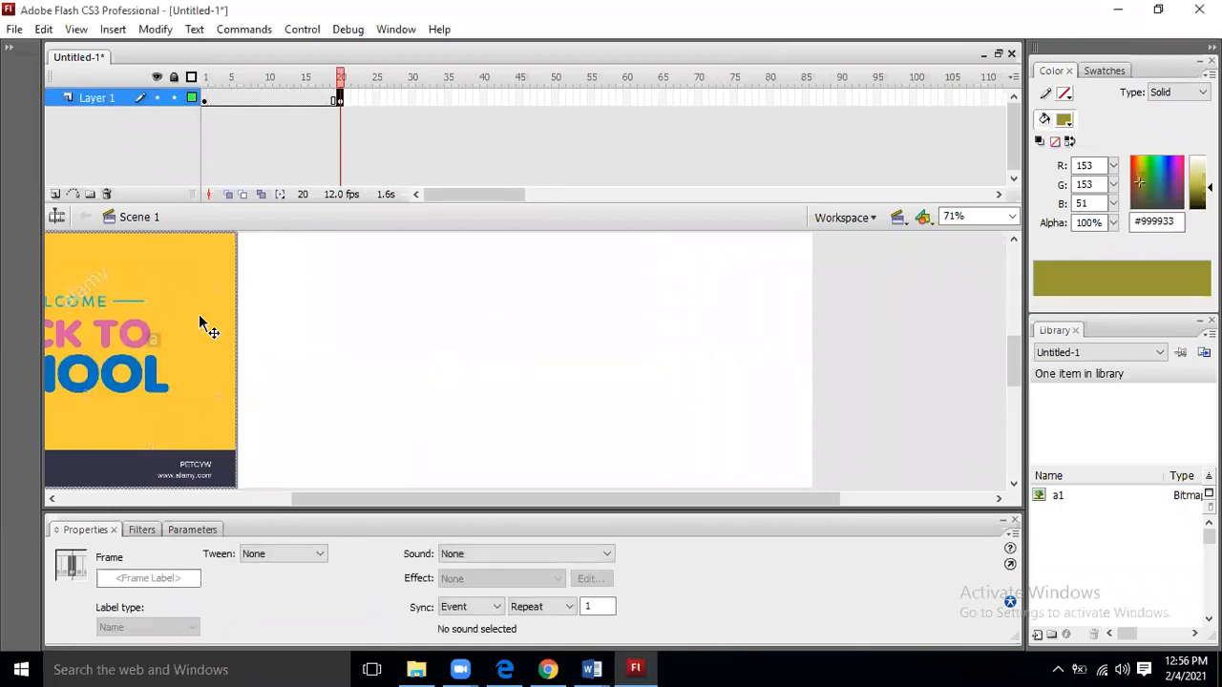
{"action": "left_click_drag", "start_coordinate": [165, 305], "coordinate": [737, 304]}
{"action": "left_click", "coordinate": [868, 316]}
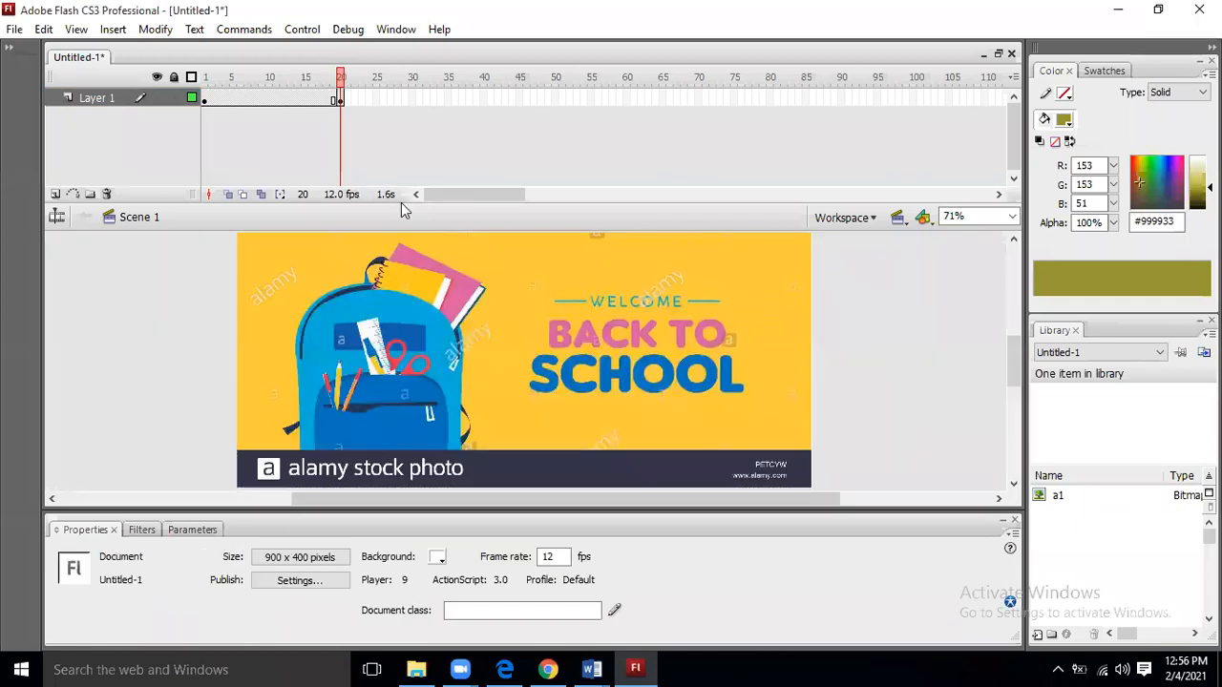
Create a motion tween between frames 1 and 20 of Layer 1 and play the animation.
{"action": "right_click", "coordinate": [254, 97]}
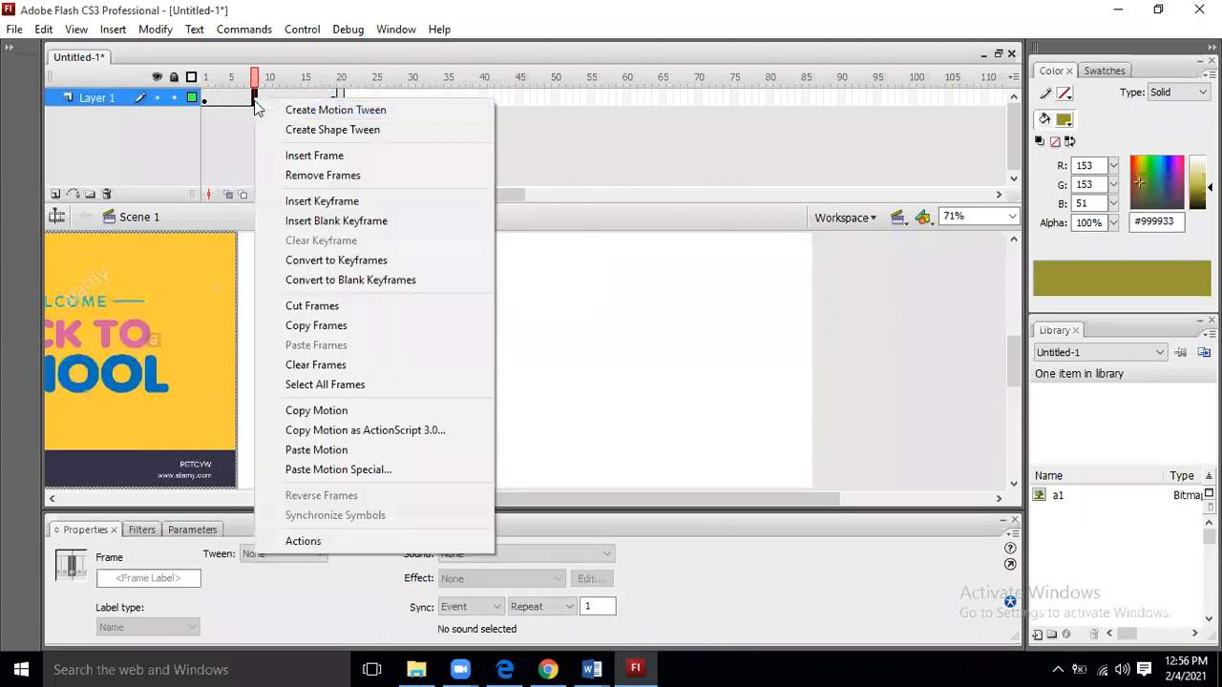
{"action": "left_click", "coordinate": [268, 111]}
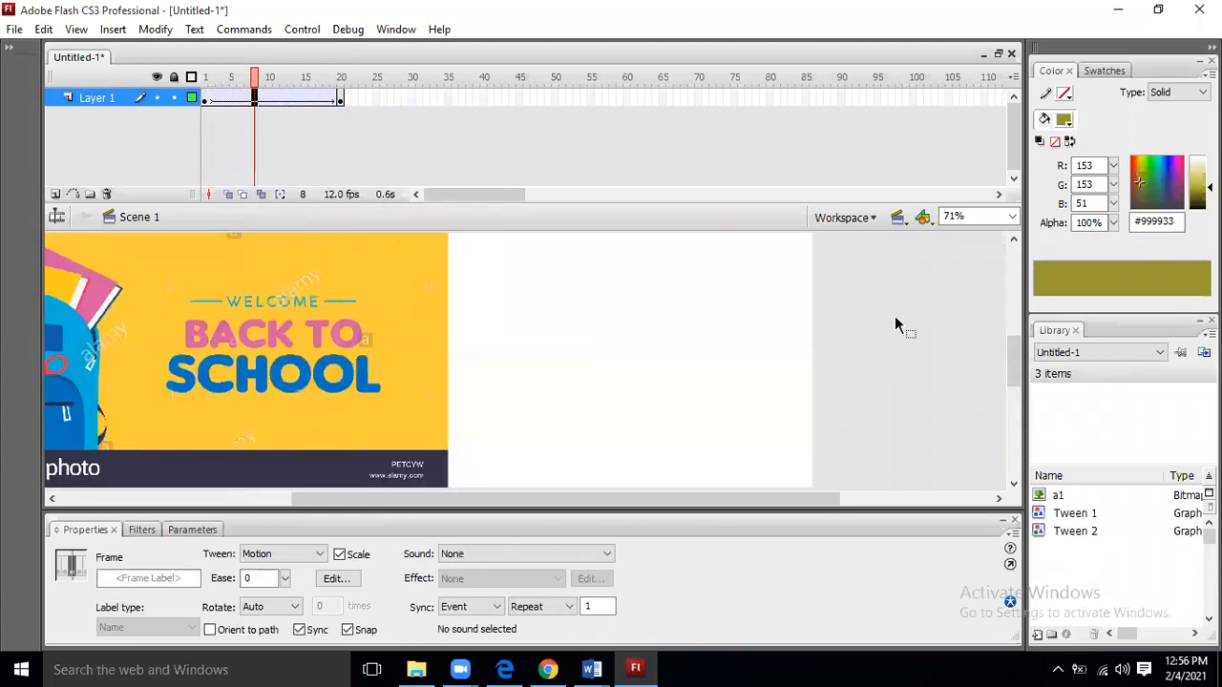
{"action": "key", "text": "Return"}
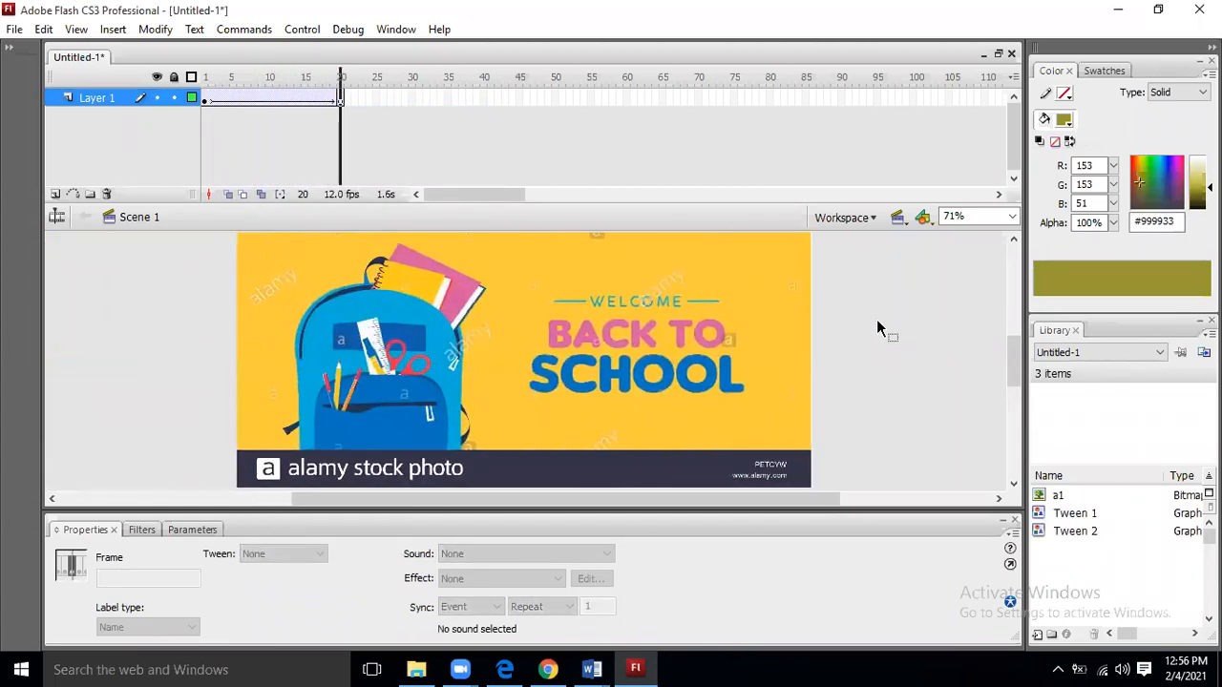
{"action": "left_click", "coordinate": [879, 329]}
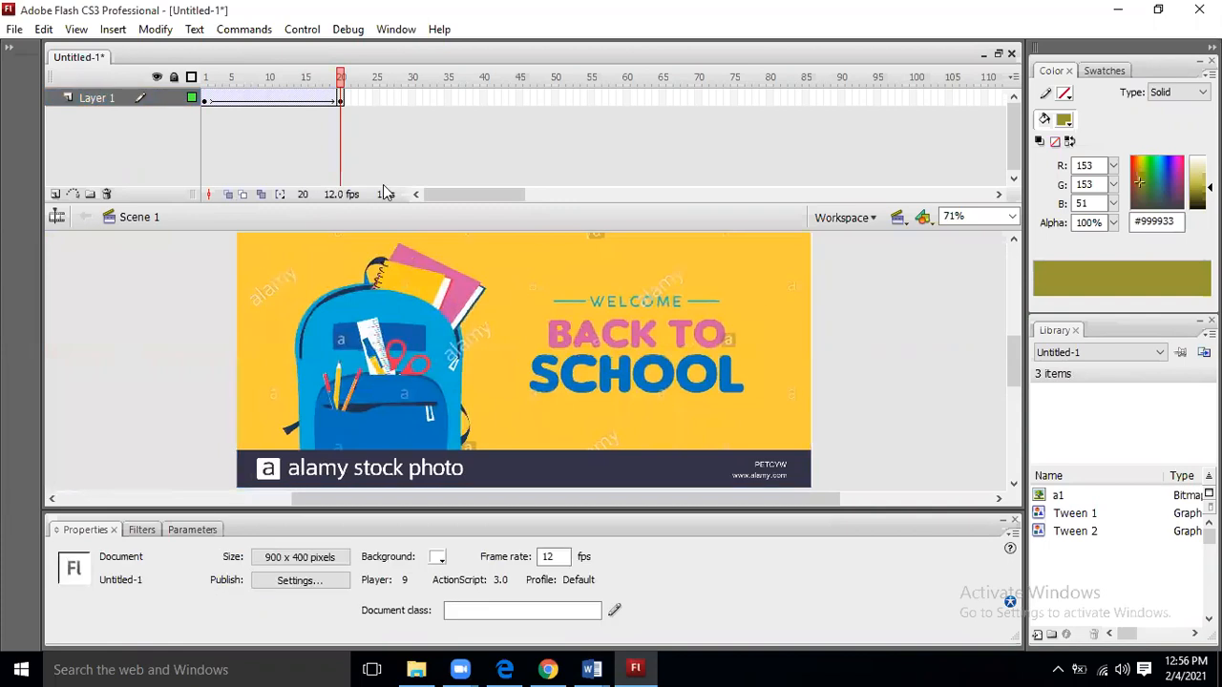
Insert a keyframe at frame 25 of Layer 1.
{"action": "left_click", "coordinate": [376, 98]}
{"action": "key", "text": "F6"}
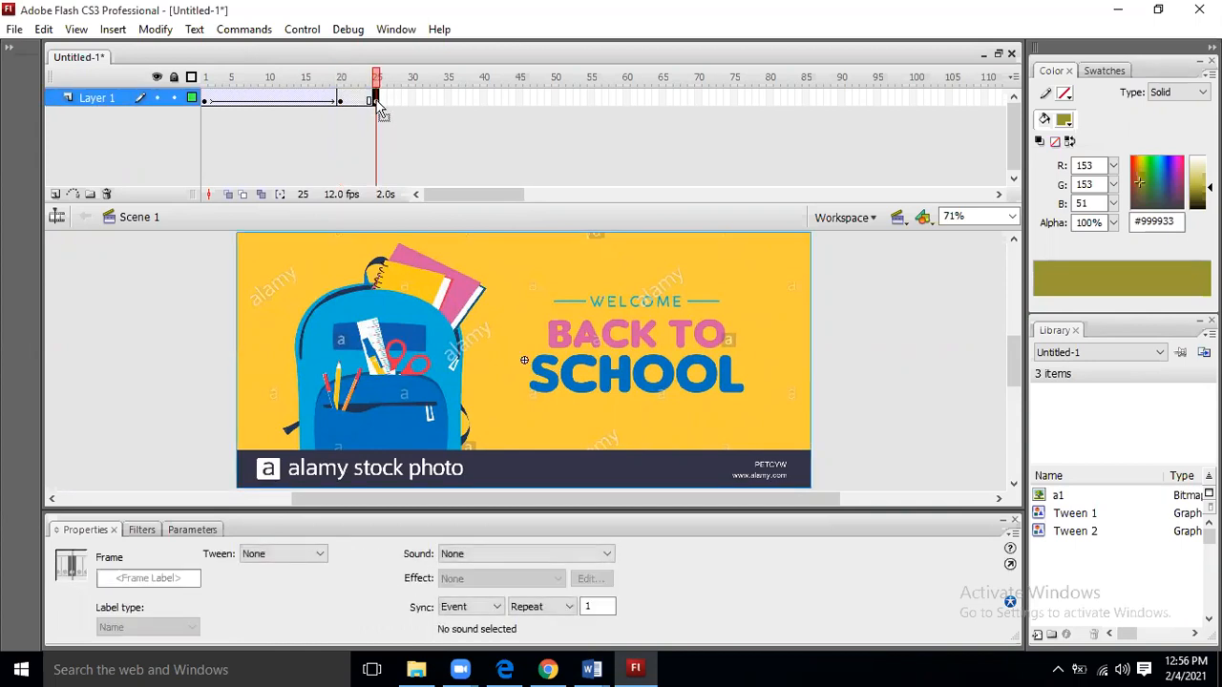
Clear the copied artwork from the keyframe at frame 26 and import the a2 image onto the stage.
{"action": "left_click", "coordinate": [453, 368]}
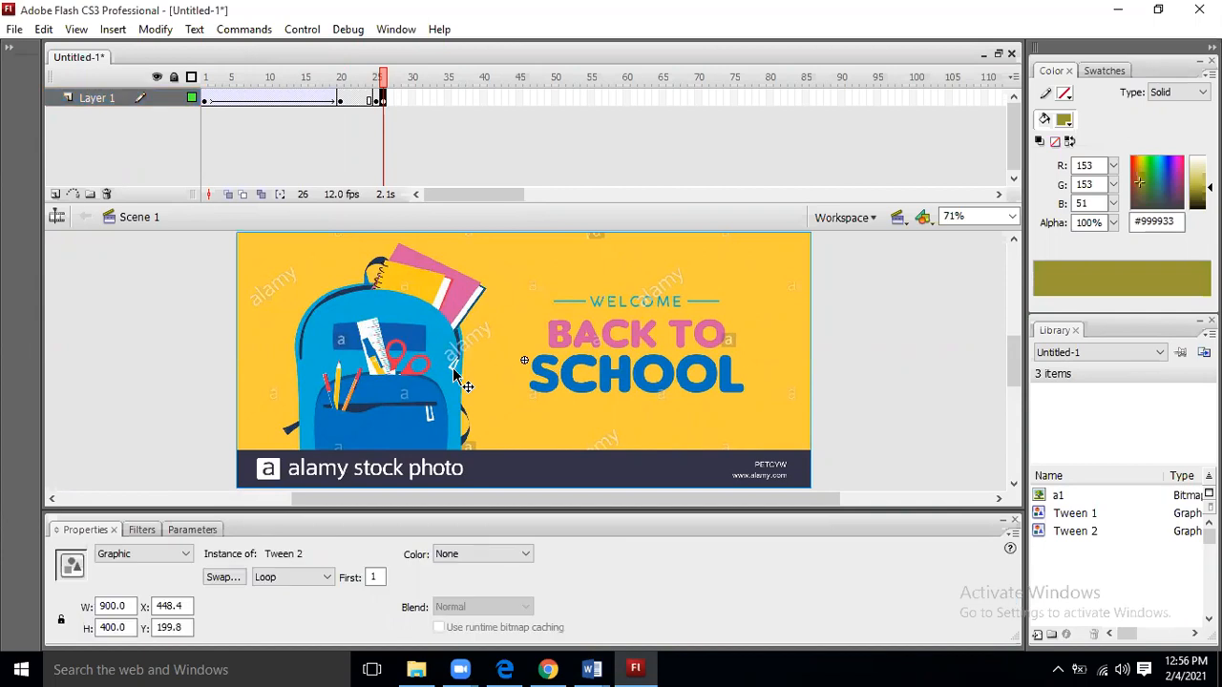
{"action": "key", "text": "F7"}
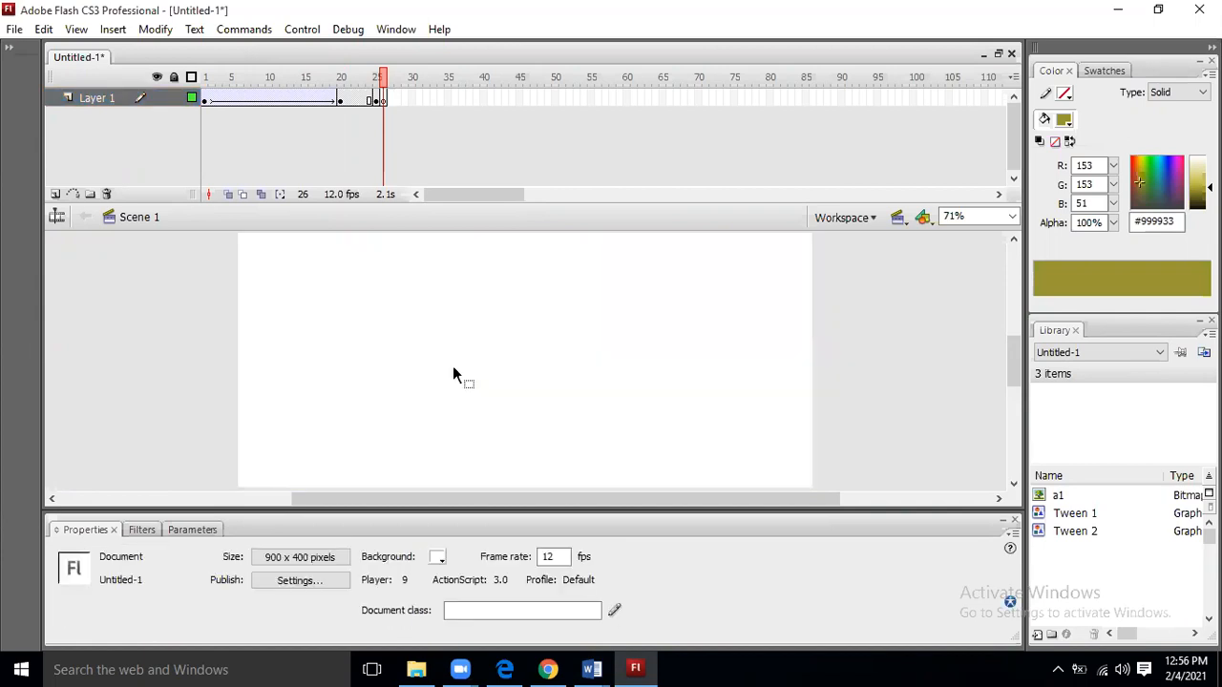
{"action": "left_click", "coordinate": [14, 29]}
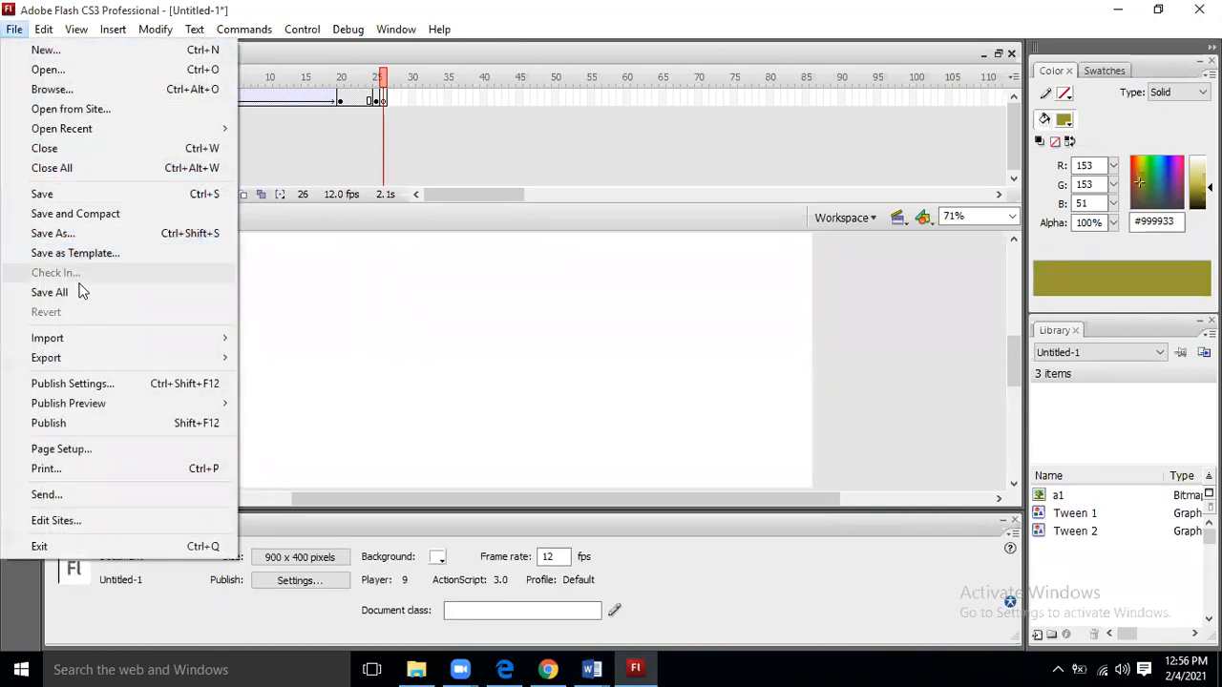
{"action": "mouse_move", "coordinate": [102, 335]}
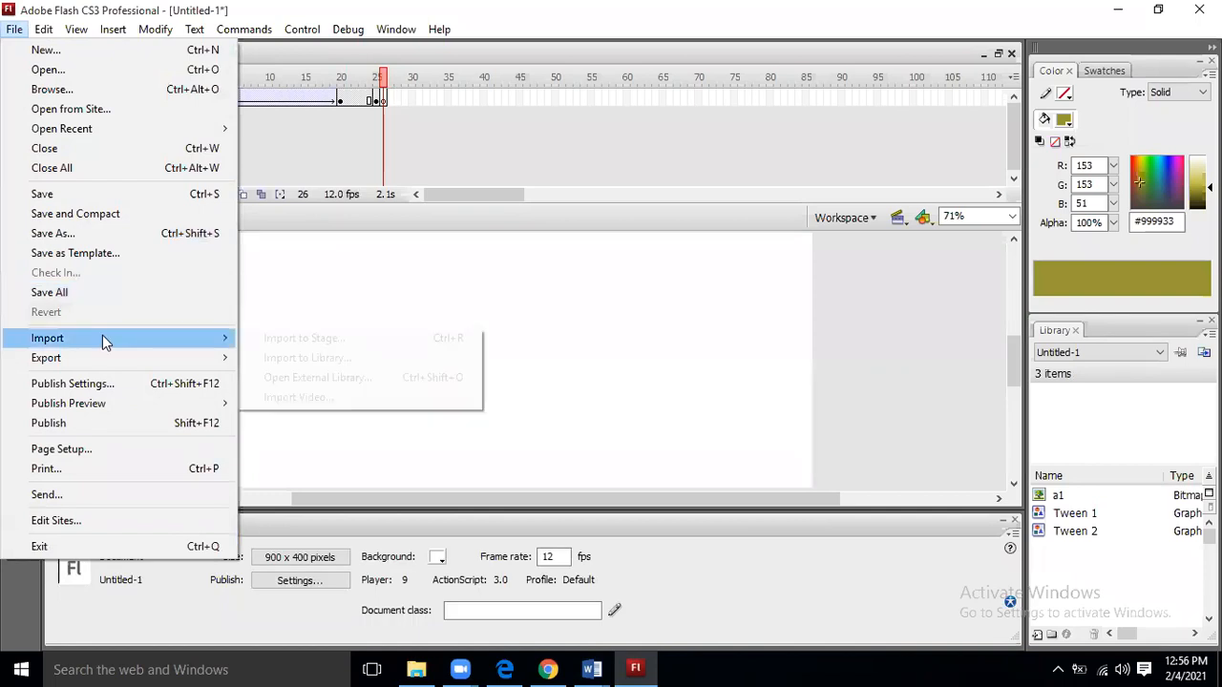
{"action": "left_click", "coordinate": [419, 345]}
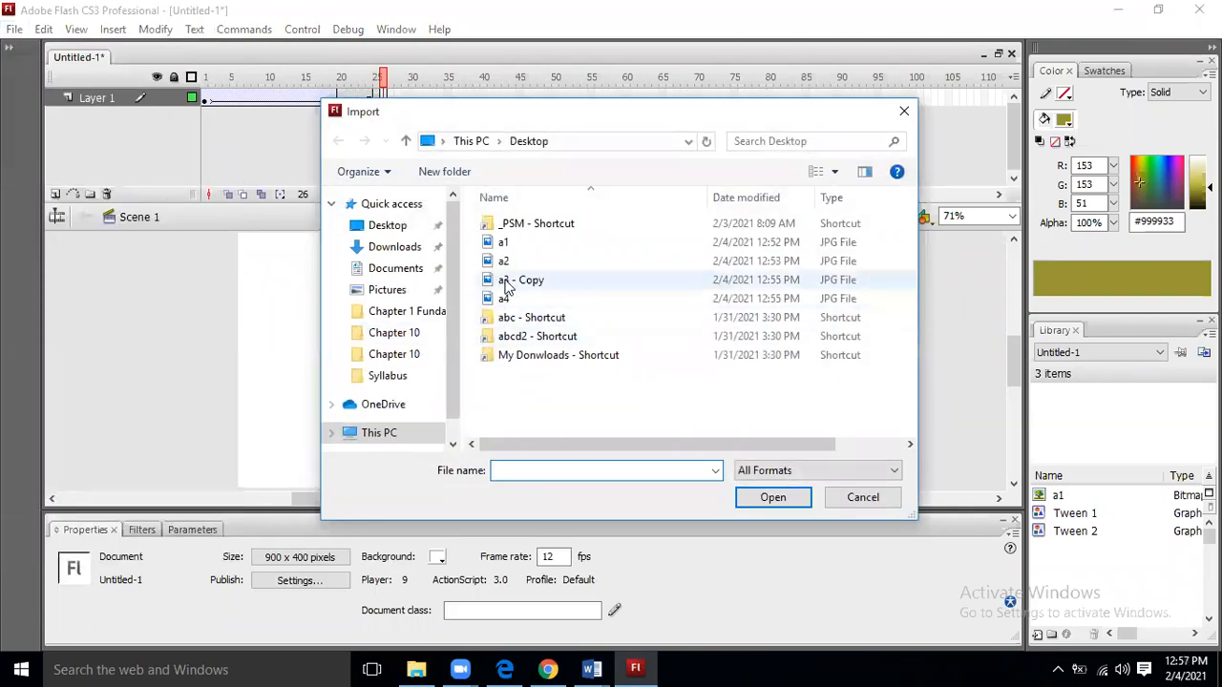
{"action": "double_click", "coordinate": [506, 262]}
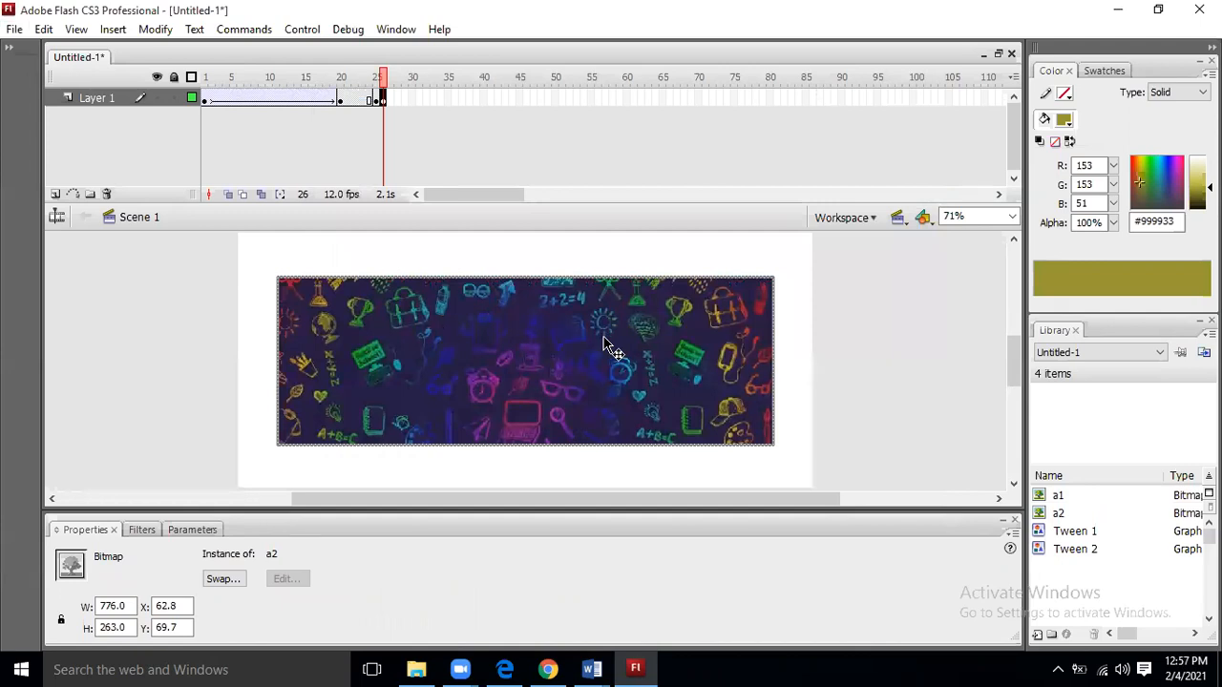
Set the a2 image's width to 900 and its height to 400.
{"action": "left_click_drag", "start_coordinate": [128, 606], "coordinate": [114, 606]}
{"action": "key", "text": "ctrl+a"}
{"action": "type", "text": "900"}
{"action": "key", "text": "Tab"}
{"action": "type", "text": "4"}
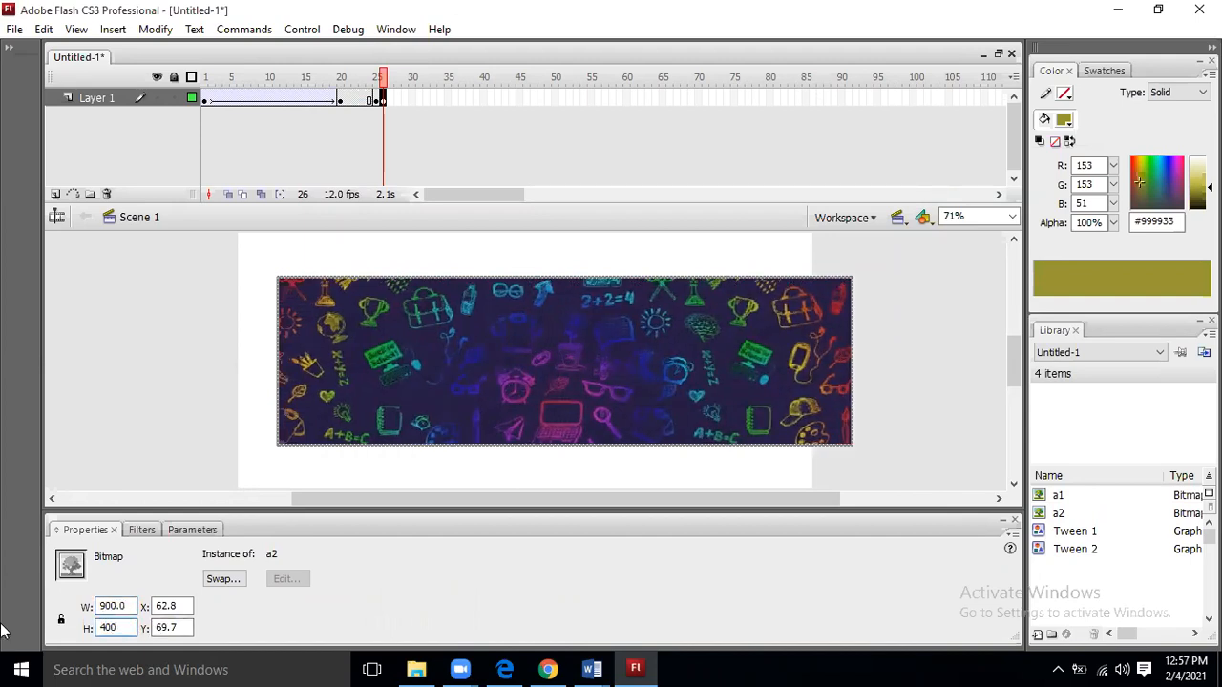
{"action": "type", "text": "00"}
{"action": "key", "text": "Return"}
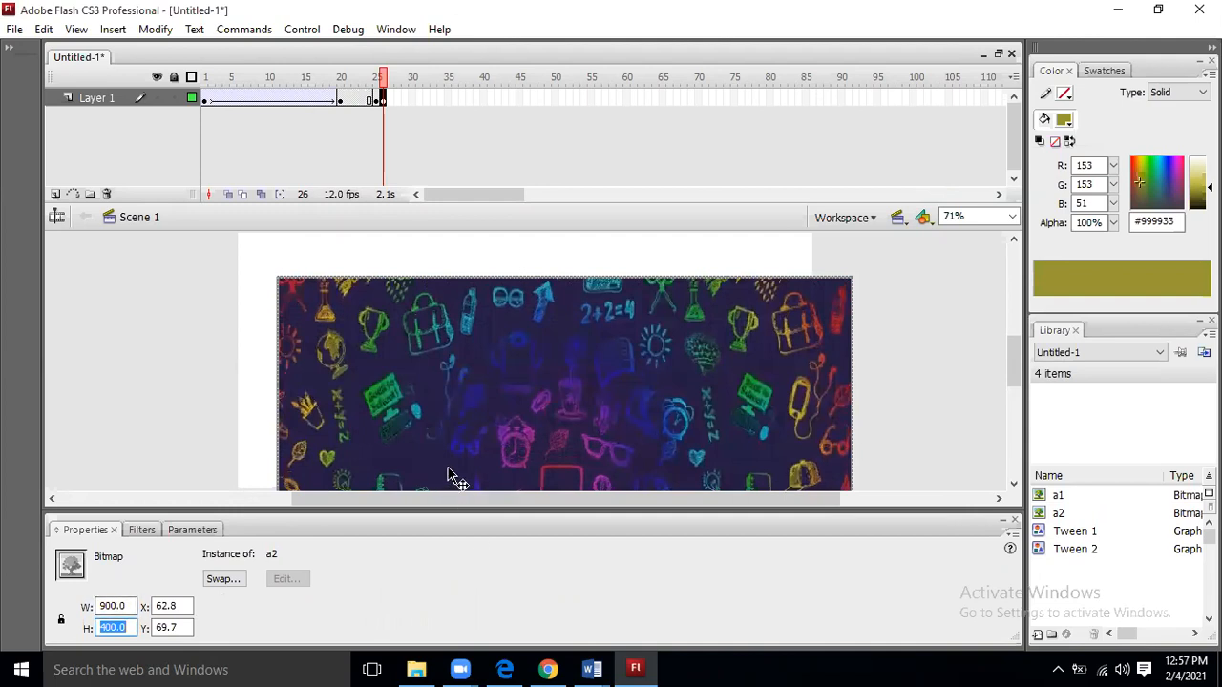
Compare with the artwork in frame 25, and move the a2 image in frame 26 to cover the whole stage.
{"action": "left_click", "coordinate": [377, 99]}
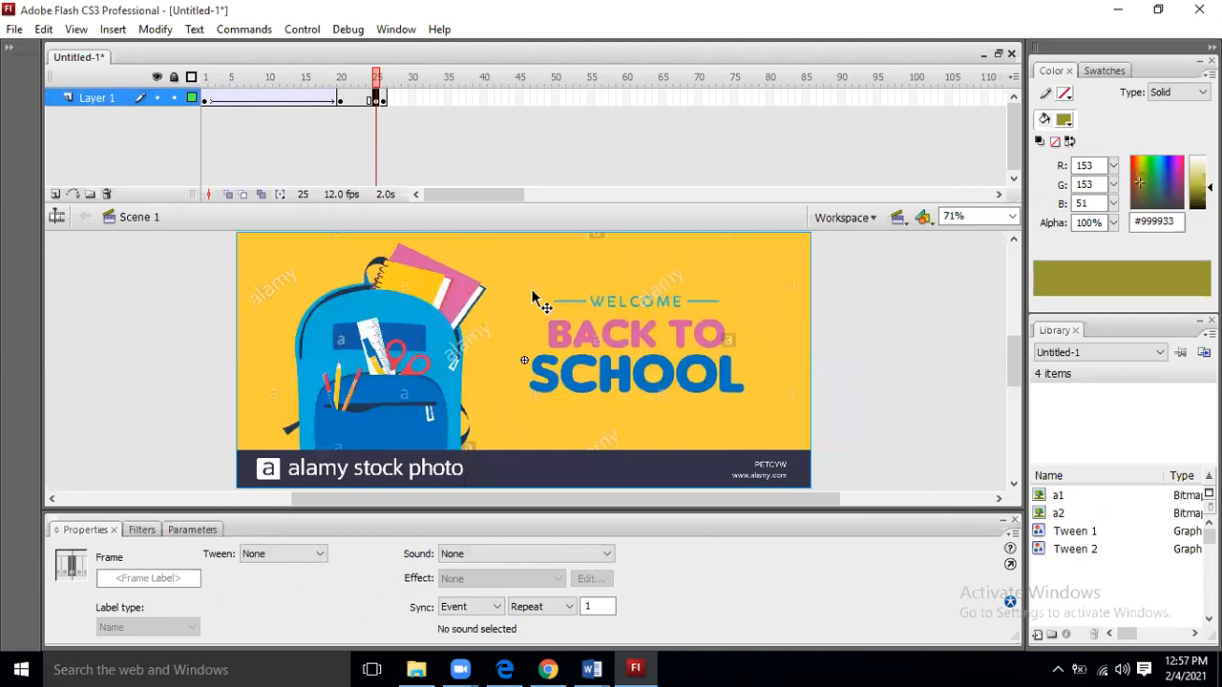
{"action": "left_click", "coordinate": [380, 83]}
{"action": "mouse_move", "coordinate": [623, 332]}
{"action": "left_mouse_down"}
{"action": "mouse_move", "coordinate": [560, 318]}
{"action": "mouse_move", "coordinate": [825, 256]}
{"action": "mouse_move", "coordinate": [559, 300]}
{"action": "mouse_move", "coordinate": [545, 278]}
{"action": "left_mouse_up"}
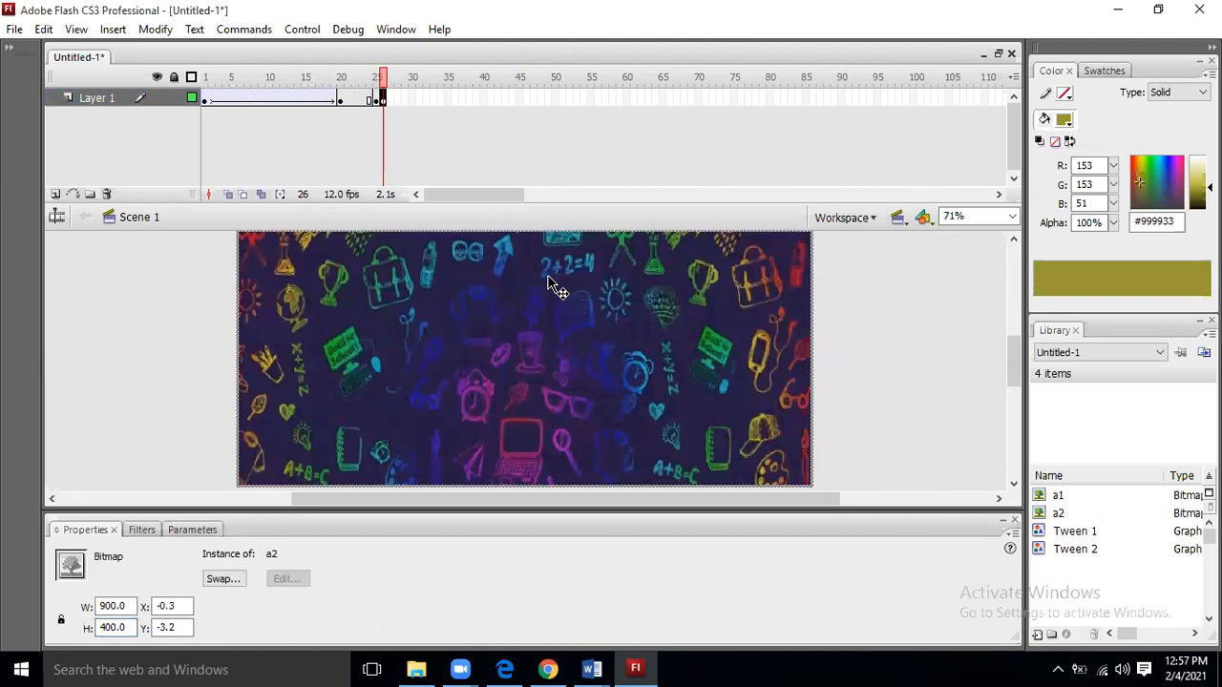
{"action": "left_click", "coordinate": [883, 314]}
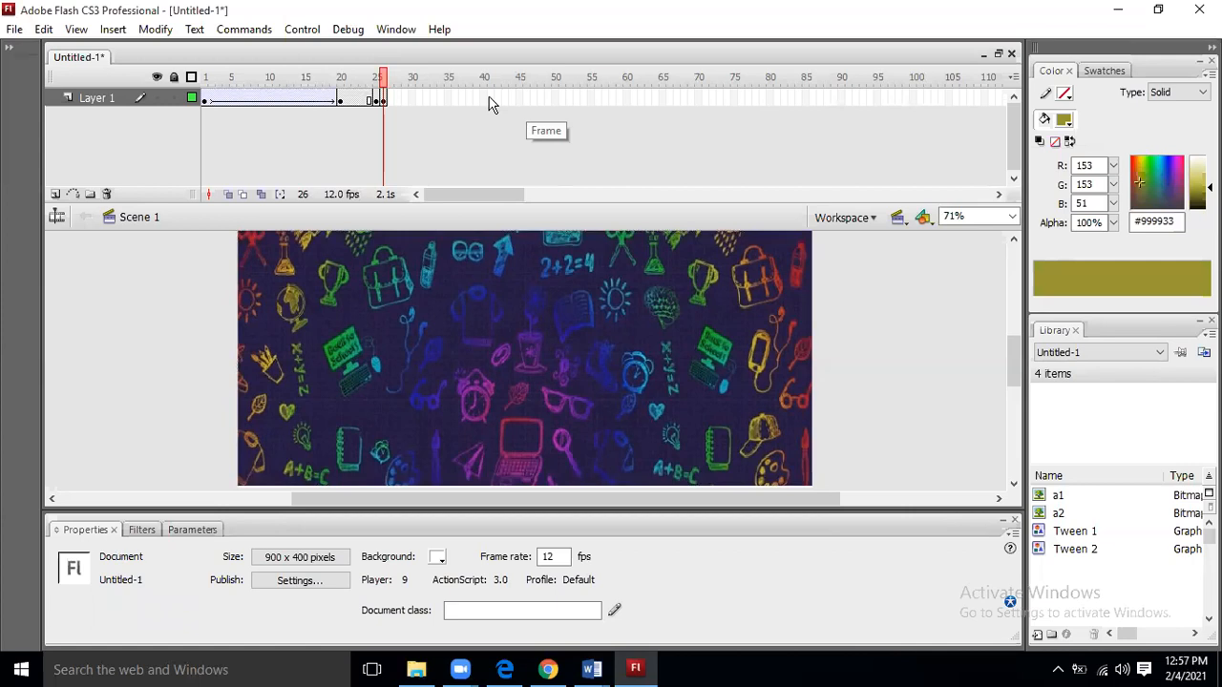
Insert keyframes at frames 45 and 46 of Layer 1.
{"action": "left_click", "coordinate": [520, 102]}
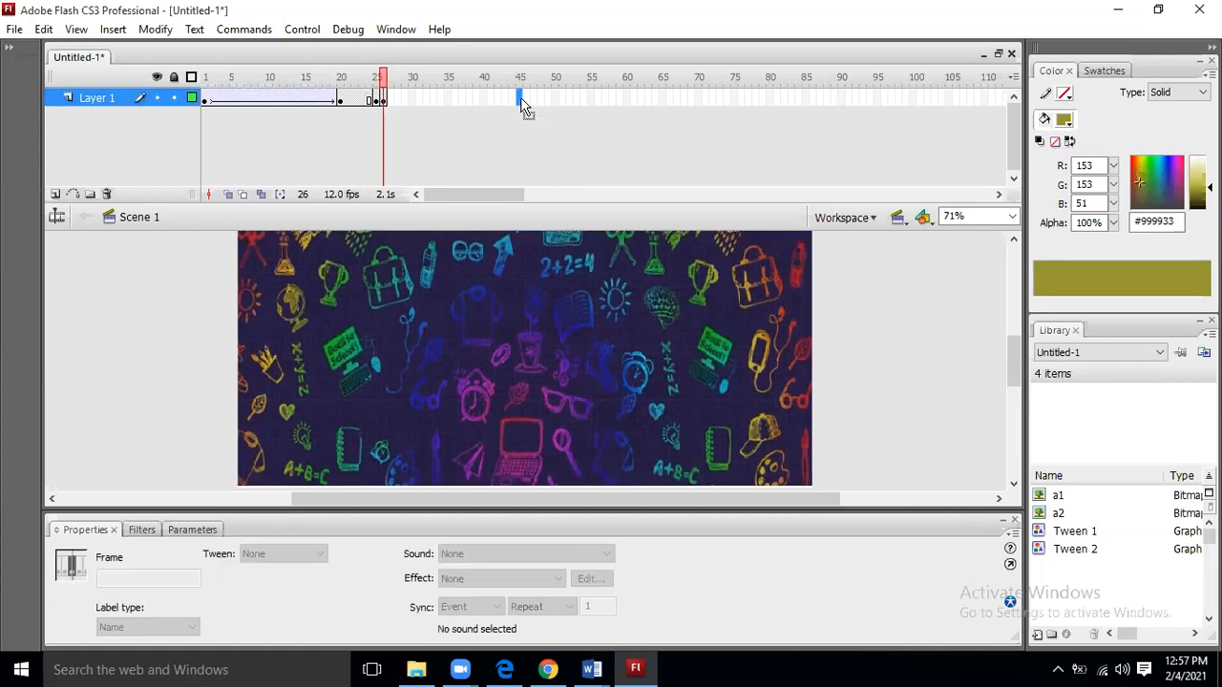
{"action": "key", "text": "F6"}
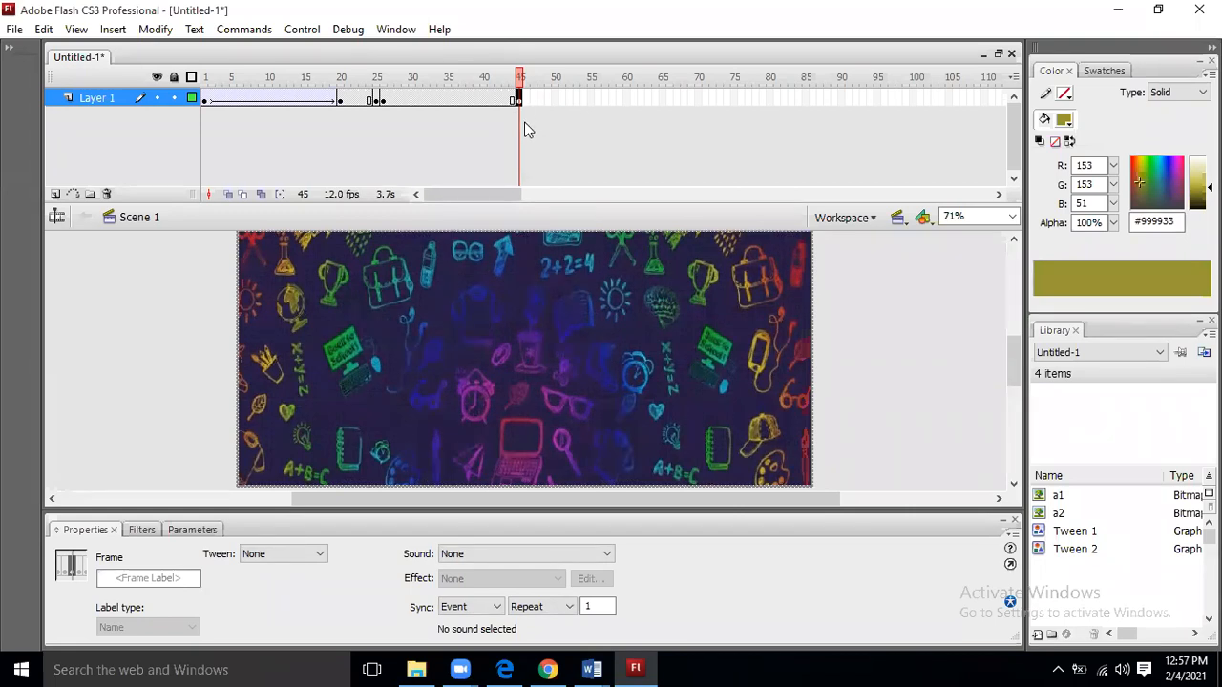
{"action": "key", "text": "F6"}
{"action": "key", "text": "F6"}
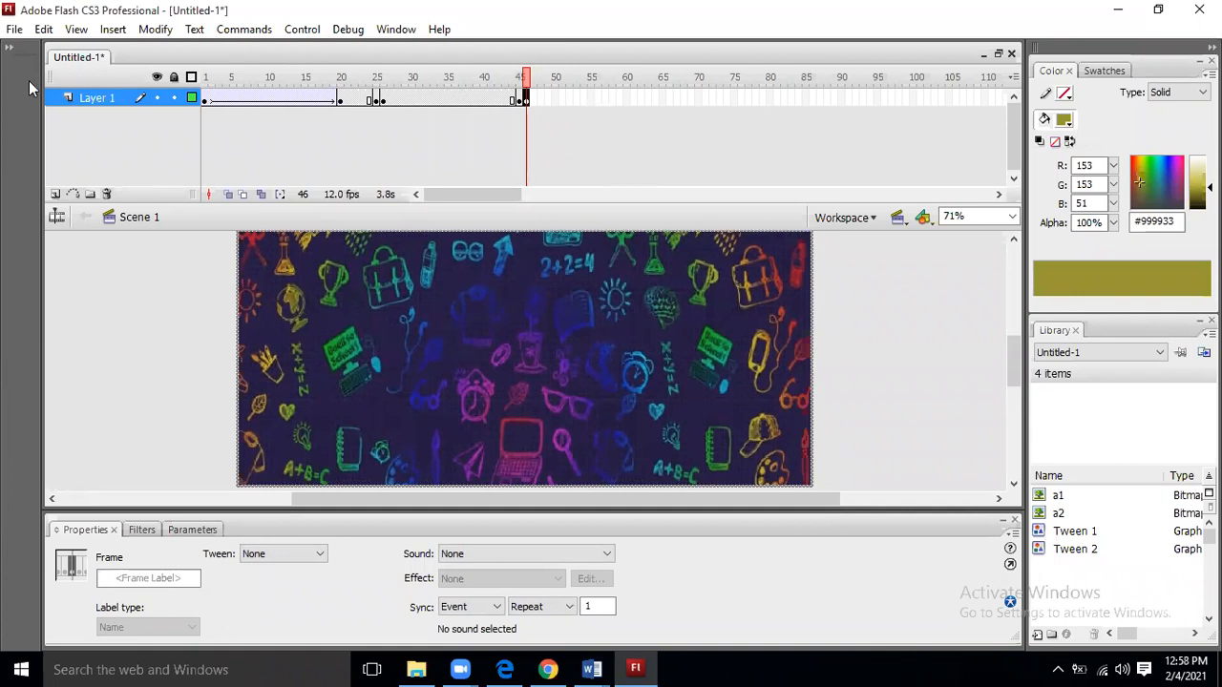
Import the image a3 - Copy onto the stage in frame 46.
{"action": "left_click", "coordinate": [13, 30]}
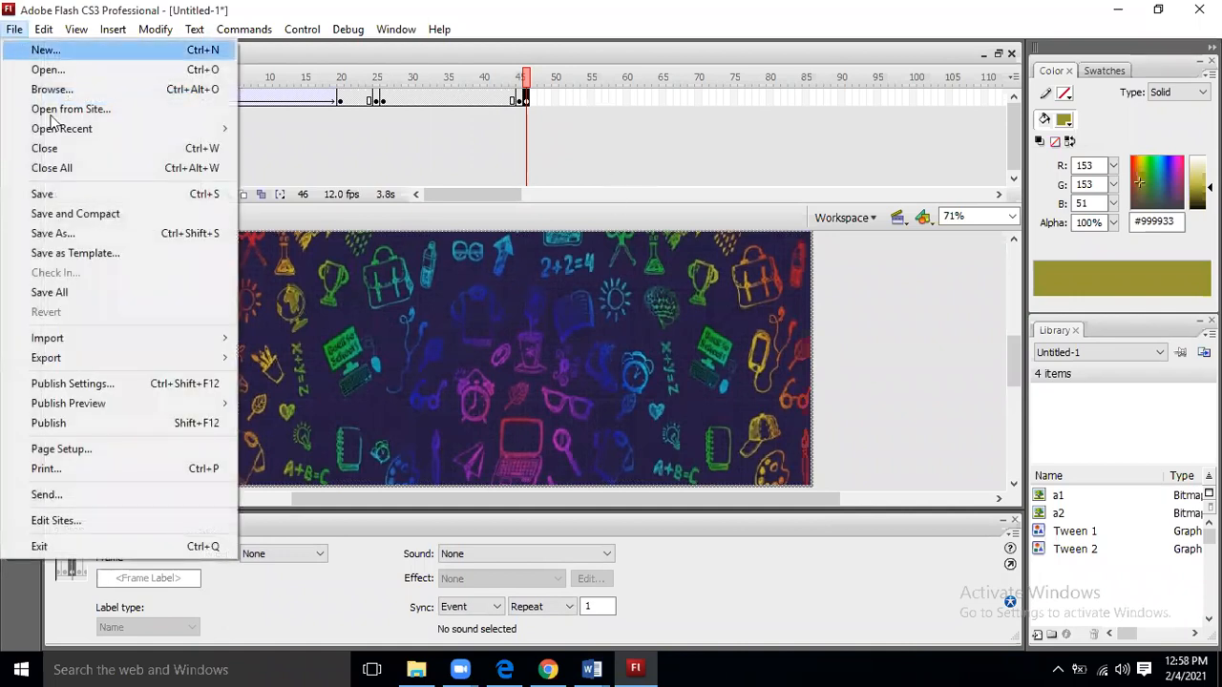
{"action": "mouse_move", "coordinate": [114, 347]}
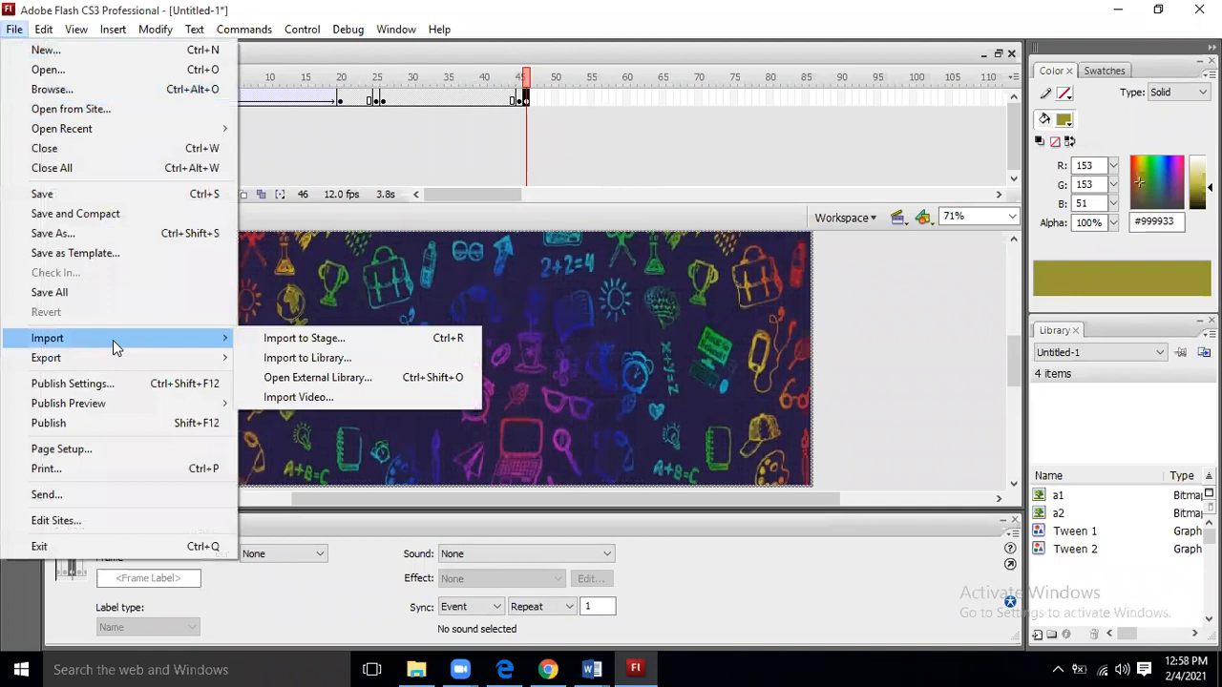
{"action": "left_click", "coordinate": [352, 334]}
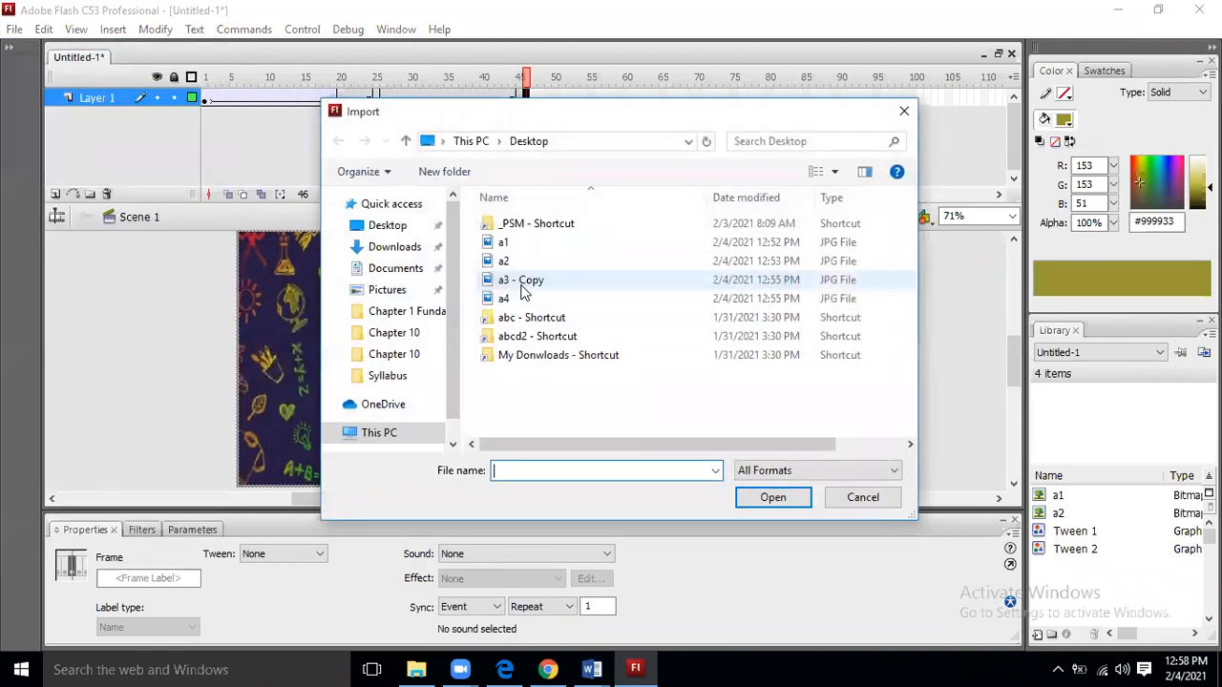
{"action": "double_click", "coordinate": [522, 281]}
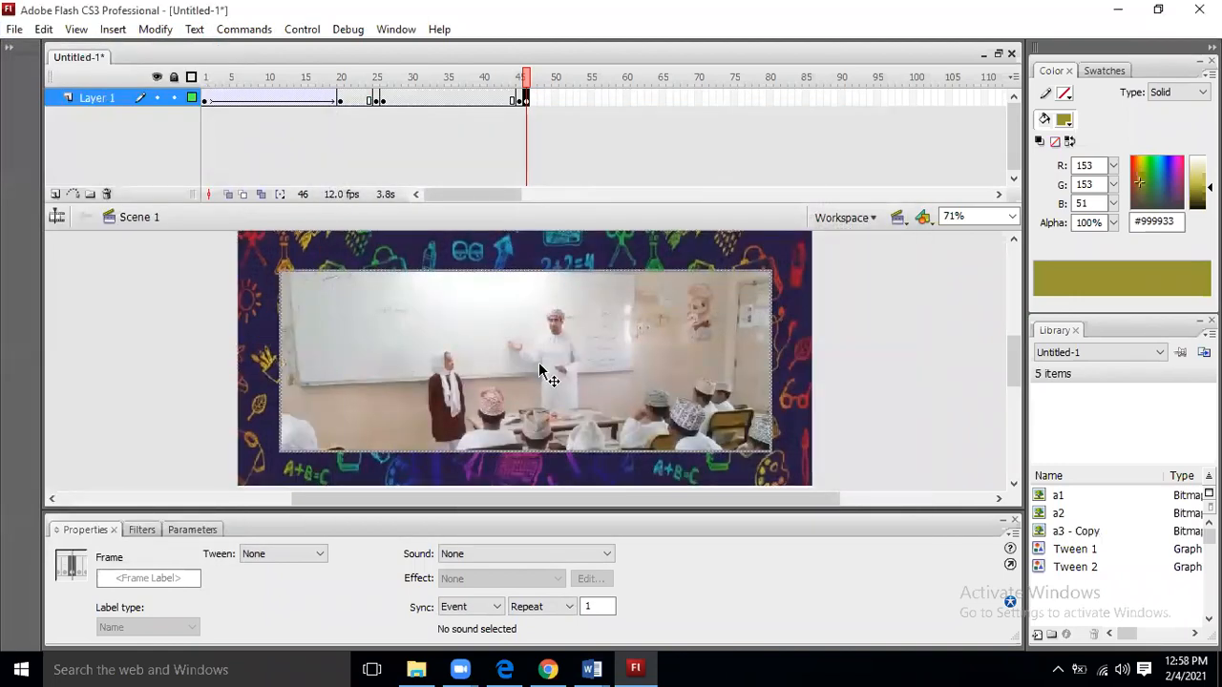
Resize the classroom photo to 900 by 400 and place it flush against the right edge of the a2 image.
{"action": "left_click_drag", "start_coordinate": [417, 441], "coordinate": [445, 378]}
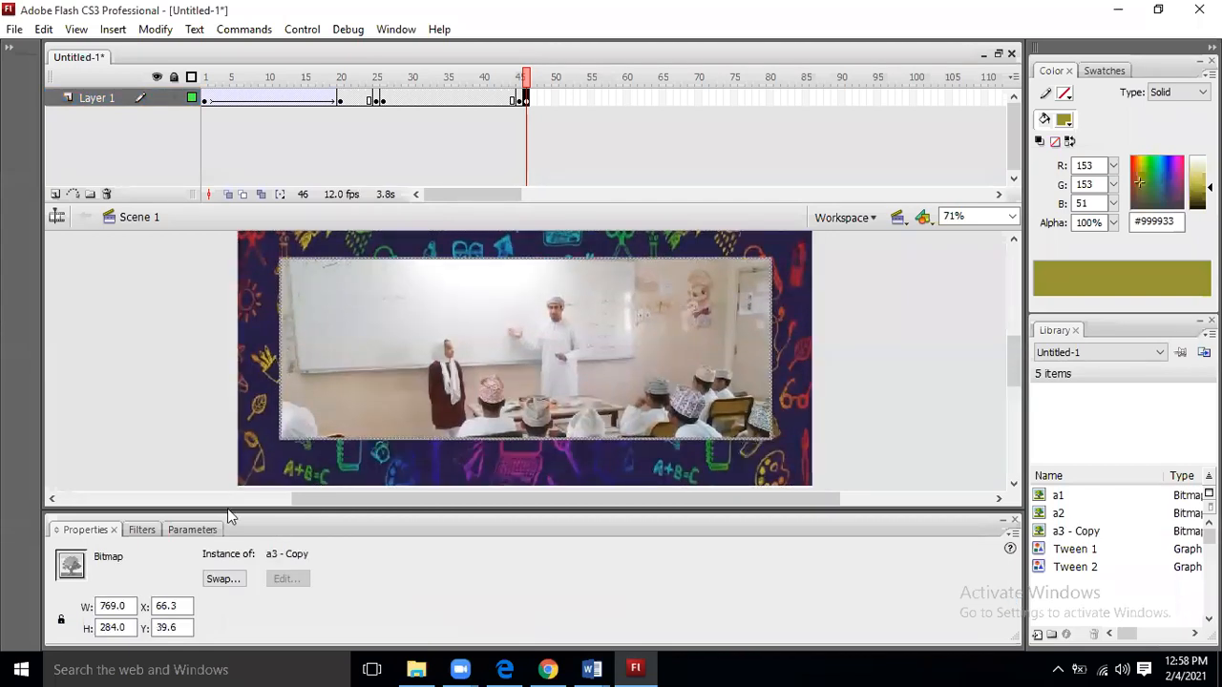
{"action": "double_click", "coordinate": [114, 606]}
{"action": "type", "text": "900"}
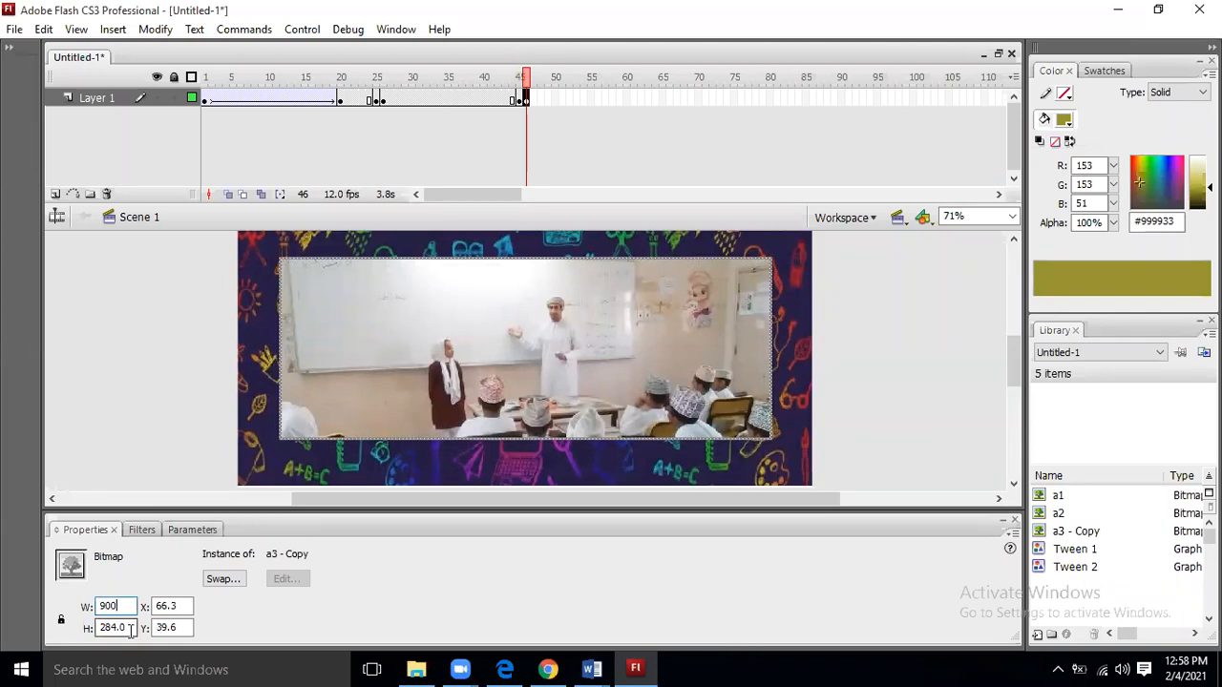
{"action": "double_click", "coordinate": [130, 629]}
{"action": "type", "text": "400"}
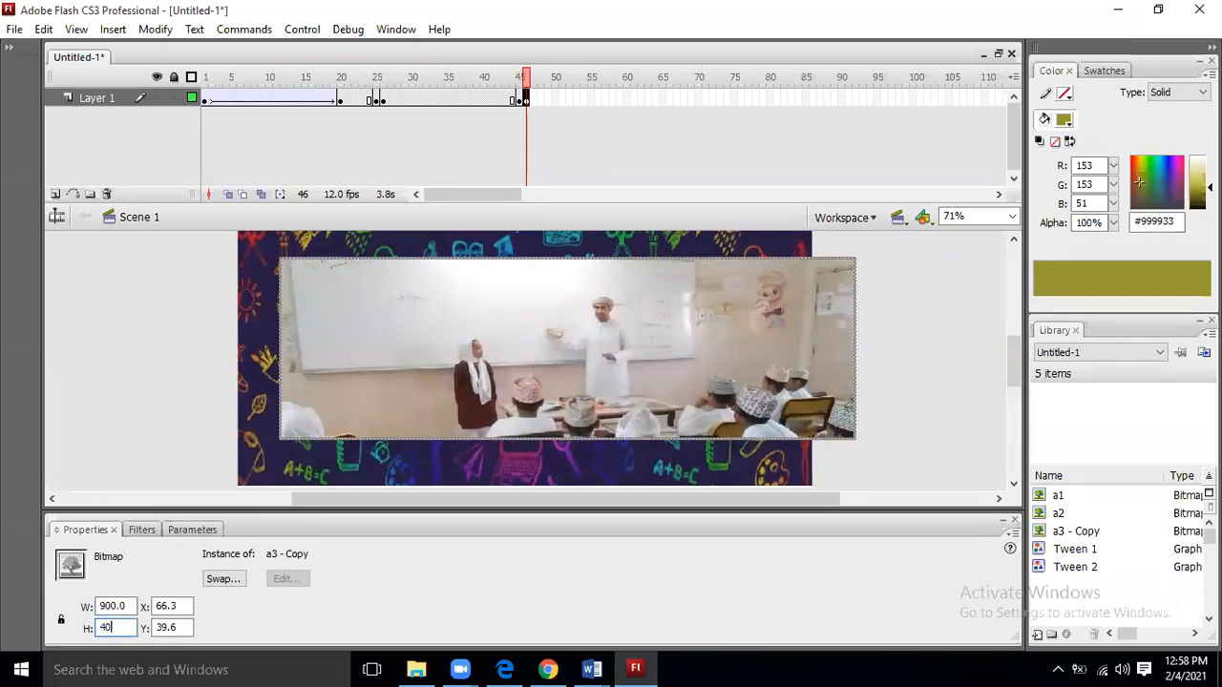
{"action": "left_click", "coordinate": [966, 322]}
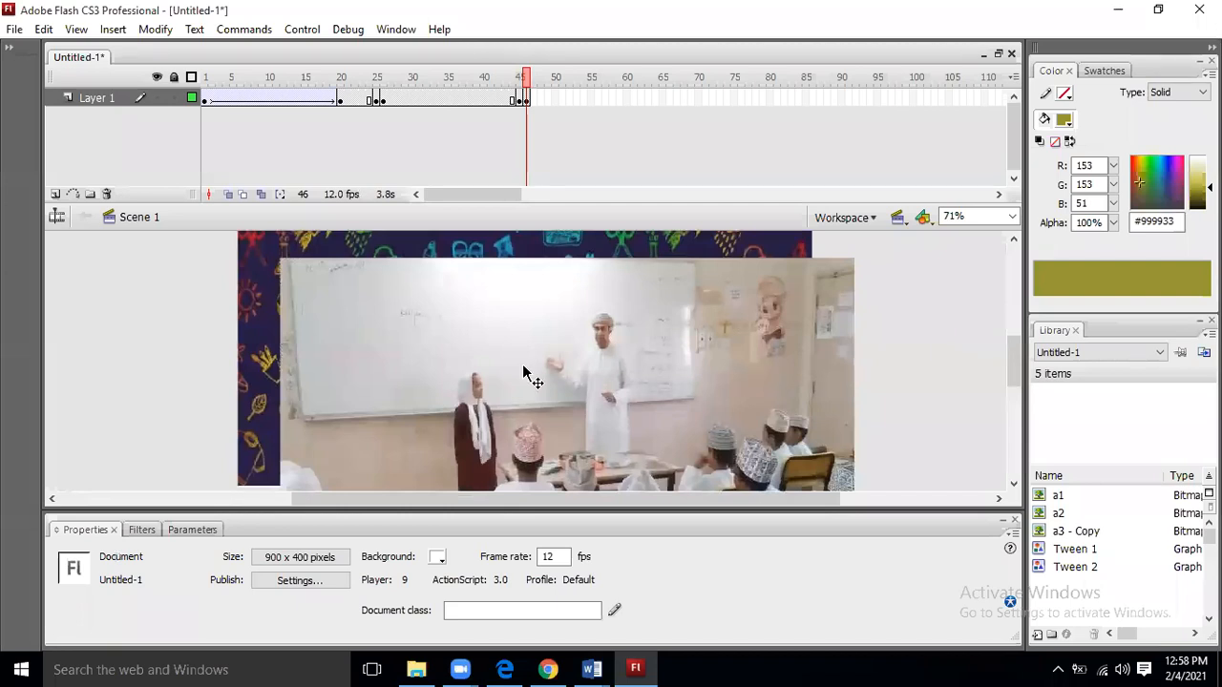
{"action": "left_click_drag", "start_coordinate": [500, 374], "coordinate": [897, 336]}
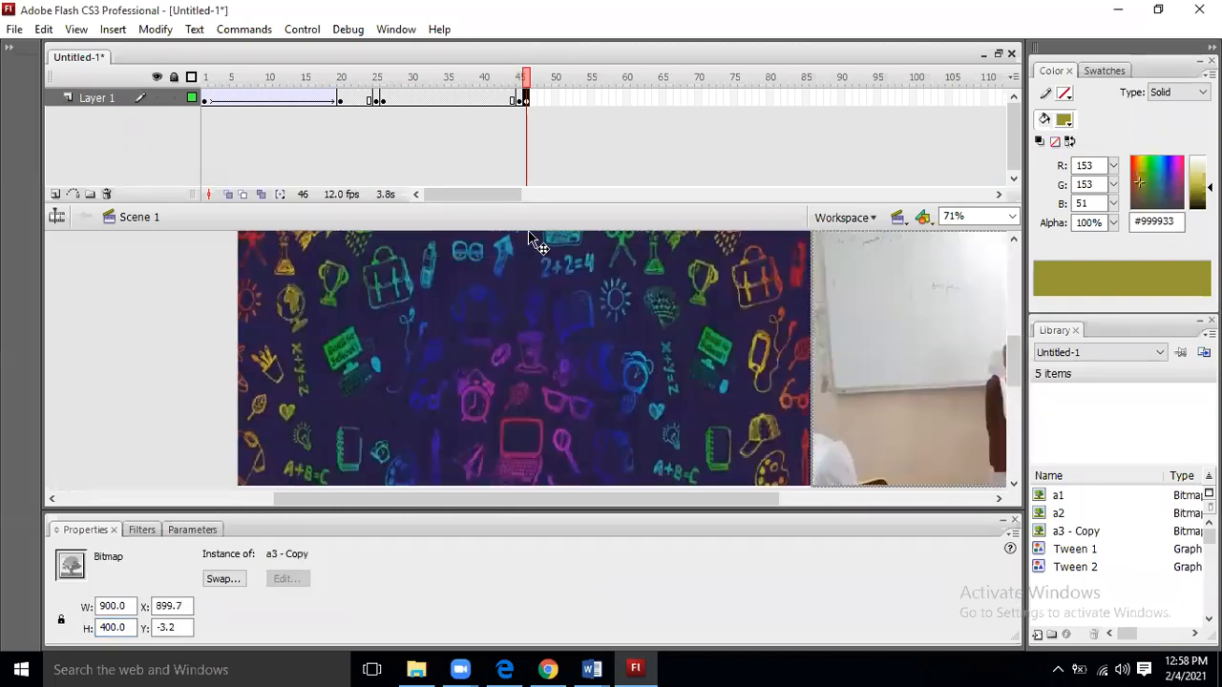
Insert a keyframe at frame 65 and shift both images left until the classroom photo covers the stage.
{"action": "left_click", "coordinate": [663, 98]}
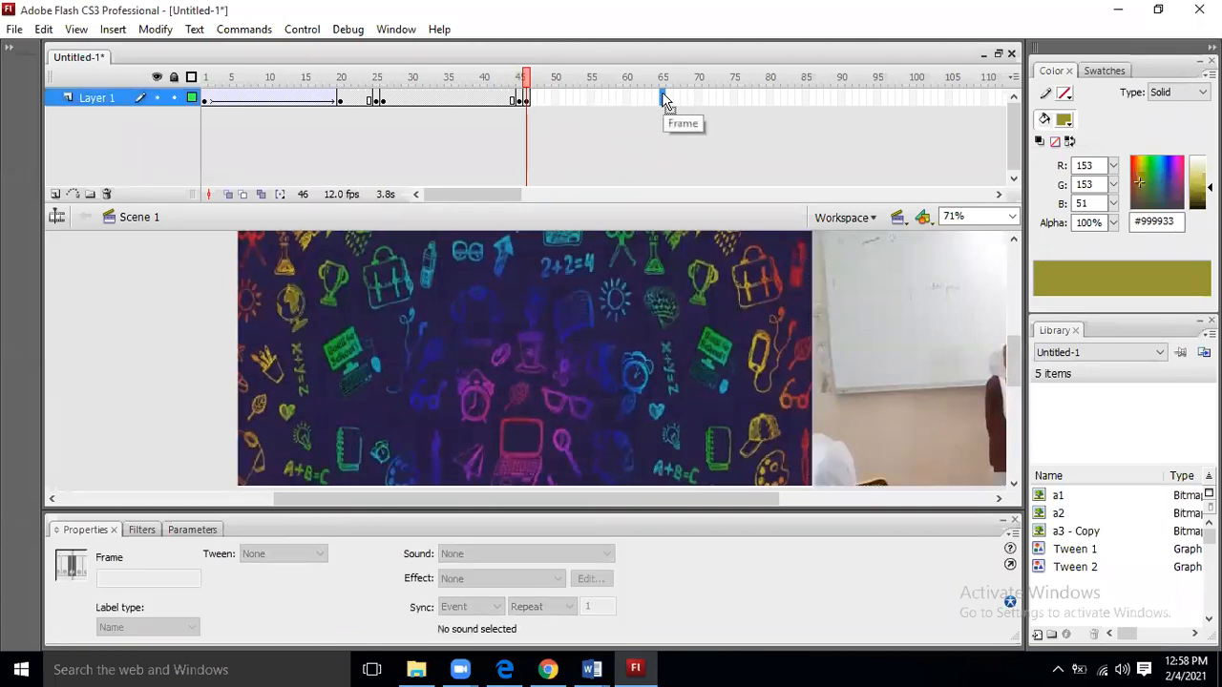
{"action": "key", "text": "F6"}
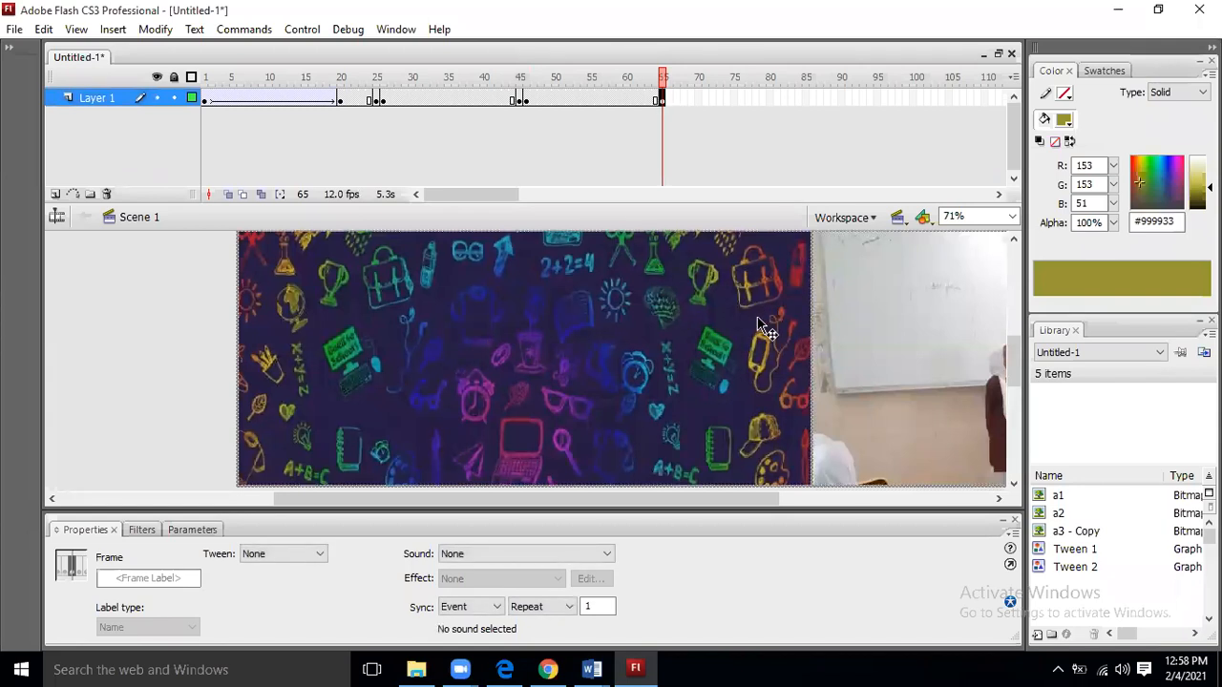
{"action": "left_click_drag", "start_coordinate": [621, 321], "coordinate": [183, 325]}
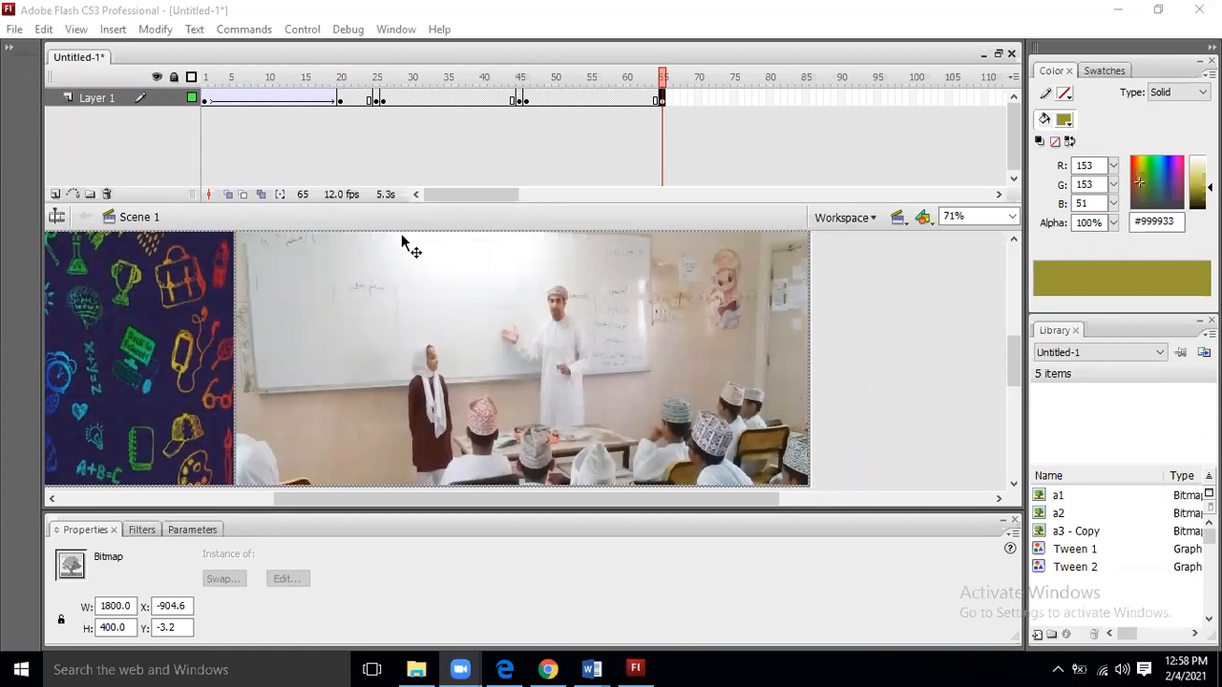
{"action": "left_click", "coordinate": [996, 334]}
Insert a keyframe at frame 66 and import the a4 image onto the stage.
{"action": "left_click", "coordinate": [662, 100]}
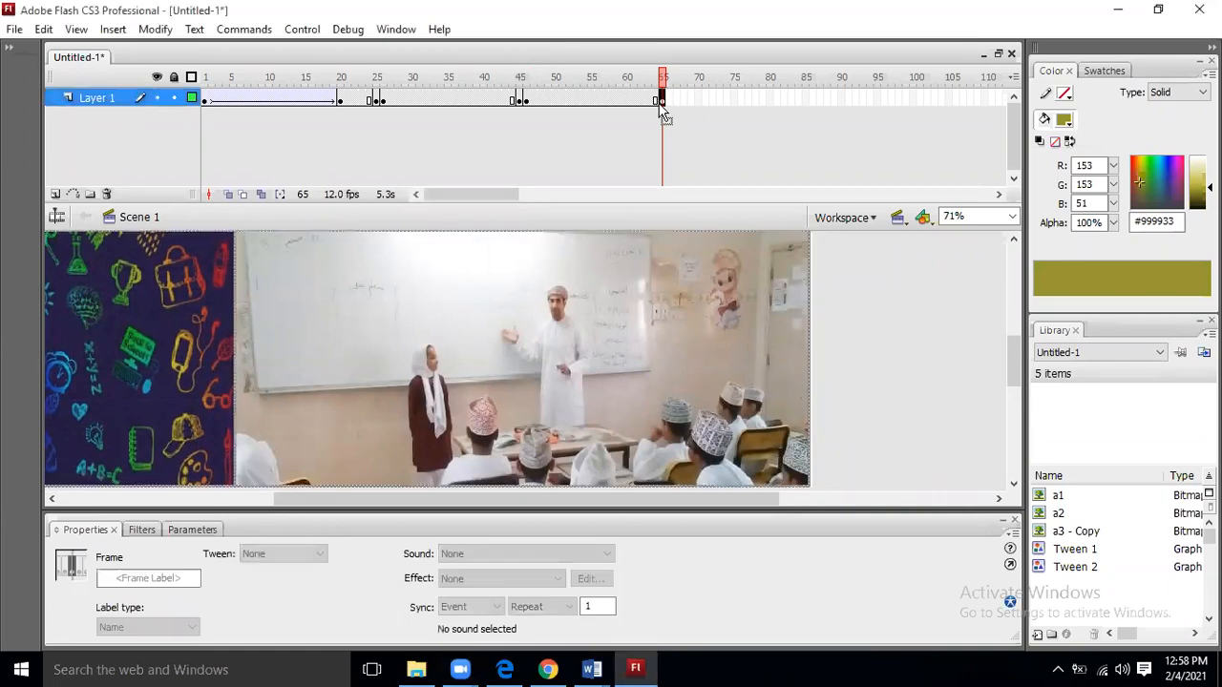
{"action": "key", "text": "F6"}
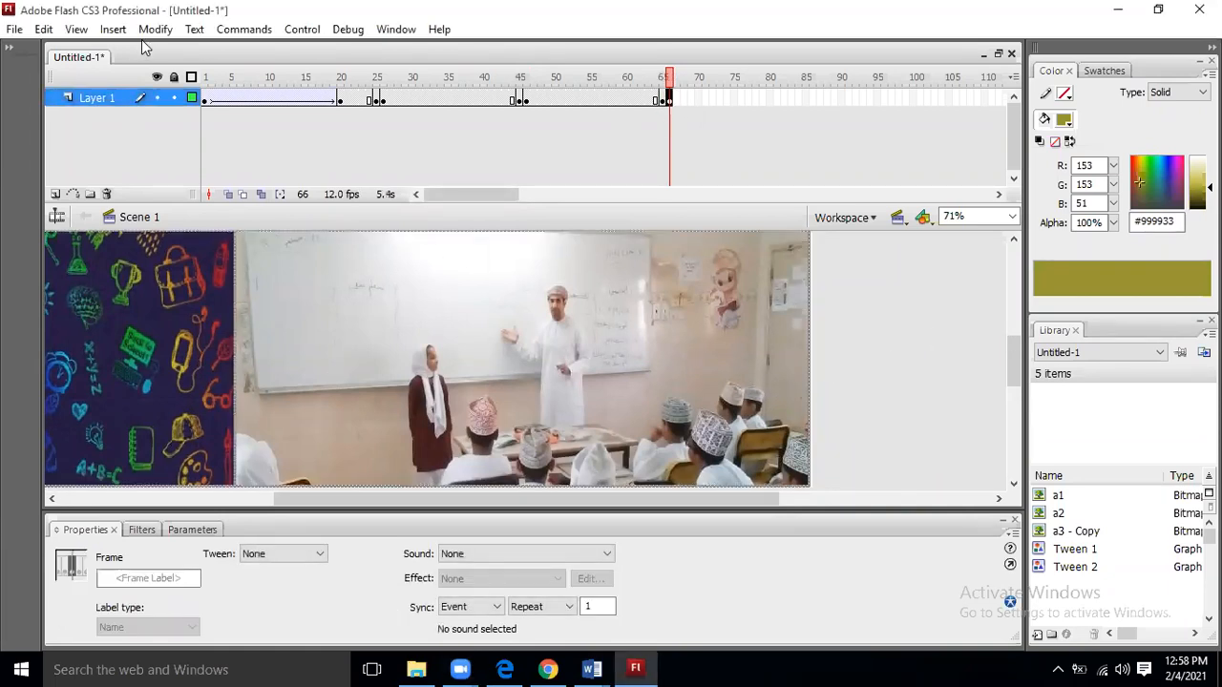
{"action": "left_click", "coordinate": [14, 30]}
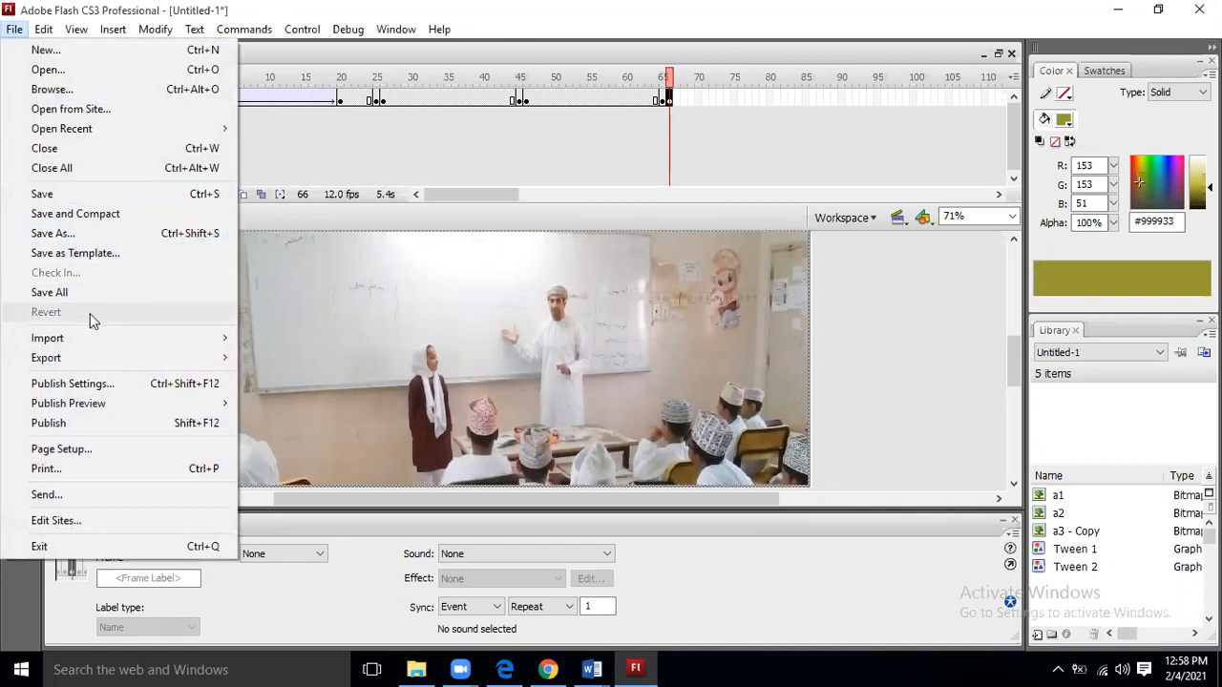
{"action": "mouse_move", "coordinate": [182, 337]}
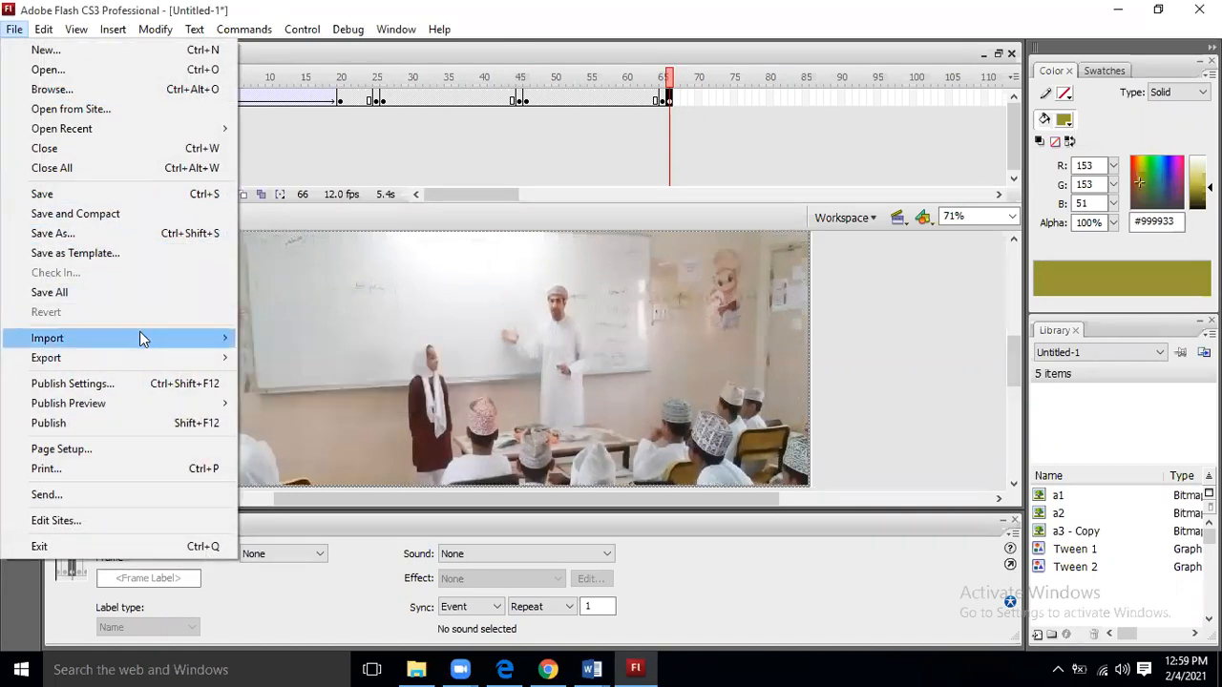
{"action": "left_click", "coordinate": [322, 343]}
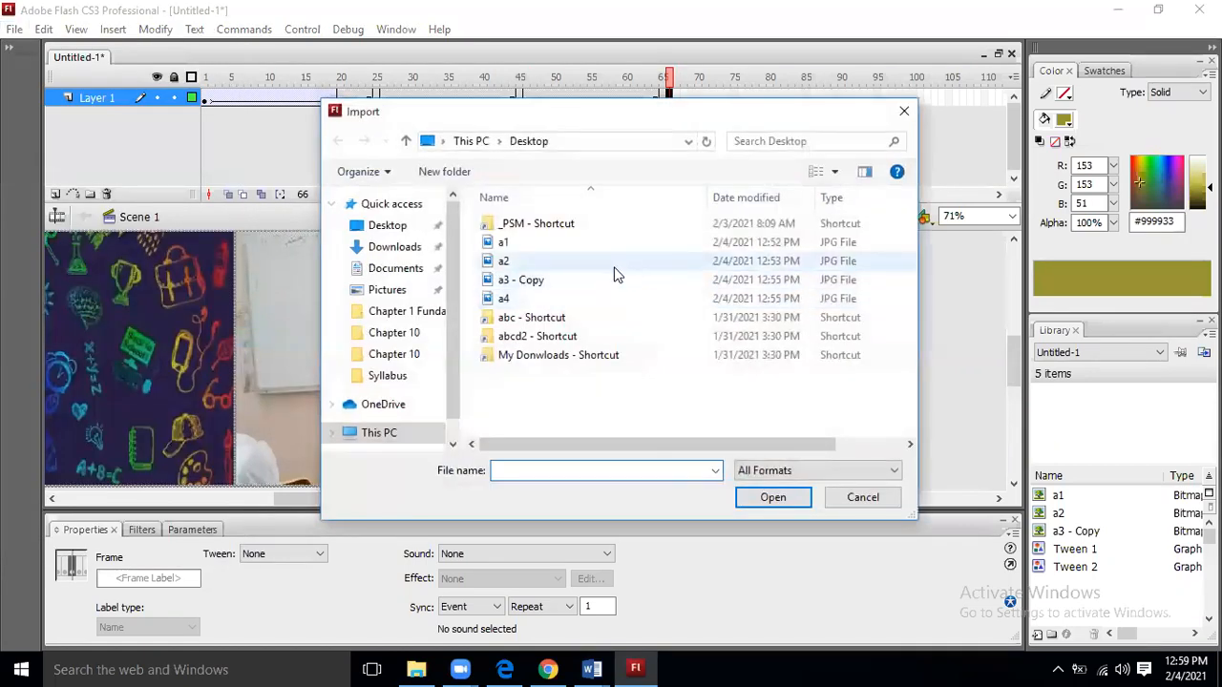
{"action": "double_click", "coordinate": [582, 302]}
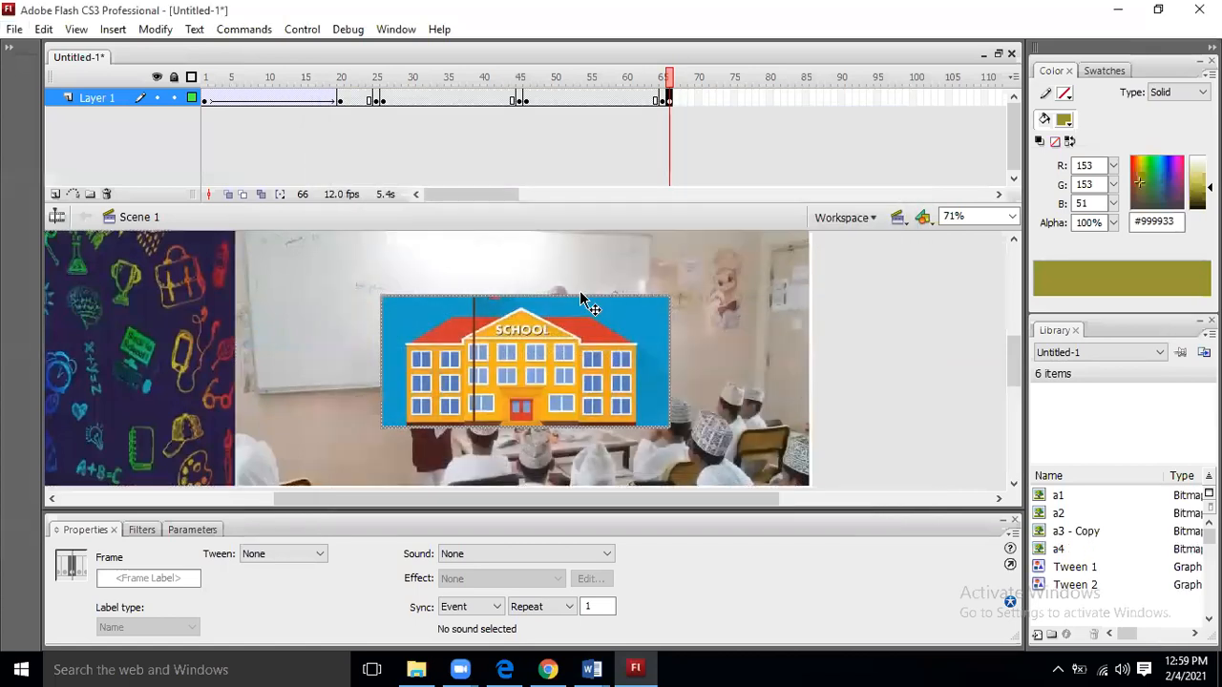
Move the a4 school image over the classroom photo's right edge and resize it to 900 by 400.
{"action": "left_click", "coordinate": [563, 323]}
{"action": "left_click_drag", "start_coordinate": [526, 345], "coordinate": [840, 346]}
{"action": "left_click_drag", "start_coordinate": [134, 607], "coordinate": [62, 603]}
{"action": "type", "text": "900"}
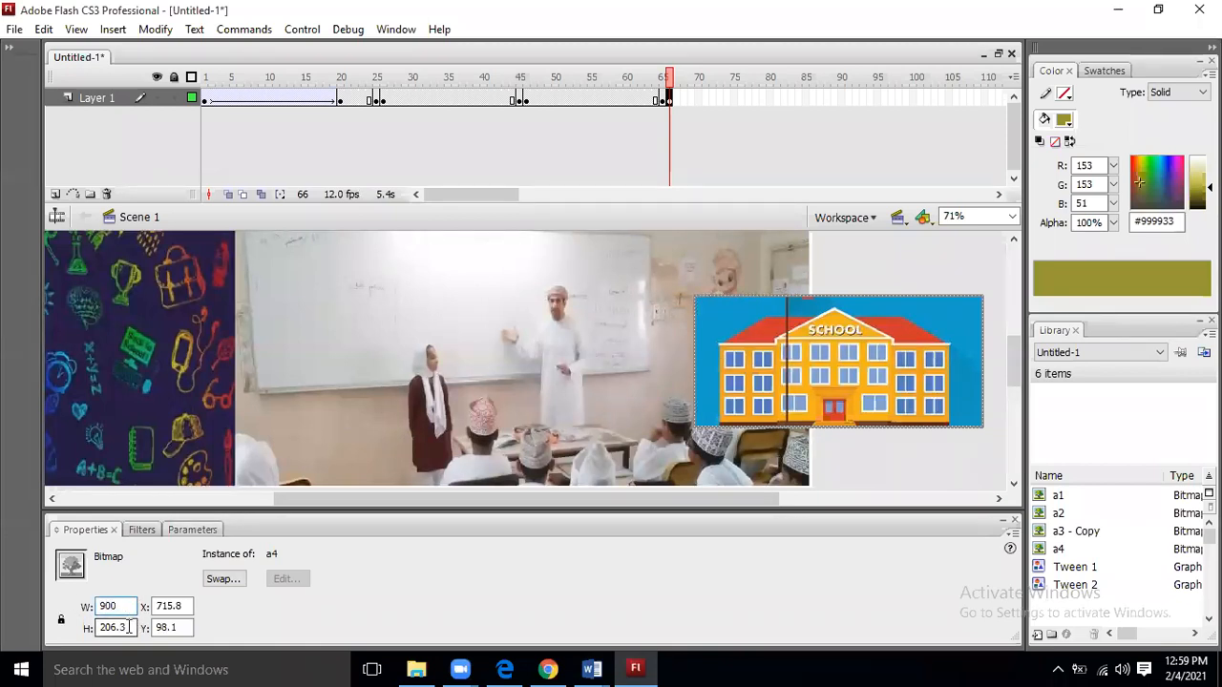
{"action": "left_click_drag", "start_coordinate": [129, 627], "coordinate": [30, 622]}
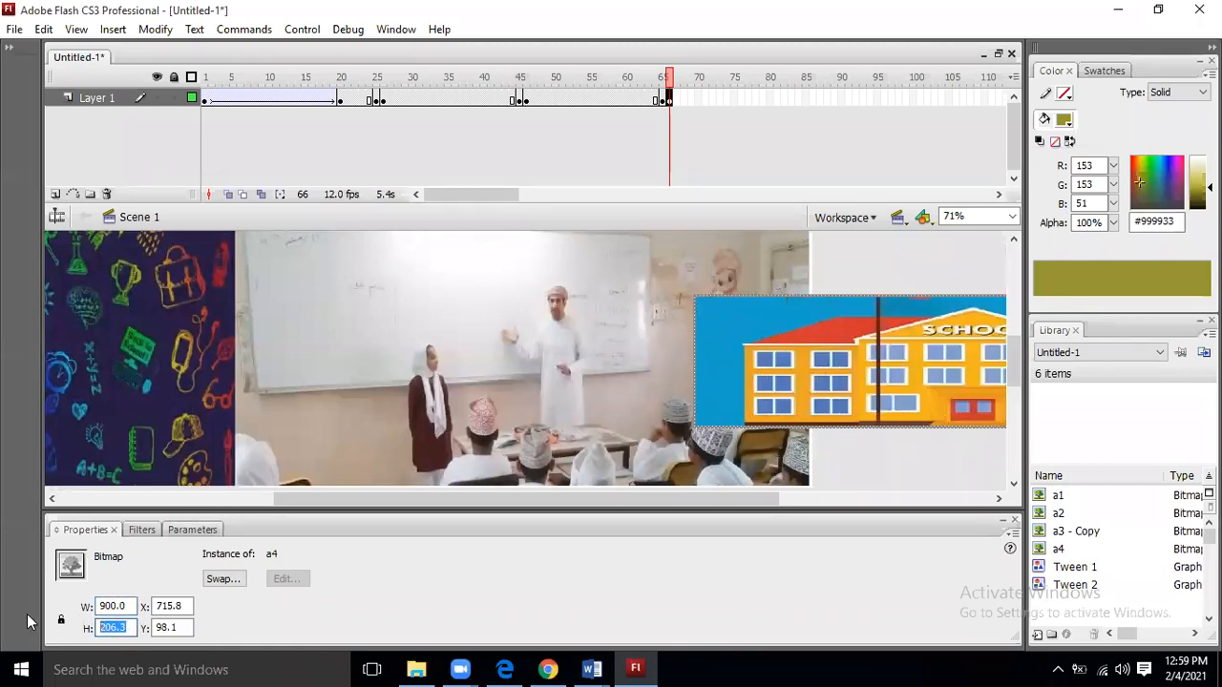
{"action": "type", "text": "400"}
{"action": "left_click", "coordinate": [911, 265]}
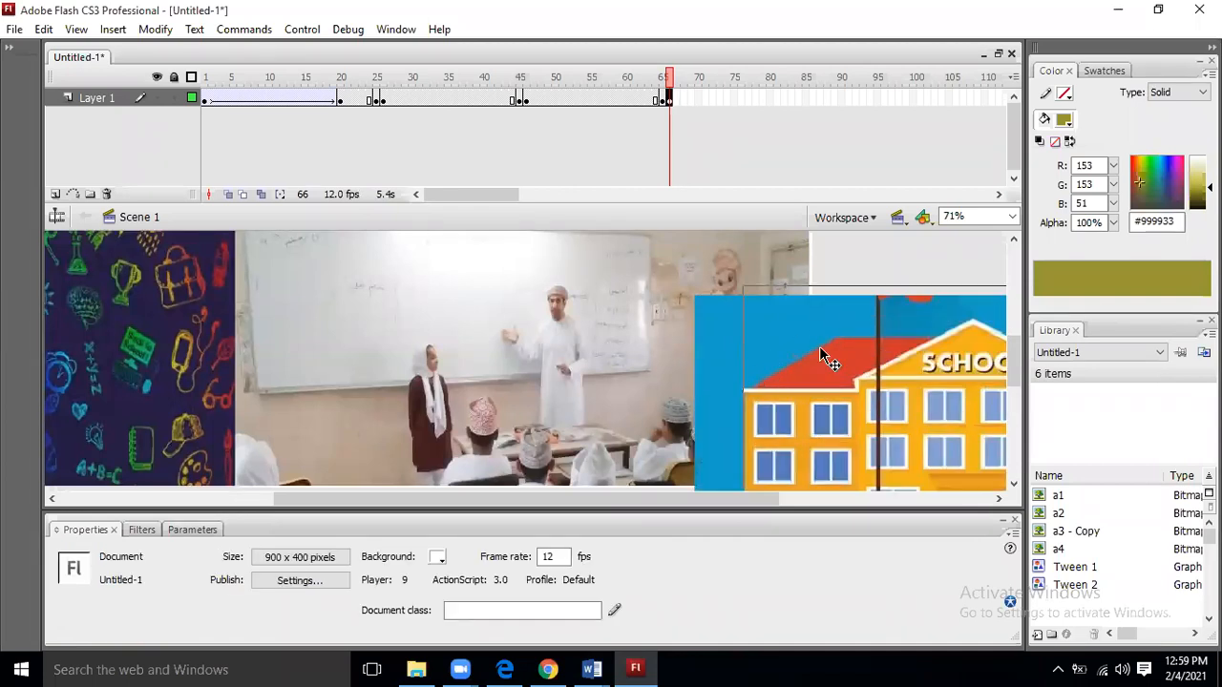
Place the a4 school image flush against the classroom photo's right edge and insert a keyframe at frame 74.
{"action": "left_click_drag", "start_coordinate": [866, 303], "coordinate": [982, 237]}
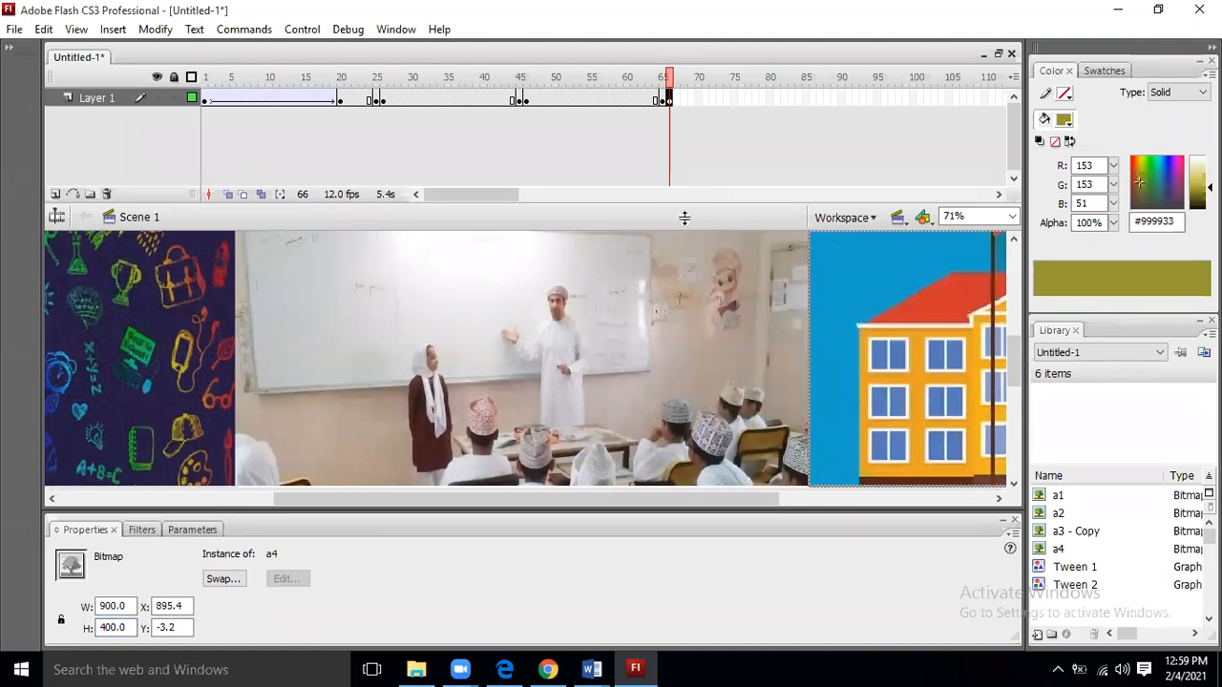
{"action": "left_click", "coordinate": [807, 97]}
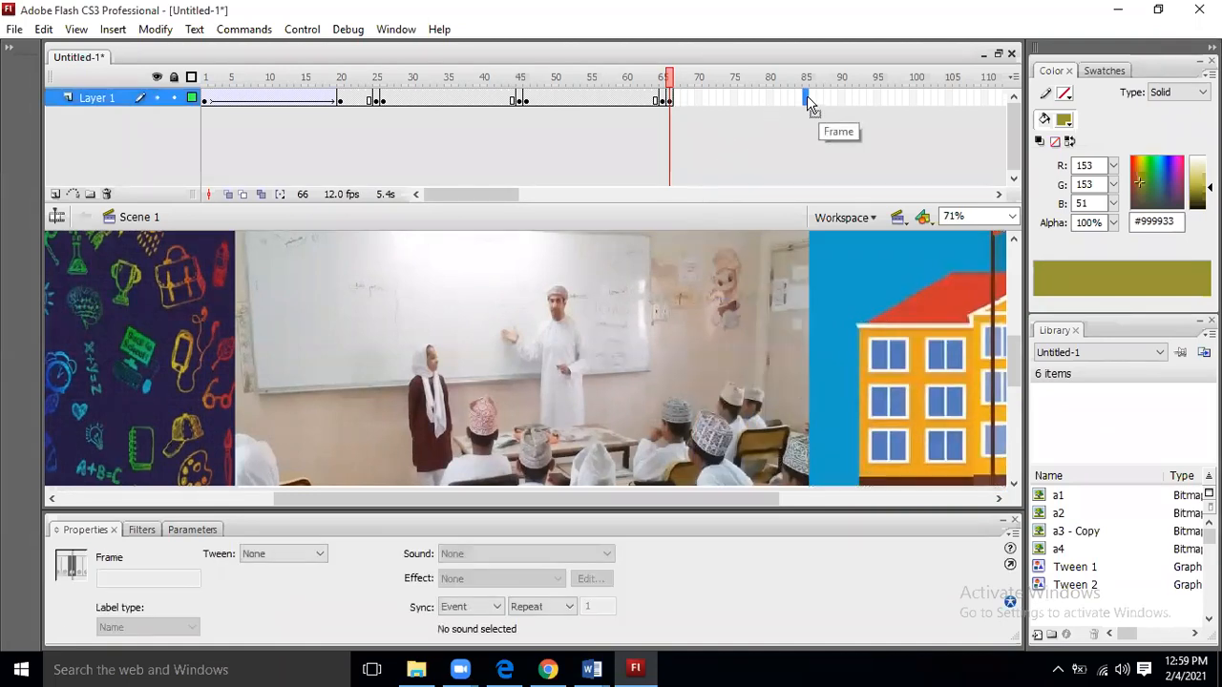
{"action": "left_click", "coordinate": [726, 102]}
{"action": "key", "text": "F6"}
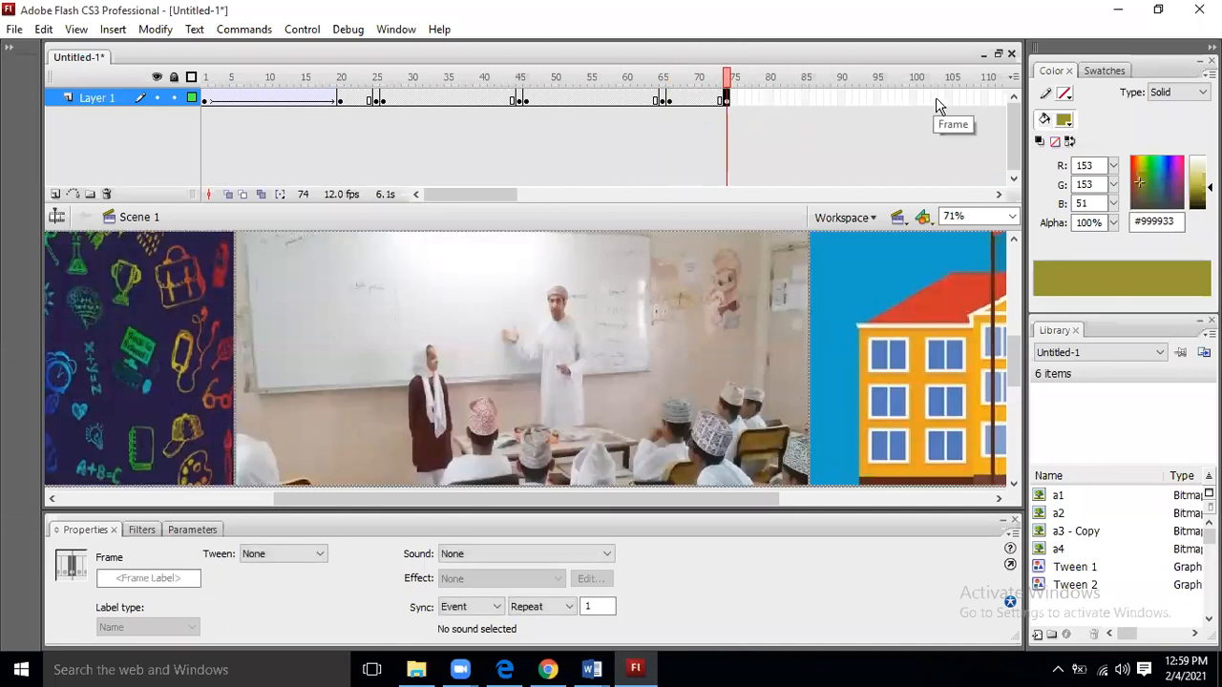
Insert a keyframe at frame 95 and shift all the images left until the a4 school image exactly covers the stage.
{"action": "left_click", "coordinate": [879, 99]}
{"action": "key", "text": "F6"}
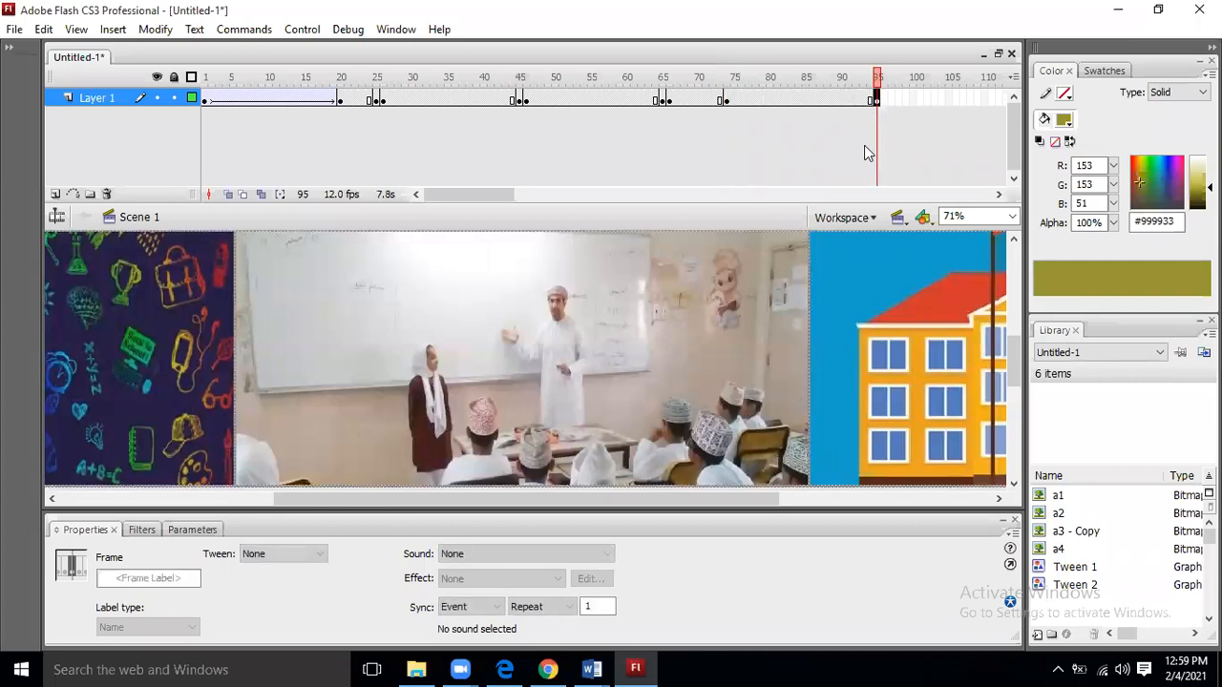
{"action": "left_click", "coordinate": [680, 326]}
{"action": "left_click_drag", "start_coordinate": [678, 326], "coordinate": [269, 327]}
{"action": "key", "text": "shift+Left"}
{"action": "key", "text": "shift+Left"}
{"action": "key", "text": "shift+Left"}
{"action": "key", "text": "shift+Left"}
{"action": "key", "text": "shift+Left"}
{"action": "key", "text": "shift+Left"}
{"action": "key", "text": "shift+Left"}
{"action": "key", "text": "shift+Left"}
{"action": "key", "text": "shift+Left"}
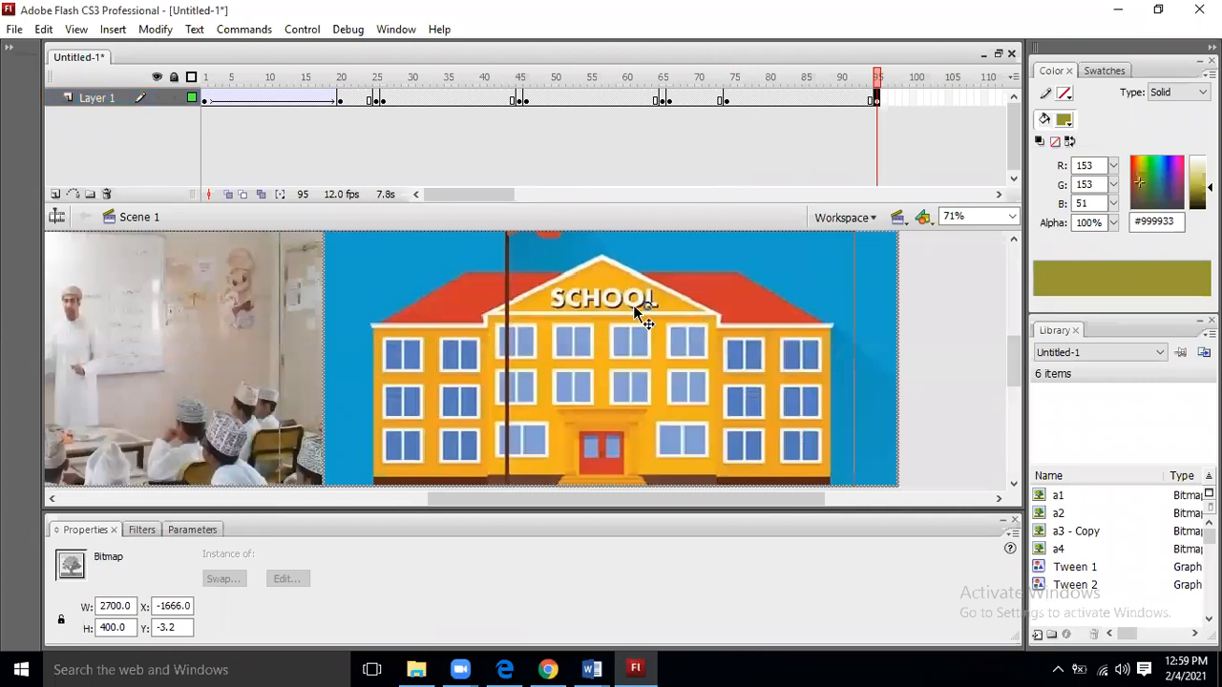
{"action": "left_click_drag", "start_coordinate": [630, 311], "coordinate": [607, 309]}
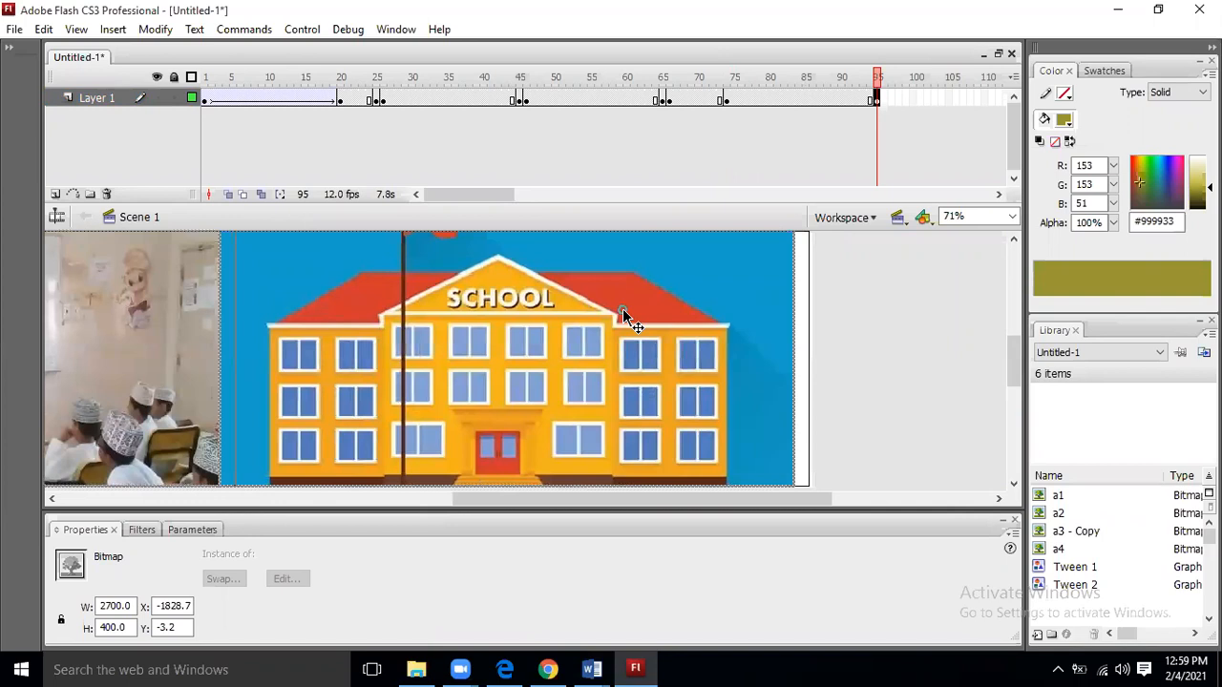
{"action": "key", "text": "shift+Right"}
{"action": "key", "text": "shift+Right"}
{"action": "left_click", "coordinate": [884, 280]}
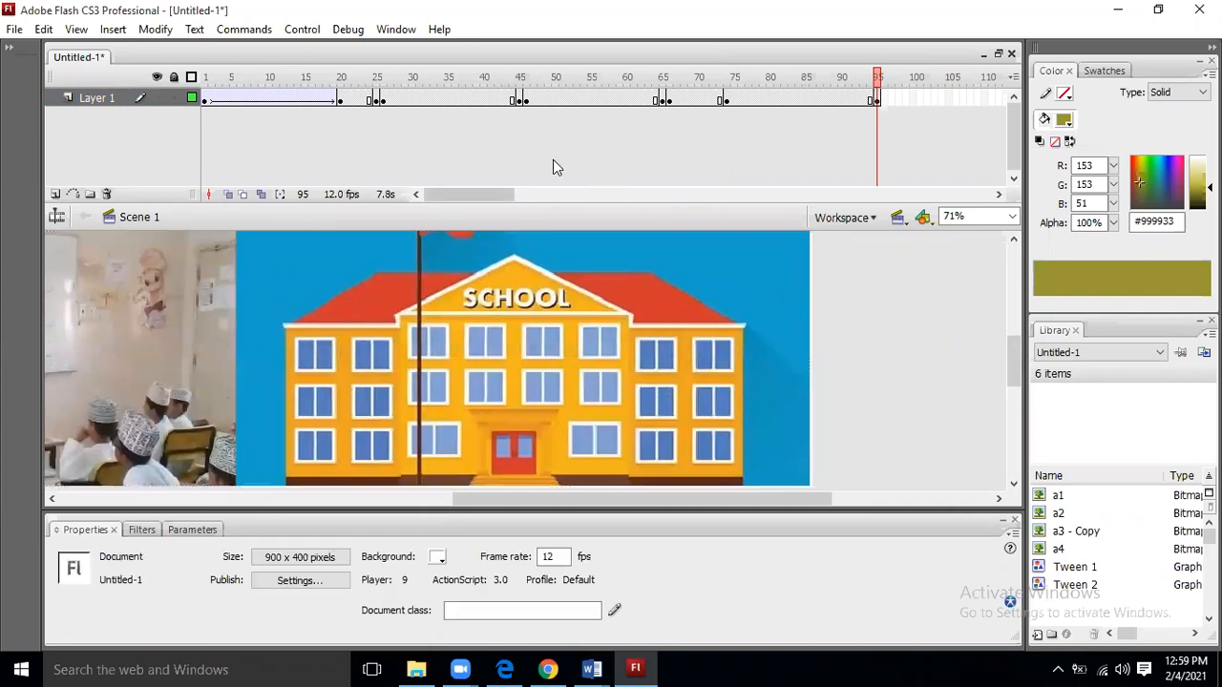
Create motion tweens on the spans between frames 46 and 65 and between frames 74 and 95.
{"action": "left_click", "coordinate": [442, 99]}
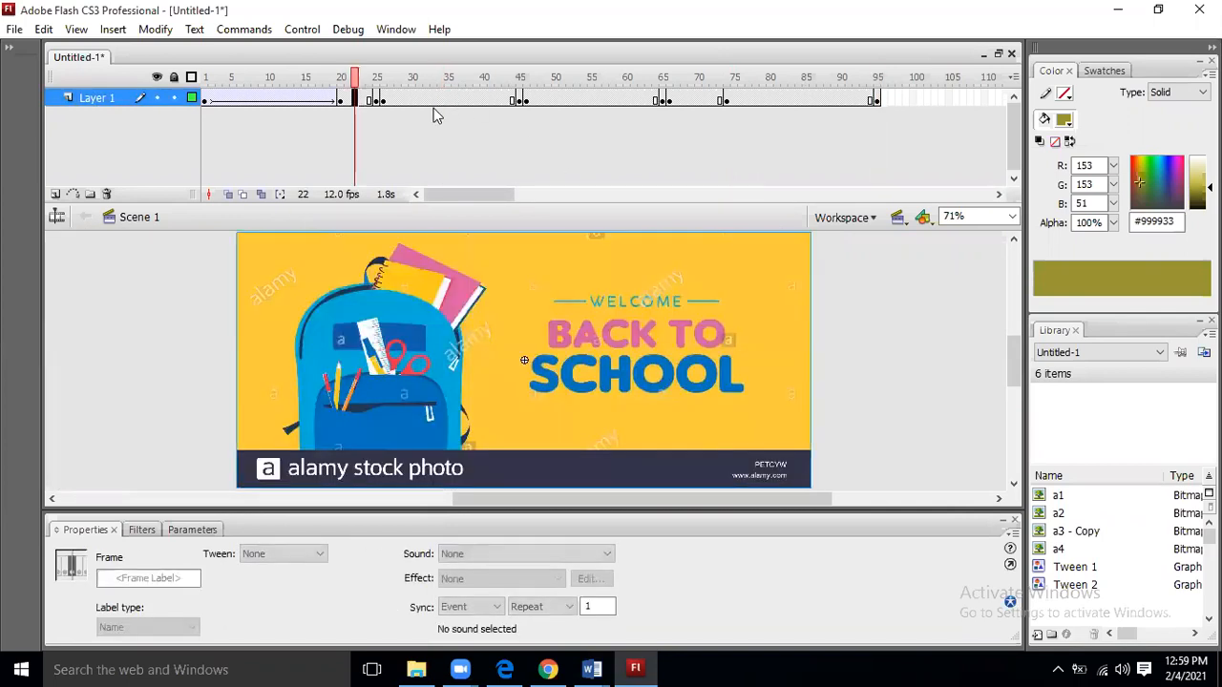
{"action": "left_click", "coordinate": [554, 100]}
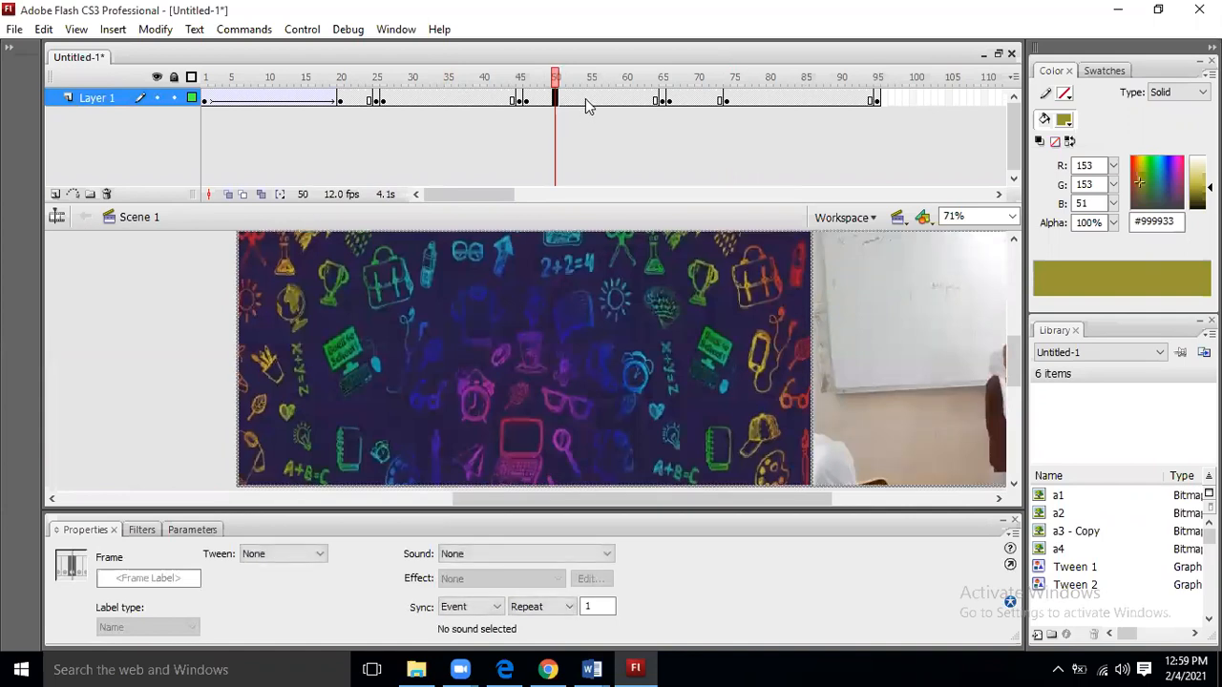
{"action": "right_click", "coordinate": [586, 99]}
{"action": "left_click", "coordinate": [602, 112]}
{"action": "left_click", "coordinate": [763, 99]}
{"action": "right_click", "coordinate": [764, 100]}
{"action": "left_click", "coordinate": [781, 112]}
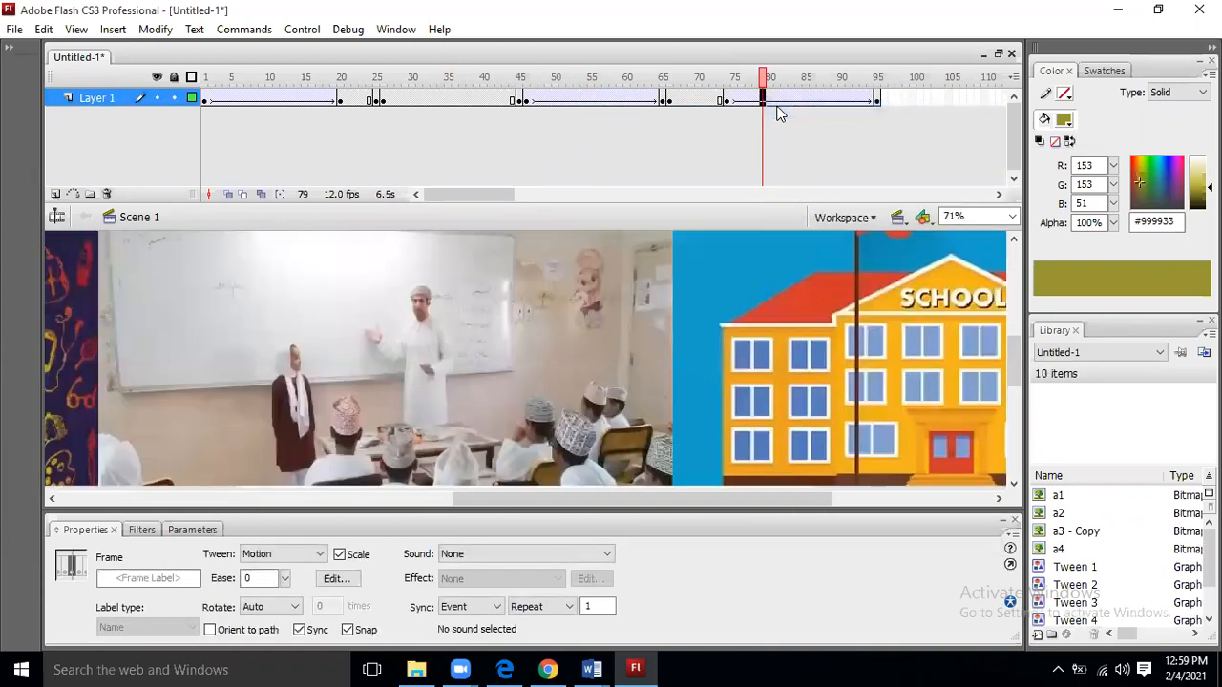
Review the static spans between the motion tweens on the Layer 1 timeline.
{"action": "left_click", "coordinate": [692, 100]}
{"action": "left_click", "coordinate": [347, 100]}
{"action": "left_click", "coordinate": [422, 99]}
{"action": "left_click", "coordinate": [477, 100]}
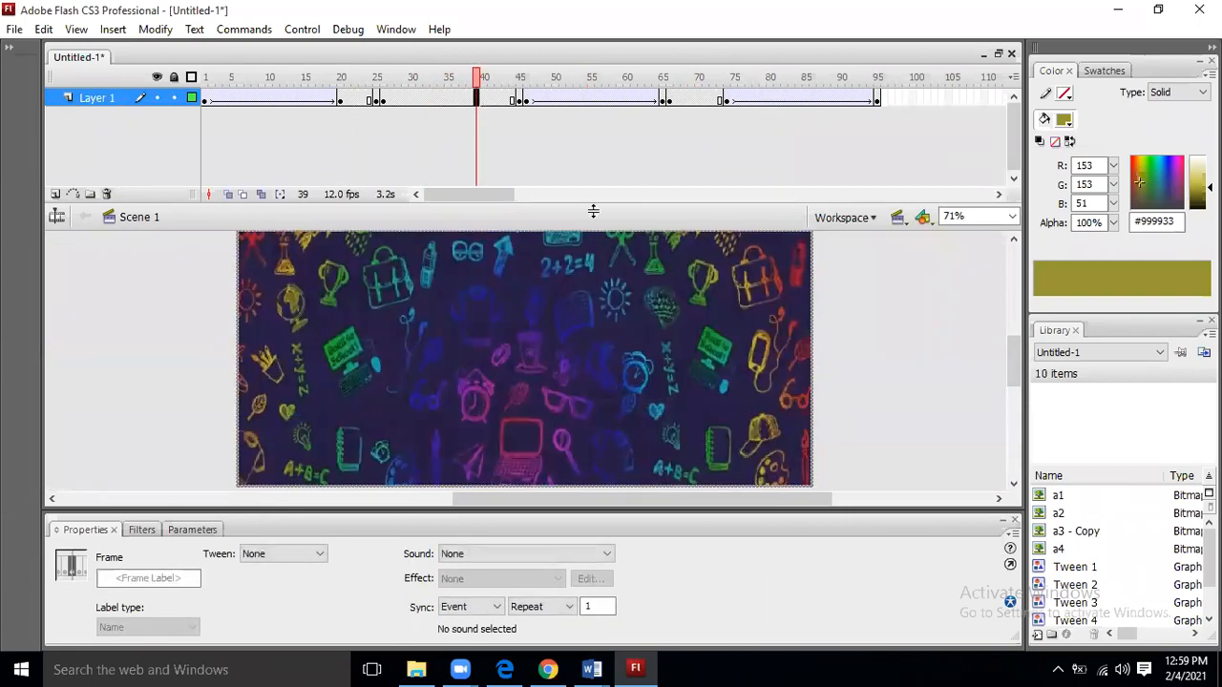
{"action": "left_click", "coordinate": [802, 301]}
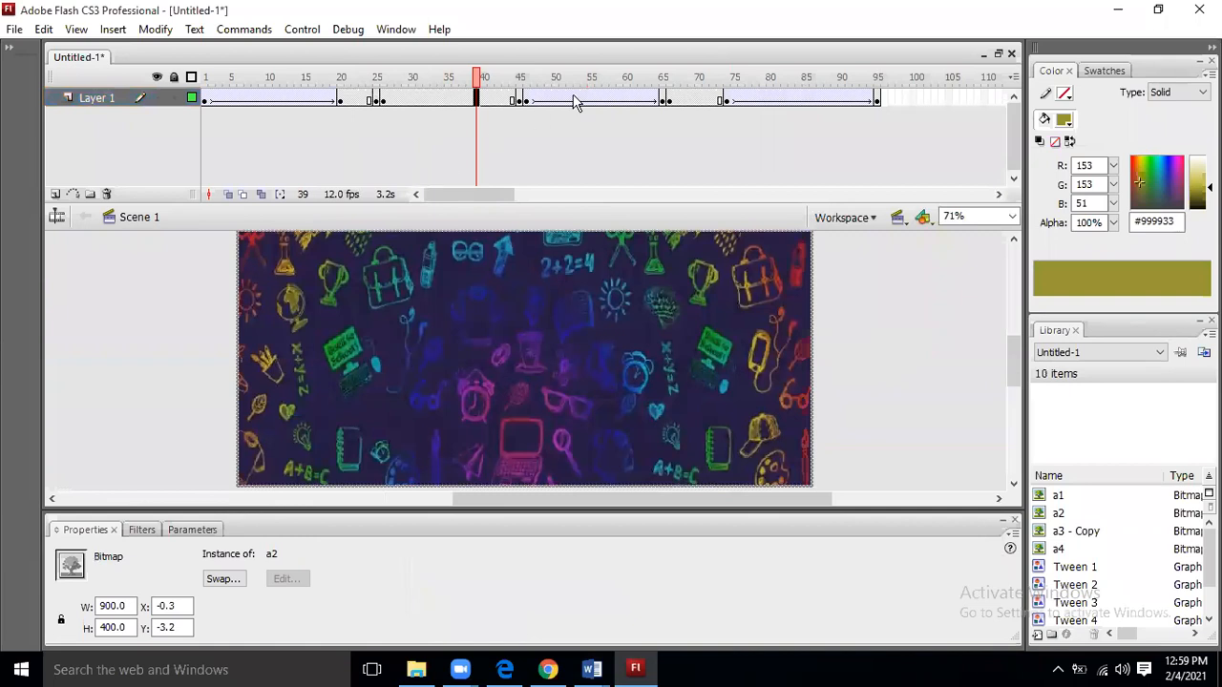
{"action": "left_click", "coordinate": [684, 99]}
{"action": "left_click", "coordinate": [348, 100]}
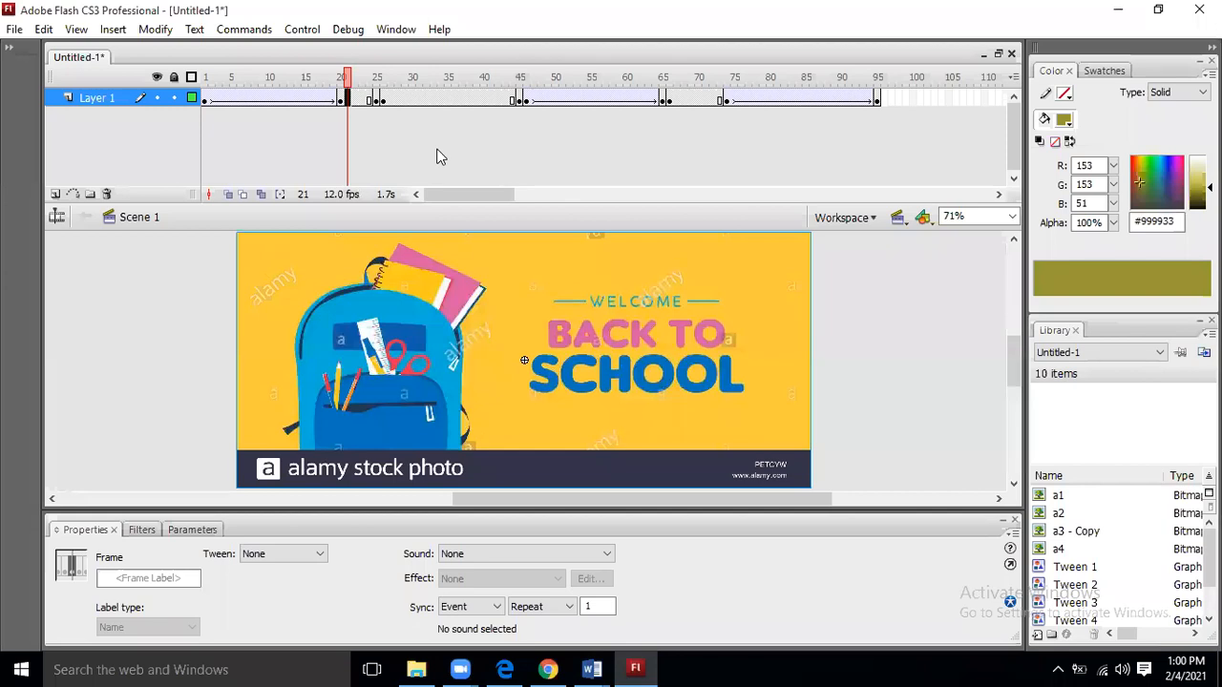
Play the animation on the timeline, then test the movie in a preview window and close it.
{"action": "key", "text": "Return"}
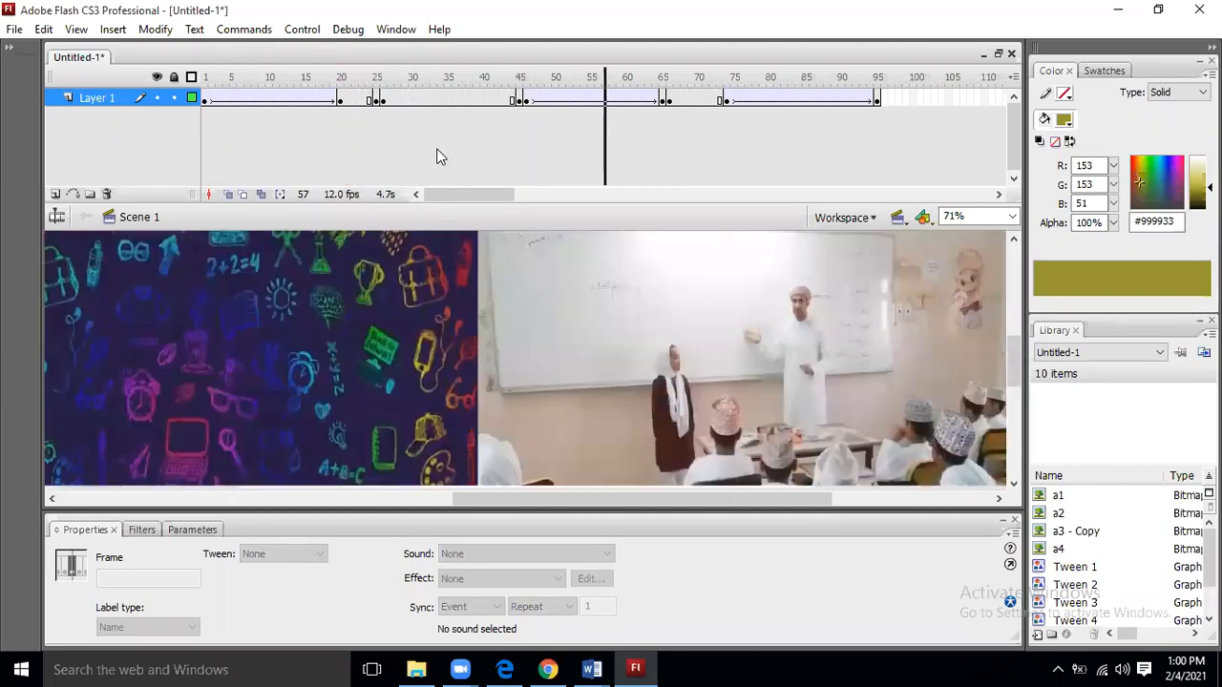
{"action": "key", "text": "ctrl+Return"}
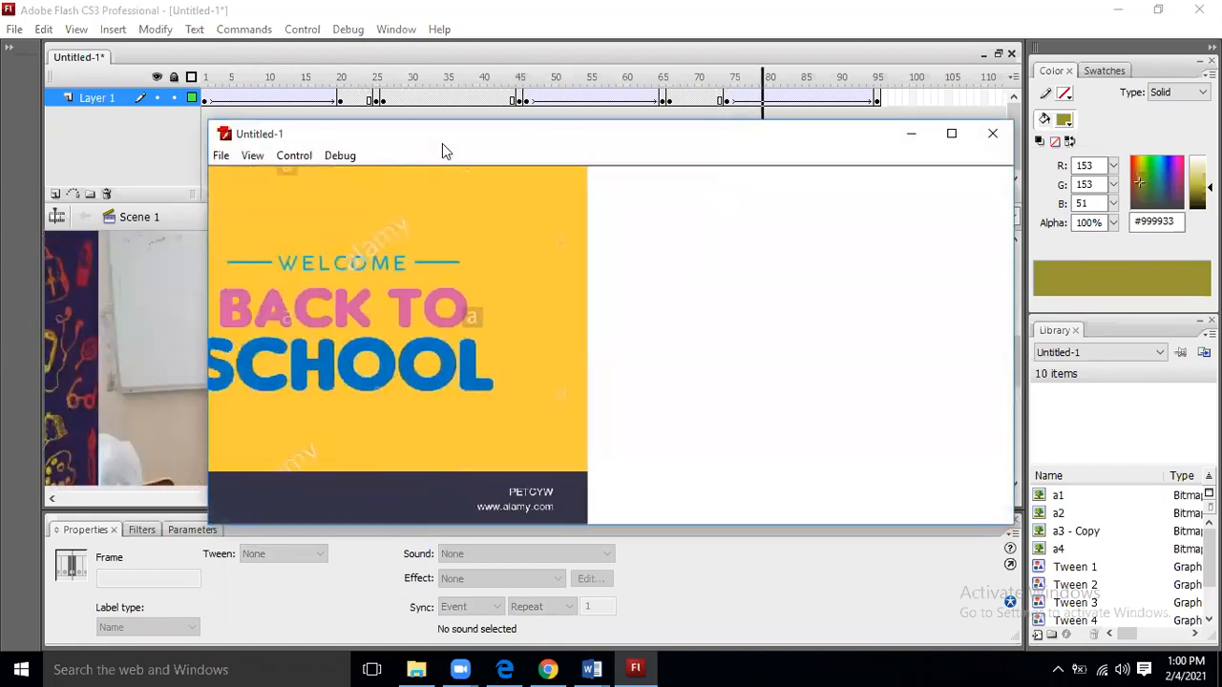
{"action": "left_click_drag", "start_coordinate": [550, 134], "coordinate": [425, 86]}
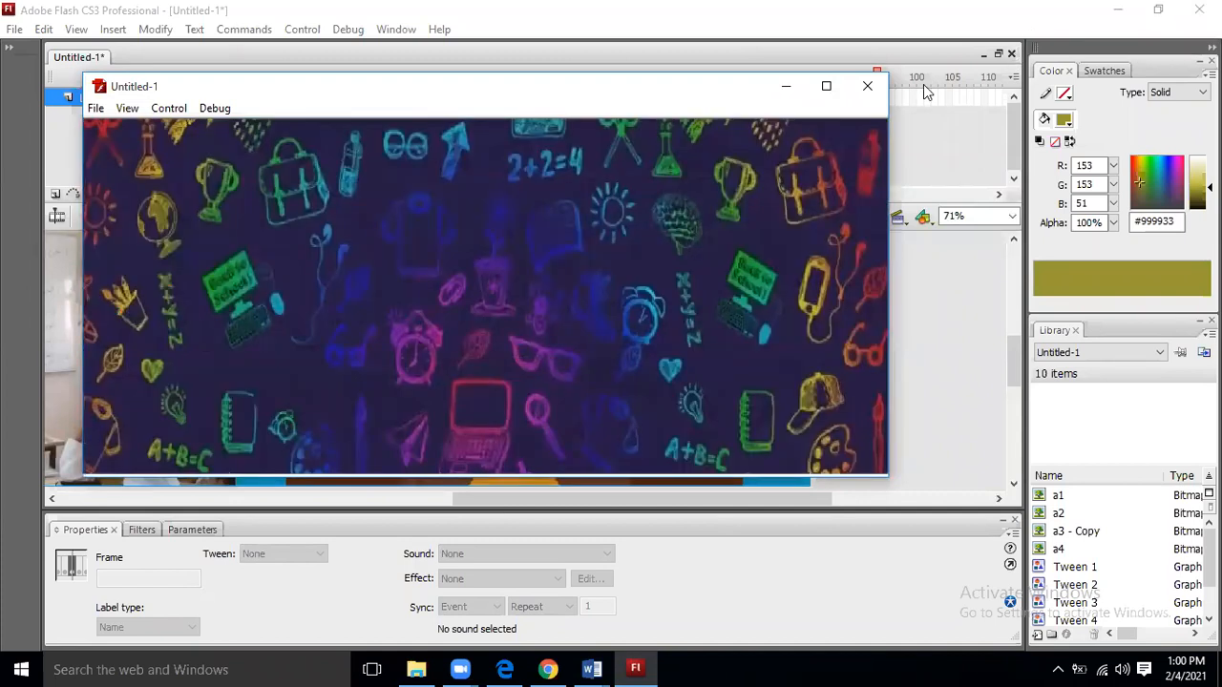
{"action": "left_click", "coordinate": [867, 88]}
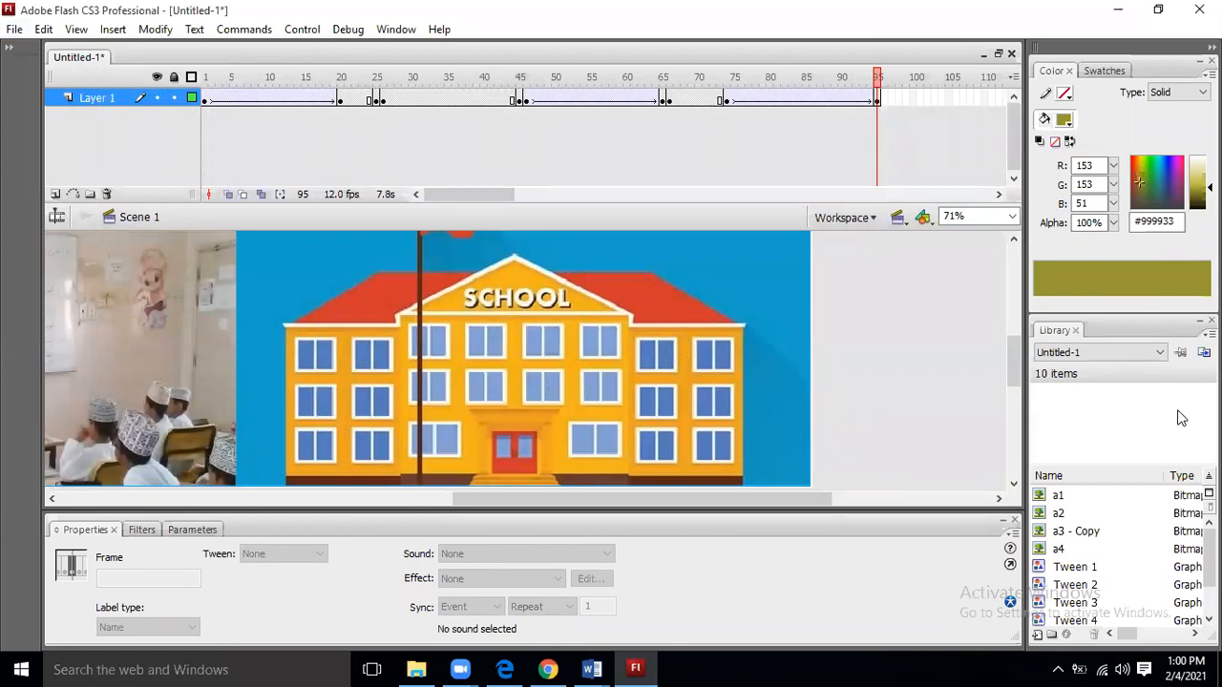
Switch to Chrome and view the student work page of the Project (Final Term Exams 15 Marks) in Google Classroom.
{"action": "left_click", "coordinate": [471, 657]}
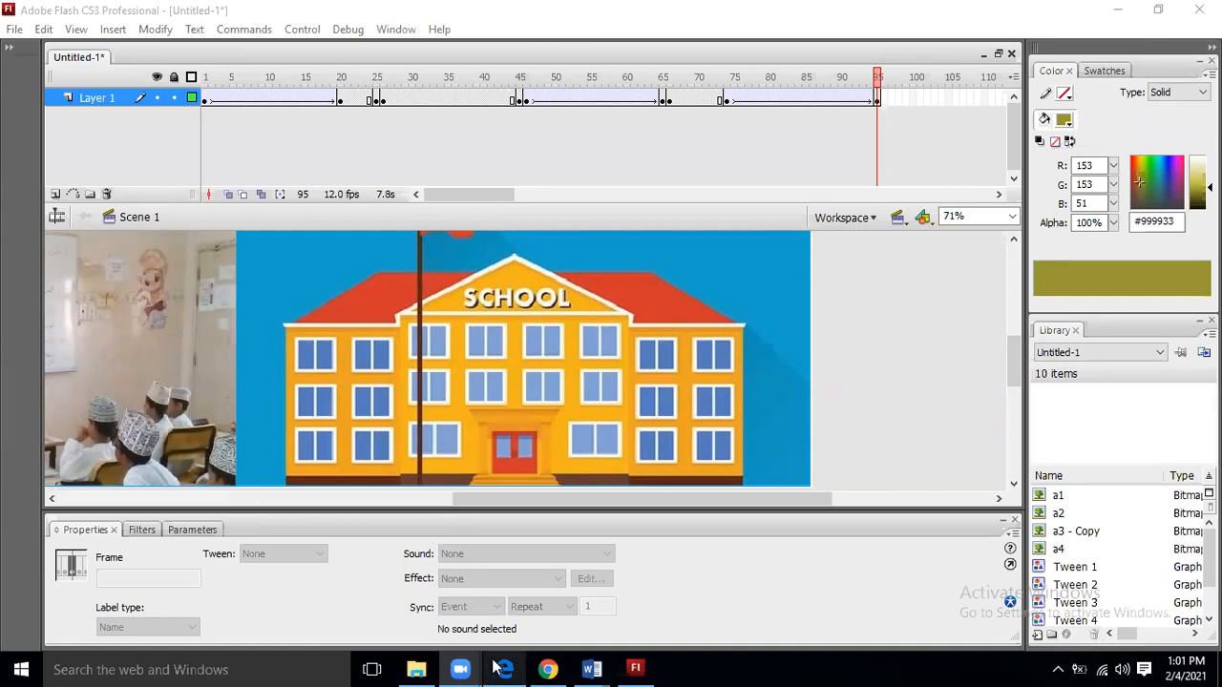
{"action": "mouse_move", "coordinate": [514, 666]}
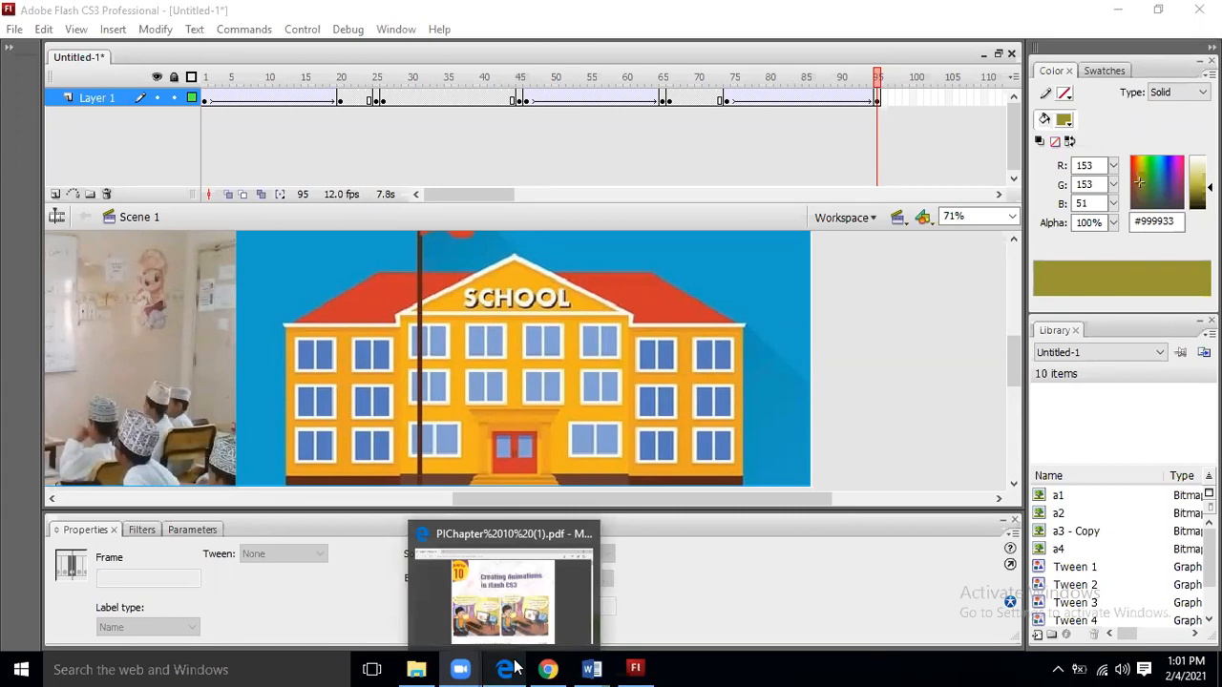
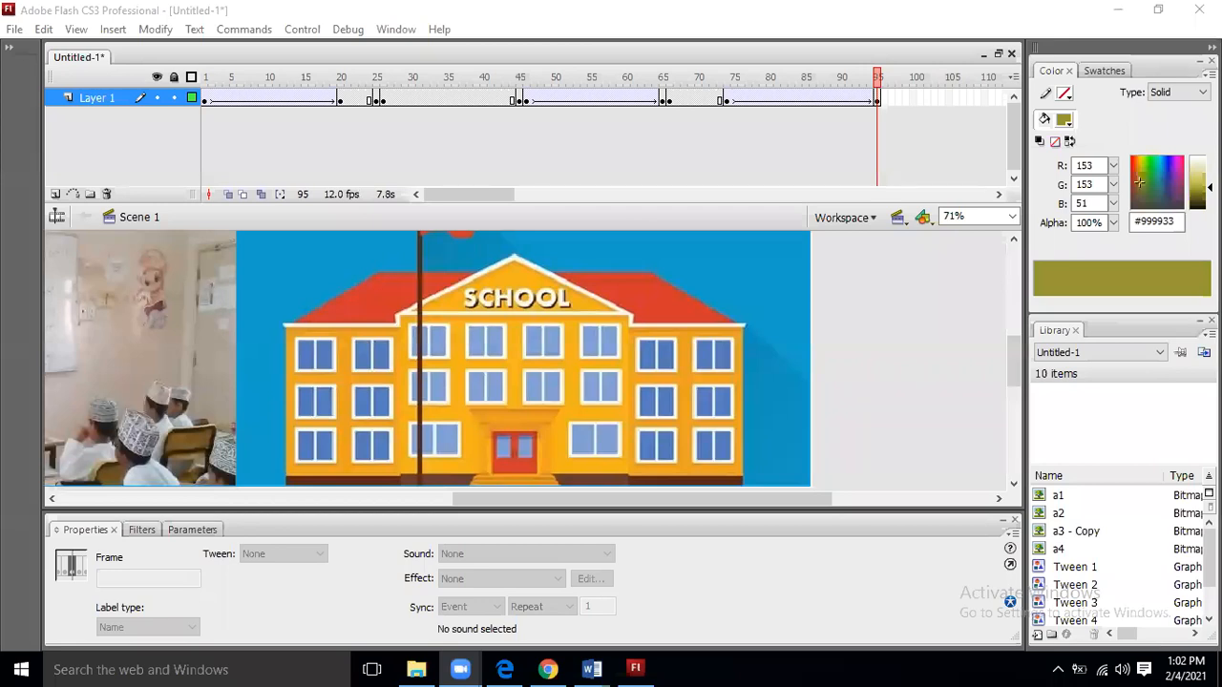
{"action": "left_click", "coordinate": [549, 668]}
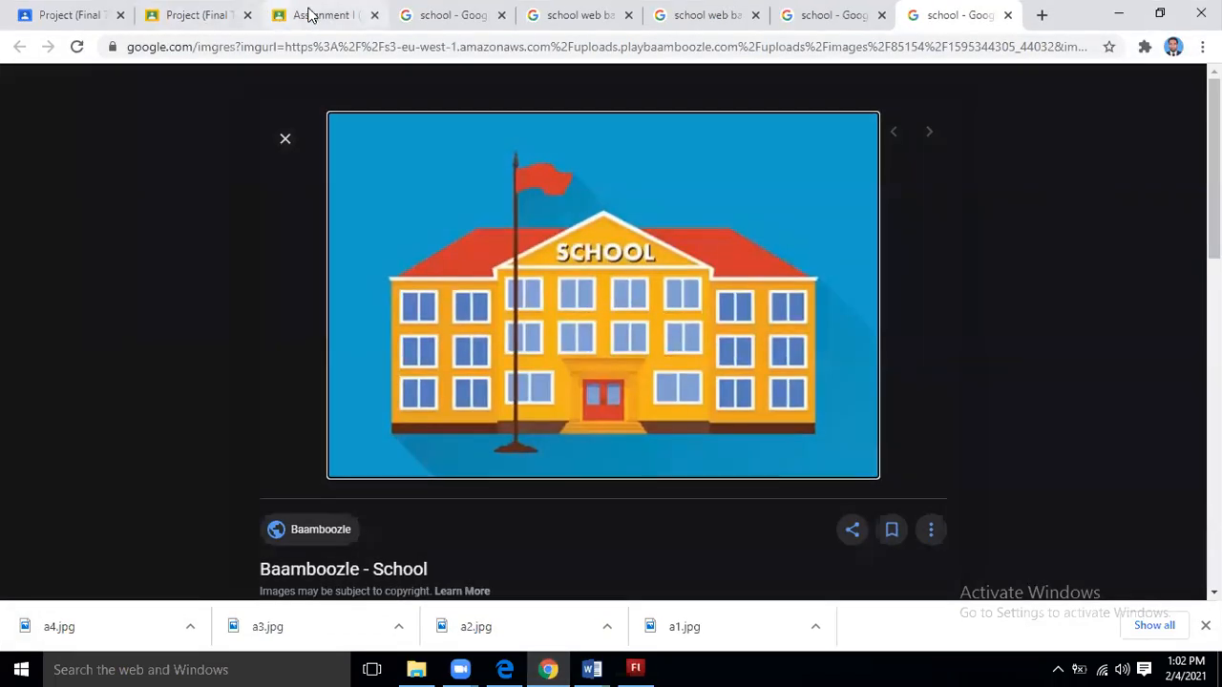
{"action": "left_click", "coordinate": [309, 13]}
{"action": "left_click", "coordinate": [184, 19]}
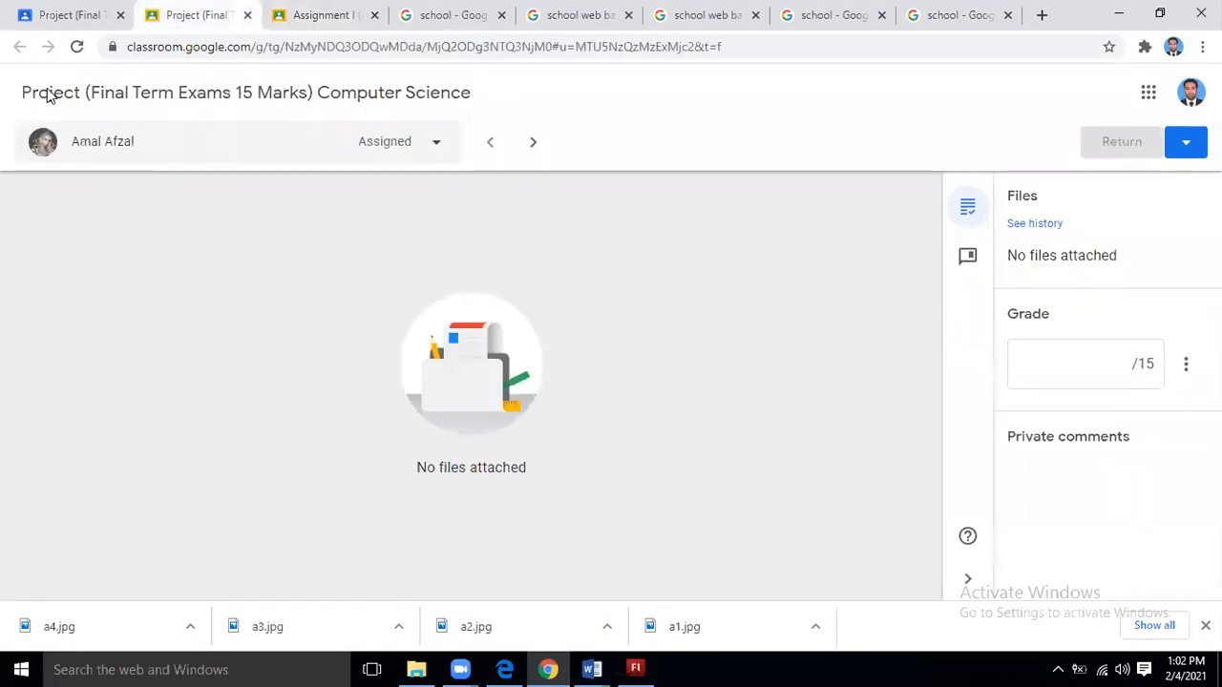
{"action": "left_click", "coordinate": [90, 17]}
{"action": "left_click", "coordinate": [197, 13]}
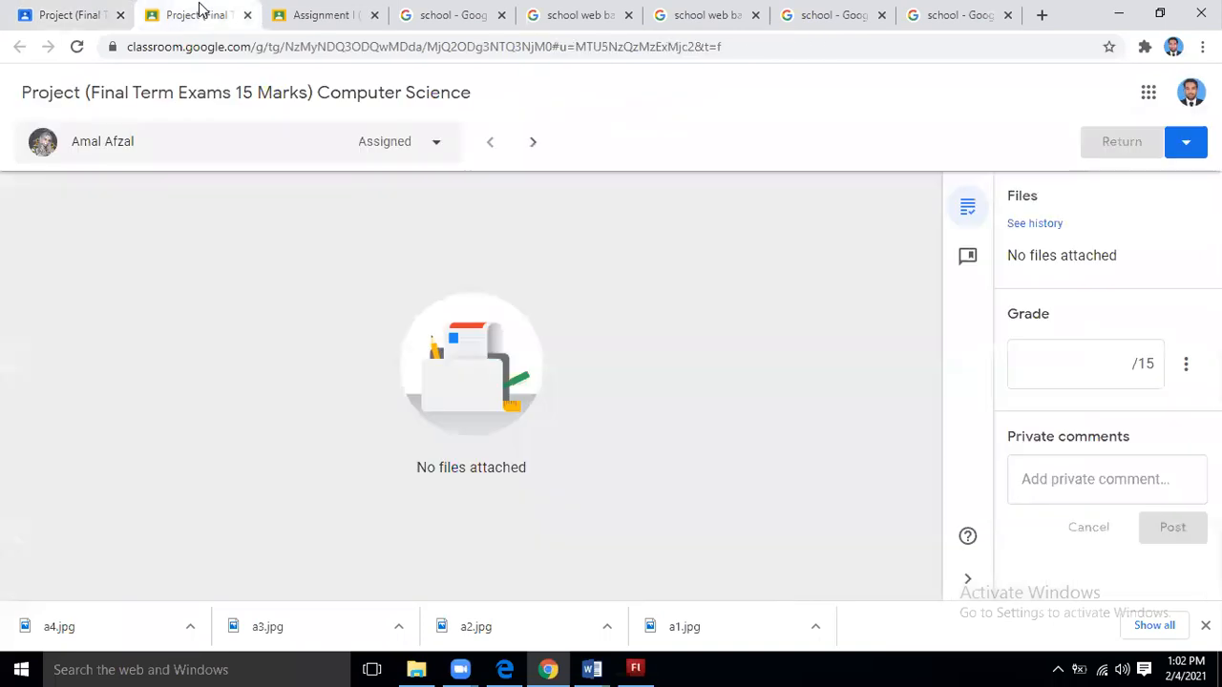
{"action": "left_click", "coordinate": [82, 11]}
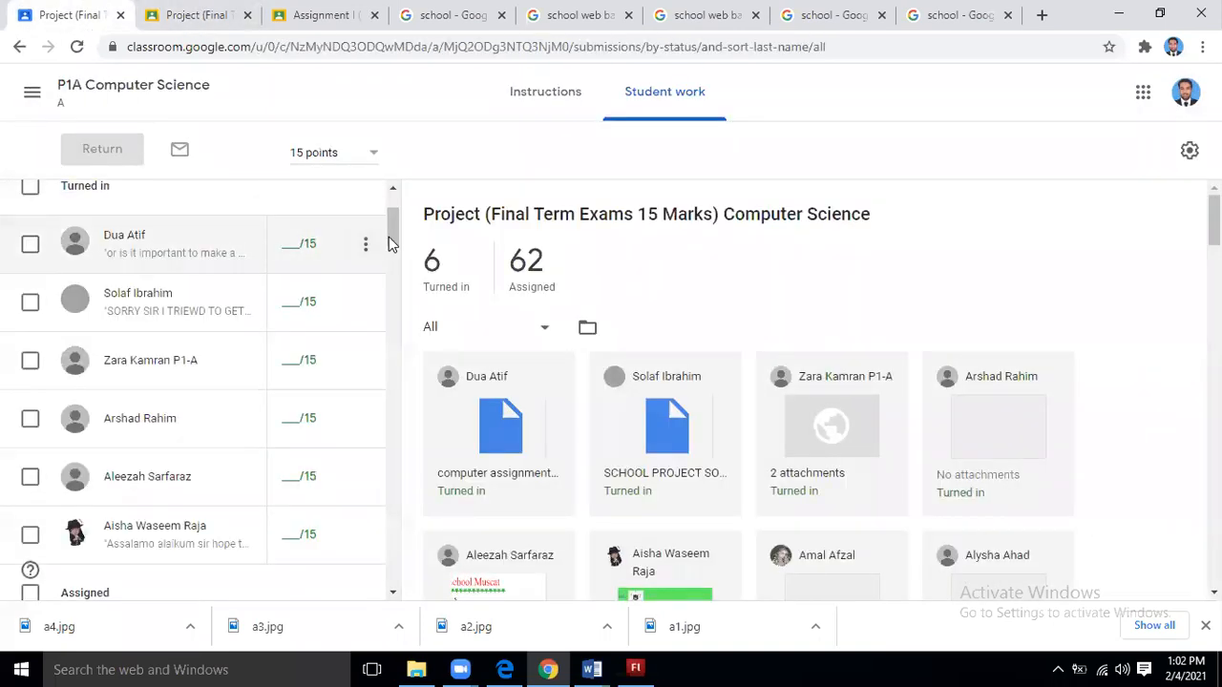
{"action": "scroll", "coordinate": [353, 246], "scroll_direction": "up", "scroll_amount": 2}
{"action": "left_click", "coordinate": [24, 103]}
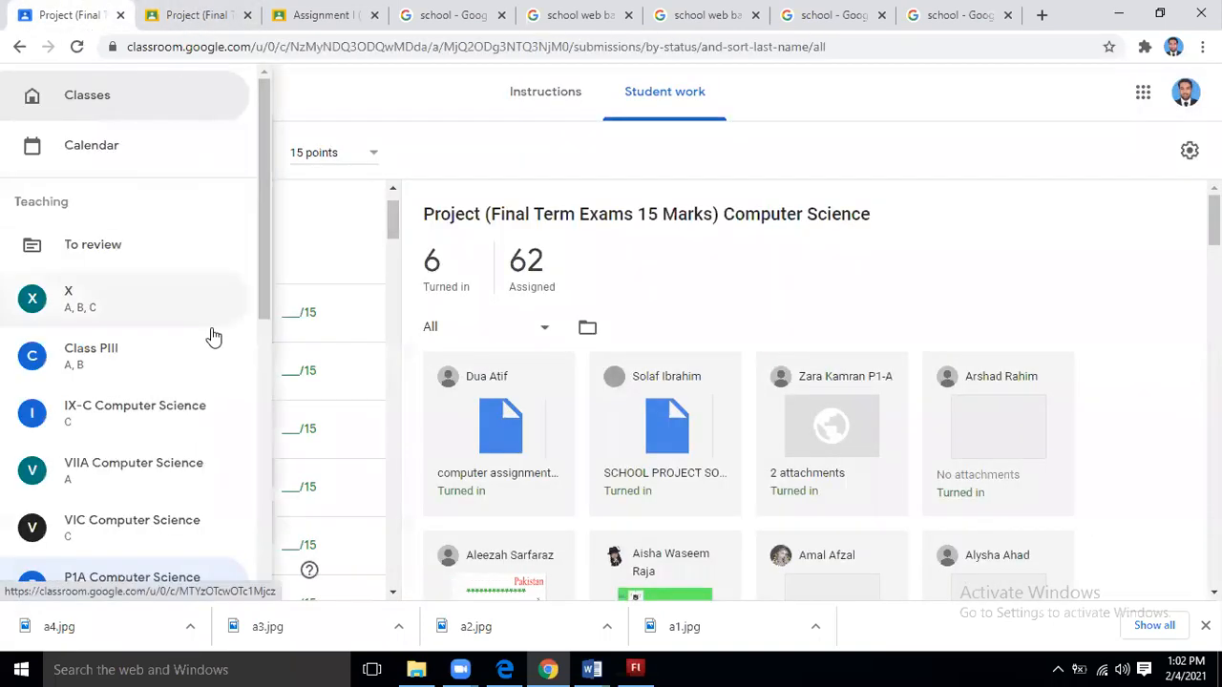
{"action": "scroll", "coordinate": [191, 382], "scroll_direction": "down", "scroll_amount": 1}
{"action": "left_click", "coordinate": [431, 124]}
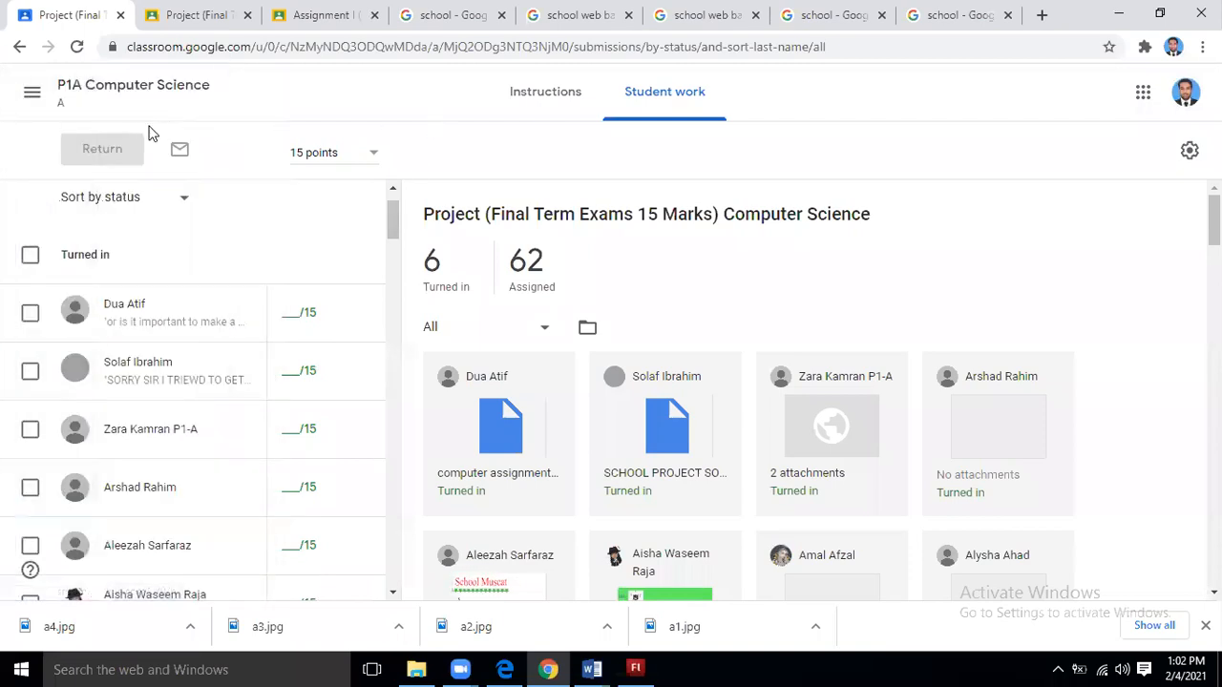
Open the P1A Computer Science classwork list and expand the details of the project and Assignment I.
{"action": "left_click", "coordinate": [144, 92]}
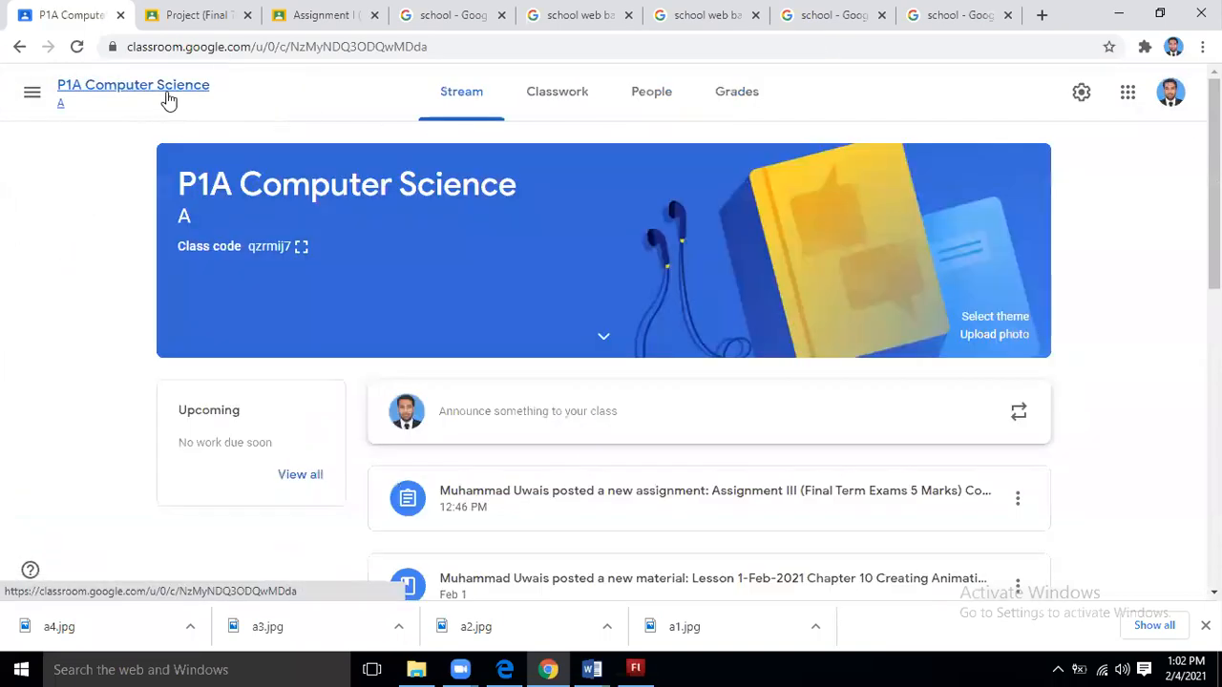
{"action": "left_click", "coordinate": [557, 99]}
{"action": "scroll", "coordinate": [516, 379], "scroll_direction": "up", "scroll_amount": 2}
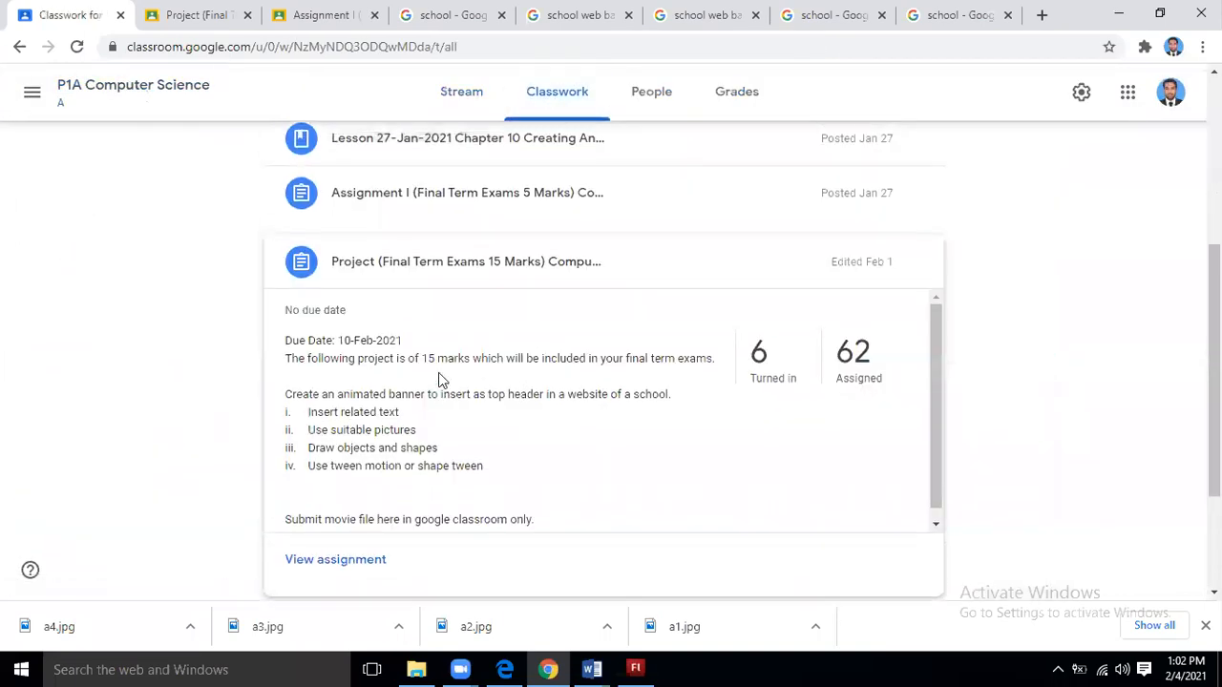
{"action": "left_click", "coordinate": [435, 425]}
{"action": "left_click", "coordinate": [453, 376]}
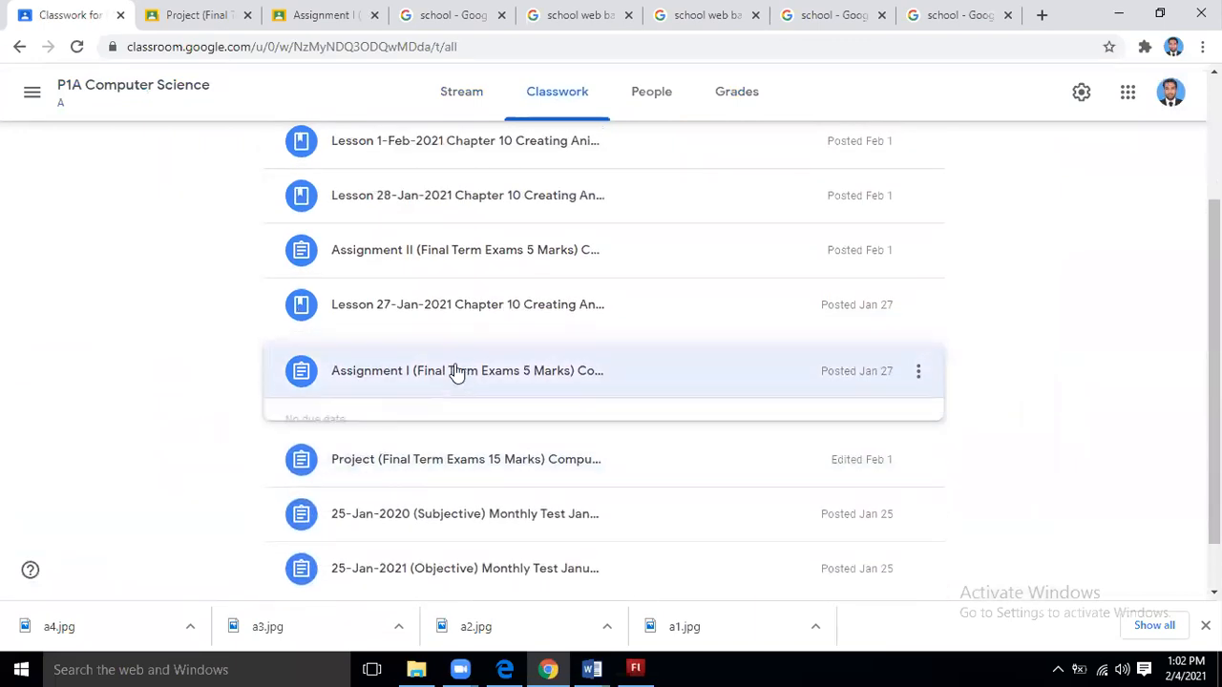
Examine the list of student submissions for Assignment I and return to the classwork list.
{"action": "left_click", "coordinate": [332, 363]}
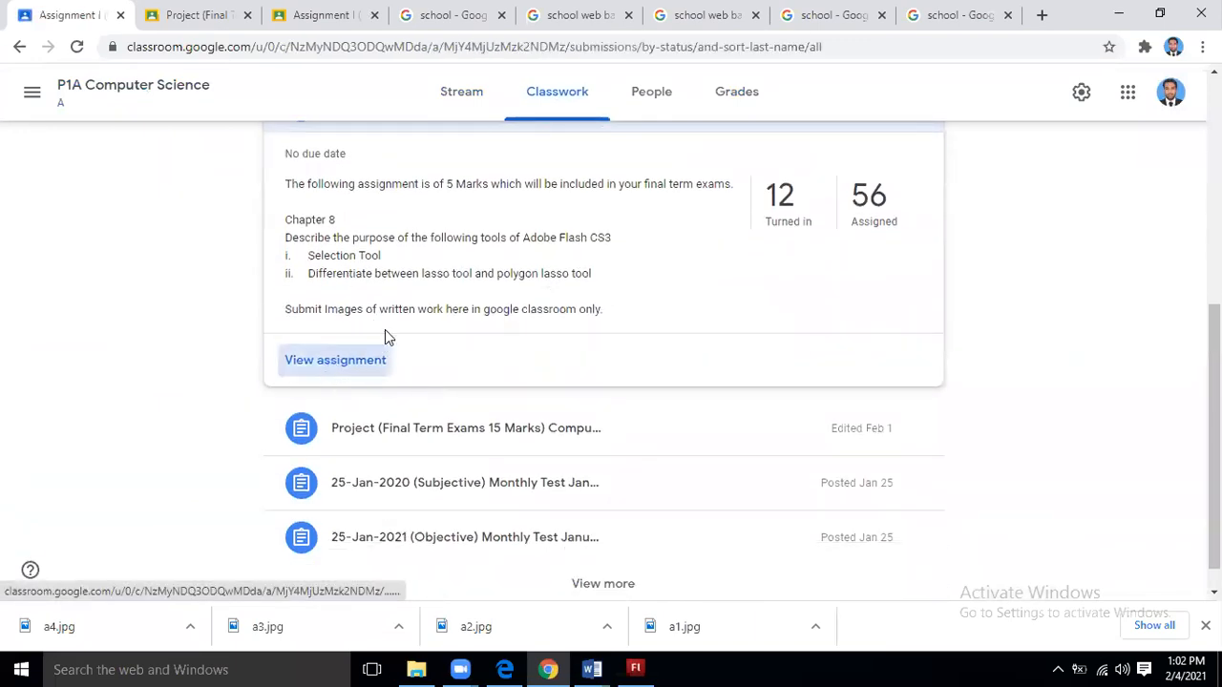
{"action": "scroll", "coordinate": [262, 350], "scroll_direction": "down", "scroll_amount": 4}
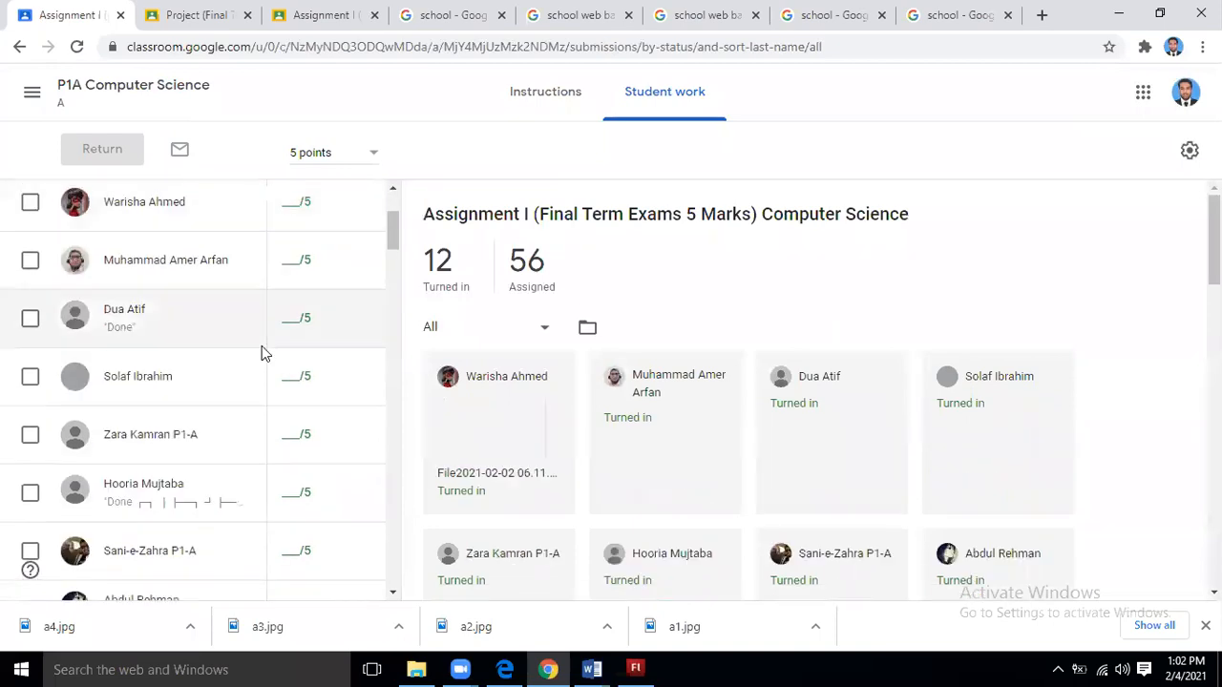
{"action": "scroll", "coordinate": [264, 353], "scroll_direction": "down", "scroll_amount": 2}
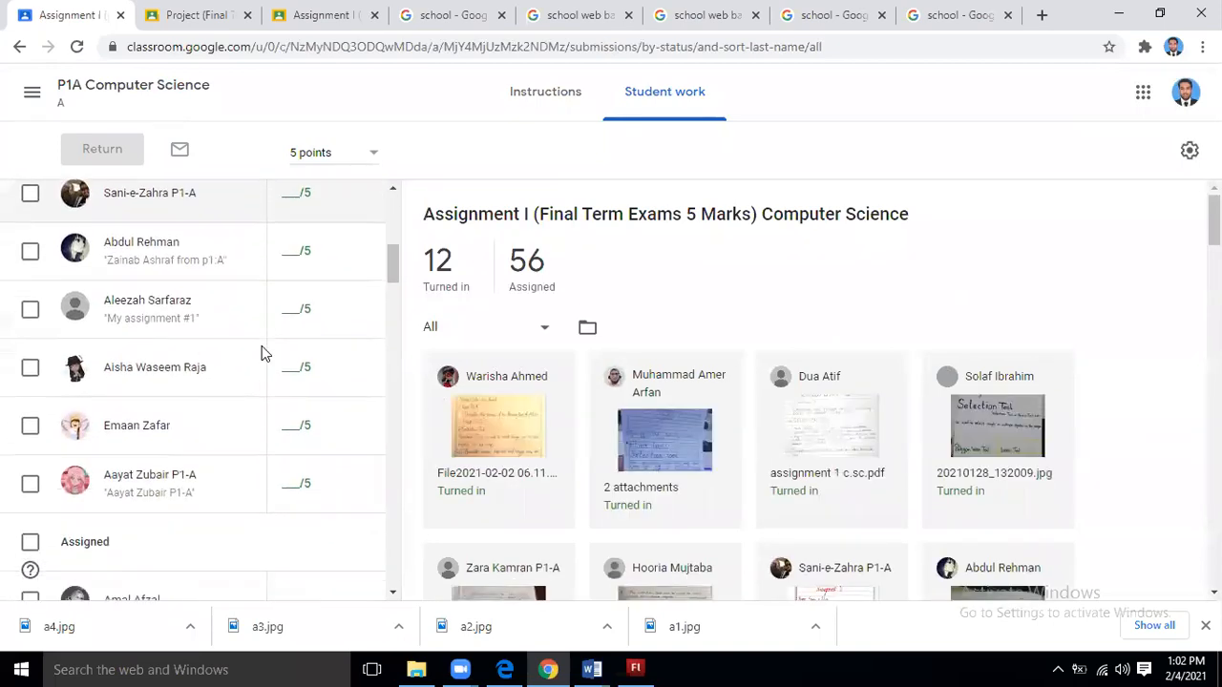
{"action": "scroll", "coordinate": [213, 423], "scroll_direction": "up", "scroll_amount": 5}
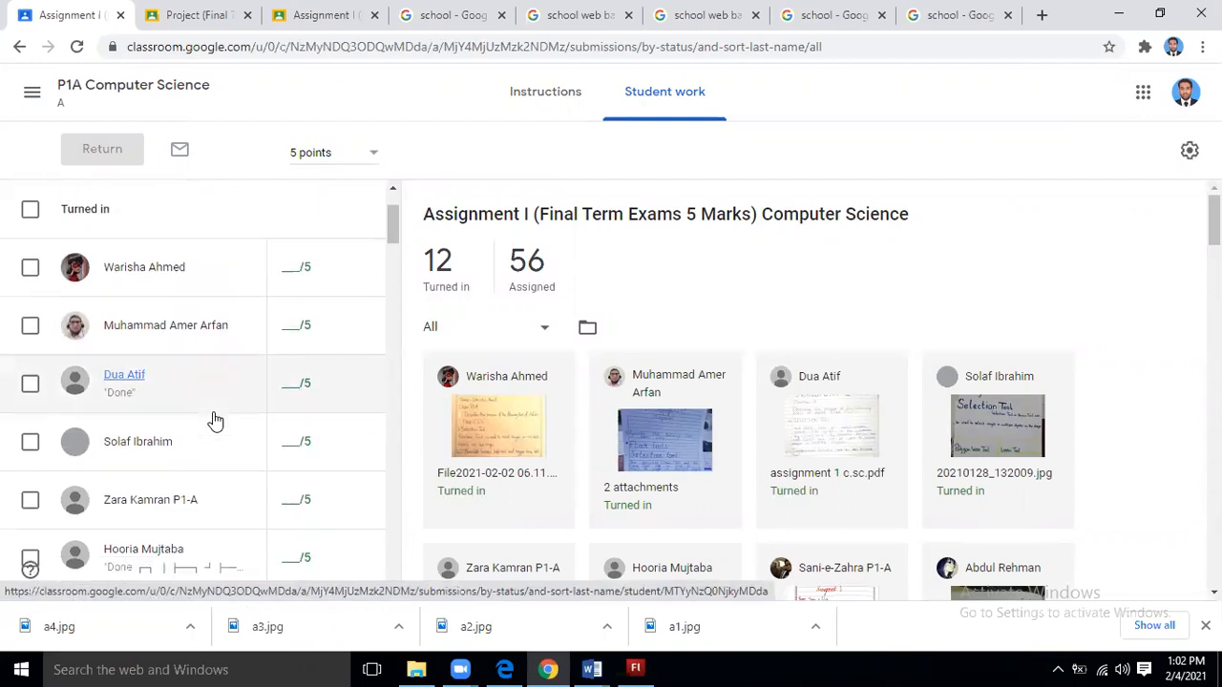
{"action": "scroll", "coordinate": [213, 417], "scroll_direction": "down", "scroll_amount": 5}
{"action": "scroll", "coordinate": [28, 198], "scroll_direction": "down", "scroll_amount": 2}
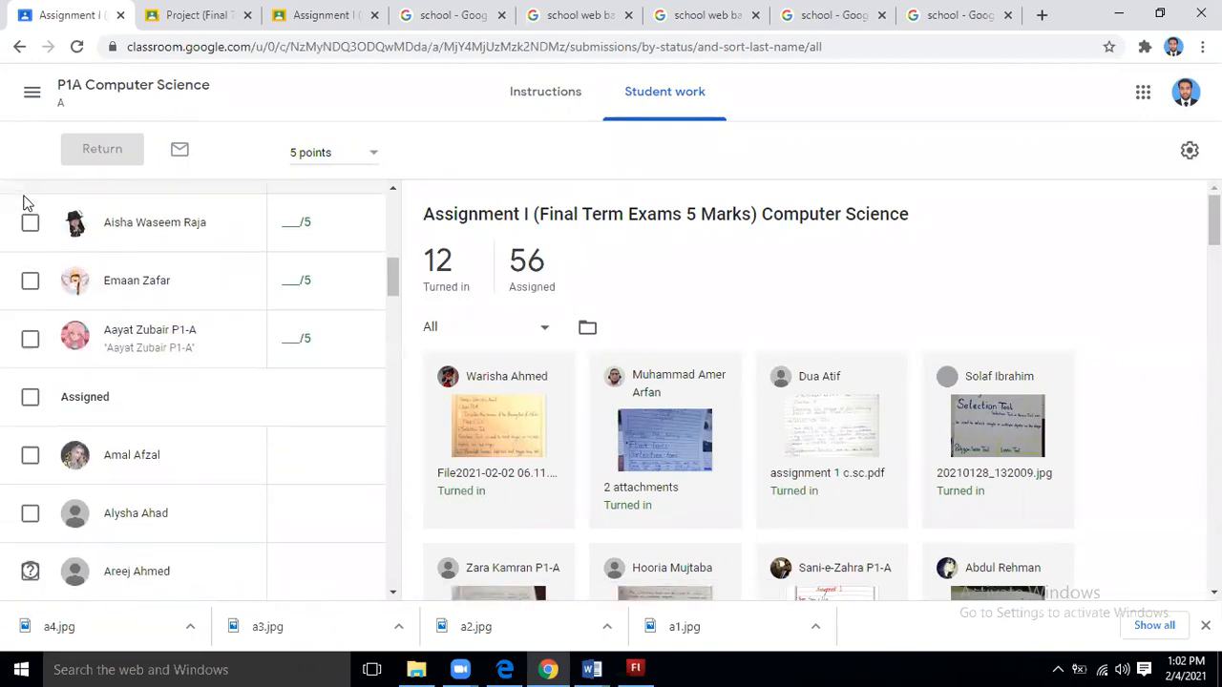
{"action": "left_click", "coordinate": [20, 46]}
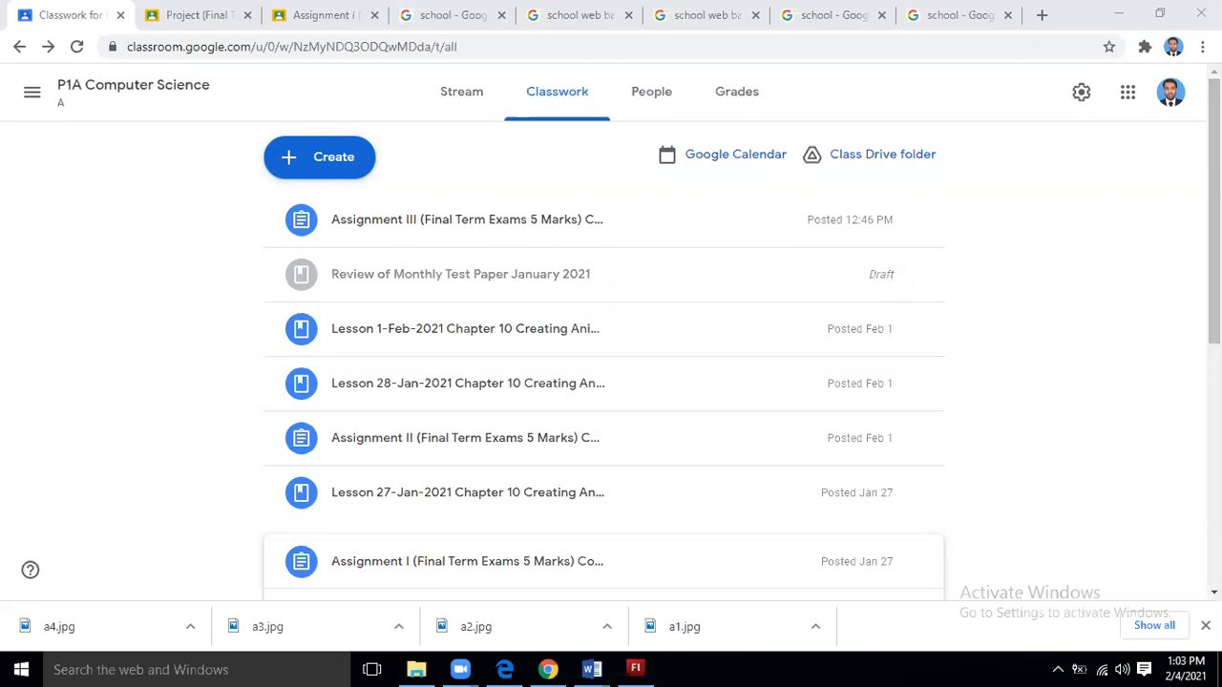
Return to the P1A Computer Science classwork list and open the student work page of the Project (Final Term Exams 15 Marks).
{"action": "left_click", "coordinate": [195, 16]}
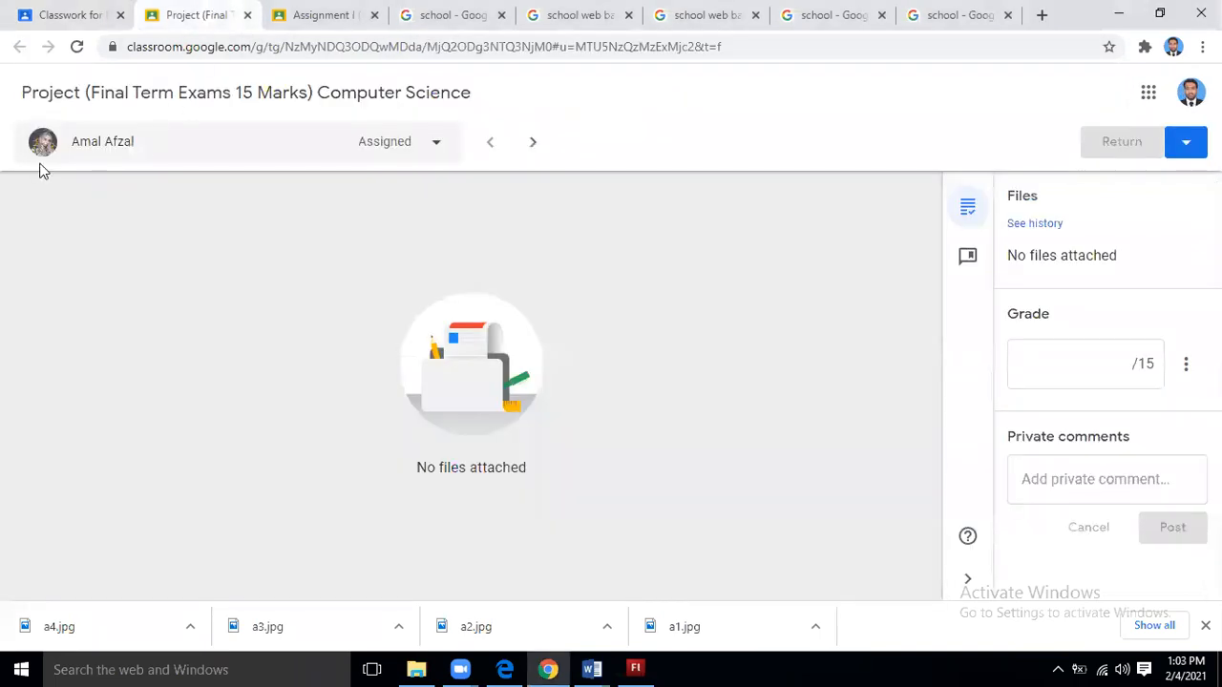
{"action": "left_click", "coordinate": [296, 12]}
{"action": "left_click", "coordinate": [93, 10]}
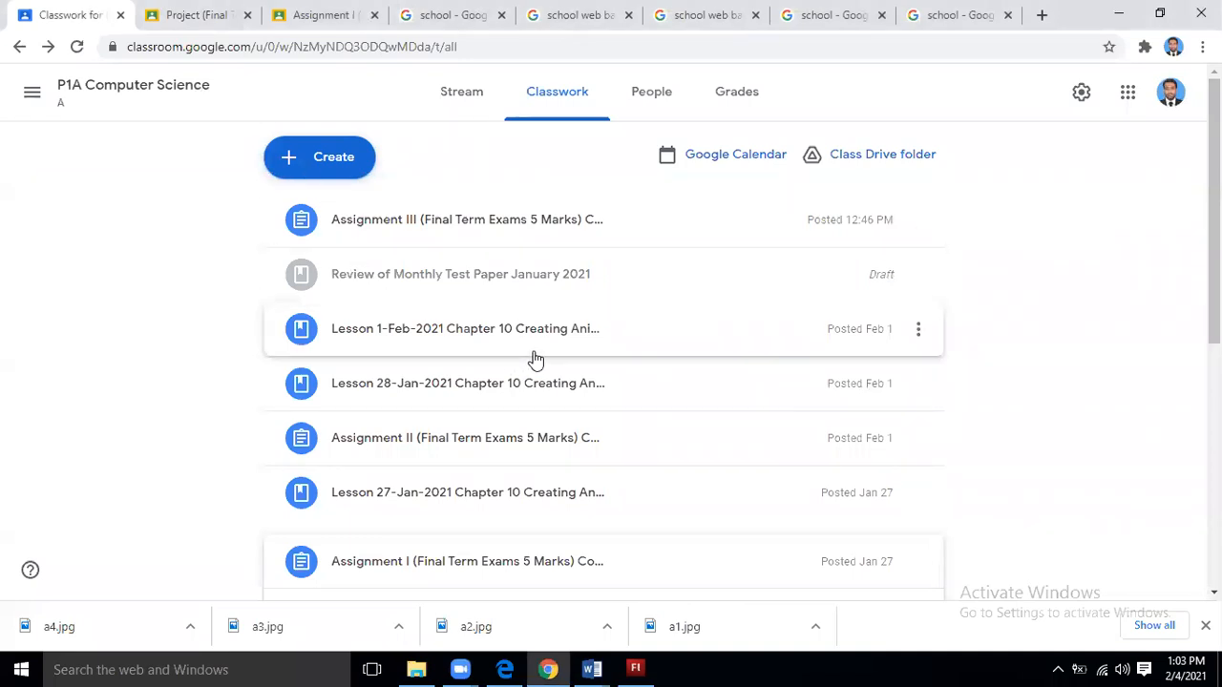
{"action": "scroll", "coordinate": [630, 472], "scroll_direction": "down", "scroll_amount": 1}
{"action": "left_click", "coordinate": [630, 473]}
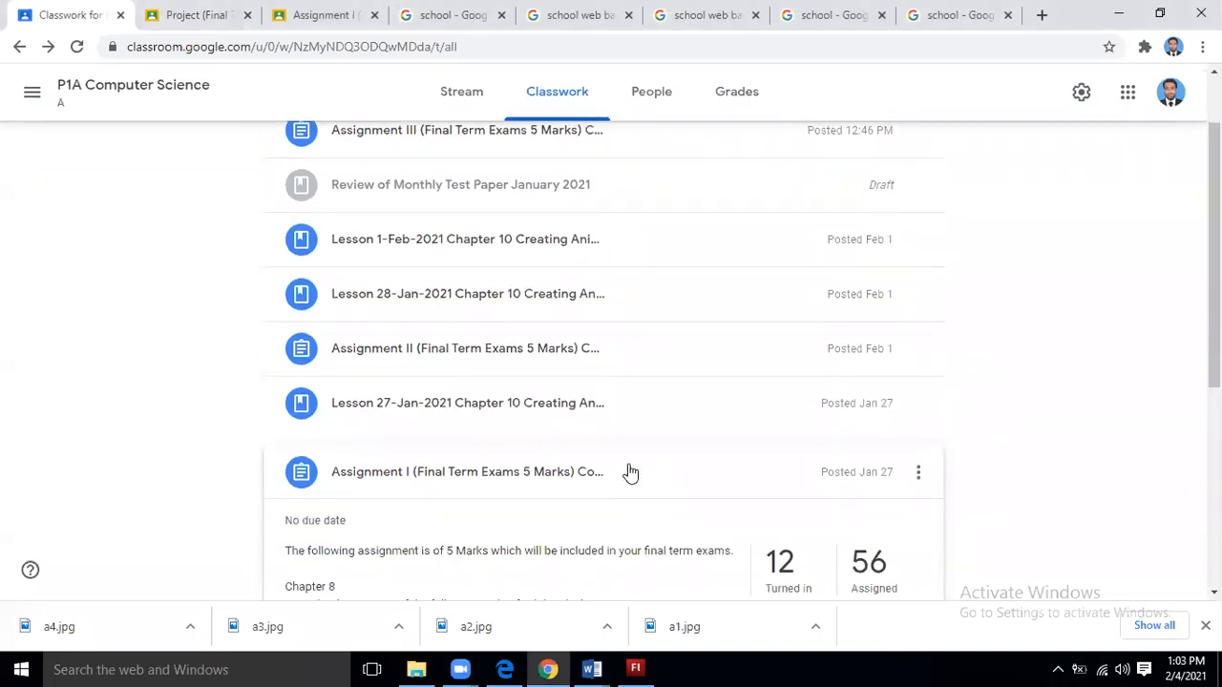
{"action": "scroll", "coordinate": [630, 472], "scroll_direction": "down", "scroll_amount": 2}
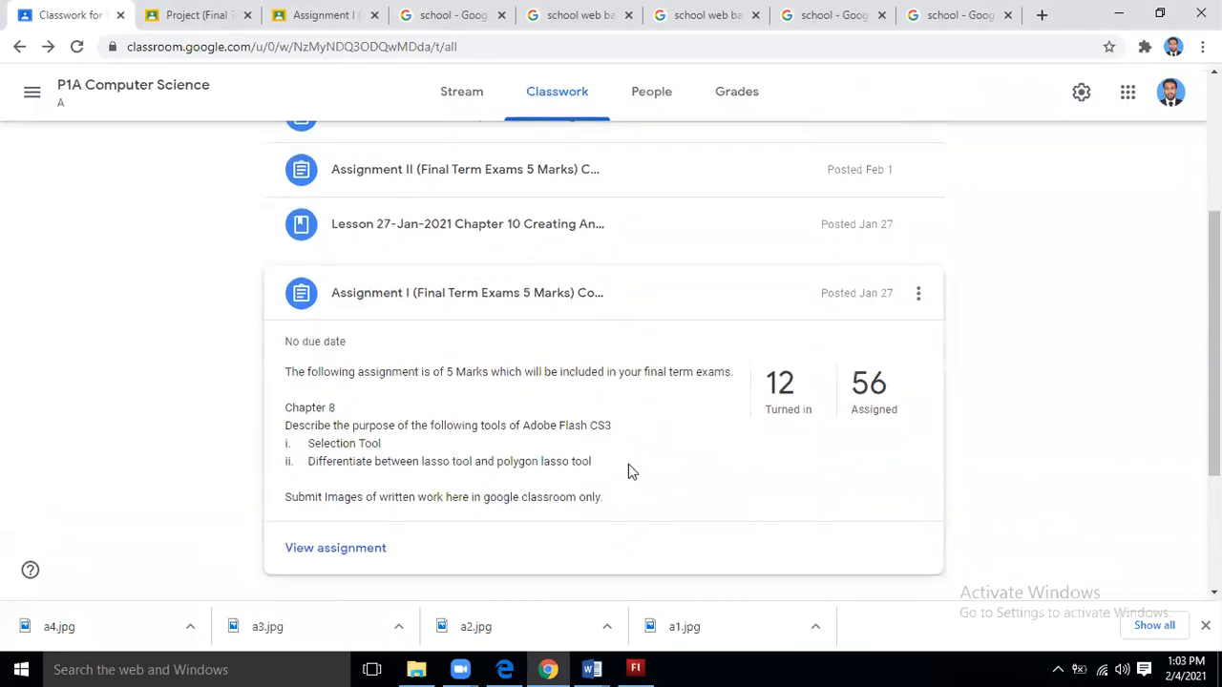
{"action": "left_click", "coordinate": [558, 306]}
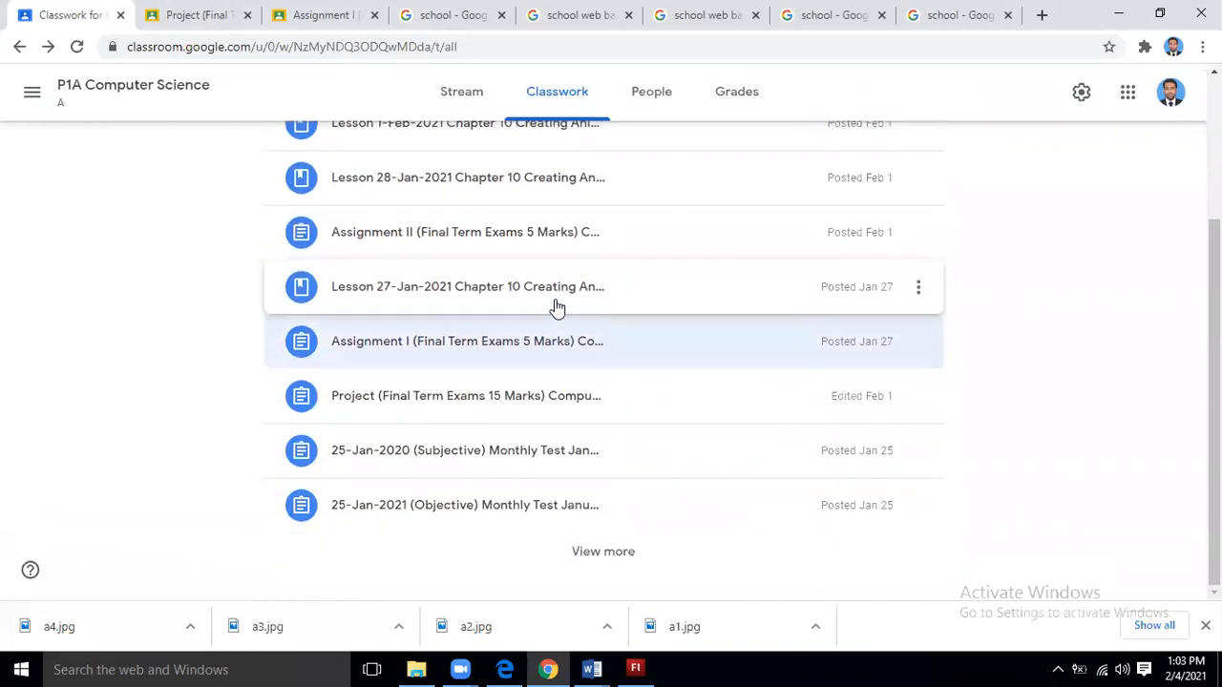
{"action": "left_click", "coordinate": [501, 401]}
{"action": "left_click", "coordinate": [372, 382]}
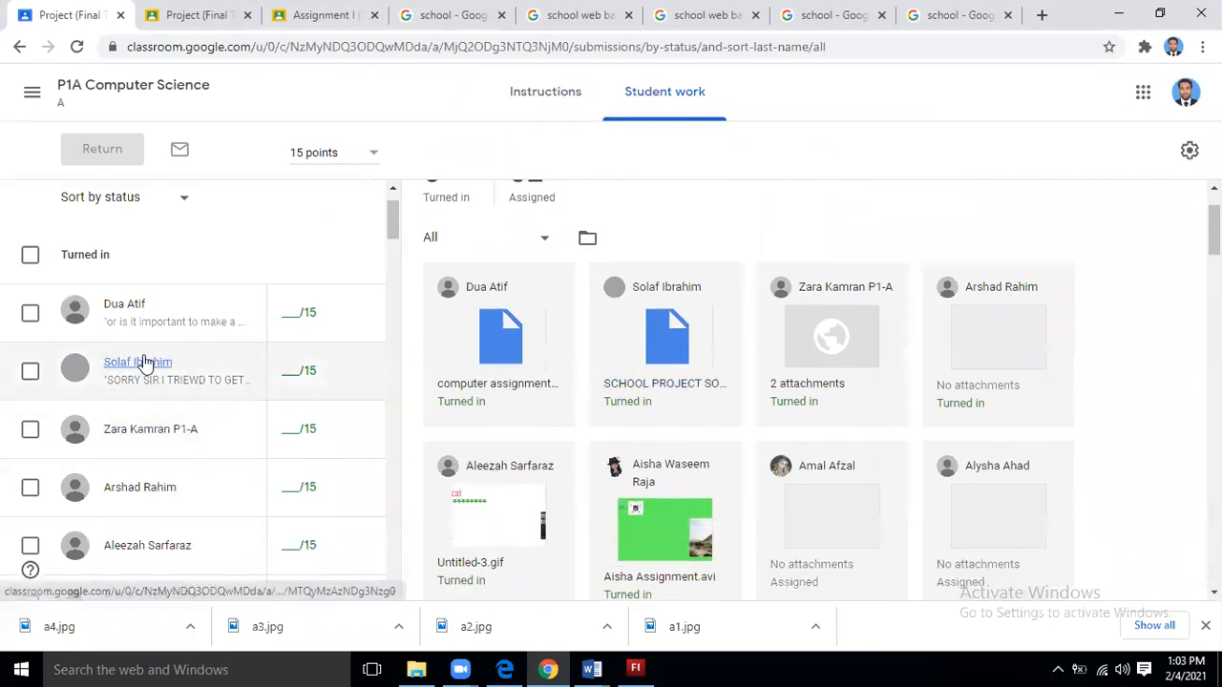
Open the second turned-in student's project submission in a new browser tab and download the attached .fla file.
{"action": "left_click", "coordinate": [139, 362]}
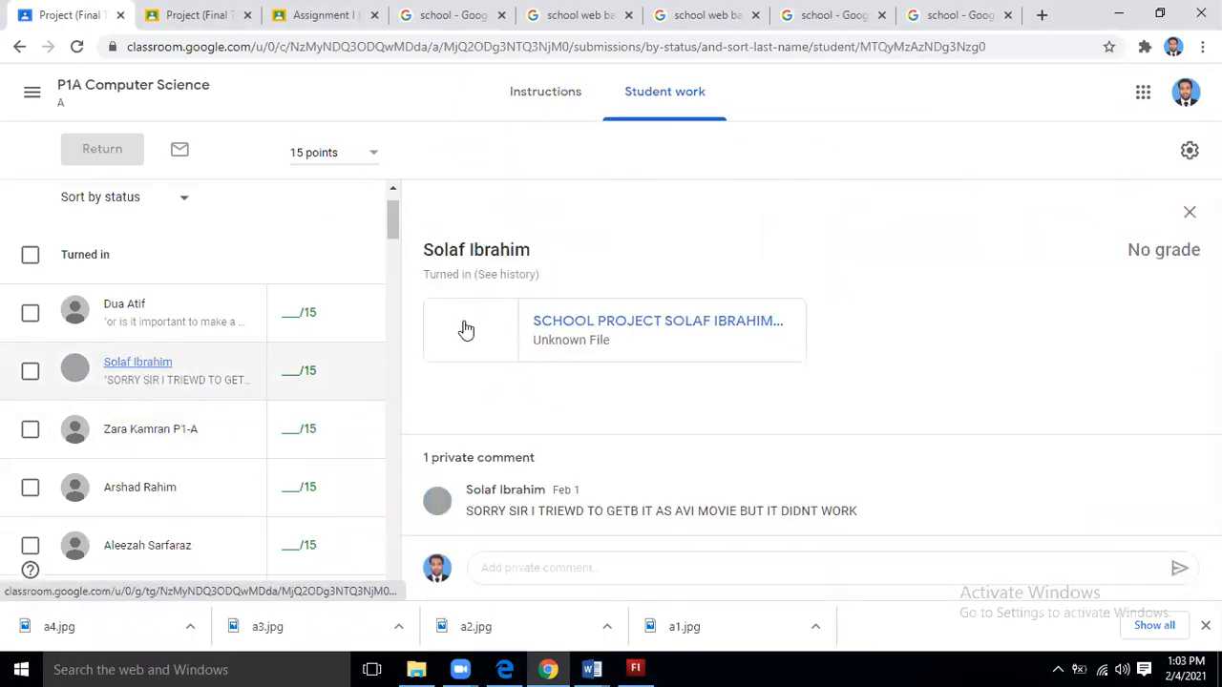
{"action": "right_click", "coordinate": [468, 317]}
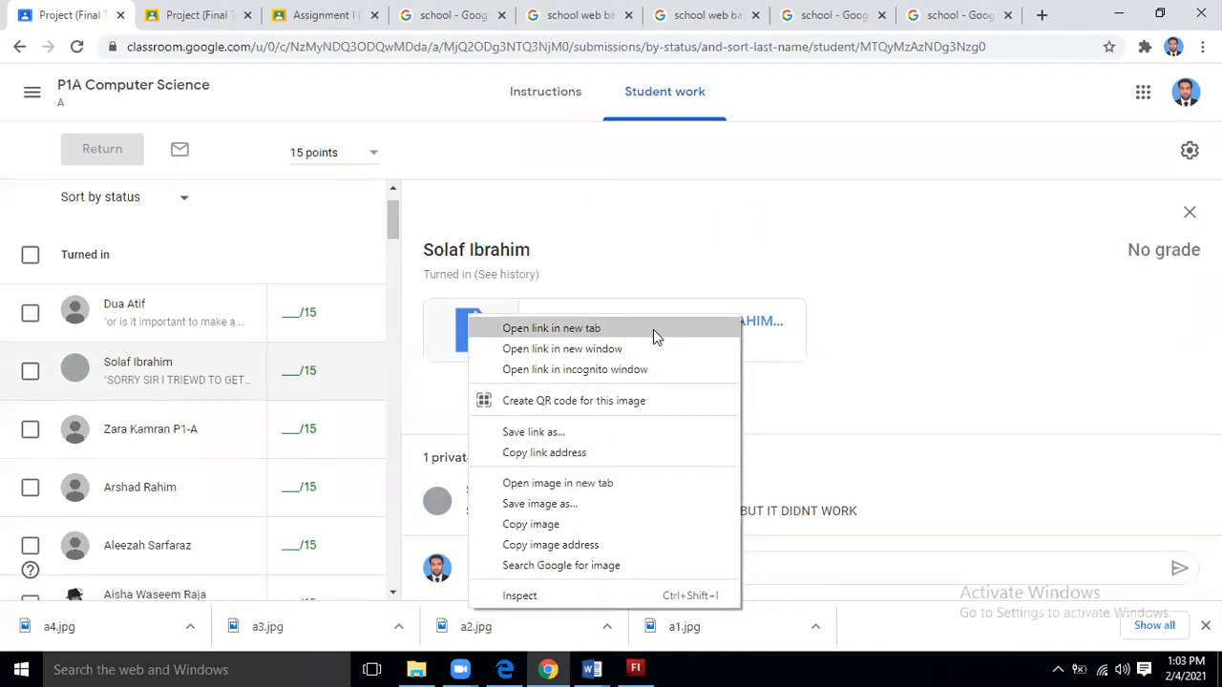
{"action": "left_click", "coordinate": [455, 314]}
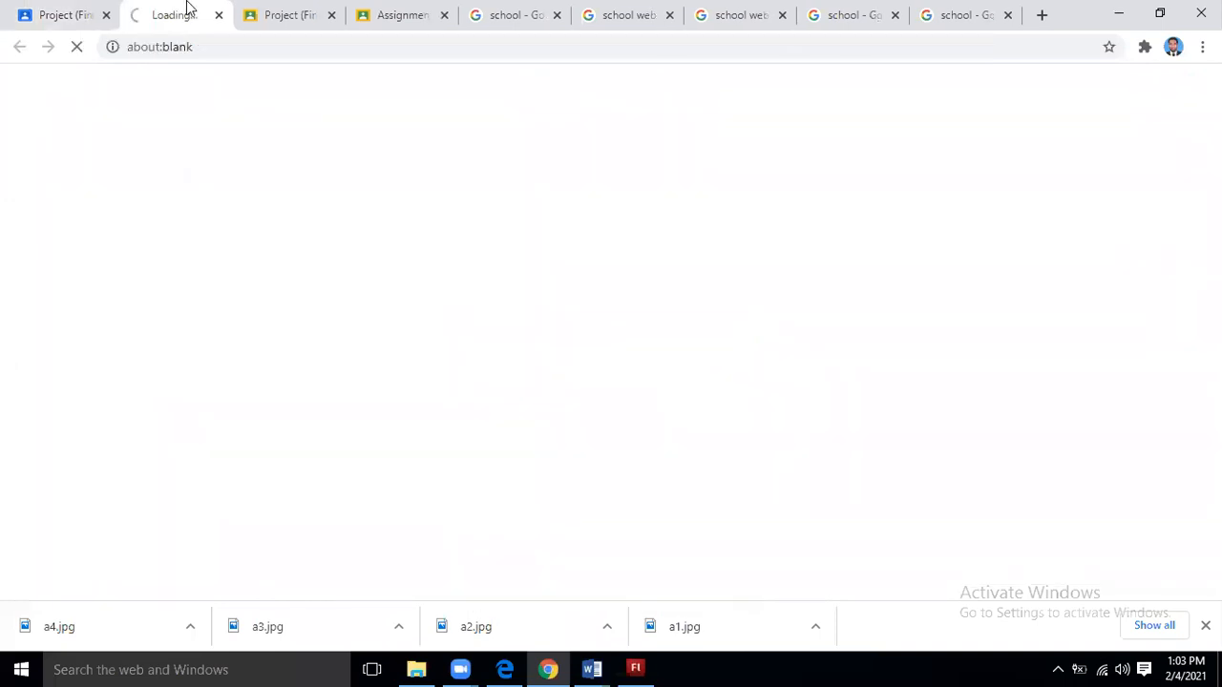
{"action": "left_click", "coordinate": [274, 9]}
{"action": "left_click", "coordinate": [172, 12]}
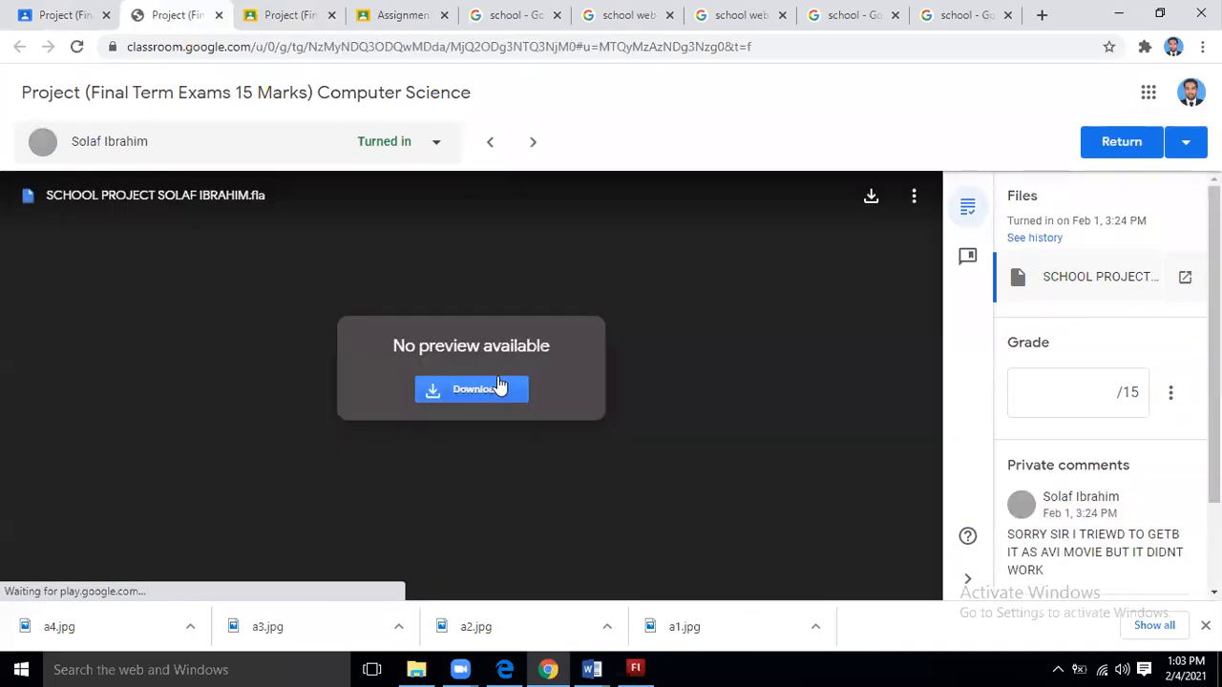
{"action": "left_click", "coordinate": [495, 392]}
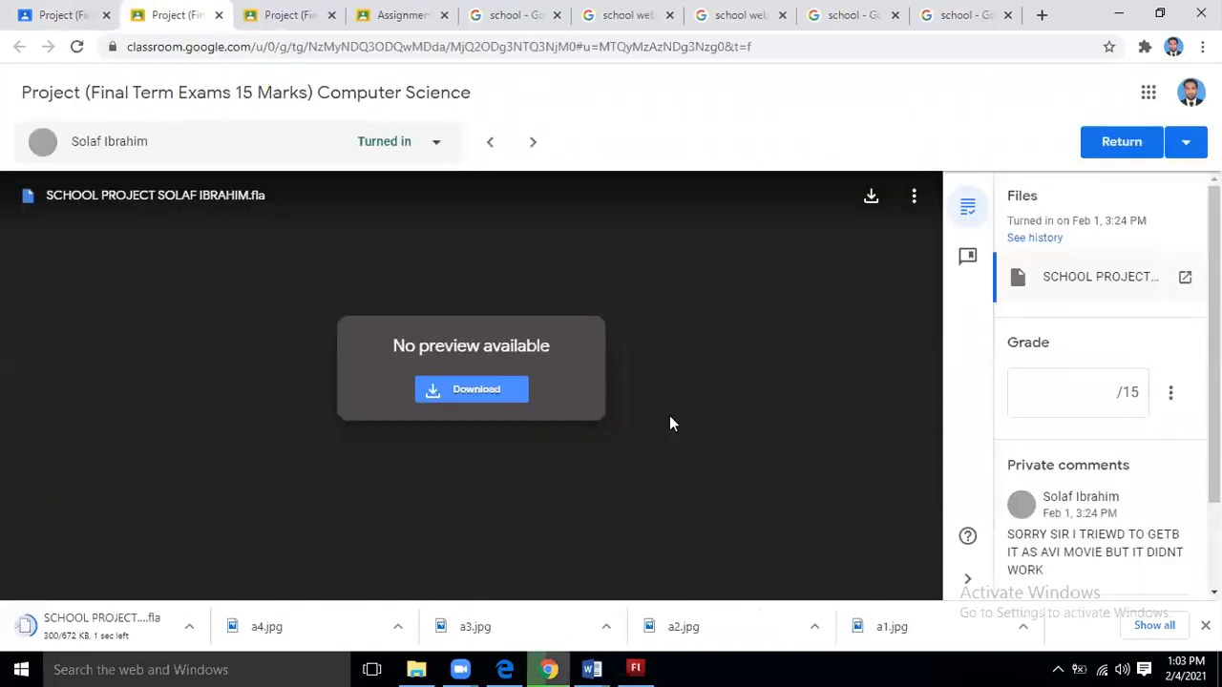
Switch to Adobe Flash CS3 and open the student's downloaded school project .fla file from the Downloads folder.
{"action": "left_click", "coordinate": [635, 668]}
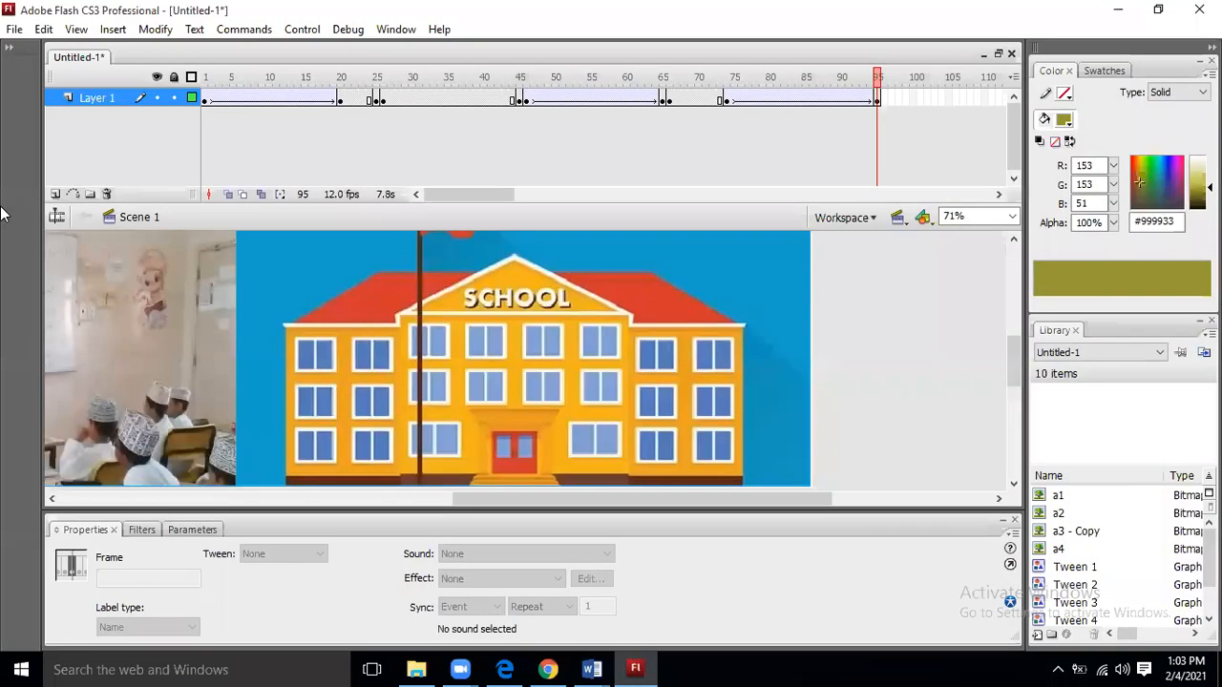
{"action": "left_click", "coordinate": [14, 28]}
{"action": "left_click", "coordinate": [42, 73]}
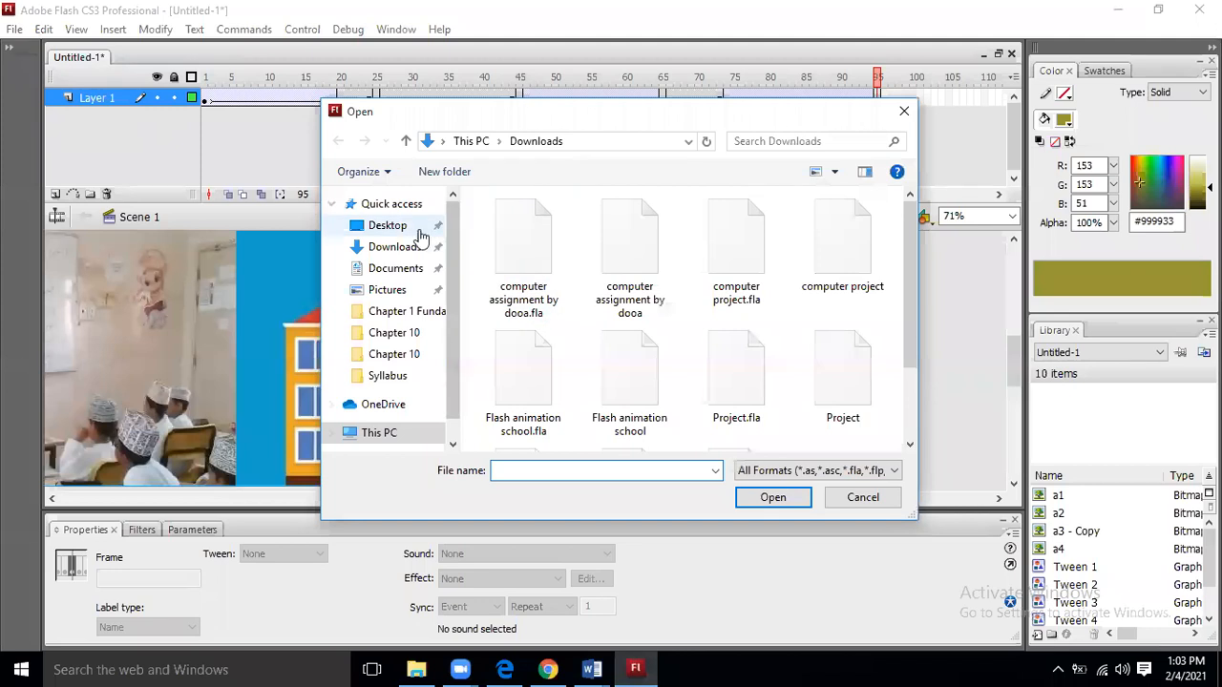
{"action": "left_click", "coordinate": [382, 226]}
{"action": "left_click", "coordinate": [411, 248]}
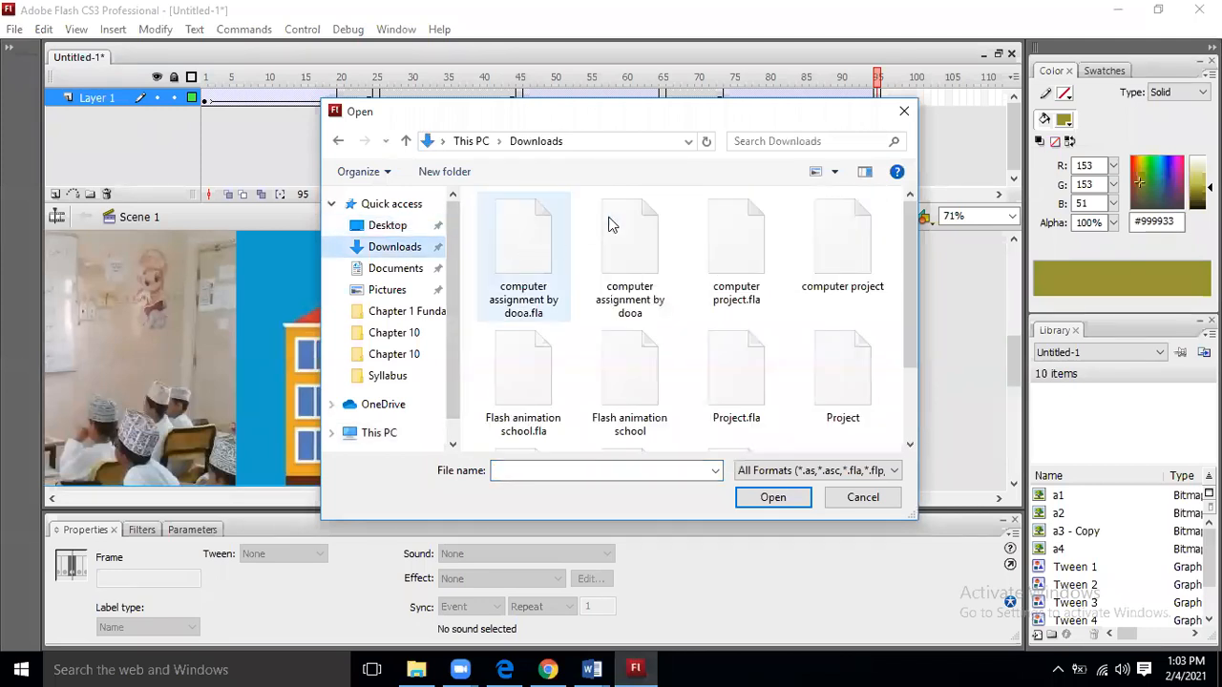
{"action": "left_click", "coordinate": [536, 246]}
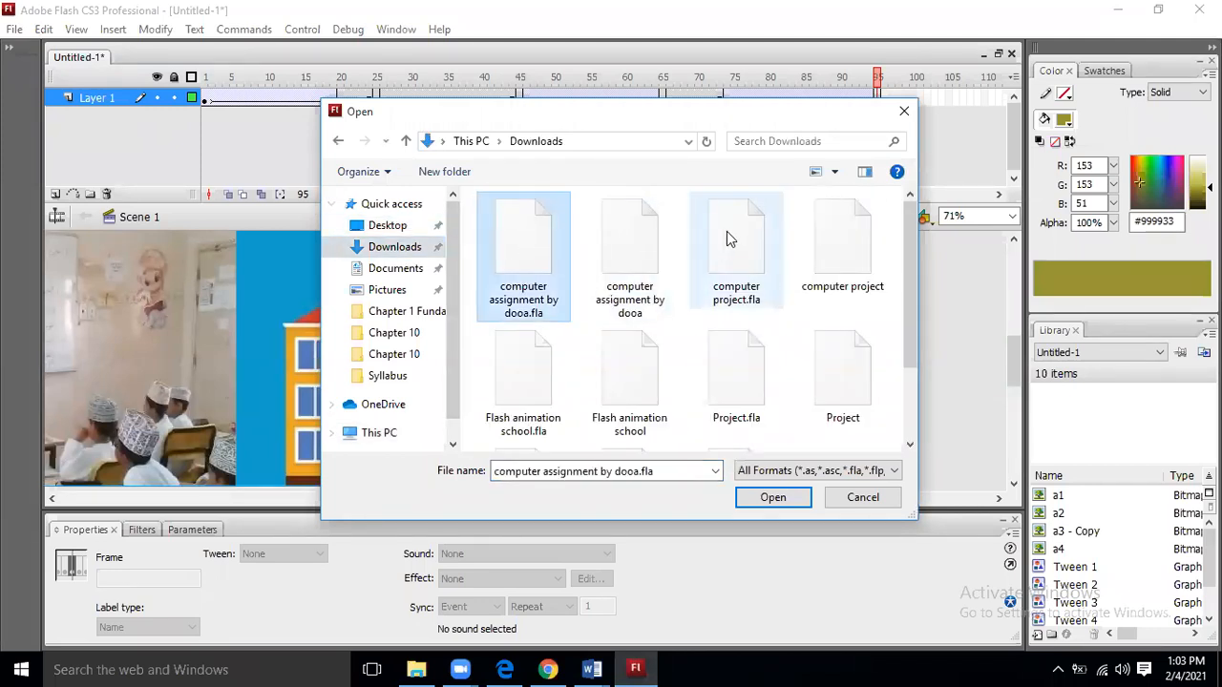
{"action": "key", "text": "s"}
{"action": "double_click", "coordinate": [538, 382]}
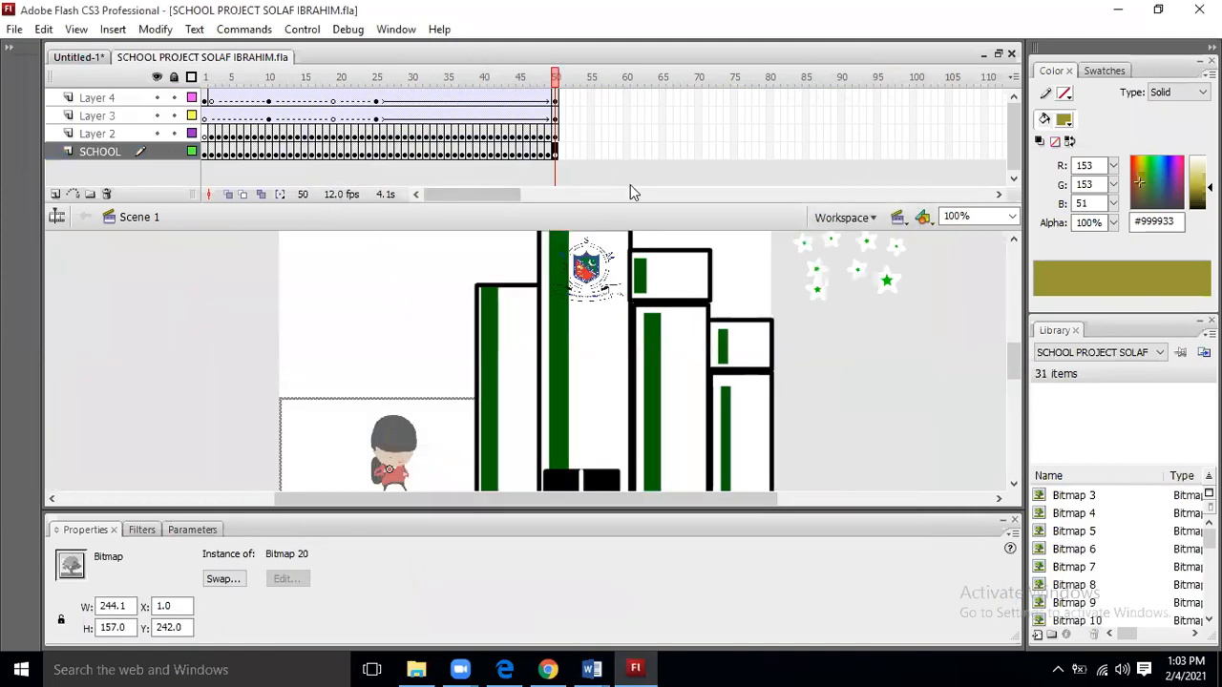
Test the student's school project movie in a preview window and close the preview.
{"action": "left_click", "coordinate": [959, 327]}
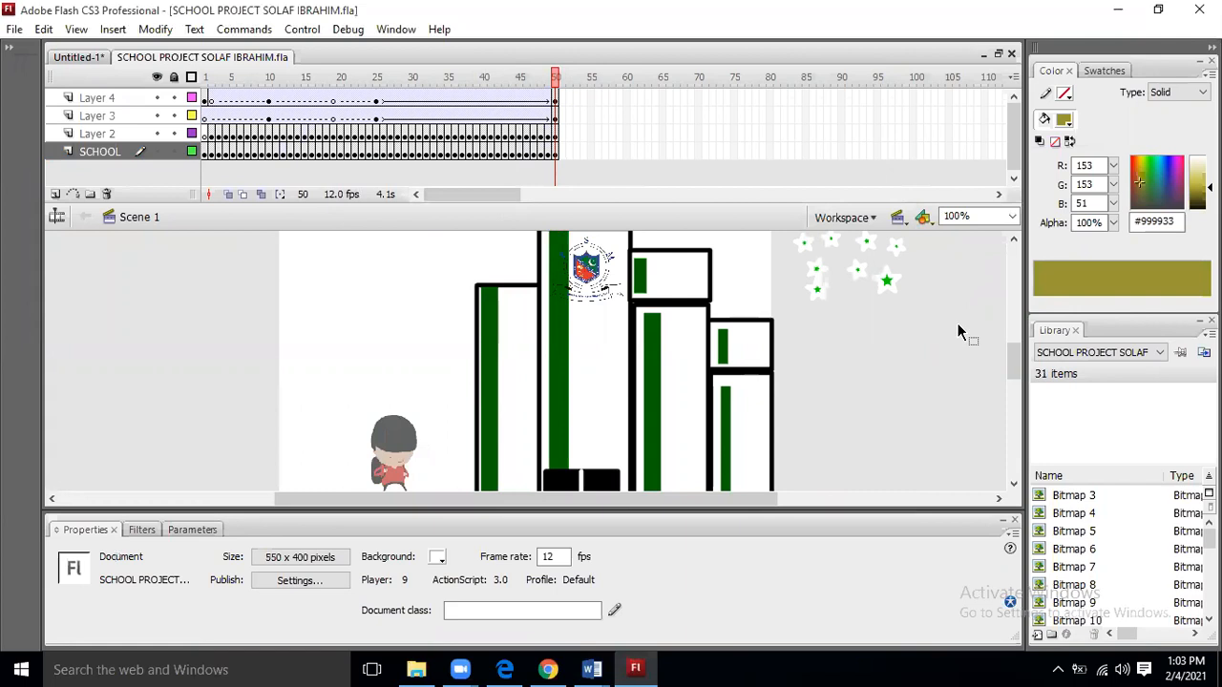
{"action": "key", "text": "ctrl+Return"}
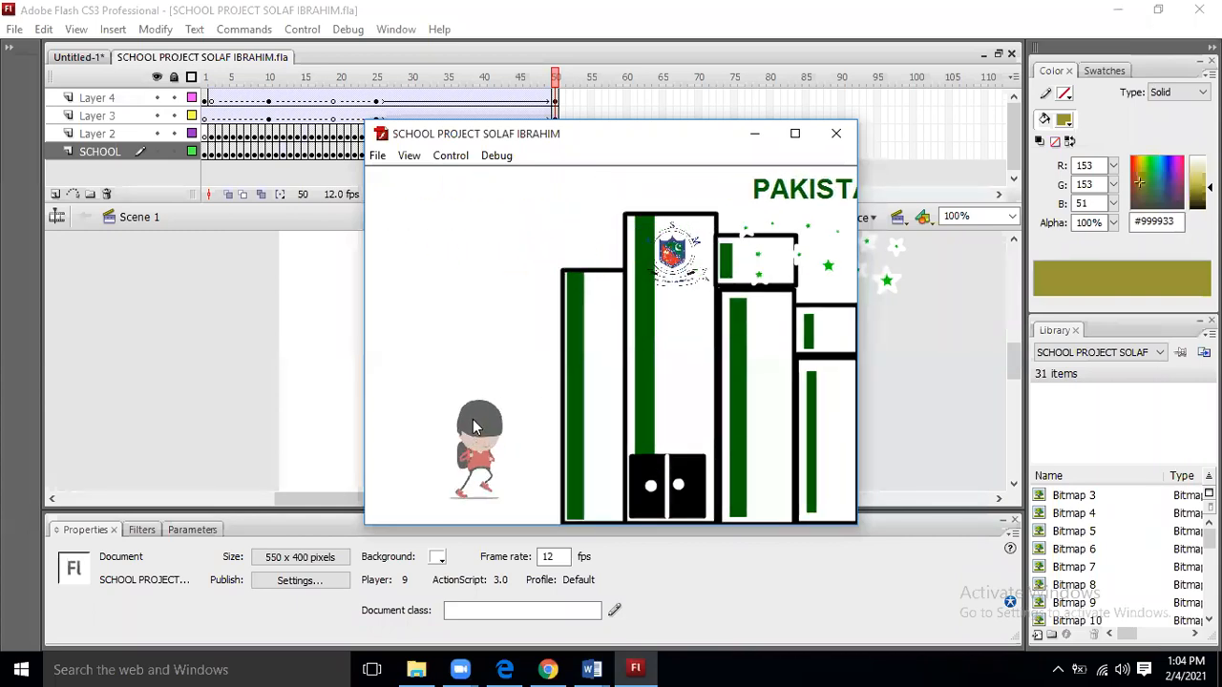
{"action": "left_click", "coordinate": [842, 143]}
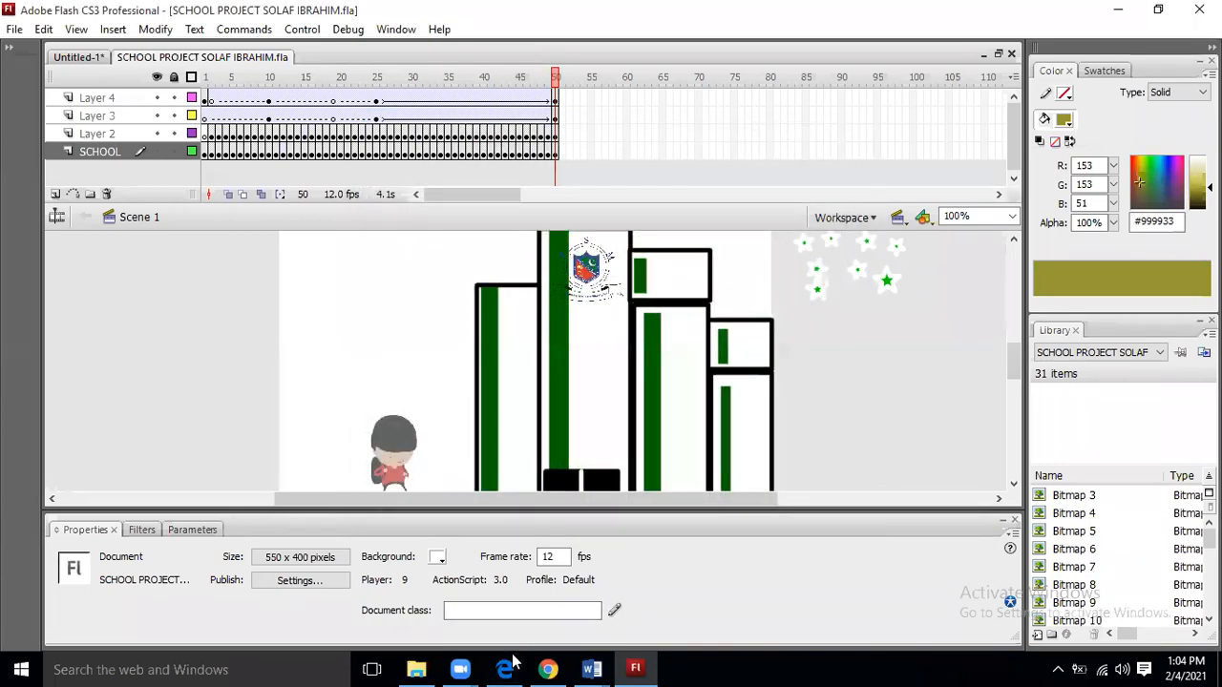
Switch to Chrome and enter a grade of 15 for the reviewed student's project in the student work list.
{"action": "left_click", "coordinate": [549, 668]}
{"action": "left_click", "coordinate": [90, 13]}
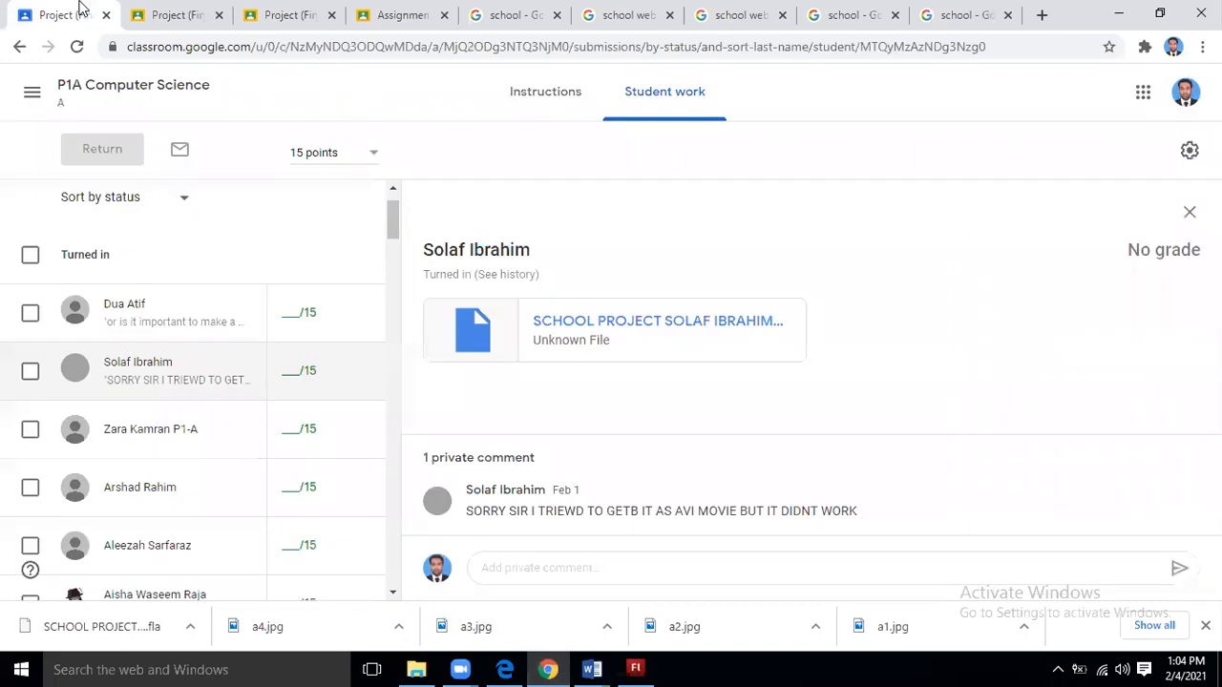
{"action": "left_click", "coordinate": [285, 379]}
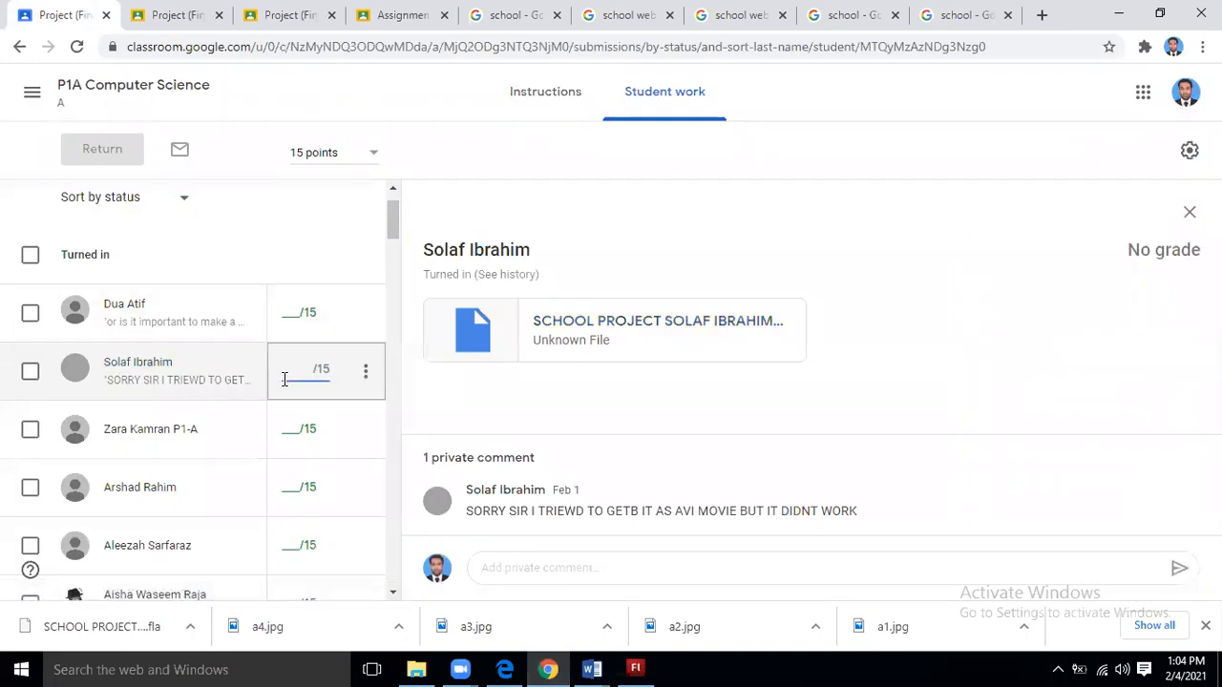
{"action": "type", "text": "15"}
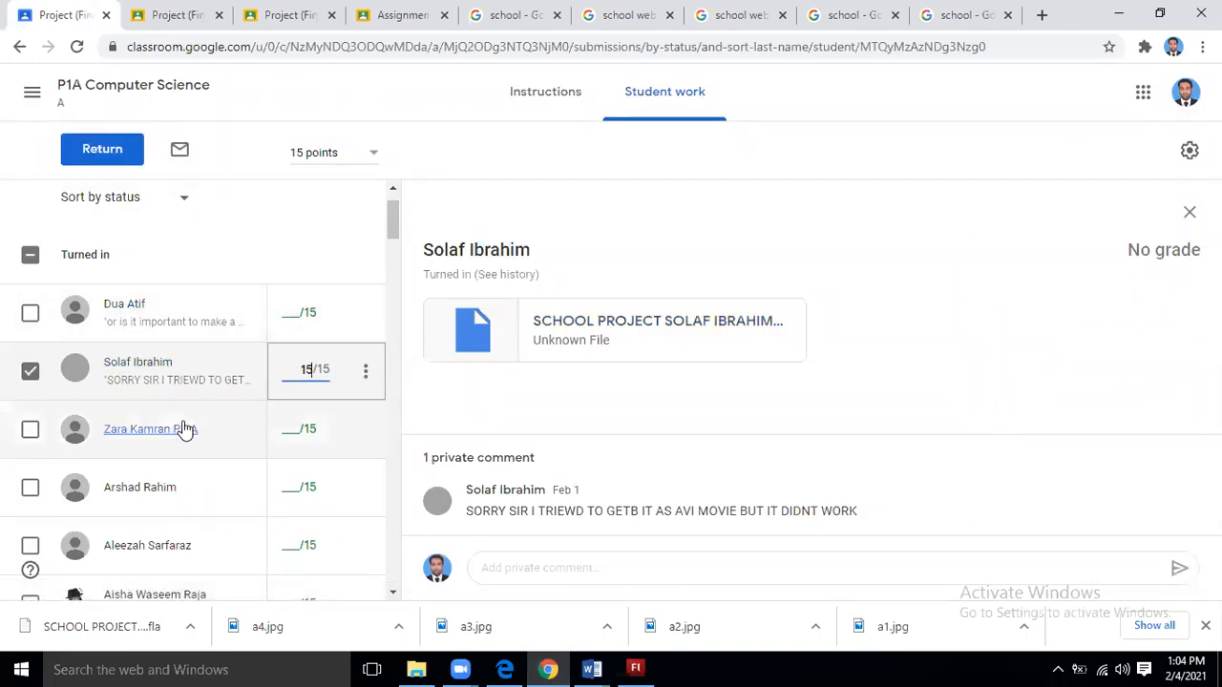
{"action": "scroll", "coordinate": [186, 431], "scroll_direction": "down", "scroll_amount": 2}
{"action": "scroll", "coordinate": [184, 431], "scroll_direction": "up", "scroll_amount": 3}
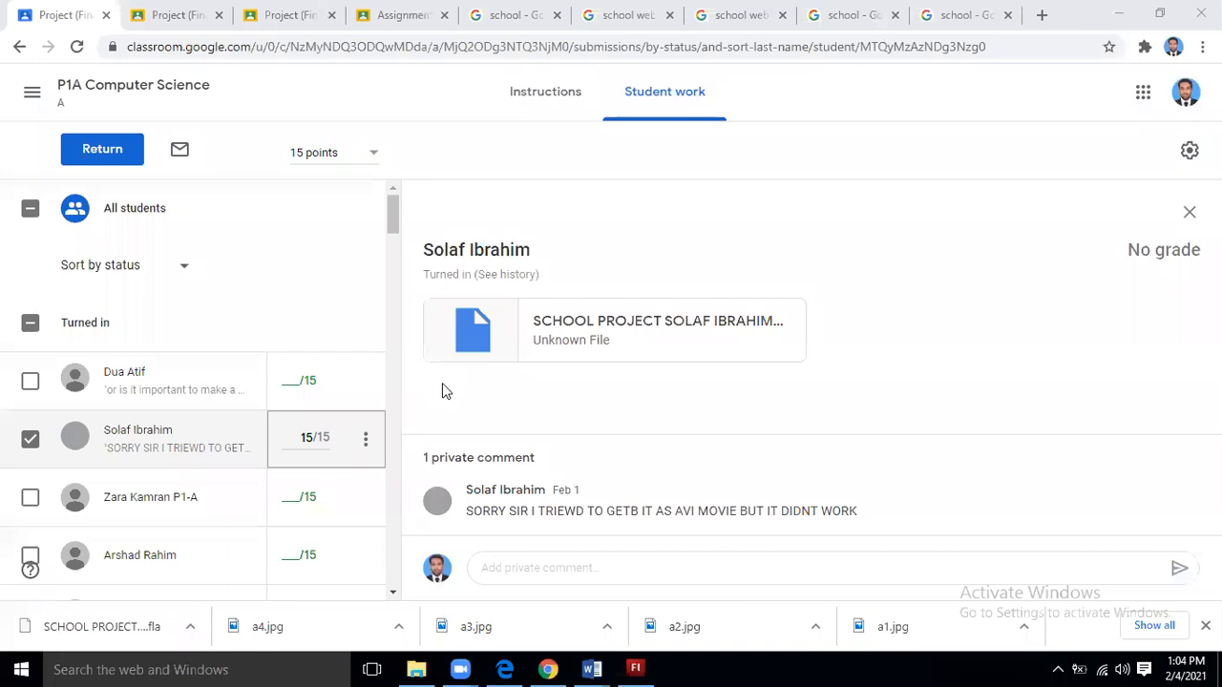
{"action": "scroll", "coordinate": [140, 484], "scroll_direction": "down", "scroll_amount": 3}
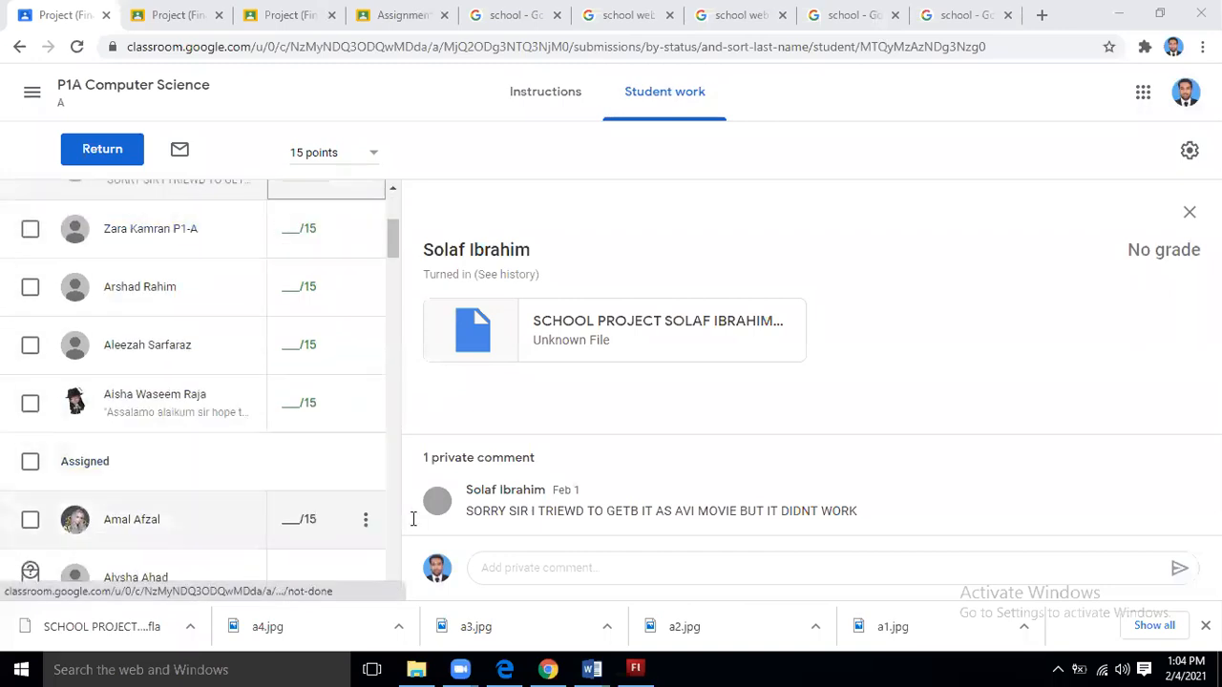
Close the student's project file in Flash and switch to Word to view the Class PI Chapter 10 Animations in Flash document.
{"action": "left_click", "coordinate": [635, 668]}
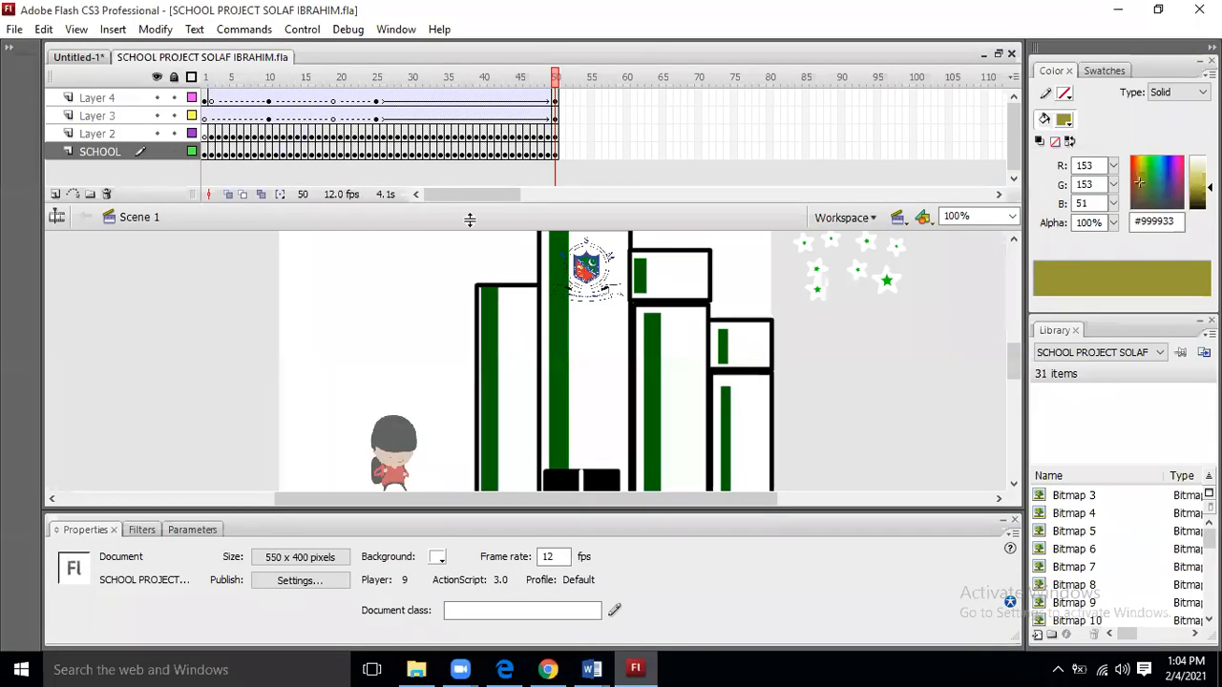
{"action": "left_click", "coordinate": [1013, 53]}
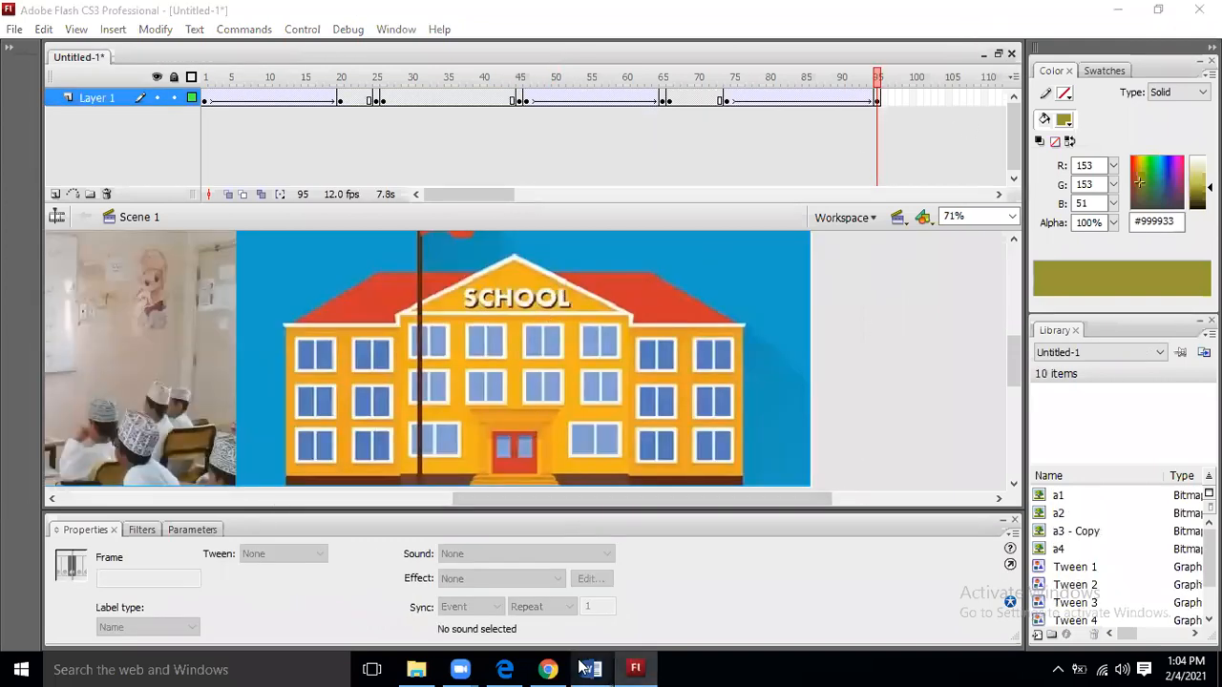
{"action": "mouse_move", "coordinate": [592, 668]}
{"action": "left_click", "coordinate": [564, 634]}
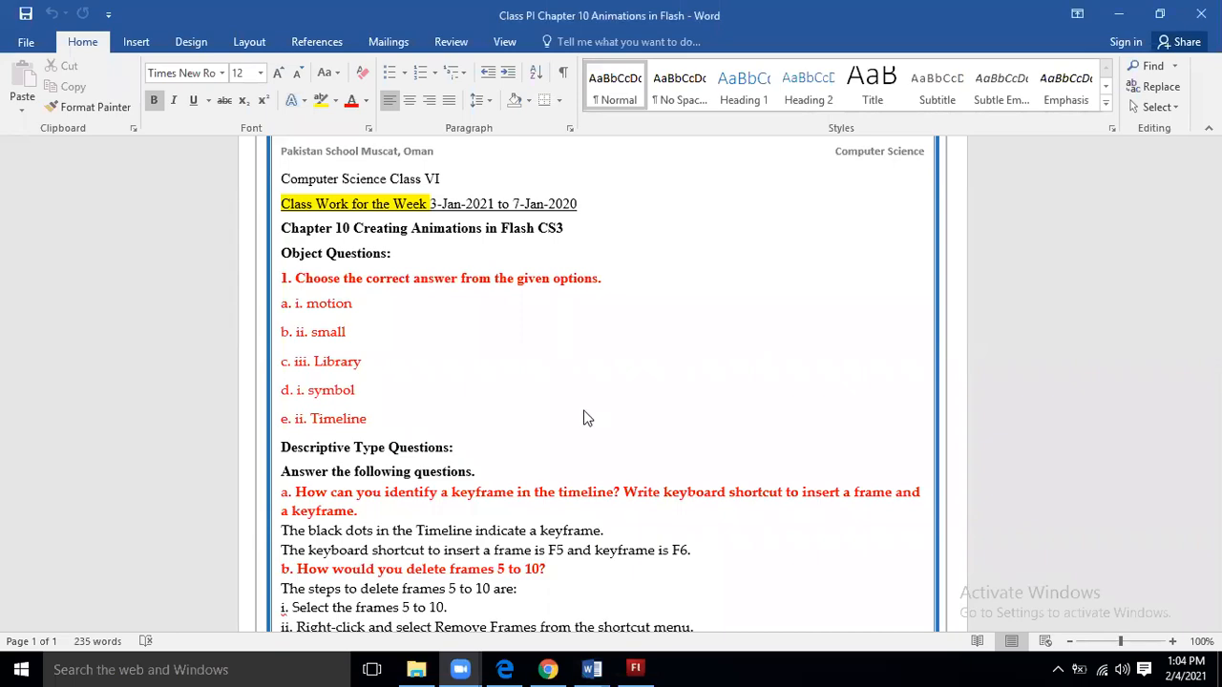
Switch to Flash, play the Untitled-1 banner animation on the timeline, then test the movie in a preview window and close it.
{"action": "left_click", "coordinate": [636, 668]}
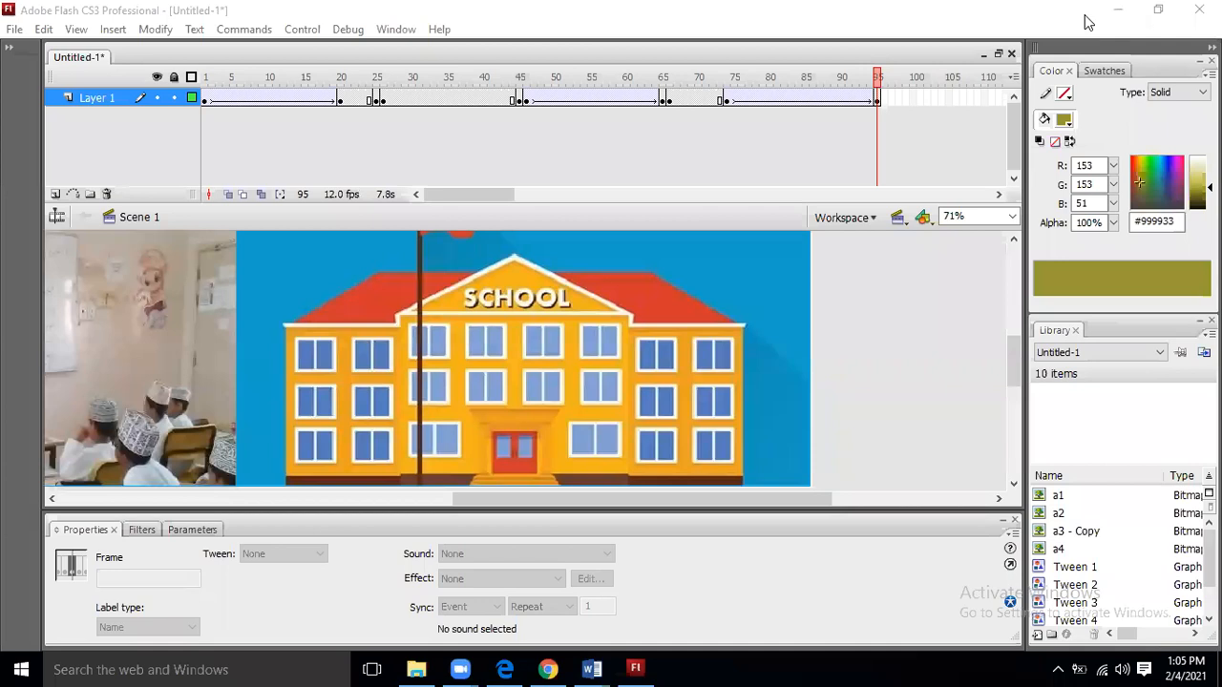
{"action": "left_click", "coordinate": [932, 277]}
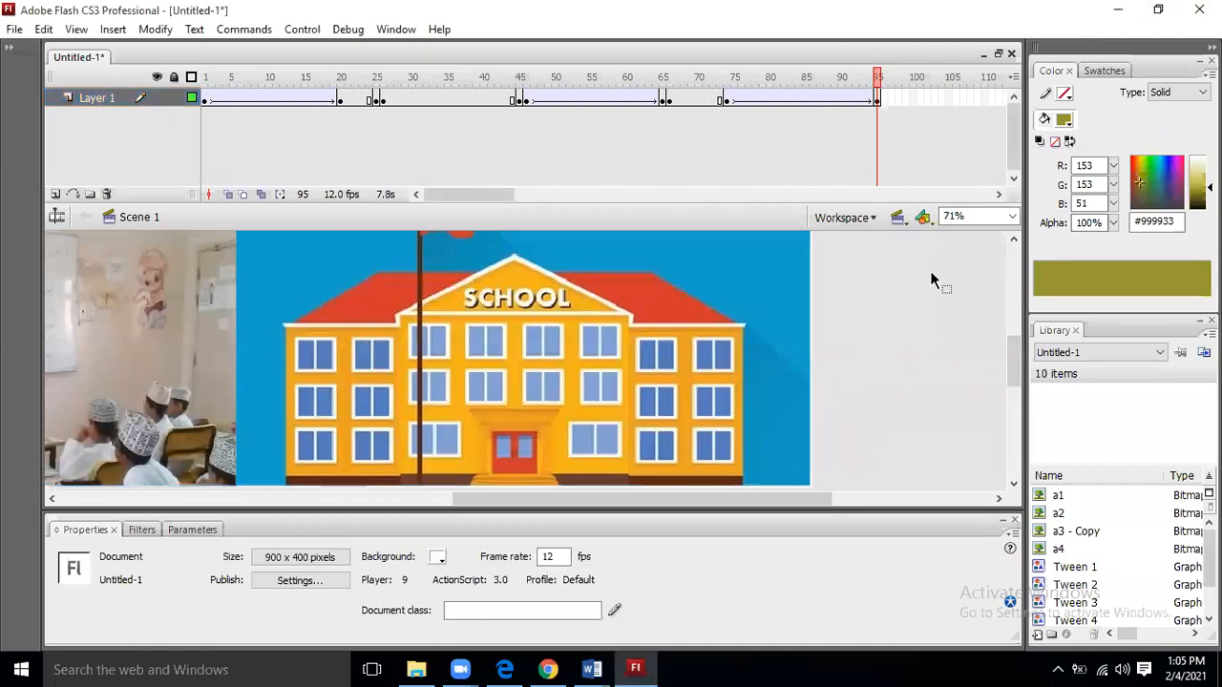
{"action": "key", "text": "Return"}
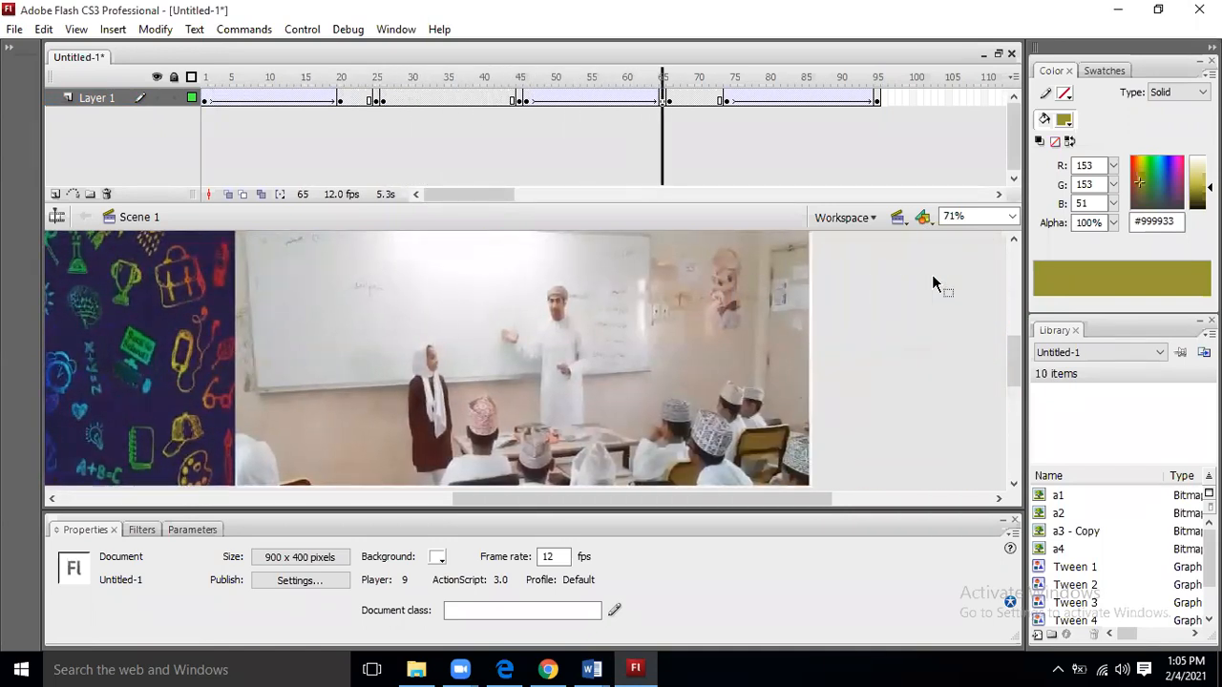
{"action": "key", "text": "ctrl+Return"}
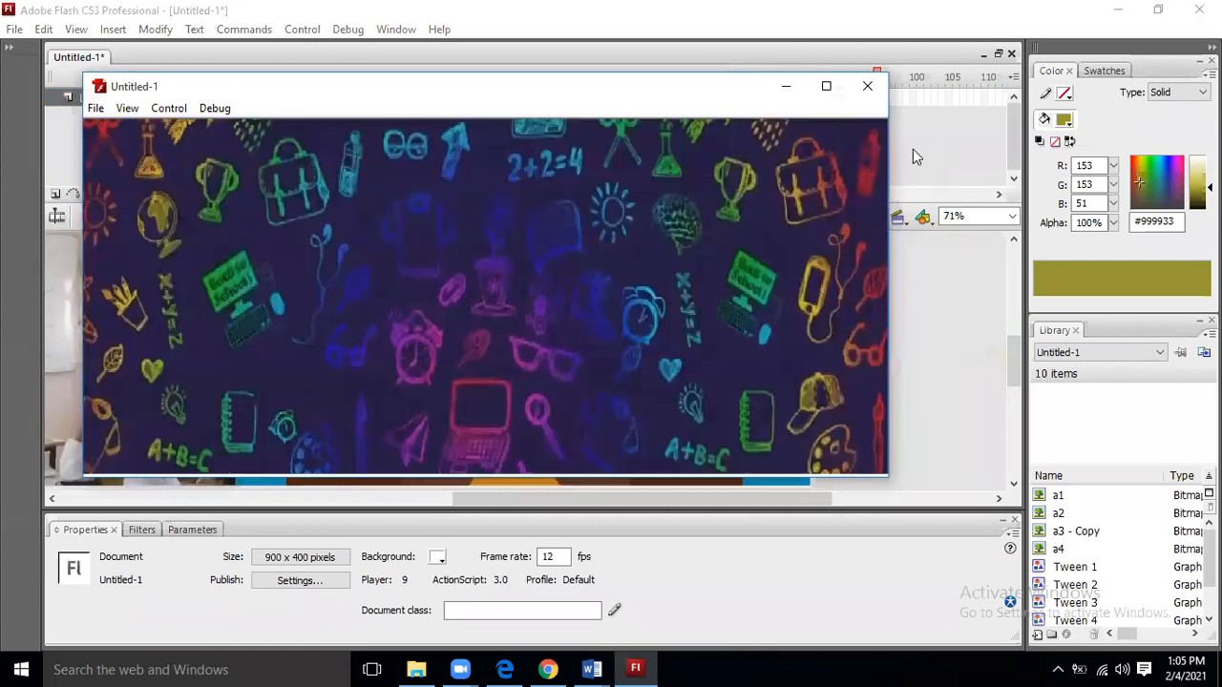
{"action": "left_click", "coordinate": [867, 86]}
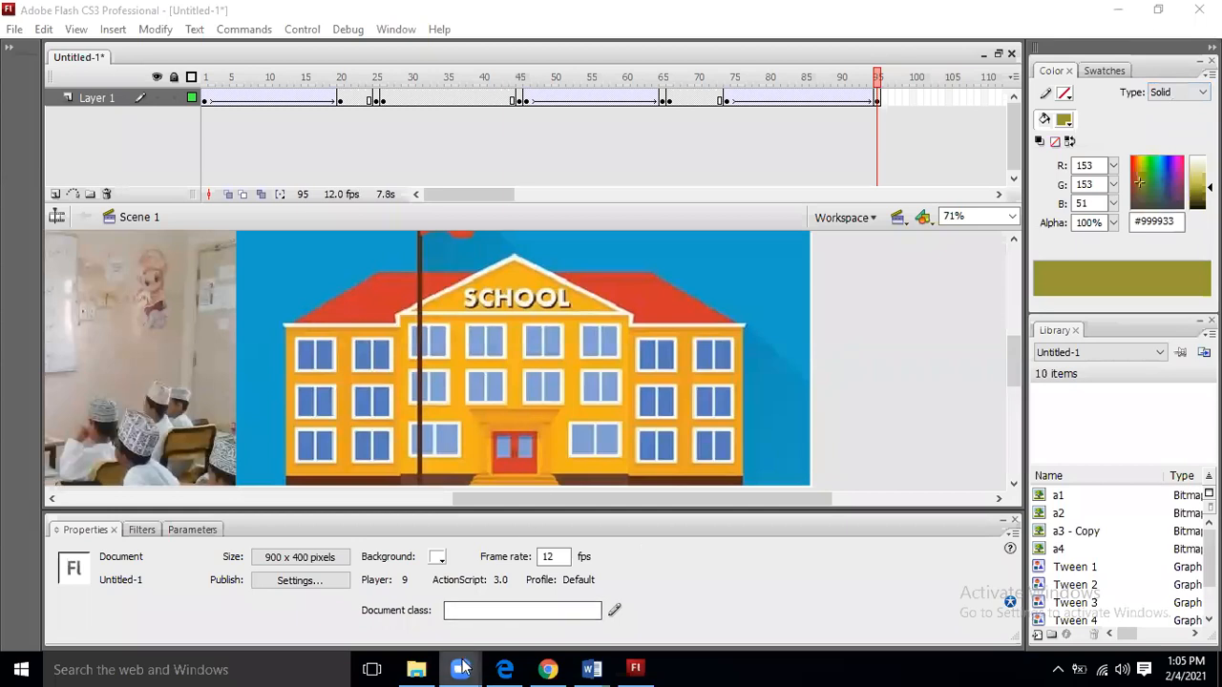
Switch to Chrome and go back from the project's student work page to the P1A Computer Science classwork list.
{"action": "left_click", "coordinate": [547, 668]}
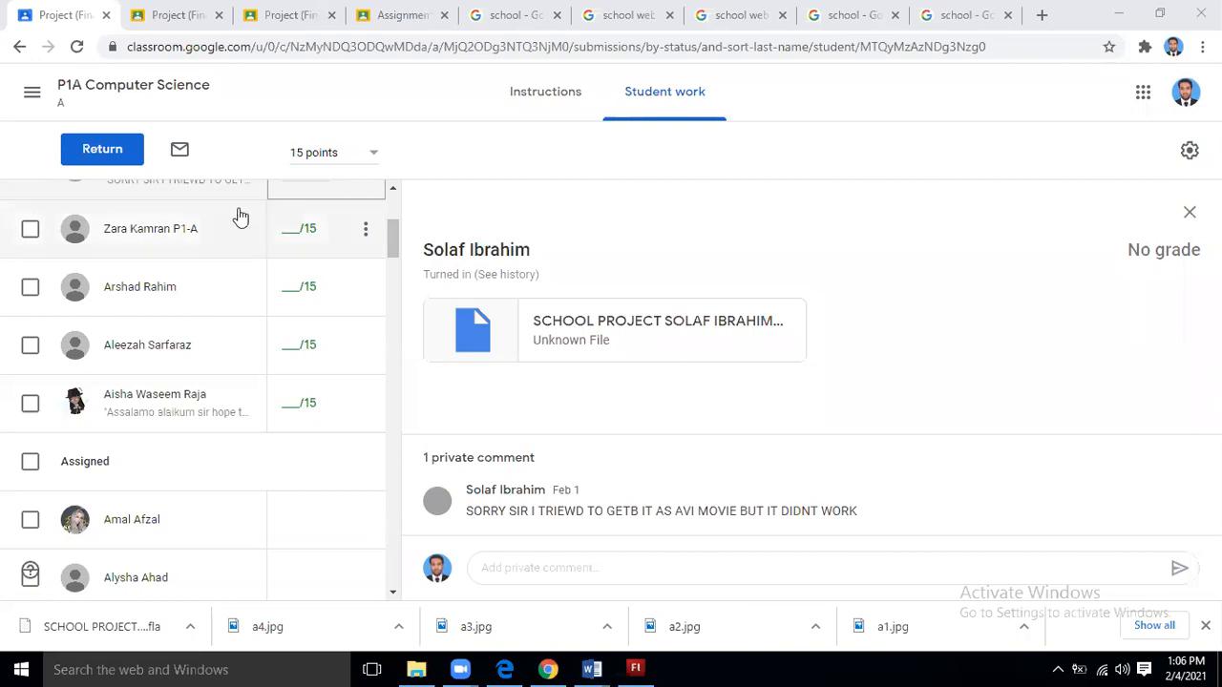
{"action": "left_click", "coordinate": [38, 107]}
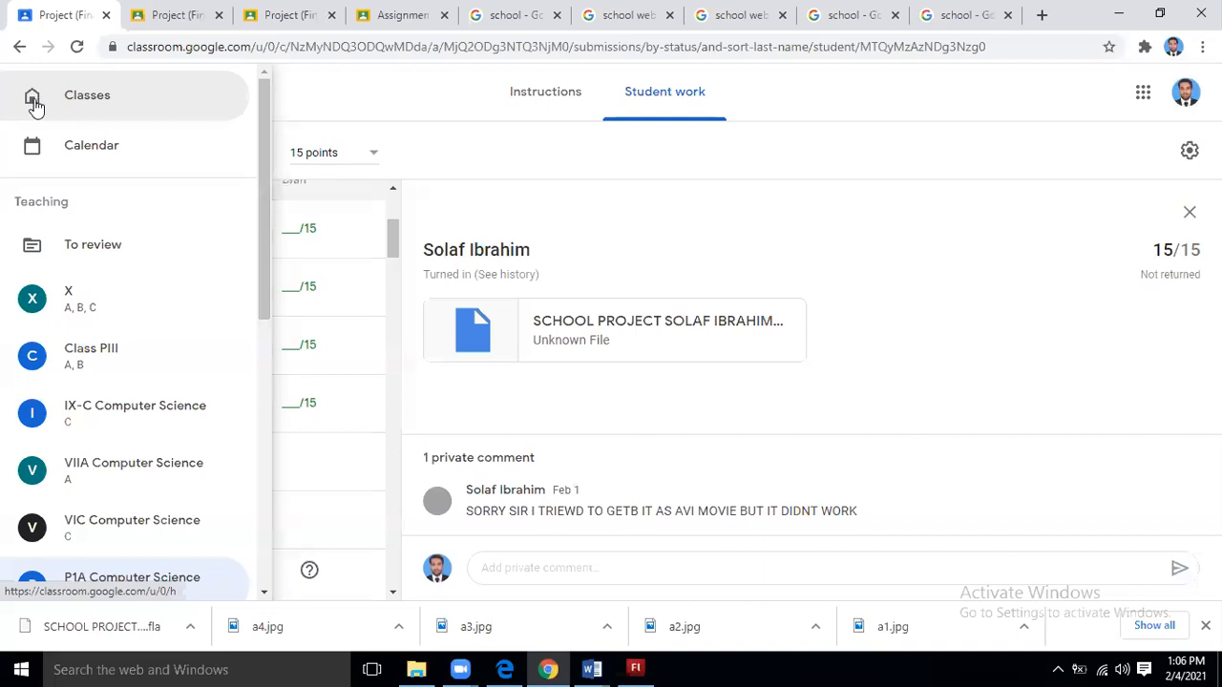
{"action": "left_click", "coordinate": [20, 47]}
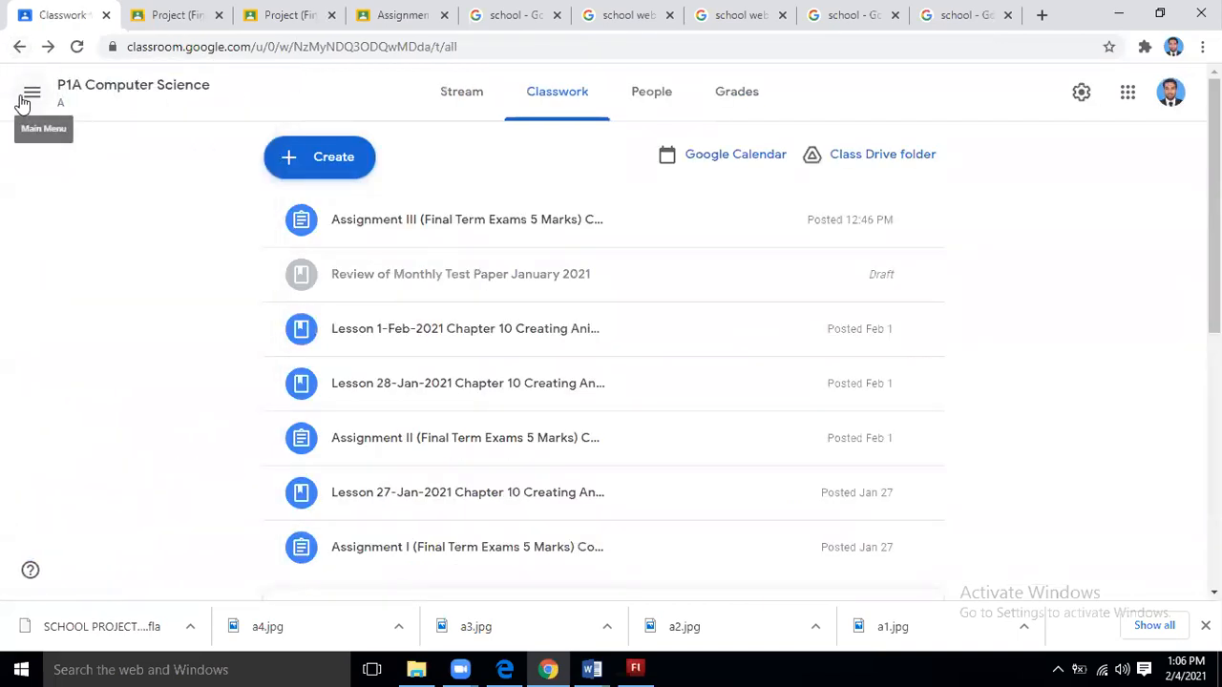
Switch to the P1B Computer Science class and expand its Project (Final Term Exams 15 Marks) entry in the classwork list.
{"action": "left_click", "coordinate": [26, 96]}
{"action": "scroll", "coordinate": [138, 380], "scroll_direction": "down", "scroll_amount": 4}
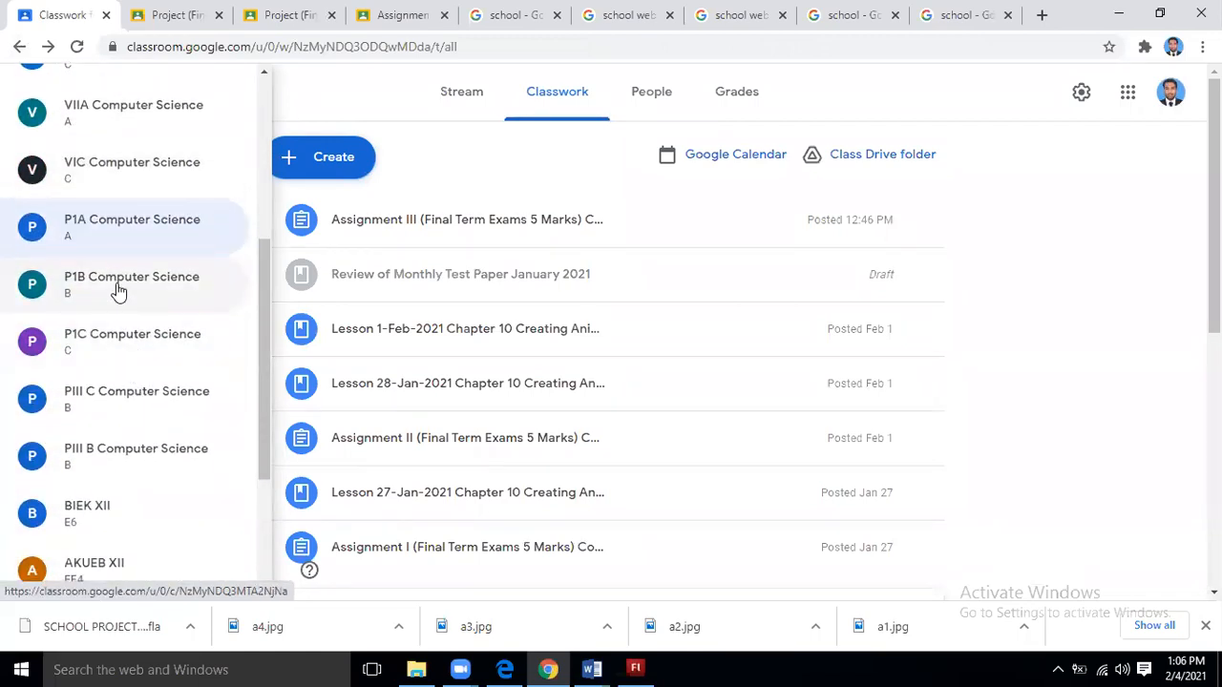
{"action": "left_click", "coordinate": [123, 286]}
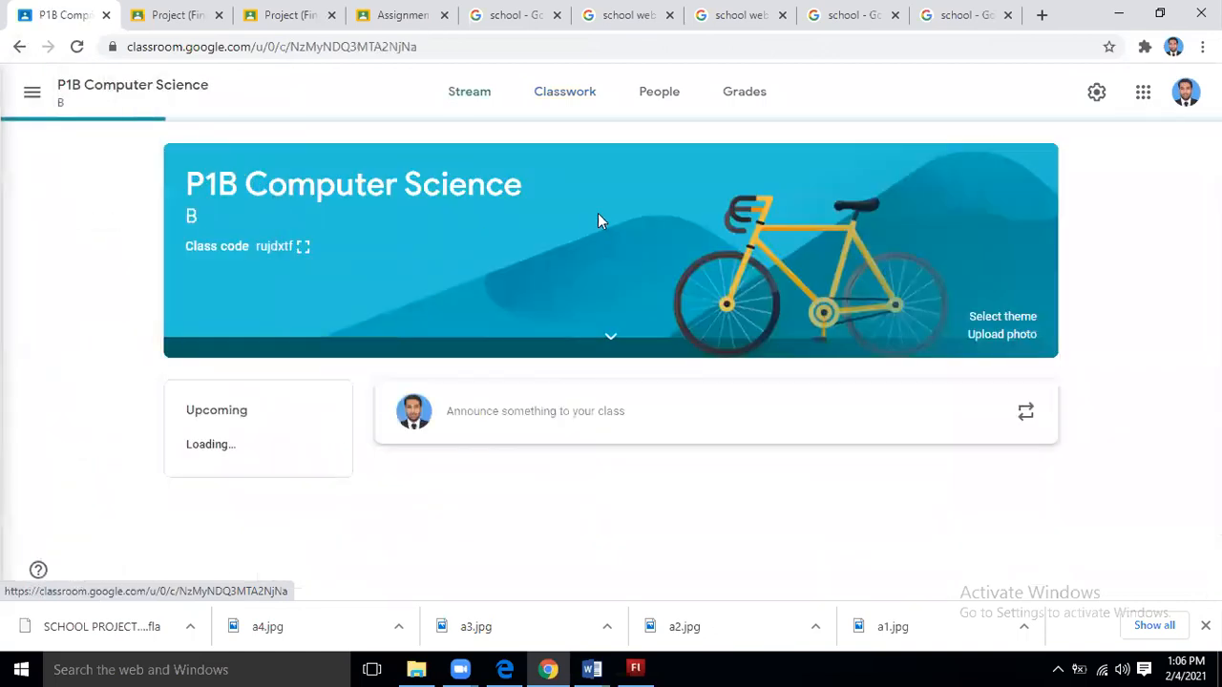
{"action": "left_click", "coordinate": [581, 97]}
{"action": "scroll", "coordinate": [423, 346], "scroll_direction": "down", "scroll_amount": 2}
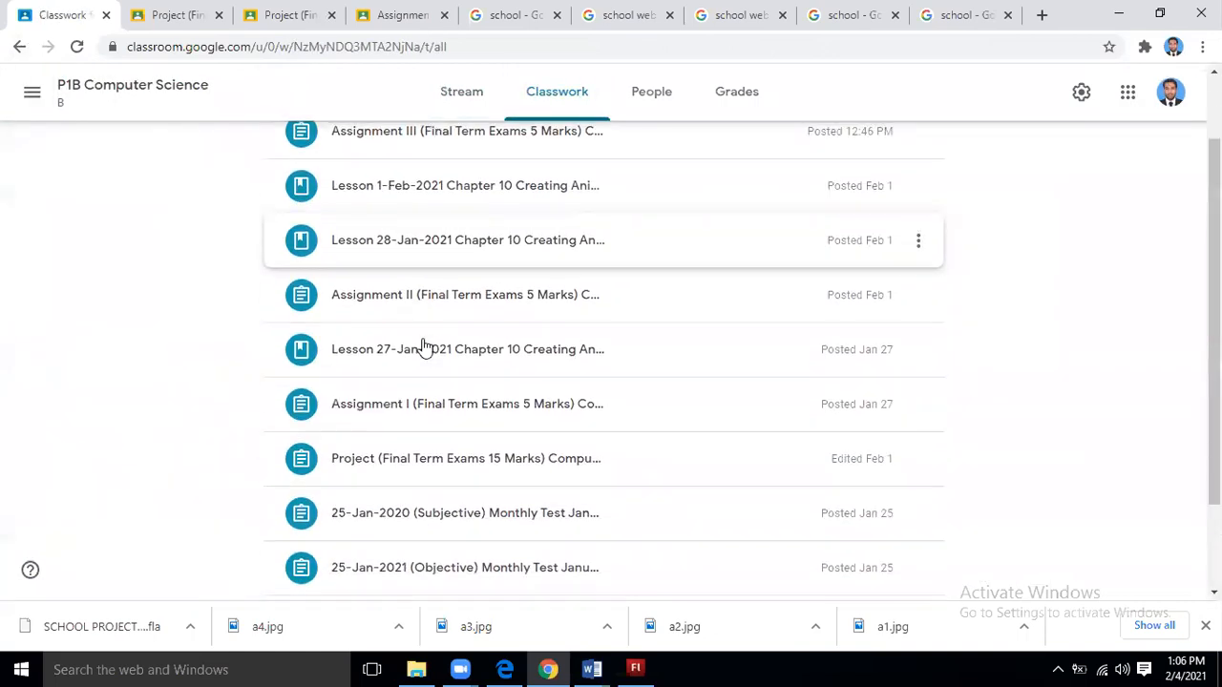
{"action": "left_click", "coordinate": [419, 372]}
{"action": "scroll", "coordinate": [438, 345], "scroll_direction": "down", "scroll_amount": 3}
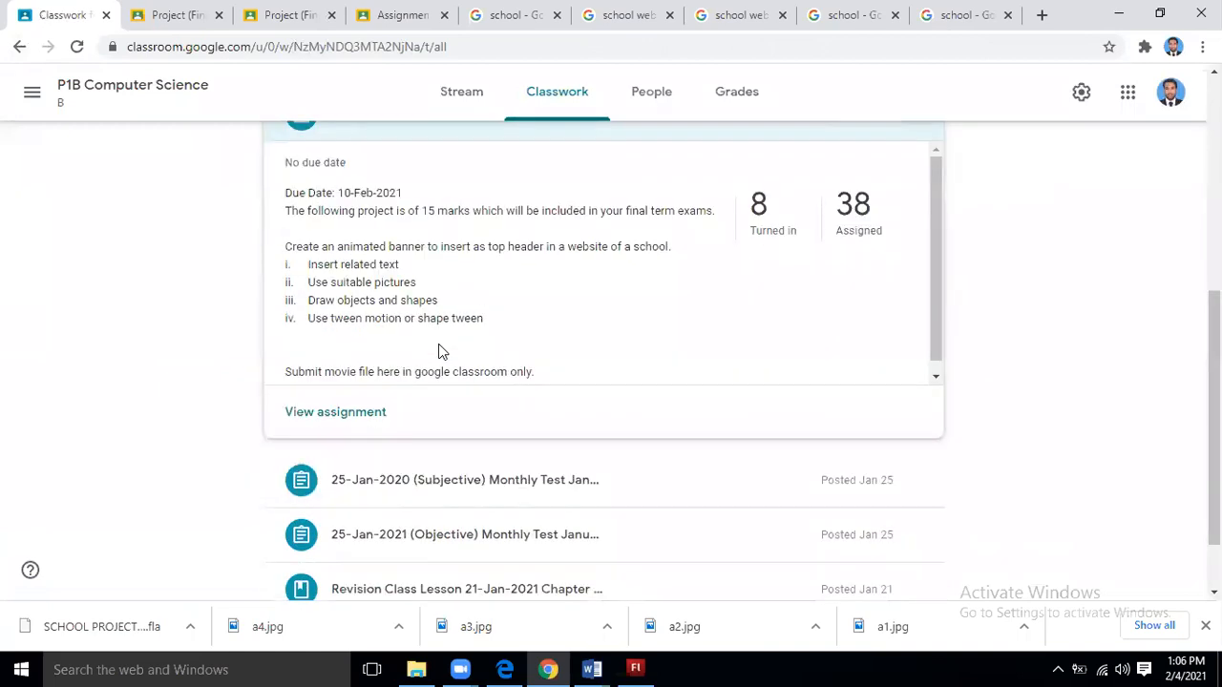
Highlight the due date line, 10-Feb-2021, in the P1B project description.
{"action": "left_click_drag", "start_coordinate": [288, 192], "coordinate": [412, 206]}
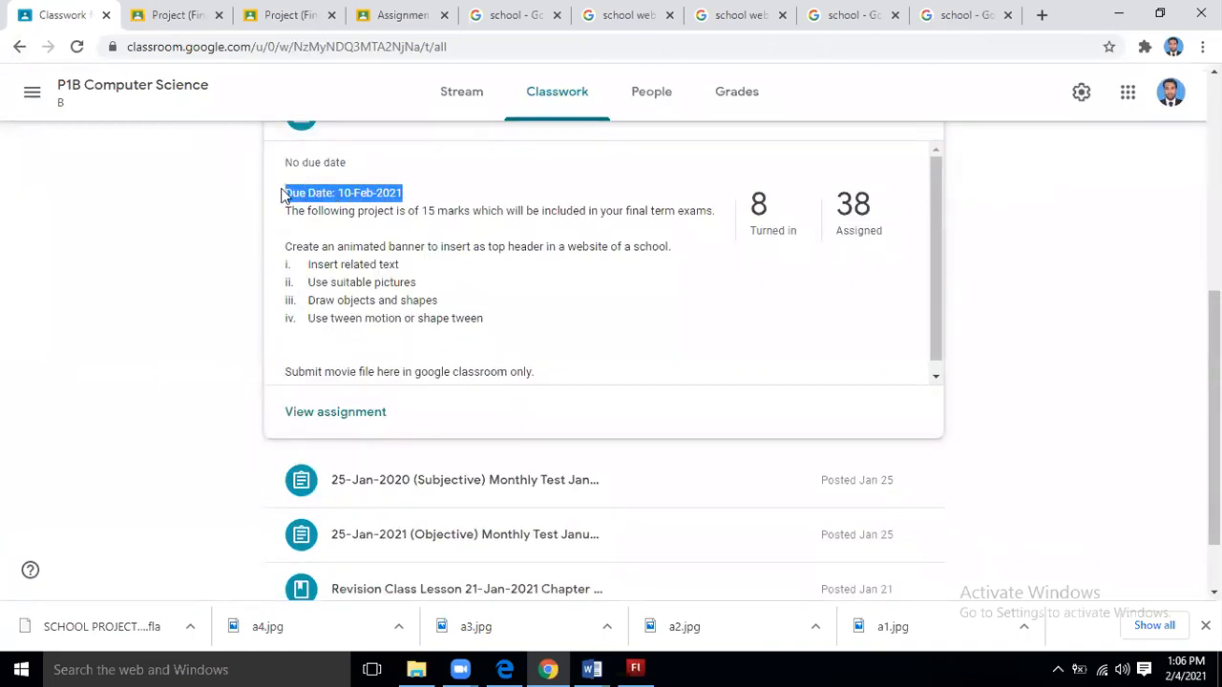
{"action": "left_click", "coordinate": [286, 197]}
{"action": "left_click_drag", "start_coordinate": [286, 196], "coordinate": [412, 203]}
Launch the Screen Recorder extension and start recording the entire screen with microphone audio.
{"action": "left_click", "coordinate": [1145, 47]}
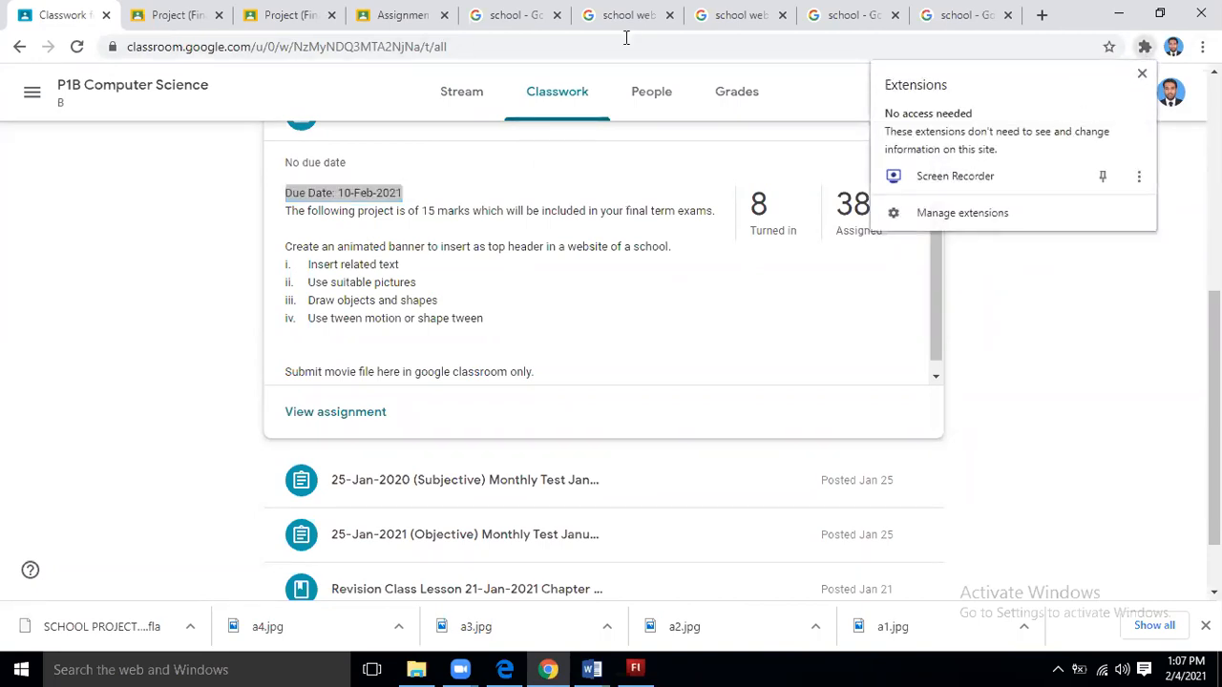
{"action": "left_click", "coordinate": [955, 175]}
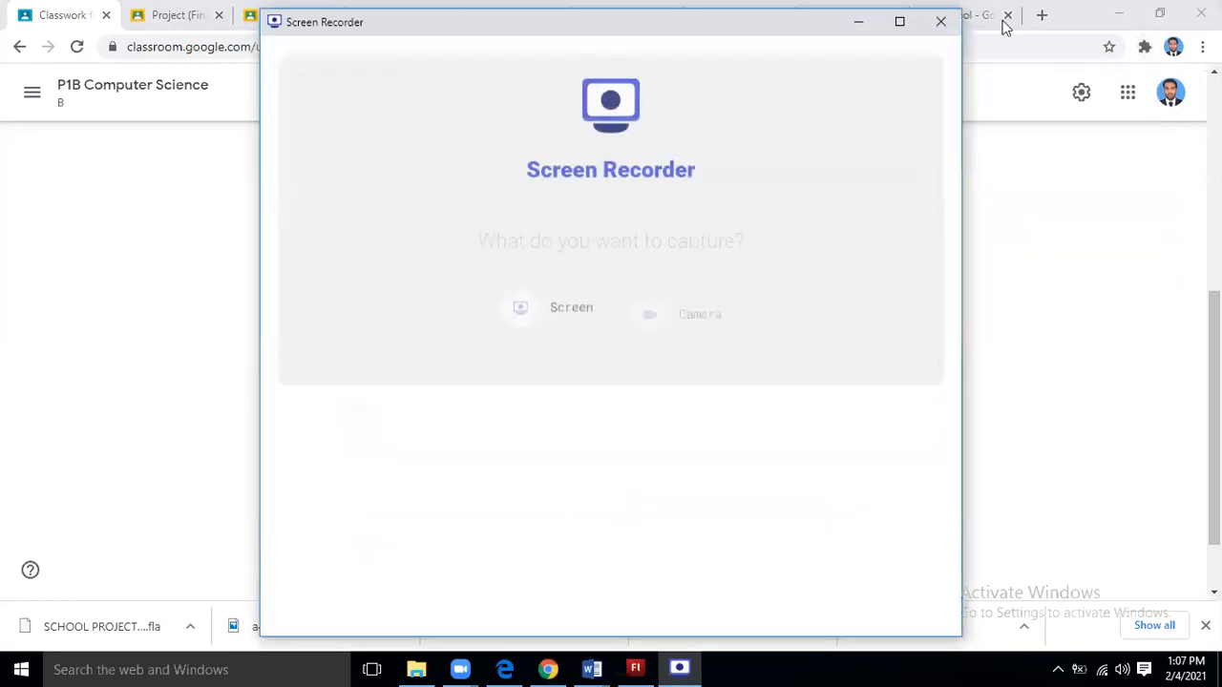
{"action": "left_click", "coordinate": [538, 308]}
{"action": "left_click", "coordinate": [618, 440]}
{"action": "left_click", "coordinate": [628, 518]}
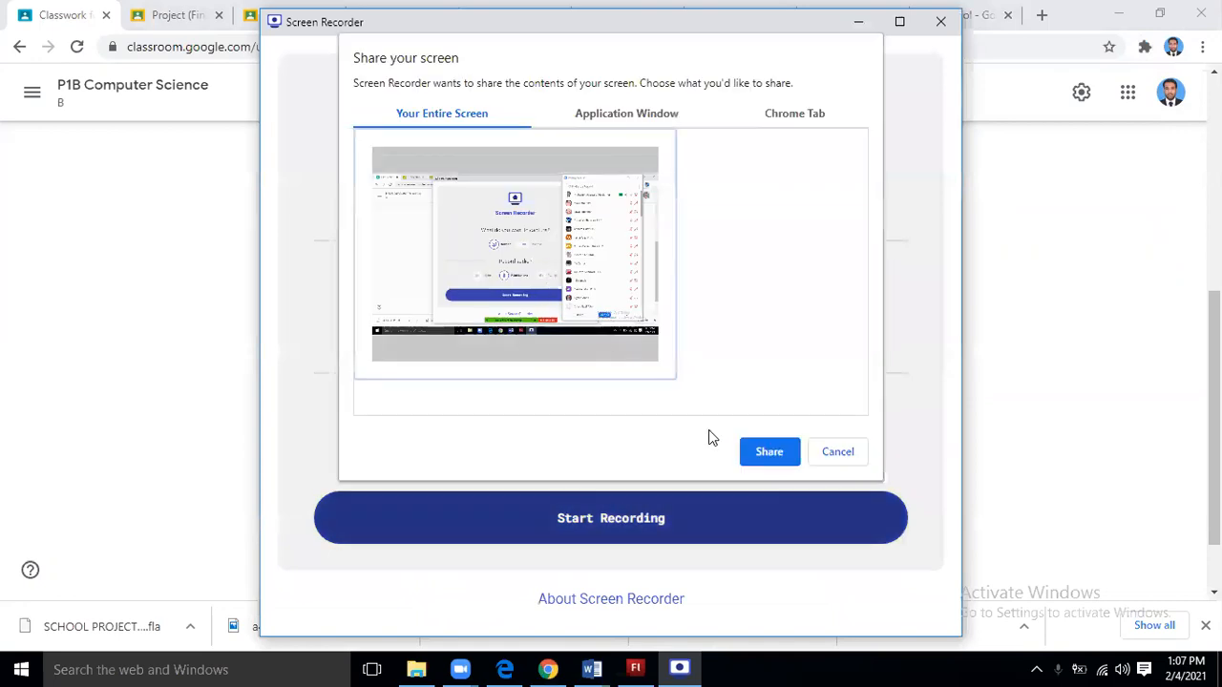
{"action": "left_click", "coordinate": [769, 453]}
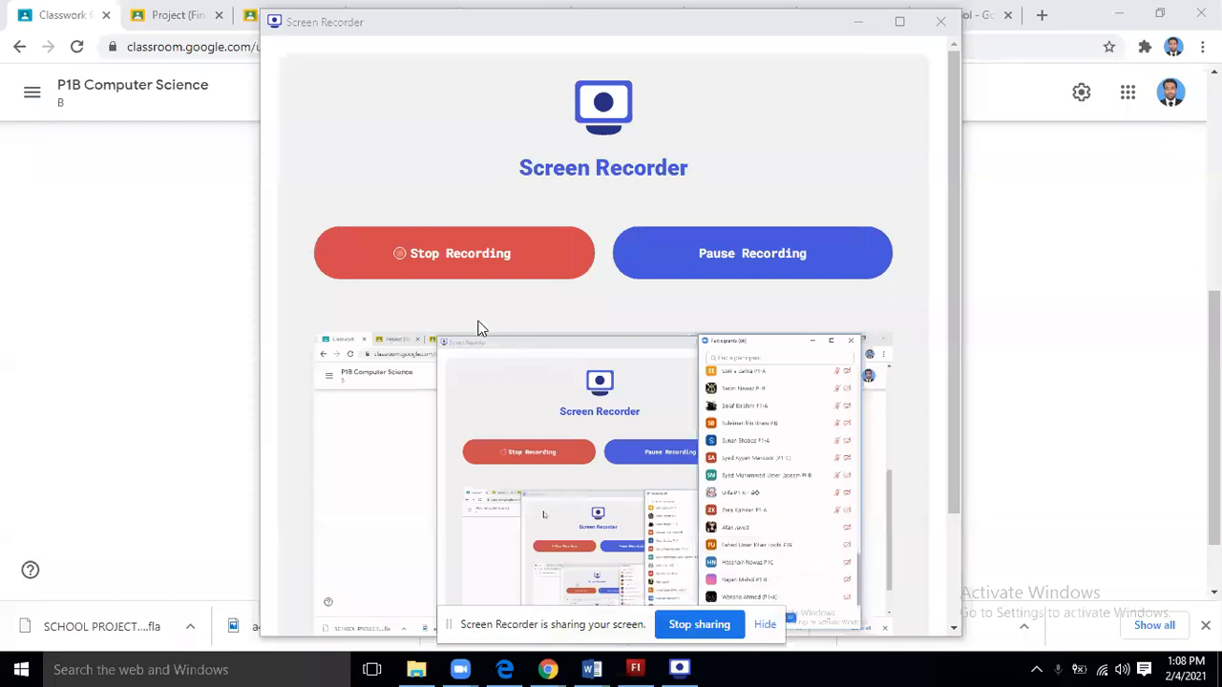
Stop and save the screen recording, and close the Screen Recorder window.
{"action": "left_click", "coordinate": [488, 253]}
{"action": "left_click", "coordinate": [488, 253]}
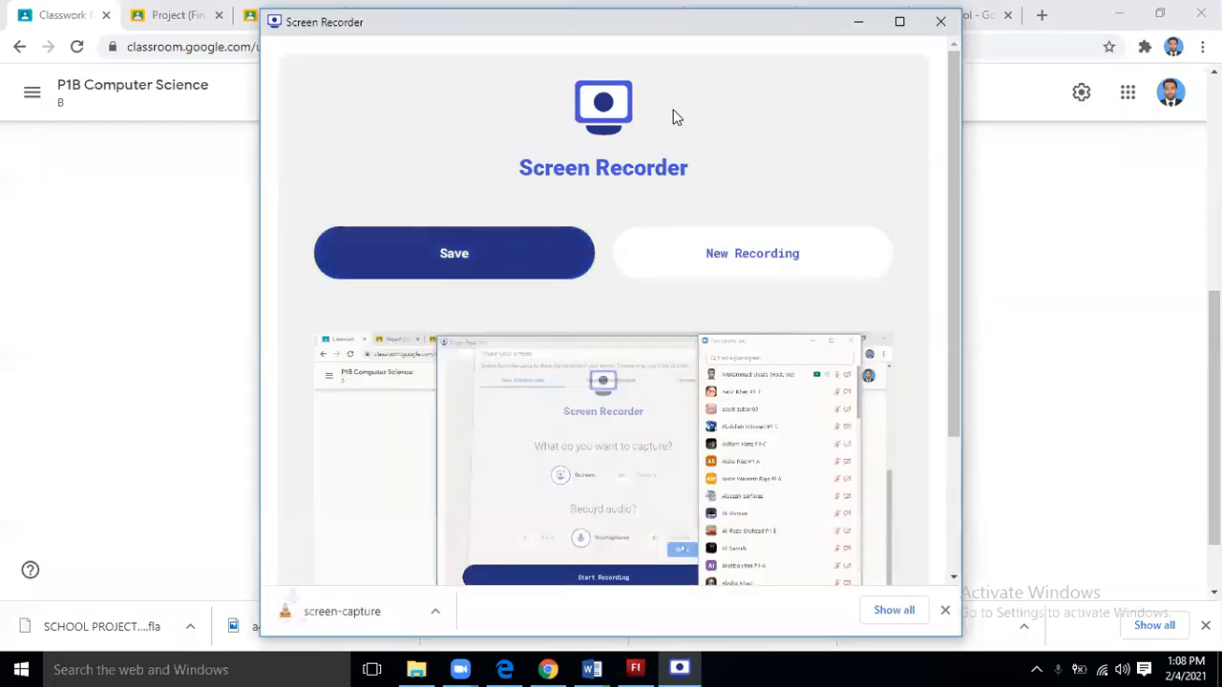
{"action": "left_click_drag", "start_coordinate": [392, 31], "coordinate": [30, 26]}
{"action": "left_click", "coordinate": [579, 22]}
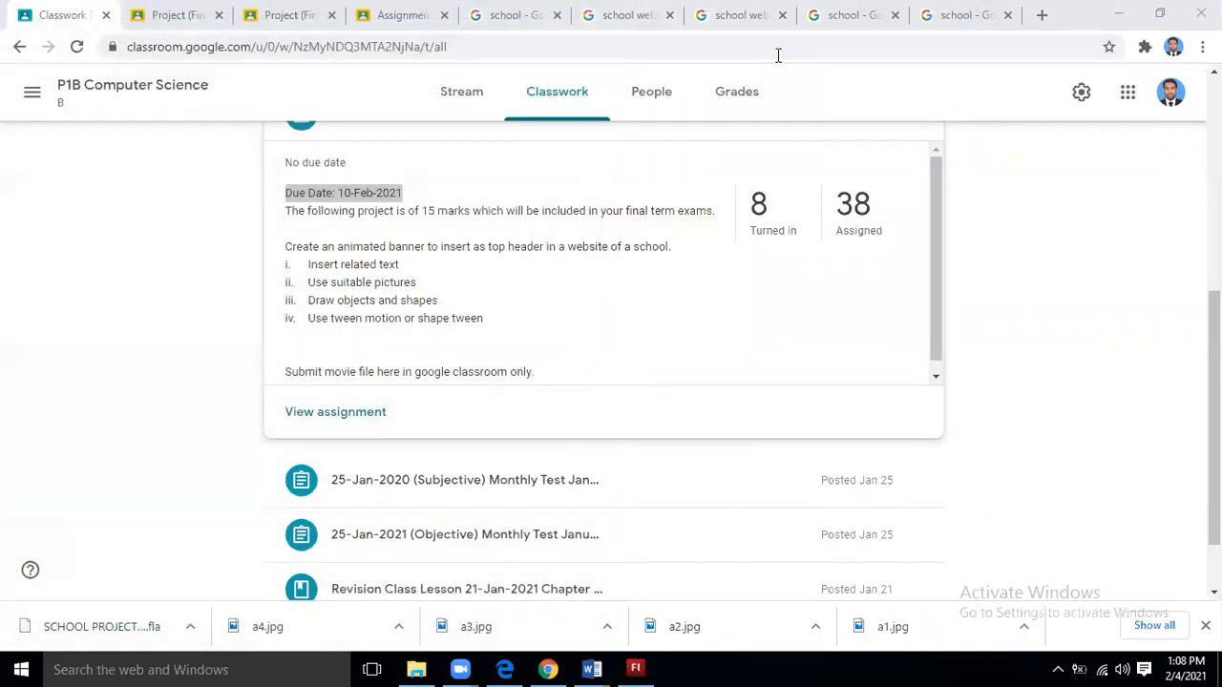
Close the two student project tabs and the assignment tab in Chrome, and return to the P1B classwork page.
{"action": "left_click", "coordinate": [179, 14]}
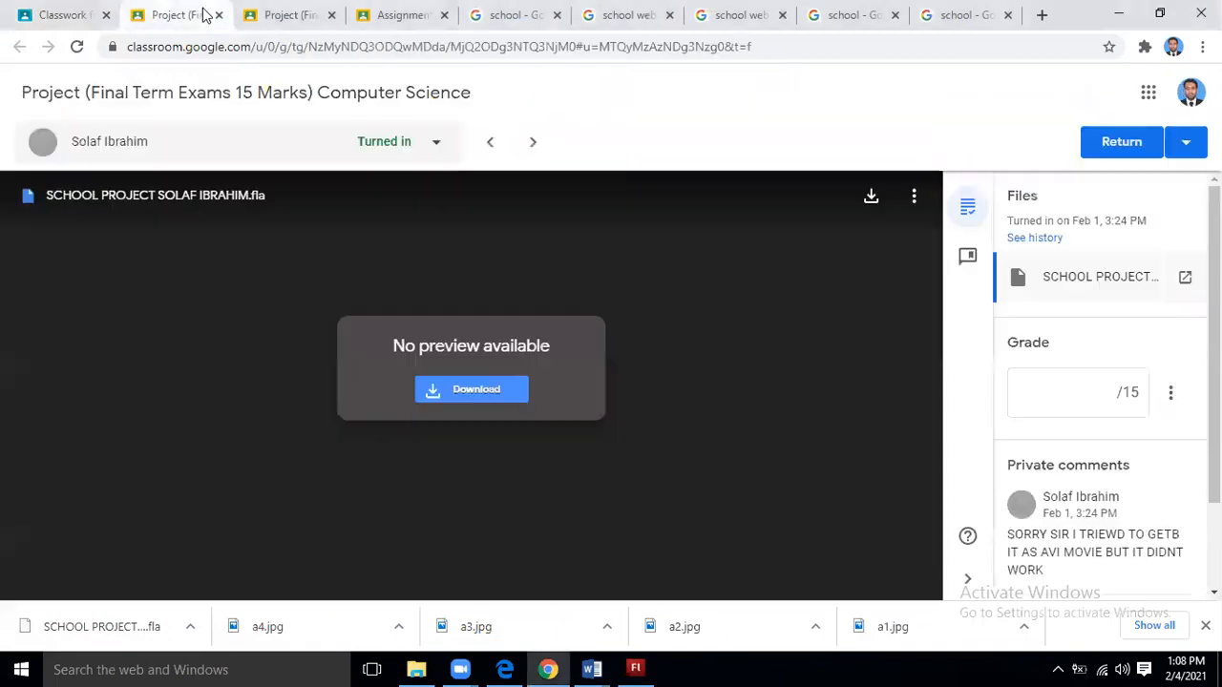
{"action": "left_click", "coordinate": [218, 15]}
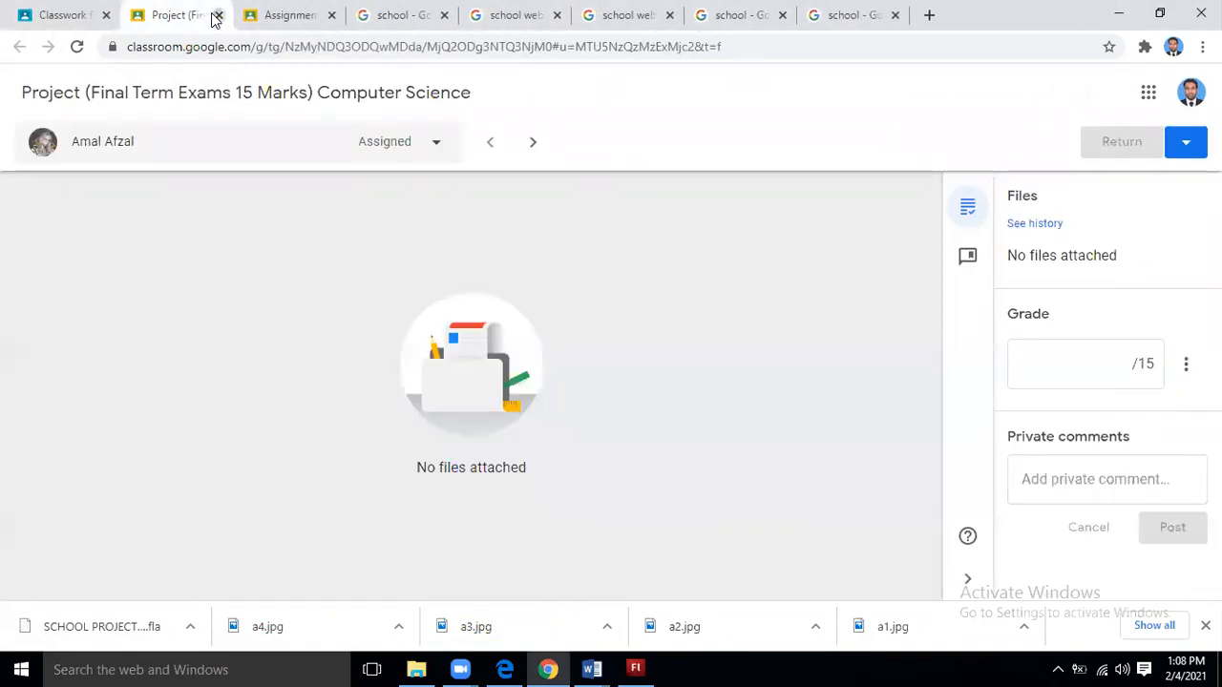
{"action": "left_click", "coordinate": [218, 15]}
{"action": "left_click", "coordinate": [219, 16]}
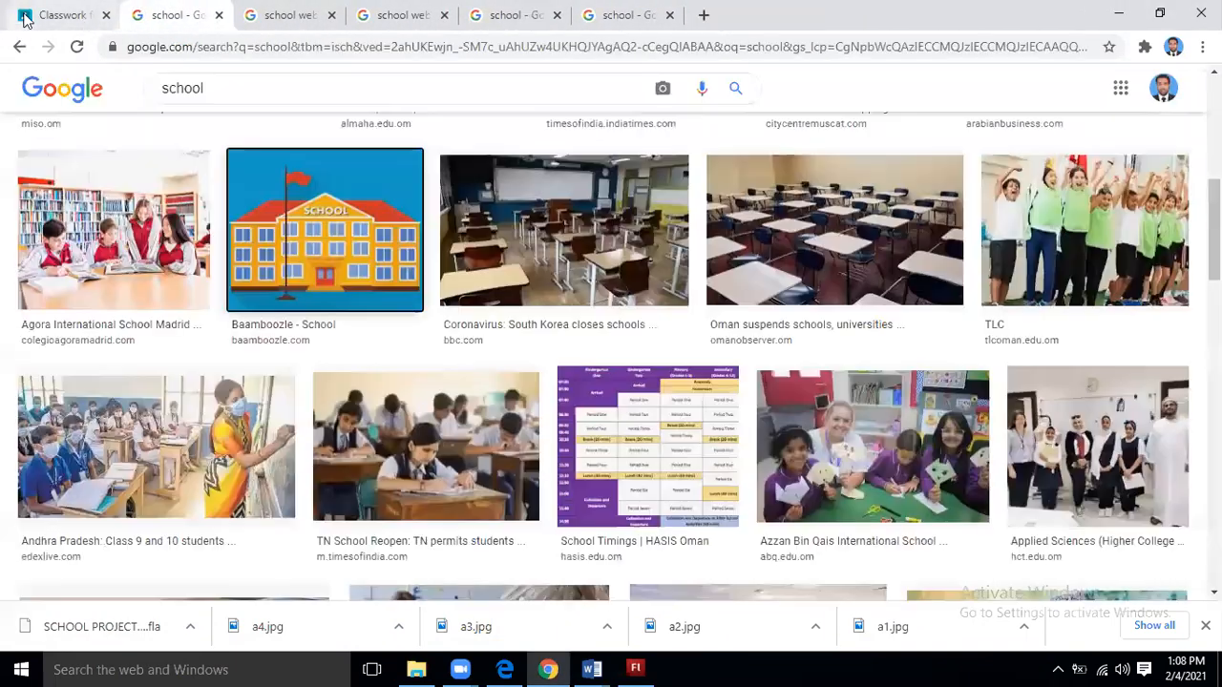
{"action": "left_click", "coordinate": [73, 14]}
Open the P1B project assignment and look through its list of student submissions.
{"action": "scroll", "coordinate": [128, 259], "scroll_direction": "up", "scroll_amount": 3}
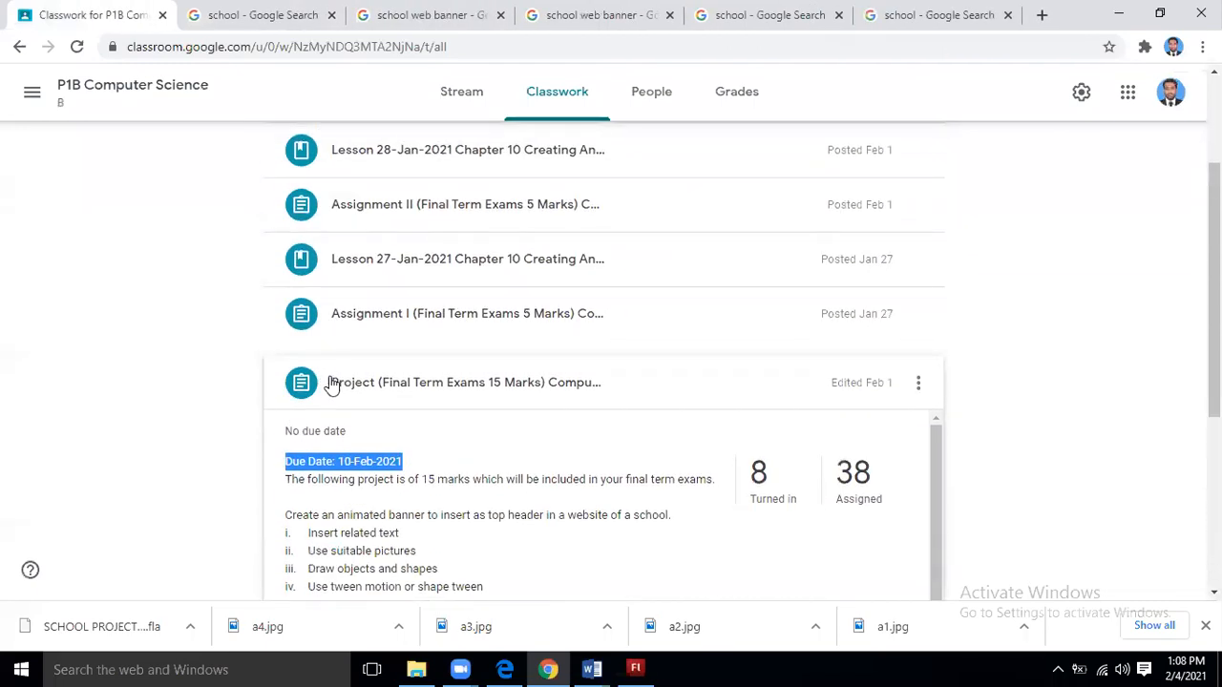
{"action": "scroll", "coordinate": [330, 344], "scroll_direction": "down", "scroll_amount": 2}
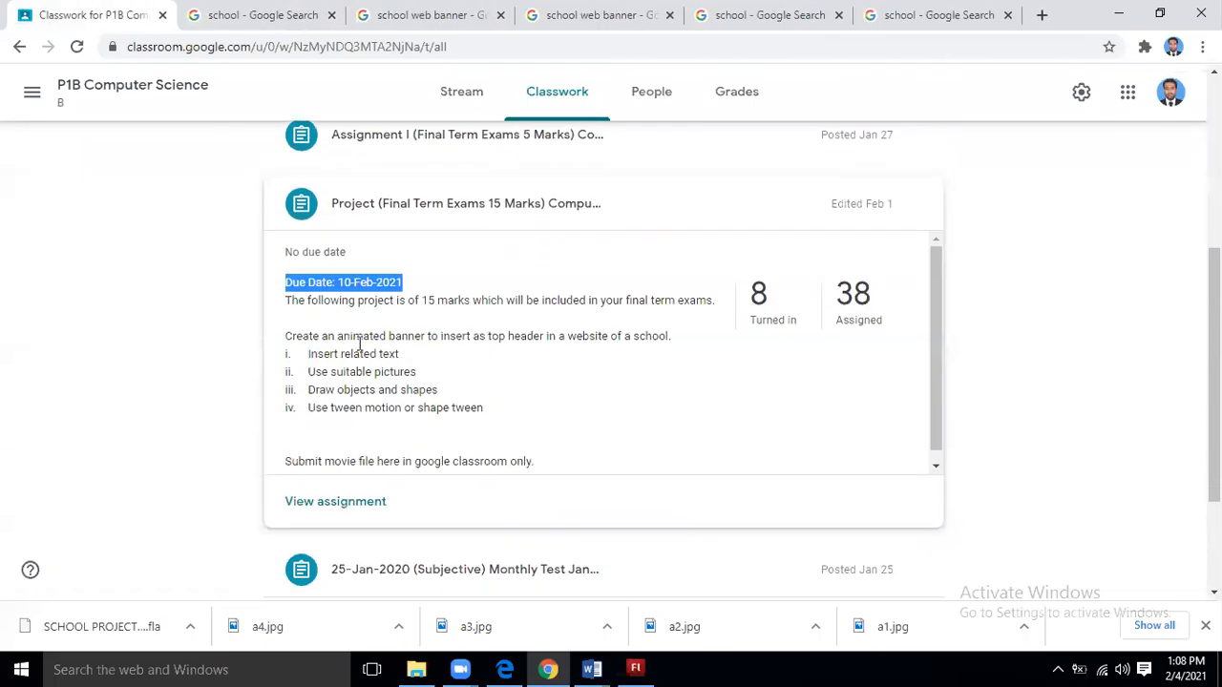
{"action": "left_click", "coordinate": [346, 502]}
{"action": "scroll", "coordinate": [344, 359], "scroll_direction": "down", "scroll_amount": 2}
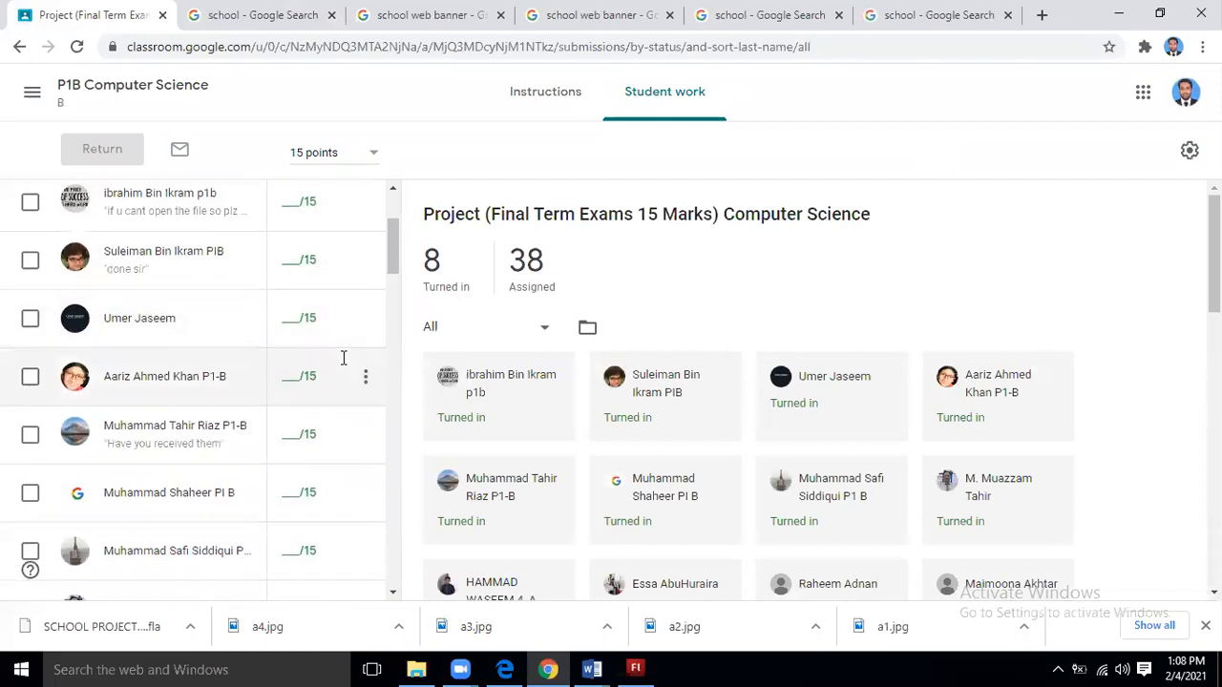
{"action": "scroll", "coordinate": [343, 357], "scroll_direction": "up", "scroll_amount": 1}
Switch to the P1A Computer Science class and show its classwork list.
{"action": "left_click", "coordinate": [31, 92]}
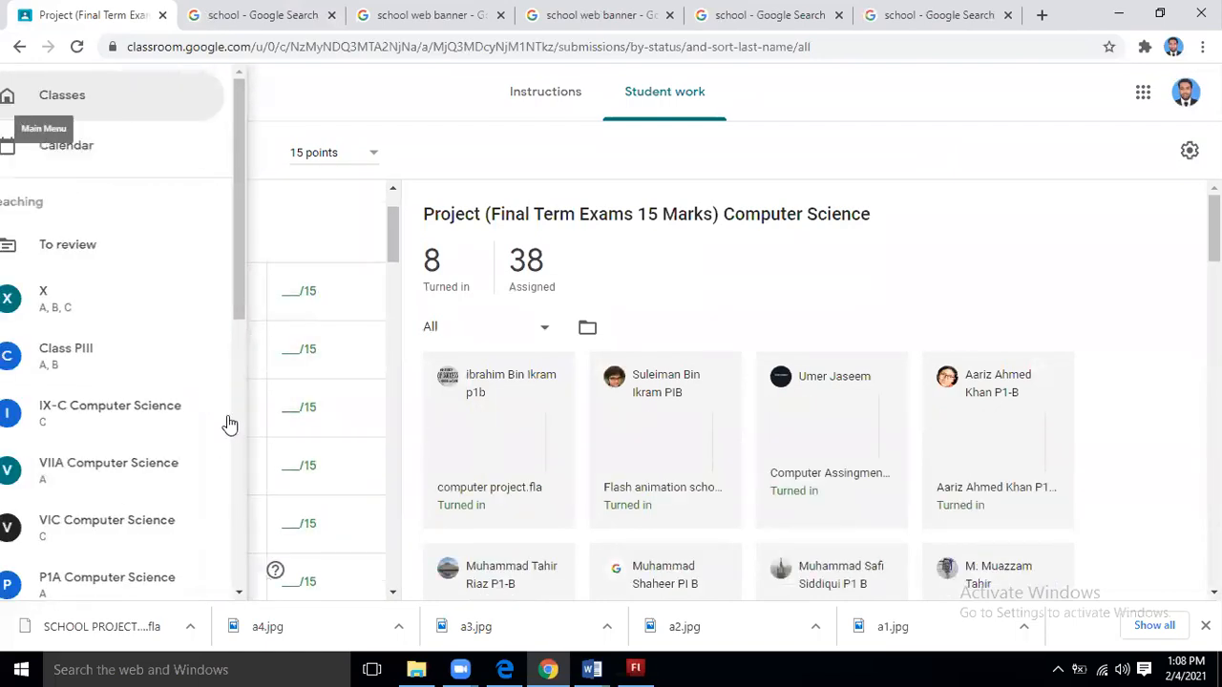
{"action": "scroll", "coordinate": [254, 358], "scroll_direction": "down", "scroll_amount": 3}
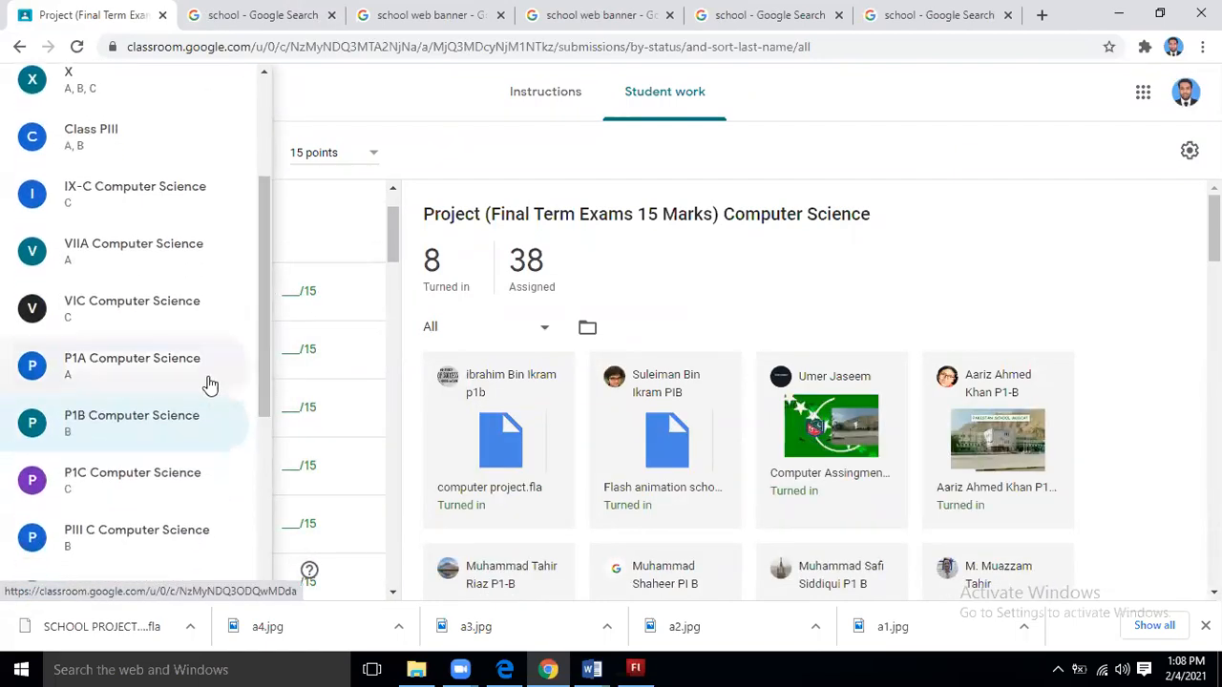
{"action": "left_click", "coordinate": [132, 366]}
{"action": "left_click", "coordinate": [556, 113]}
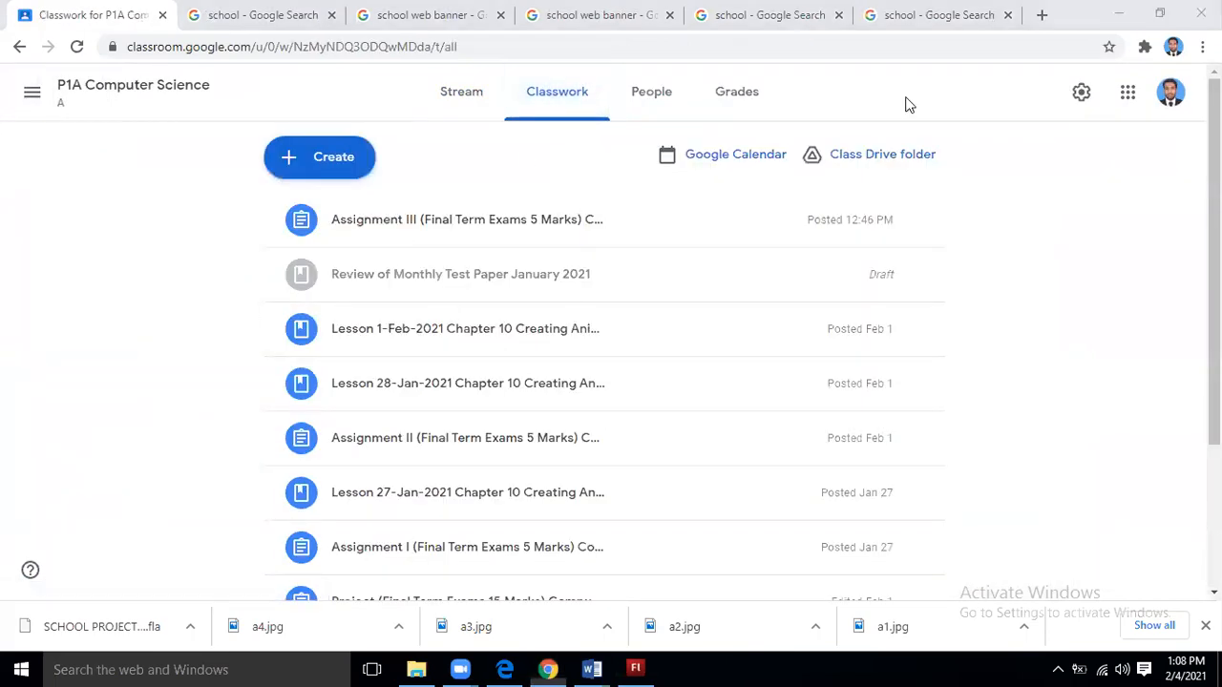
Open the student work page of the P1A Project (Final Term Exams 15 Marks) and show its turned-in submissions.
{"action": "scroll", "coordinate": [548, 376], "scroll_direction": "down", "scroll_amount": 2}
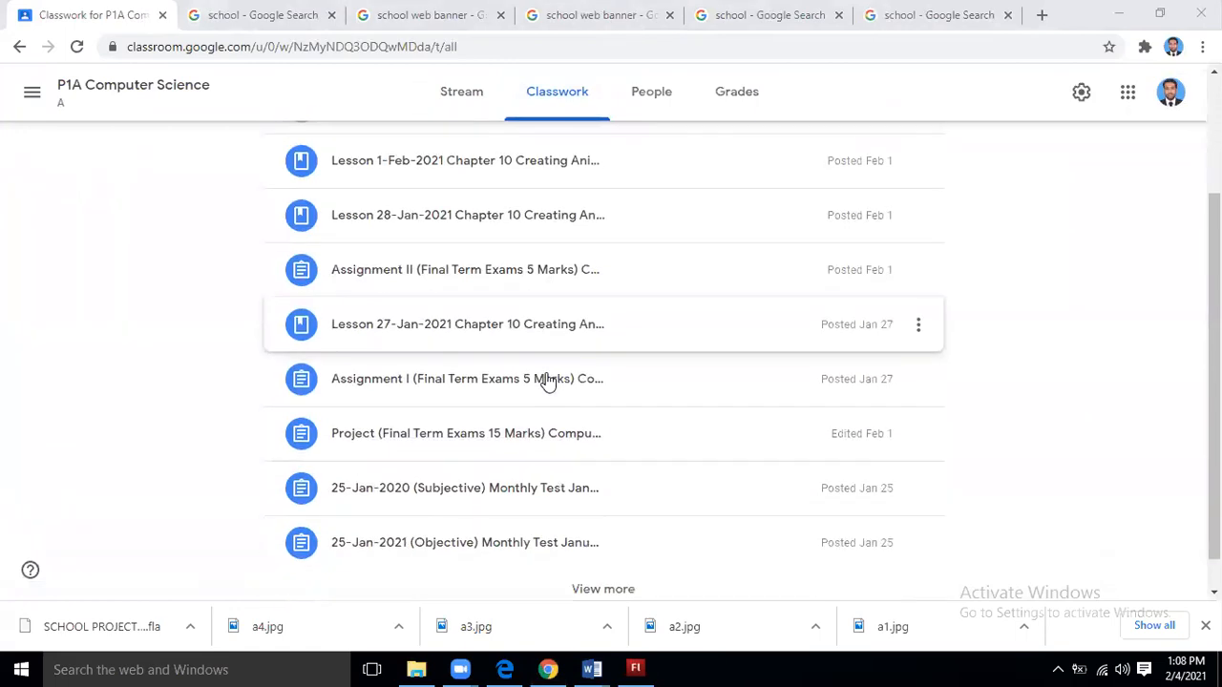
{"action": "scroll", "coordinate": [546, 382], "scroll_direction": "down", "scroll_amount": 1}
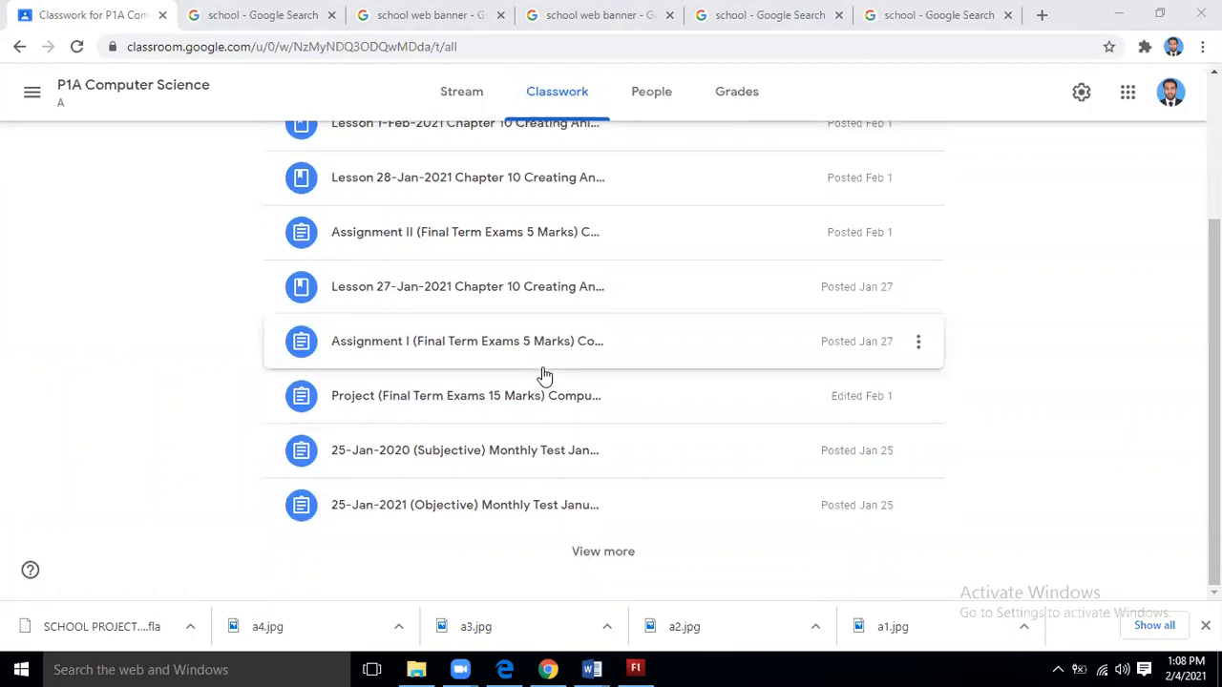
{"action": "left_click", "coordinate": [498, 396]}
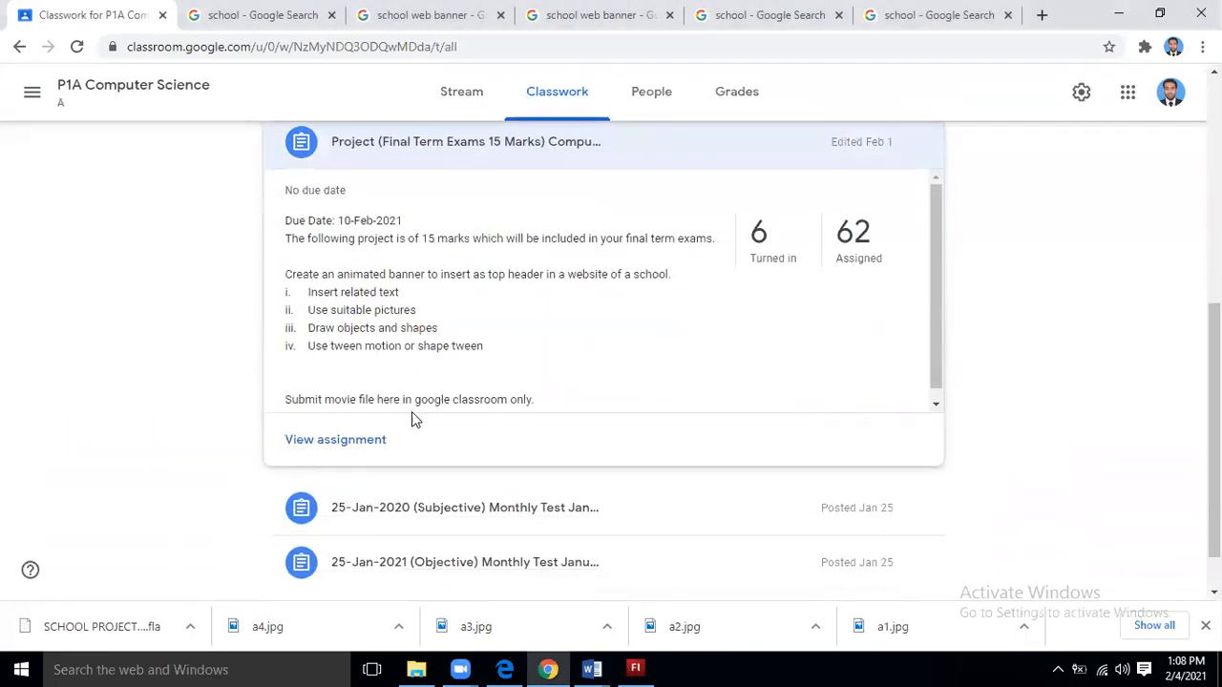
{"action": "left_click", "coordinate": [373, 439]}
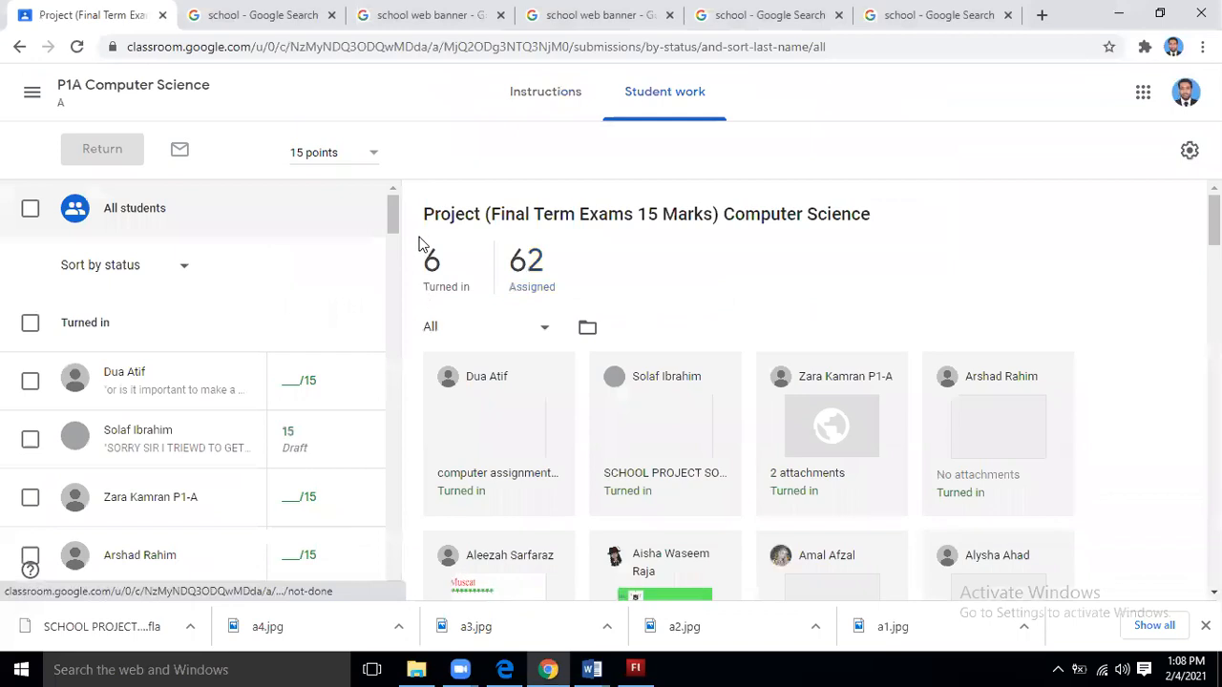
{"action": "mouse_move", "coordinate": [399, 205]}
{"action": "left_mouse_down"}
{"action": "mouse_move", "coordinate": [399, 226]}
{"action": "mouse_move", "coordinate": [399, 191]}
{"action": "left_mouse_up"}
{"action": "scroll", "coordinate": [409, 219], "scroll_direction": "down", "scroll_amount": 1}
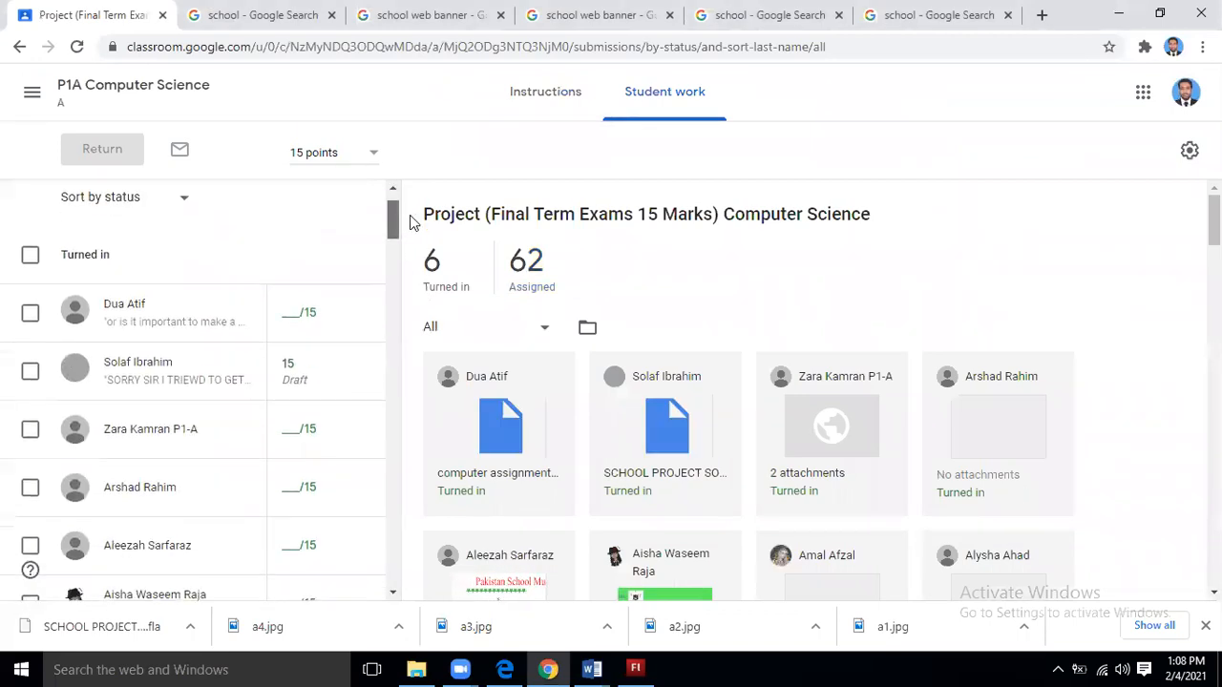
Open the first turned-in student's .fla submission in a new tab and download the file.
{"action": "left_click", "coordinate": [122, 278]}
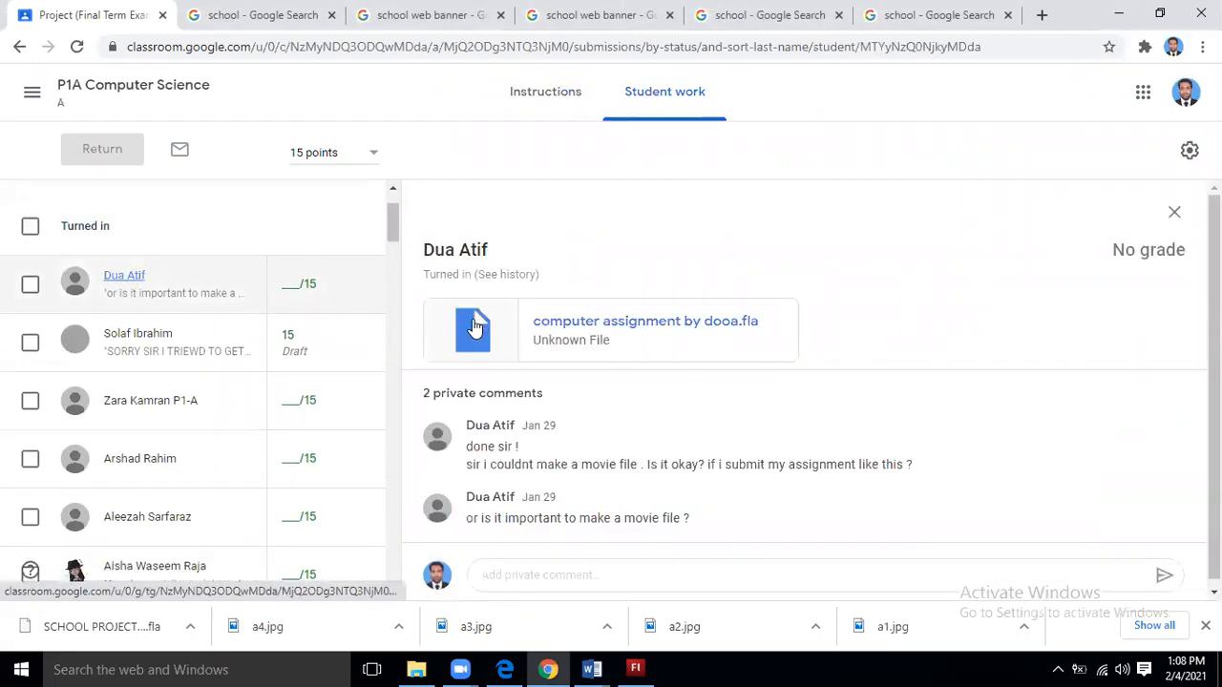
{"action": "right_click", "coordinate": [524, 329]}
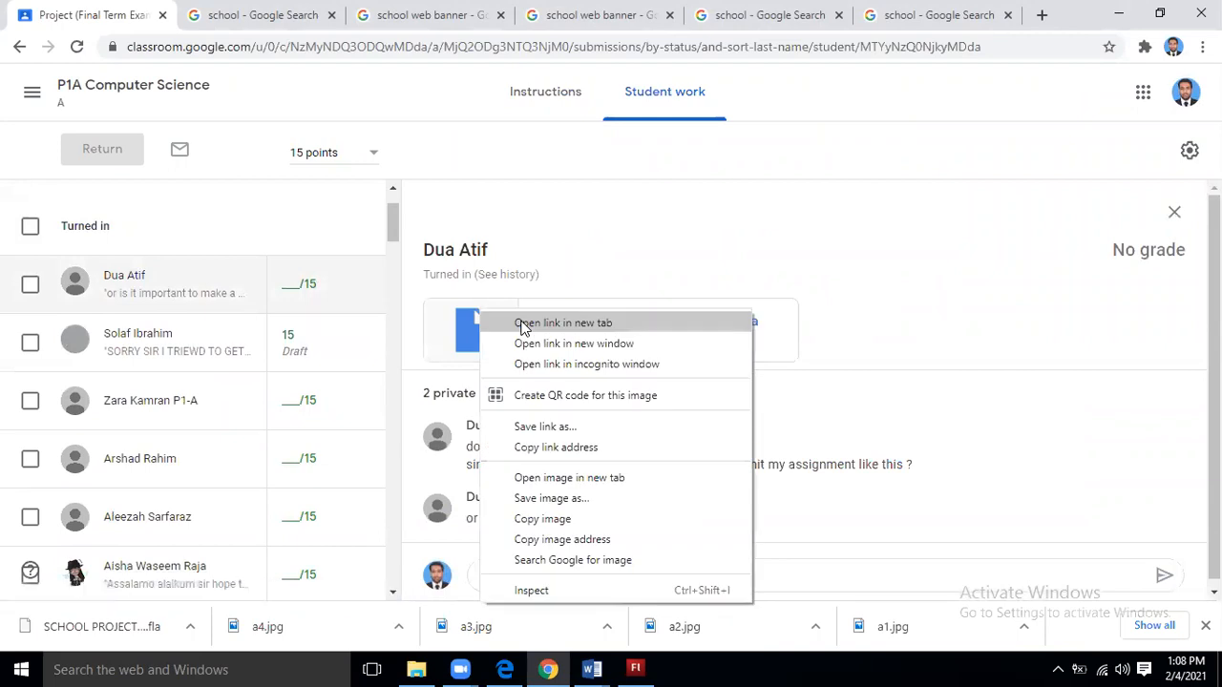
{"action": "left_click", "coordinate": [524, 325]}
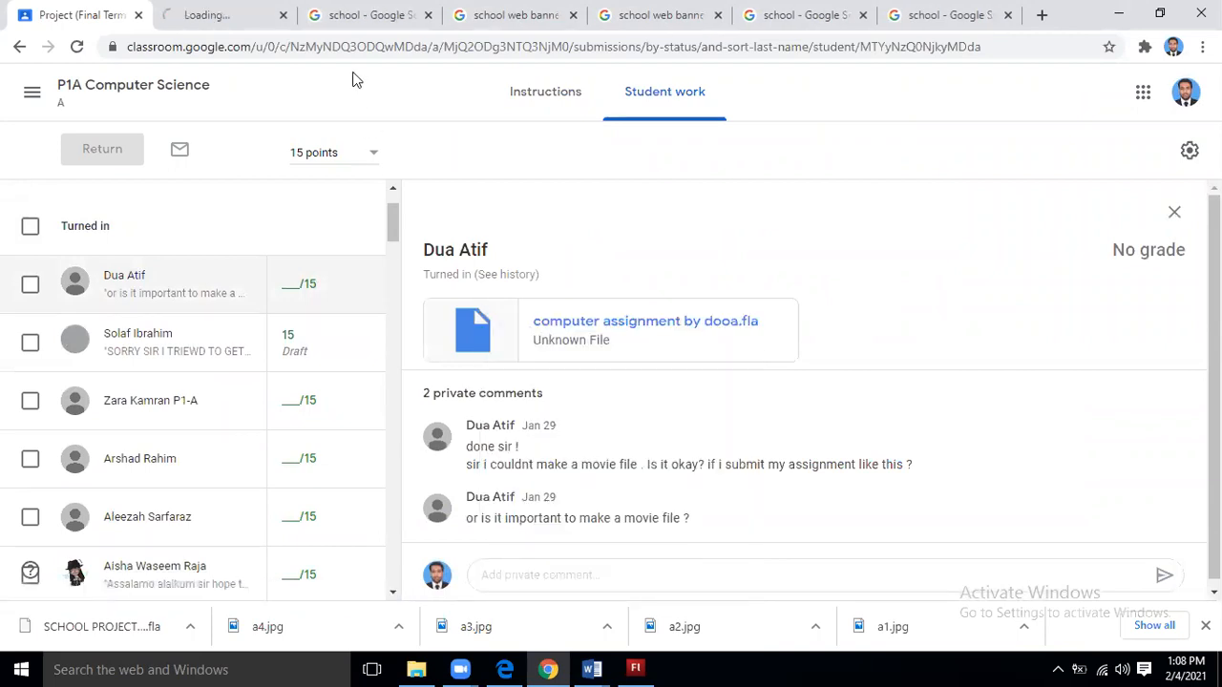
{"action": "left_click", "coordinate": [229, 16]}
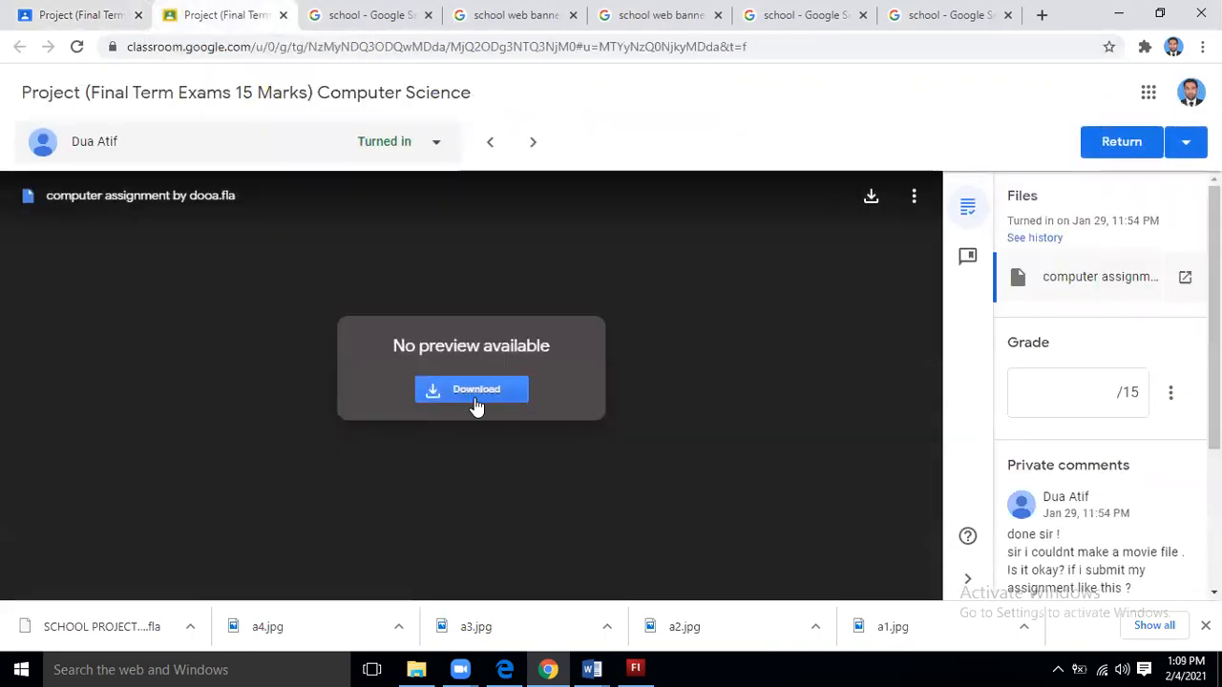
{"action": "left_click", "coordinate": [475, 391]}
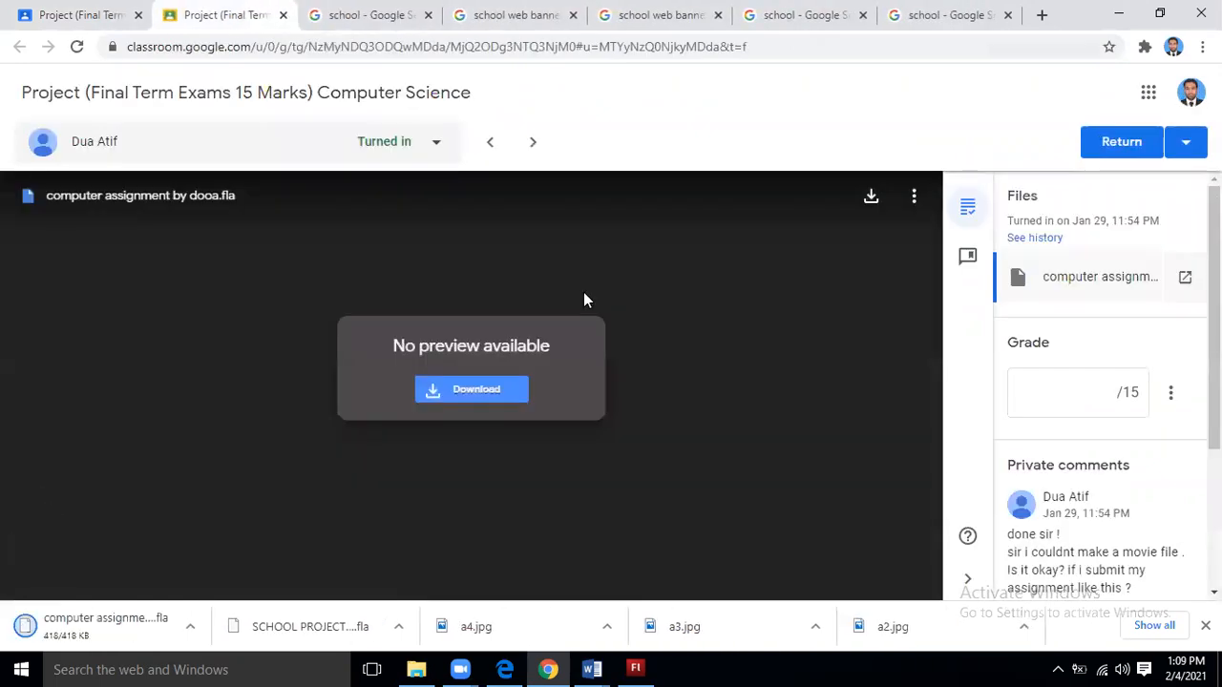
Switch to Flash, open copy (1) of the student's computer assignment .fla from Downloads, and test its movie in a preview window.
{"action": "mouse_move", "coordinate": [638, 669]}
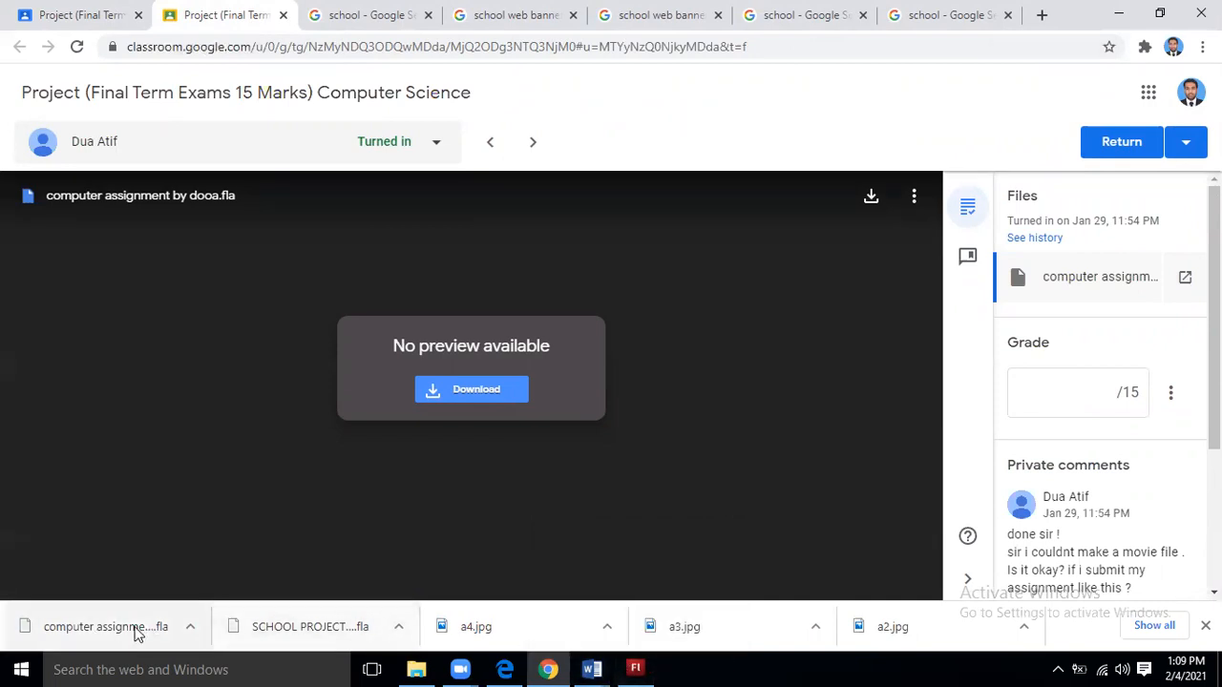
{"action": "left_click", "coordinate": [189, 627]}
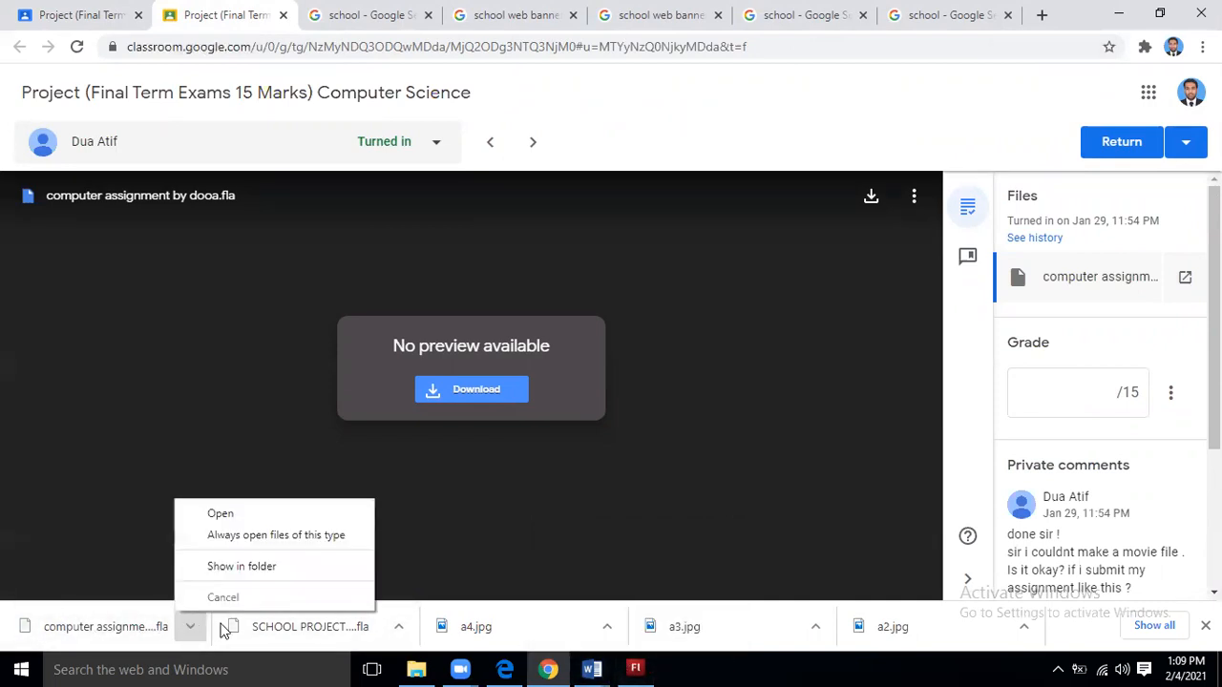
{"action": "left_click", "coordinate": [635, 668]}
{"action": "left_click", "coordinate": [14, 29]}
{"action": "left_click", "coordinate": [38, 67]}
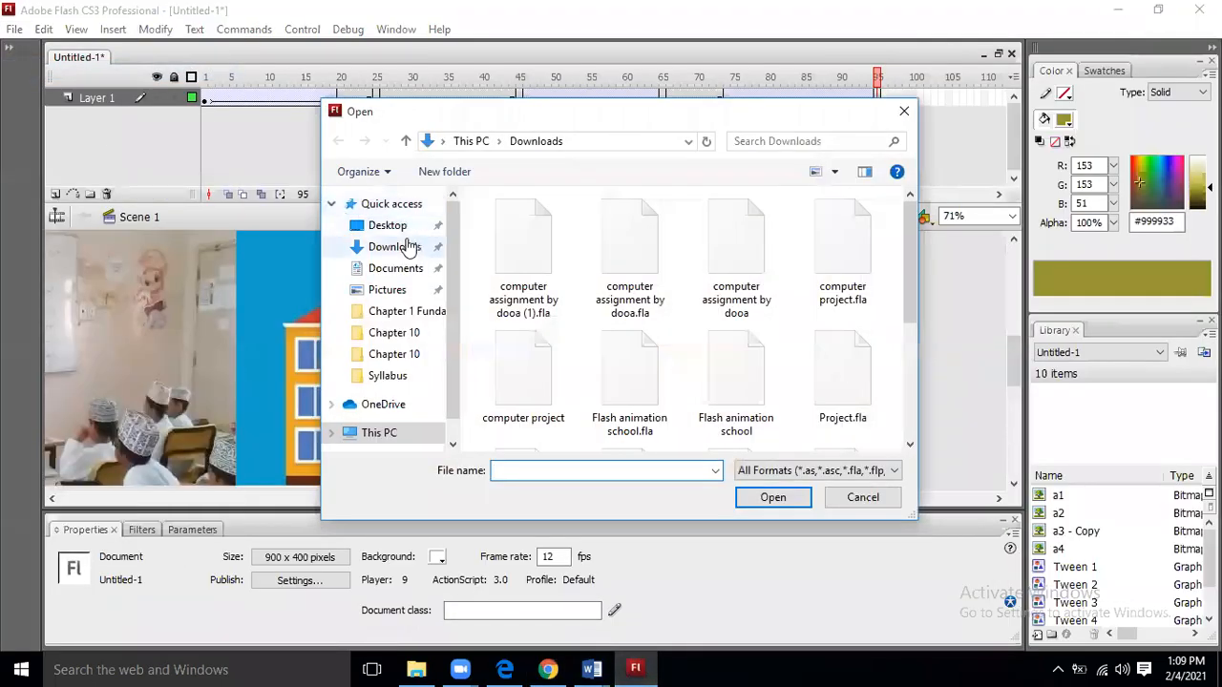
{"action": "double_click", "coordinate": [536, 258]}
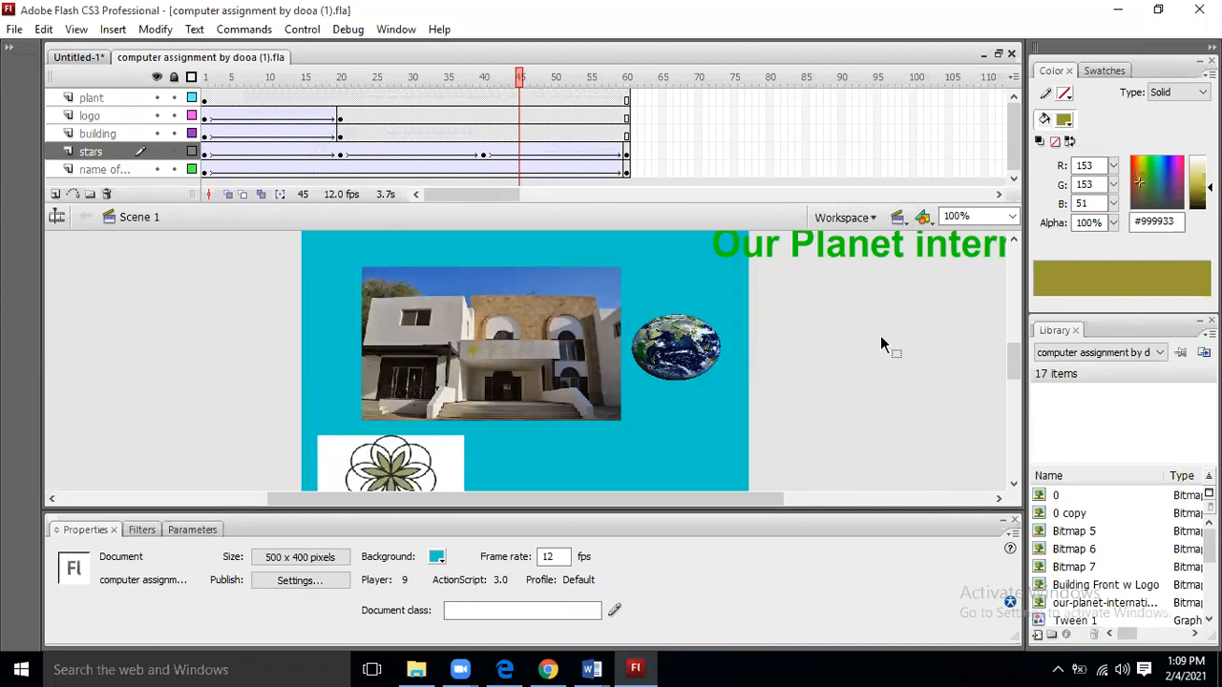
{"action": "key", "text": "ctrl+Return"}
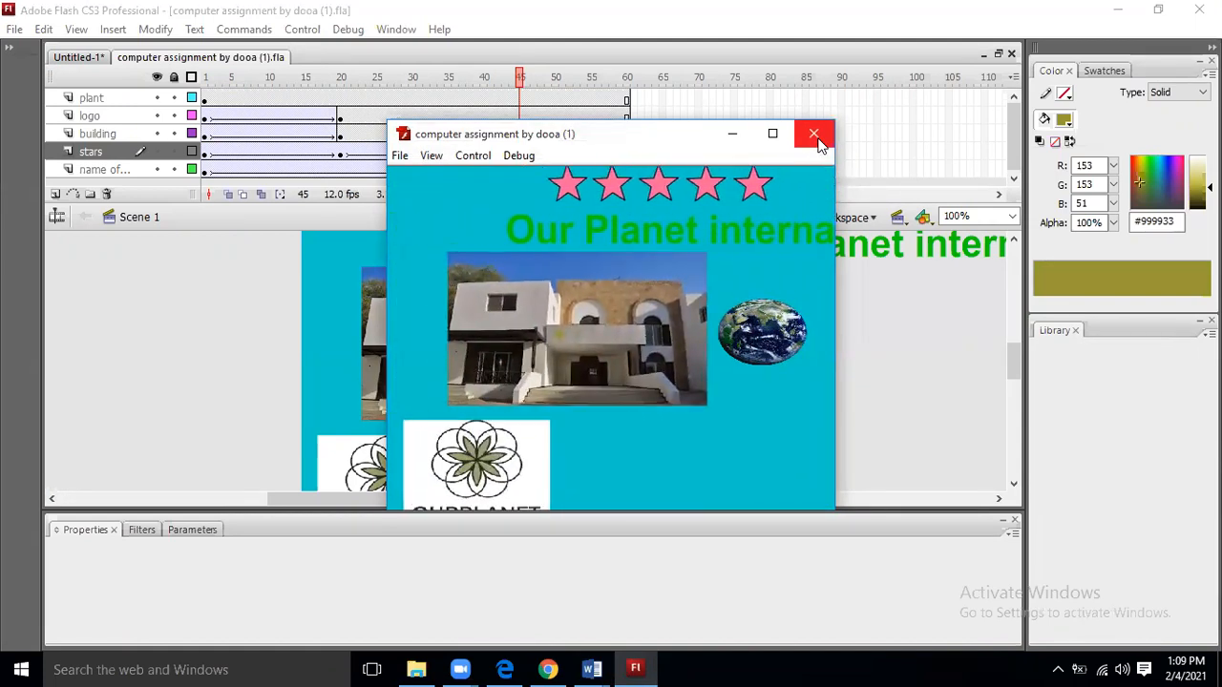
Close the movie preview, switch to Google Classroom in Chrome, and open the third turned-in student's P1A project submission.
{"action": "left_click", "coordinate": [814, 135]}
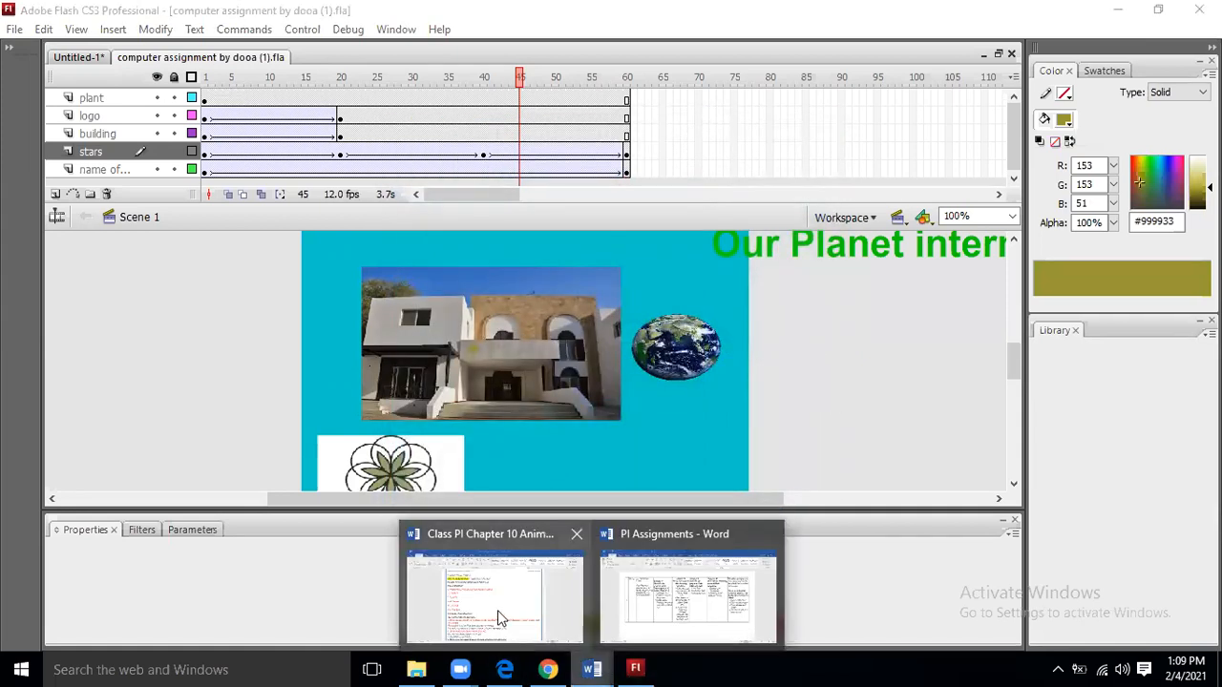
{"action": "left_click", "coordinate": [548, 670]}
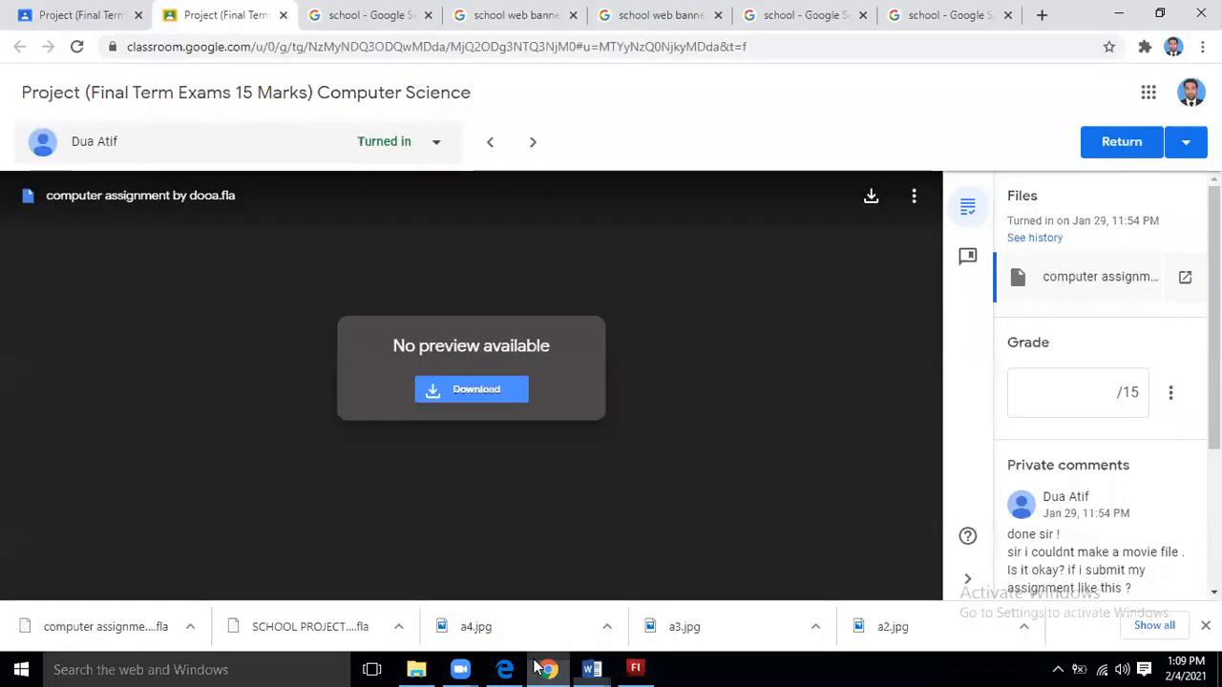
{"action": "left_click", "coordinate": [83, 14]}
{"action": "scroll", "coordinate": [133, 411], "scroll_direction": "down", "scroll_amount": 2}
{"action": "left_click", "coordinate": [145, 239]}
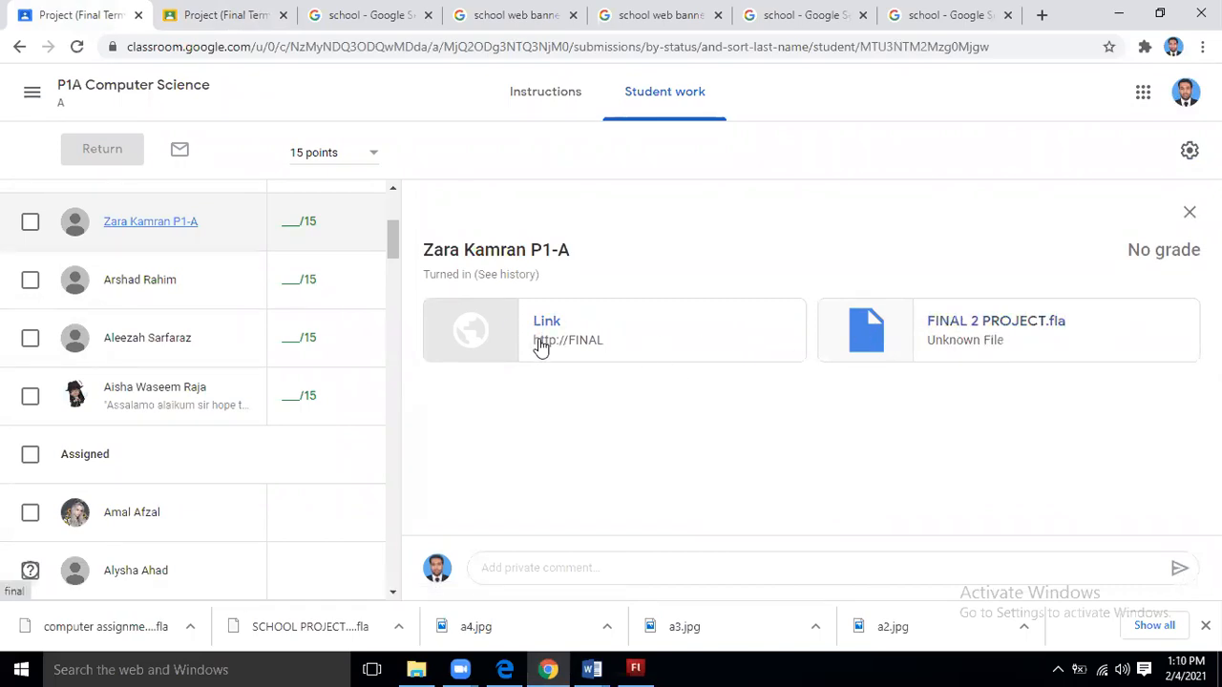
Open the FINAL 2 PROJECT.fla submission in a new tab, try opening its unknown link in a new window, and return to the student list.
{"action": "right_click", "coordinate": [890, 325]}
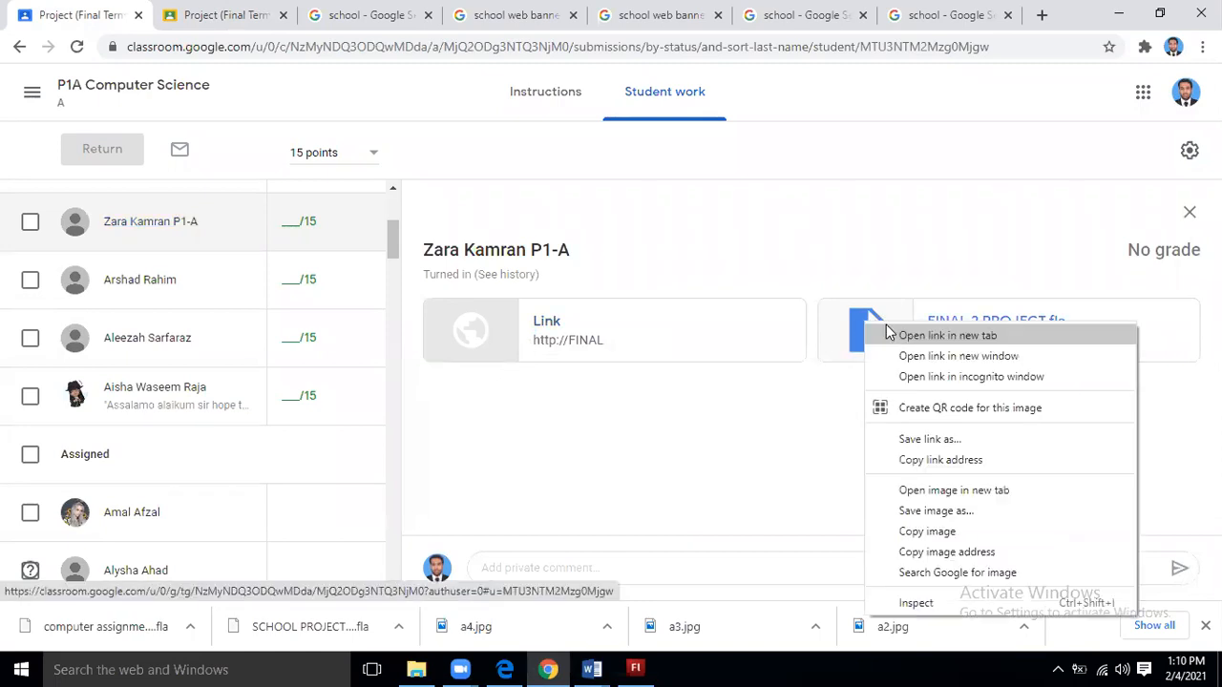
{"action": "left_click", "coordinate": [955, 331]}
{"action": "left_click", "coordinate": [196, 11]}
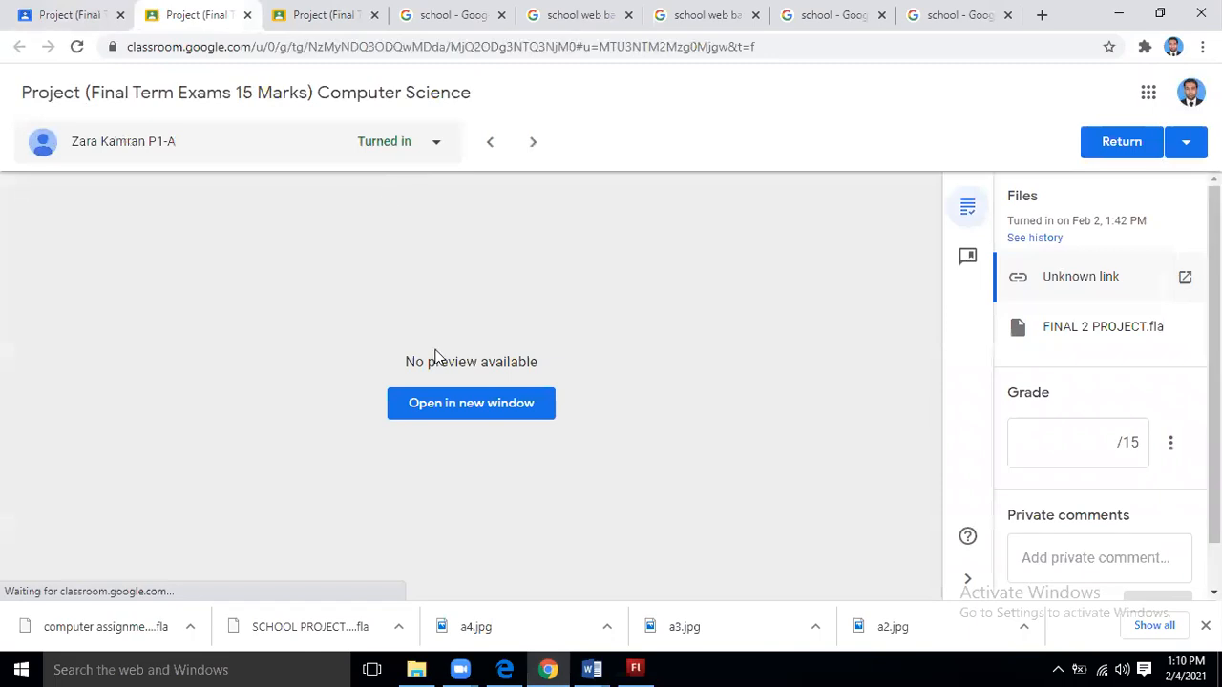
{"action": "left_click", "coordinate": [463, 417]}
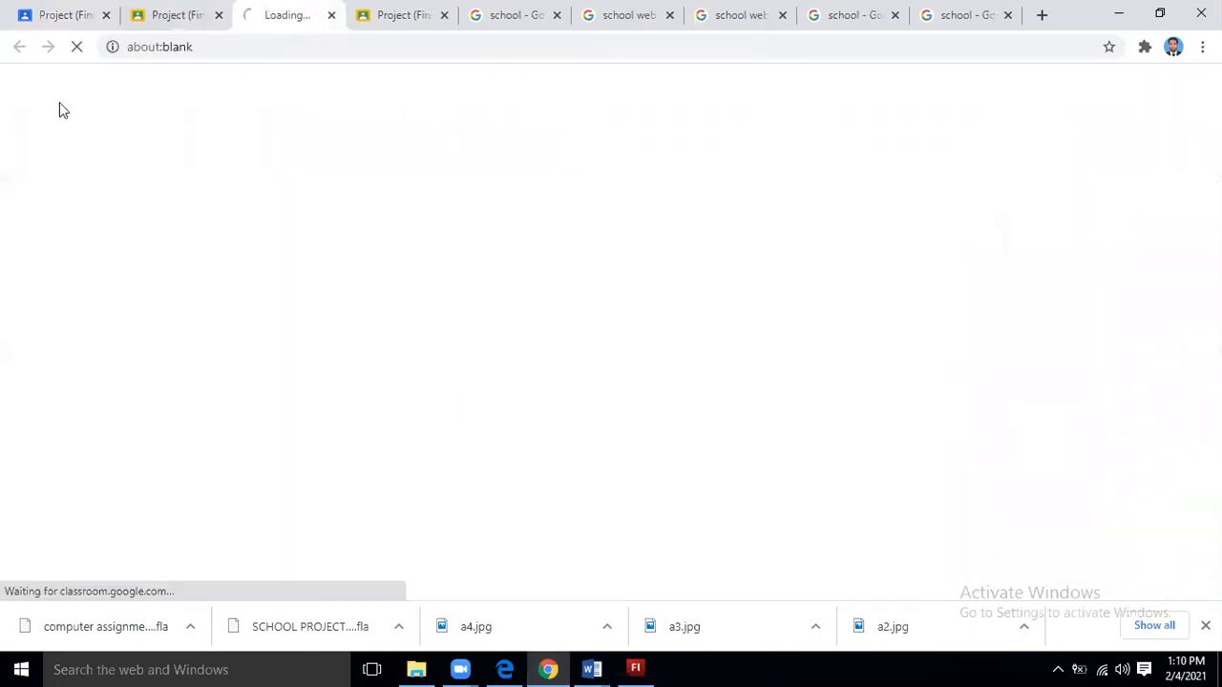
{"action": "left_click", "coordinate": [184, 10]}
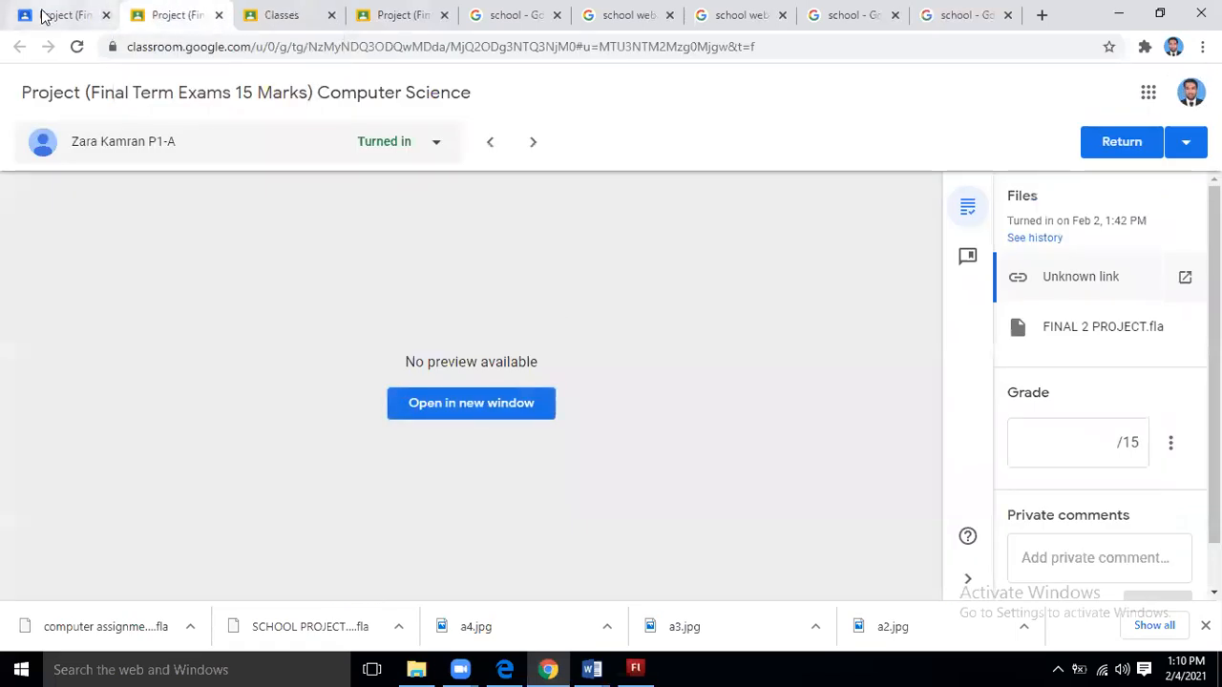
{"action": "left_click", "coordinate": [59, 10]}
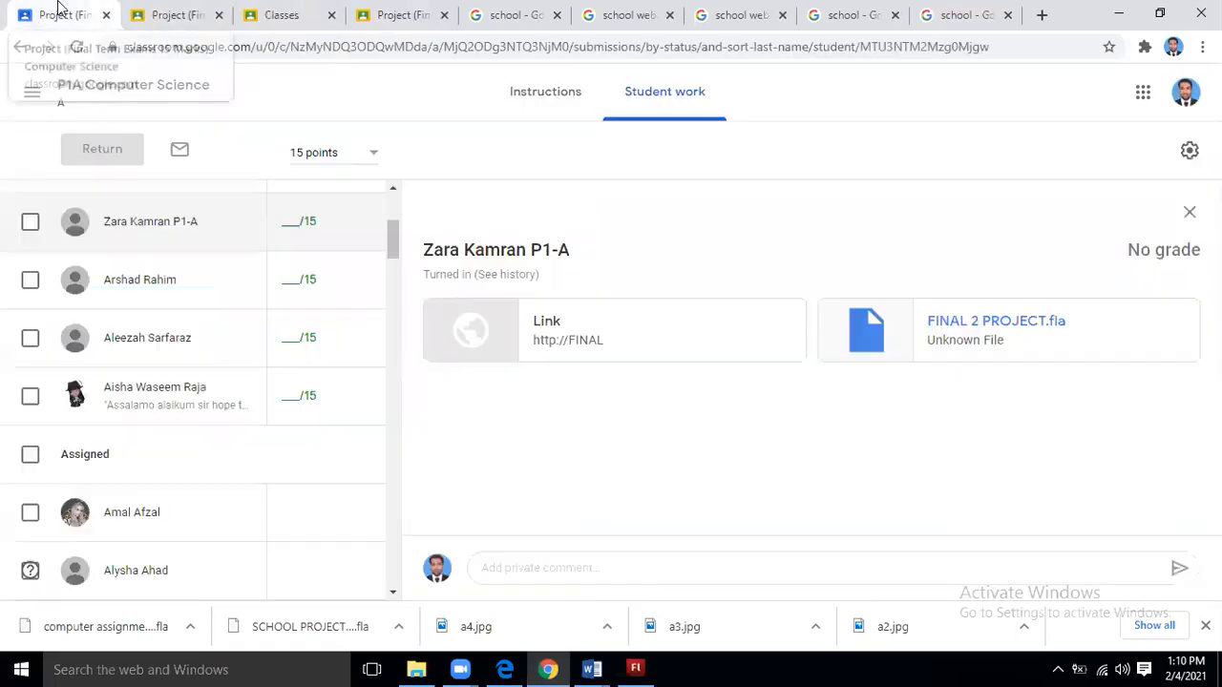
{"action": "right_click", "coordinate": [484, 322]}
{"action": "left_click", "coordinate": [500, 332]}
{"action": "left_click", "coordinate": [272, 16]}
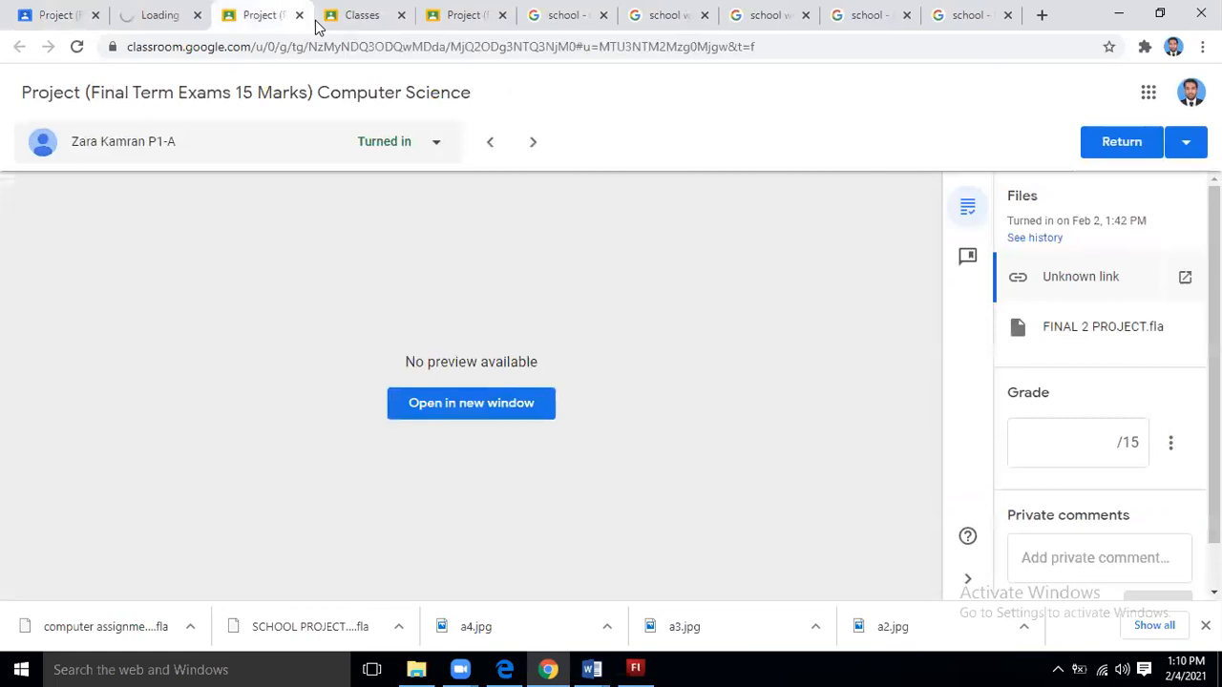
{"action": "left_click", "coordinate": [299, 16]}
{"action": "left_click", "coordinate": [166, 11]}
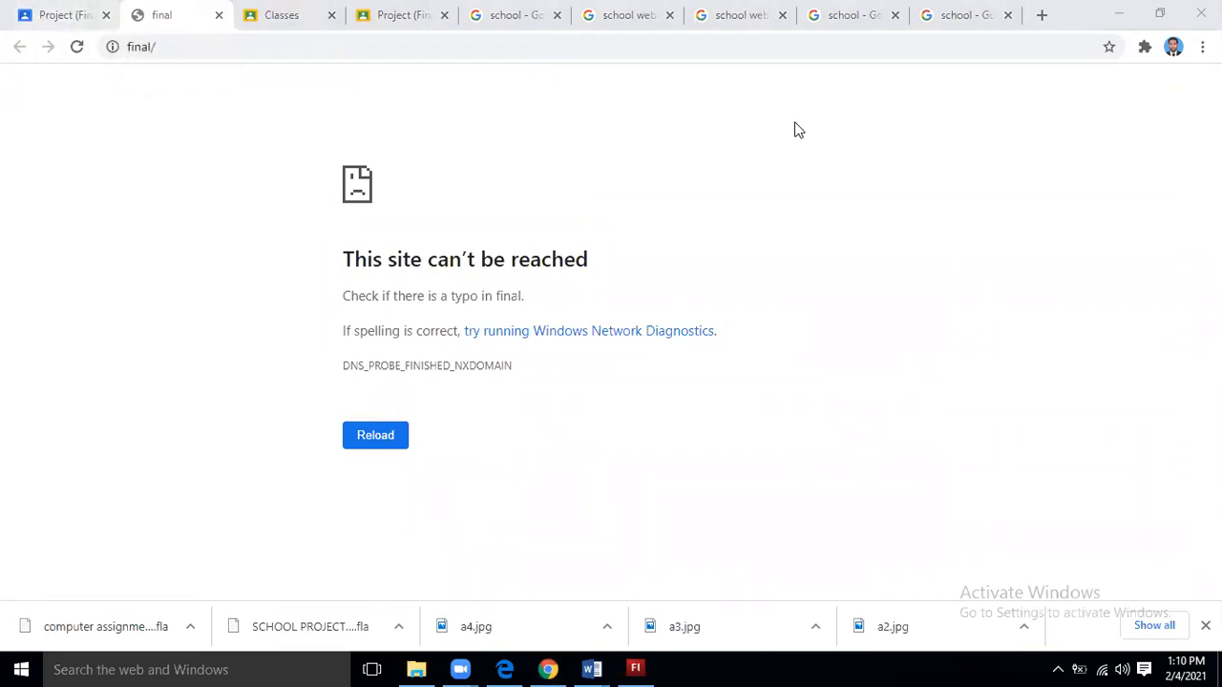
{"action": "left_click", "coordinate": [53, 9]}
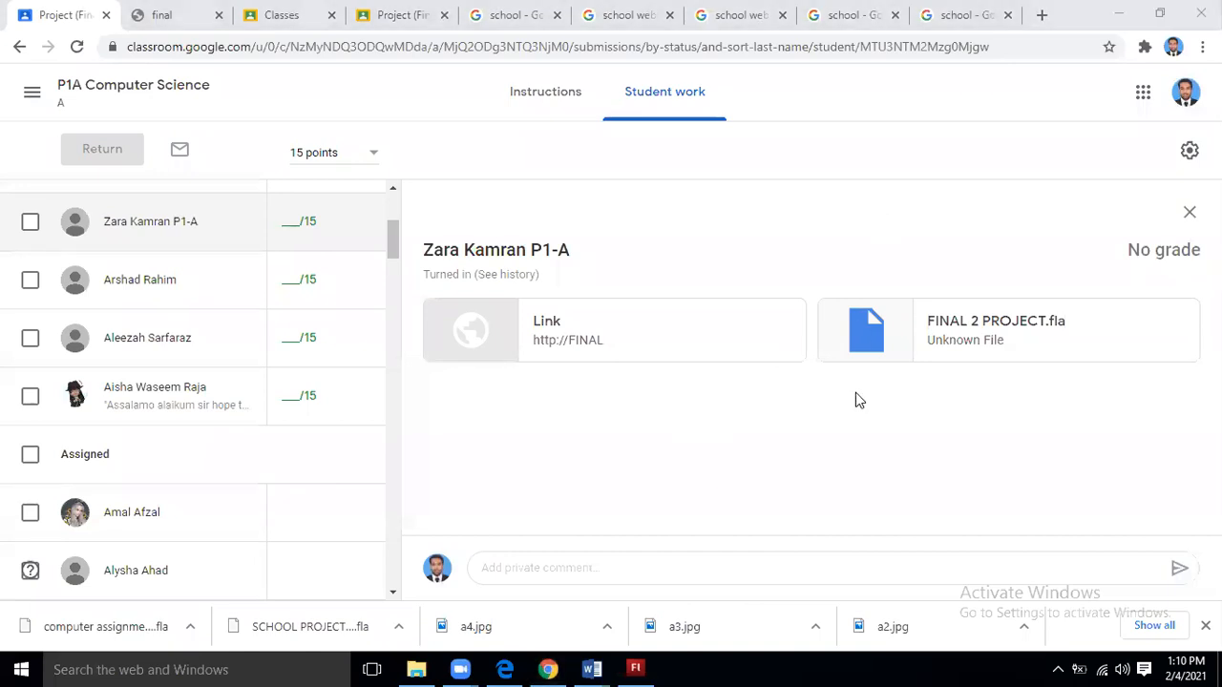
Check the fourth turned-in student's work, and view the fifth student's Untitled-3.gif submission at full size.
{"action": "left_click", "coordinate": [153, 285]}
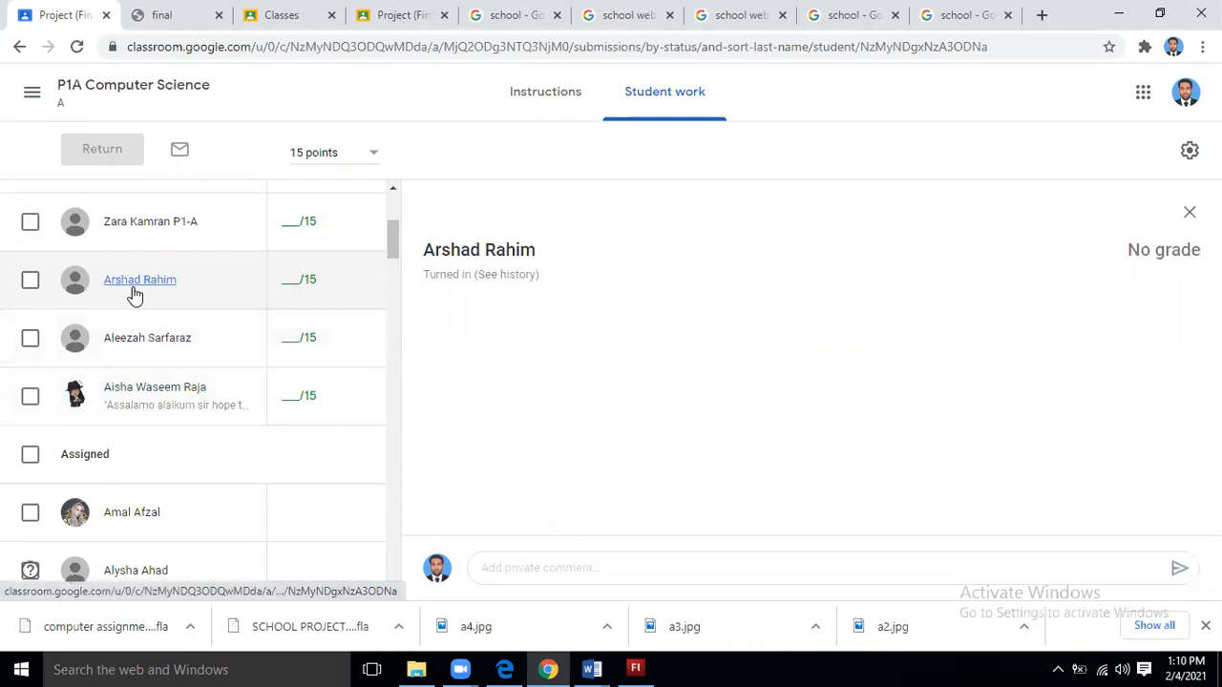
{"action": "left_click", "coordinate": [141, 342]}
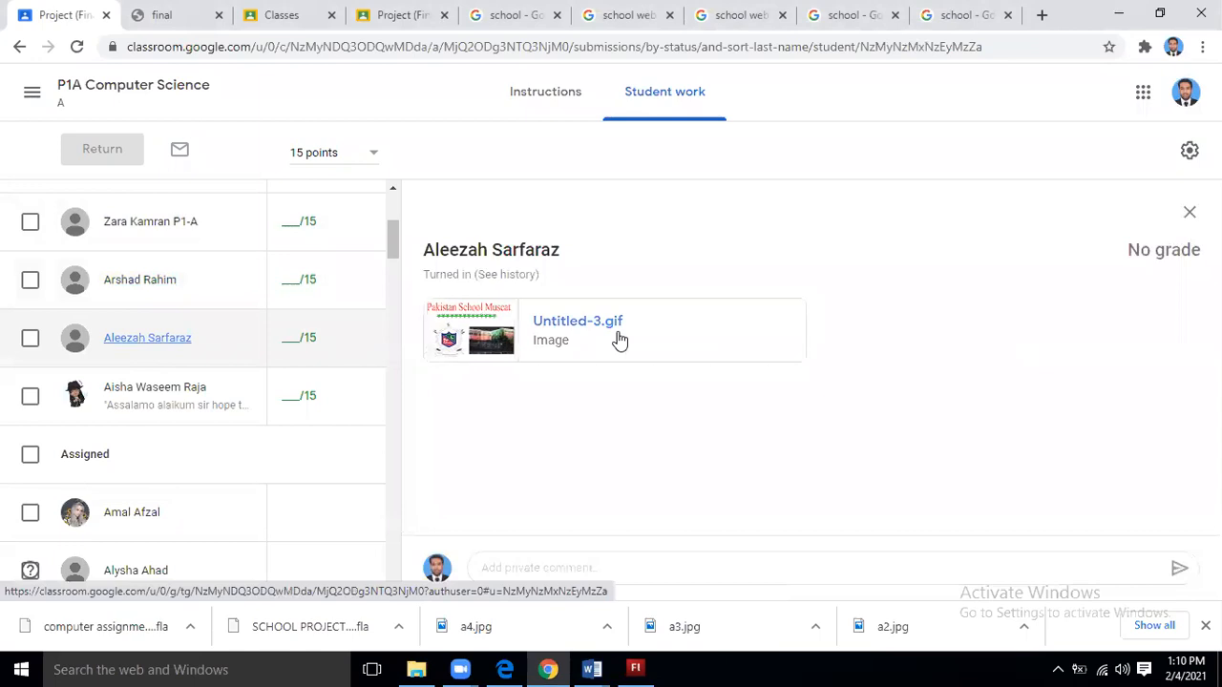
{"action": "left_click", "coordinate": [571, 342]}
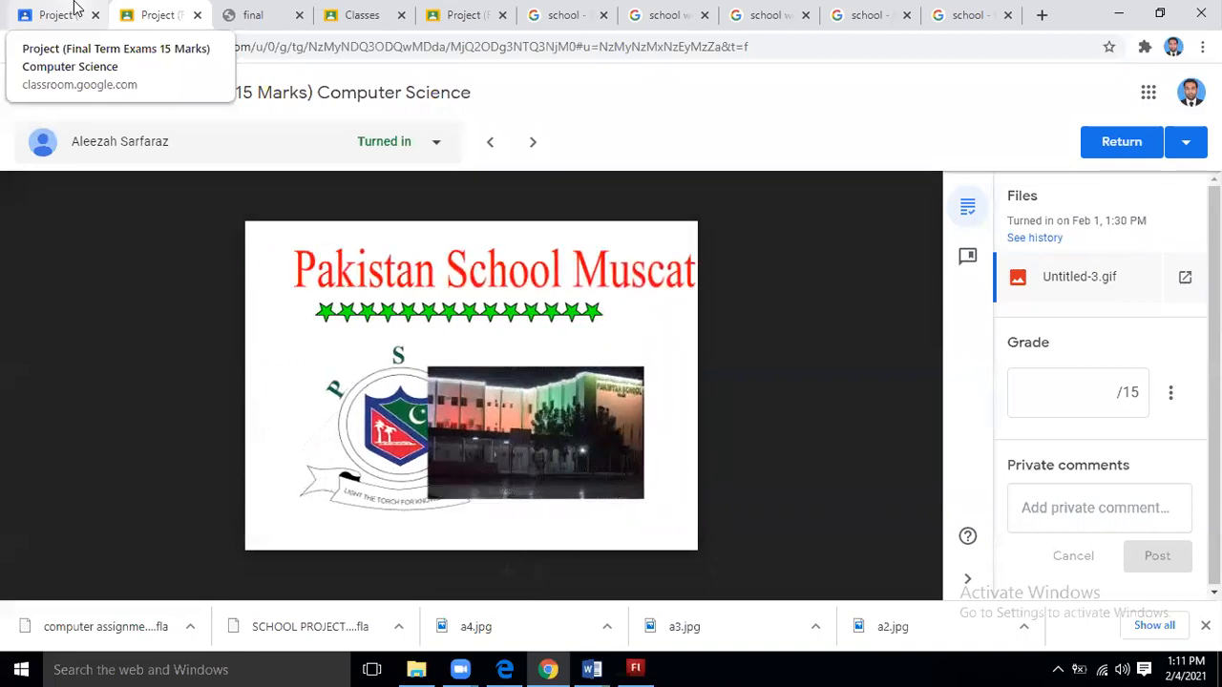
Return to the P1A student list and give the student who submitted Untitled-3.gif a grade of 15.
{"action": "left_click", "coordinate": [77, 10]}
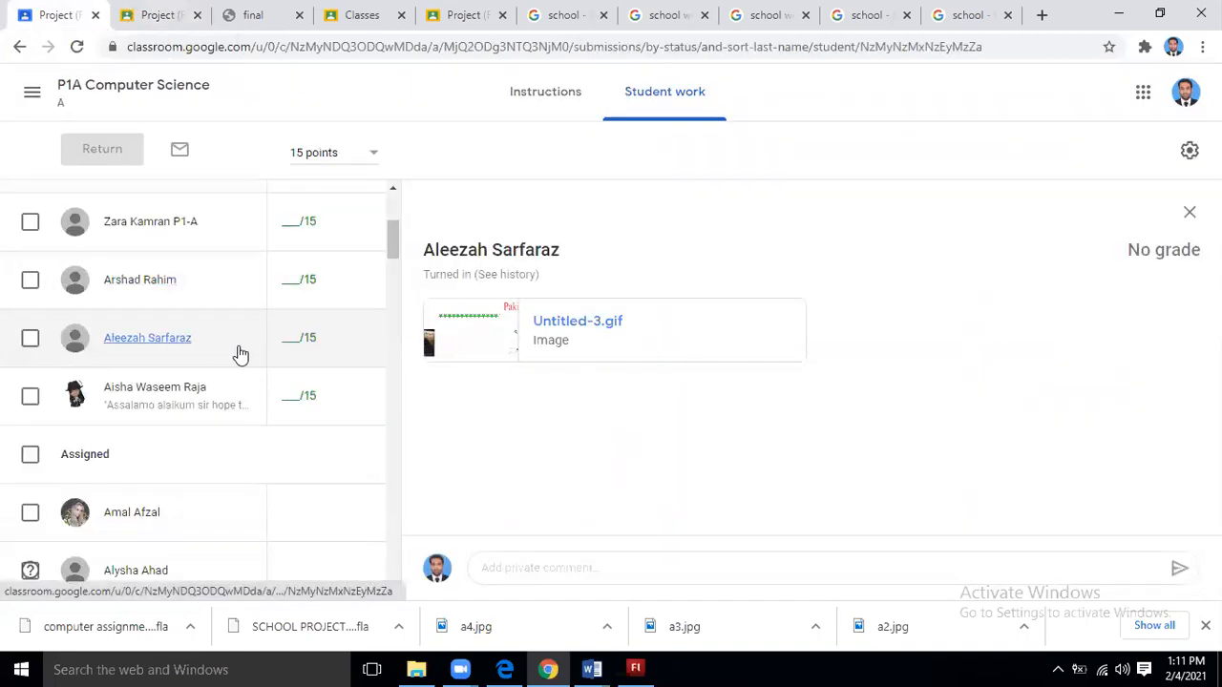
{"action": "left_click", "coordinate": [287, 344]}
{"action": "type", "text": "15"}
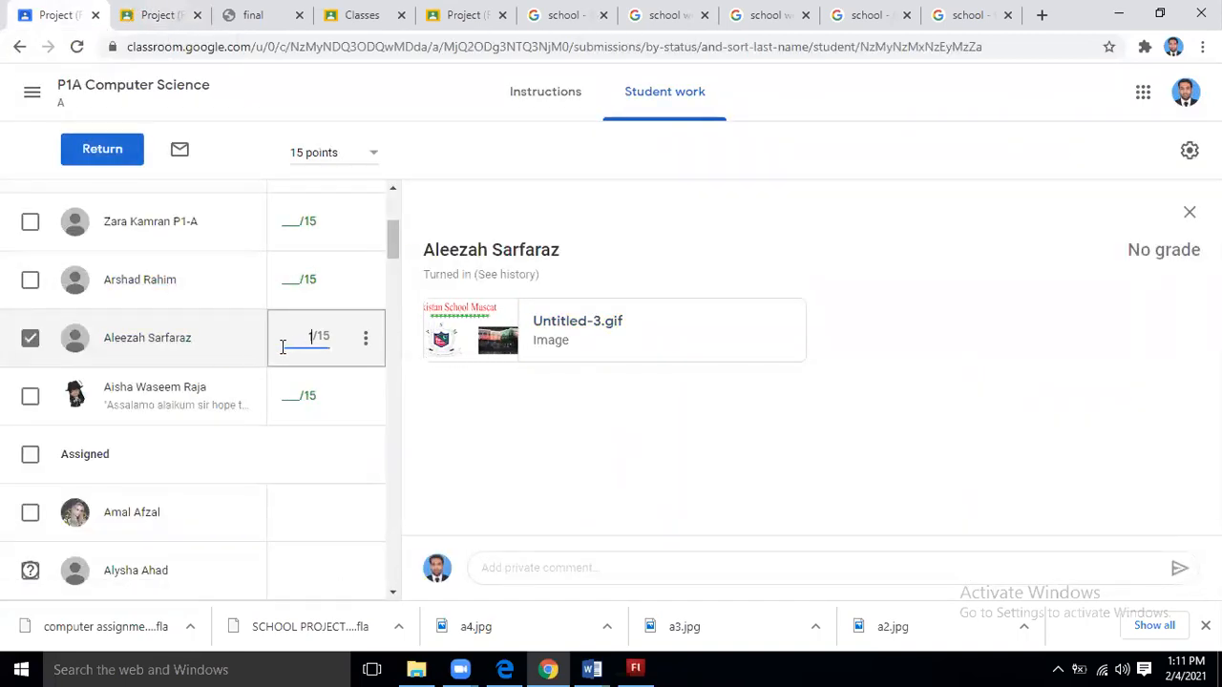
Open the sixth turned-in student's .avi submission in a new tab and play the video.
{"action": "left_click", "coordinate": [143, 389]}
{"action": "right_click", "coordinate": [457, 325]}
{"action": "left_click", "coordinate": [478, 337]}
{"action": "left_click", "coordinate": [250, 11]}
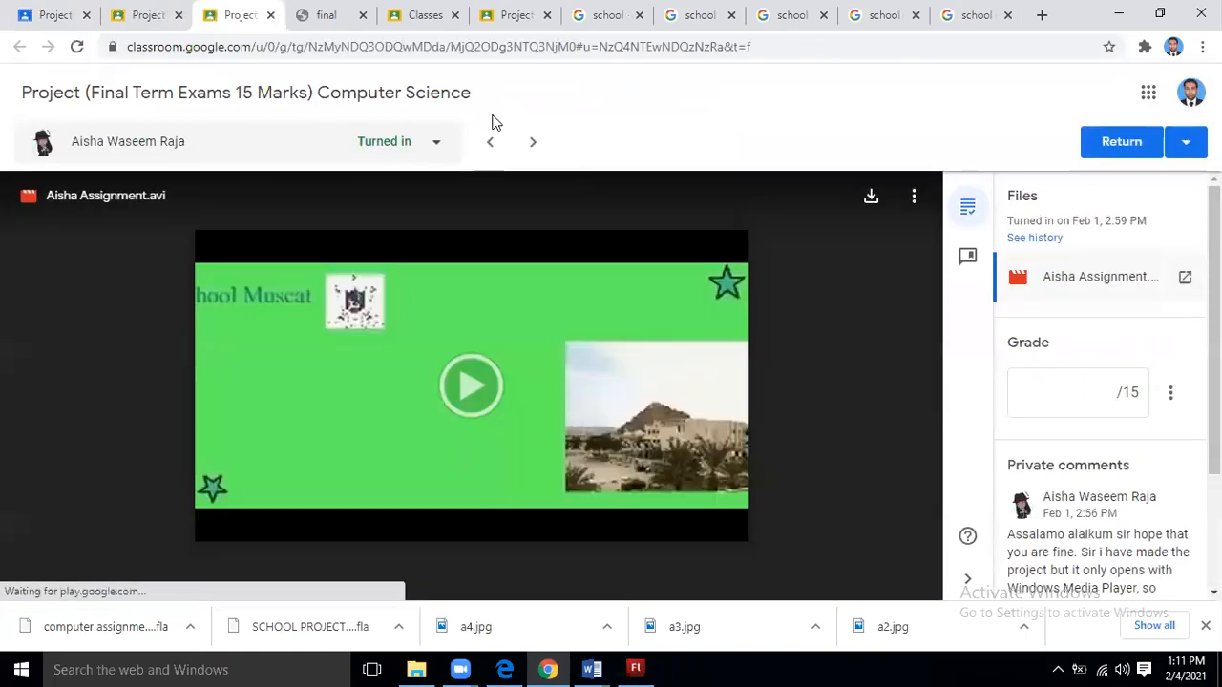
{"action": "left_click", "coordinate": [471, 384]}
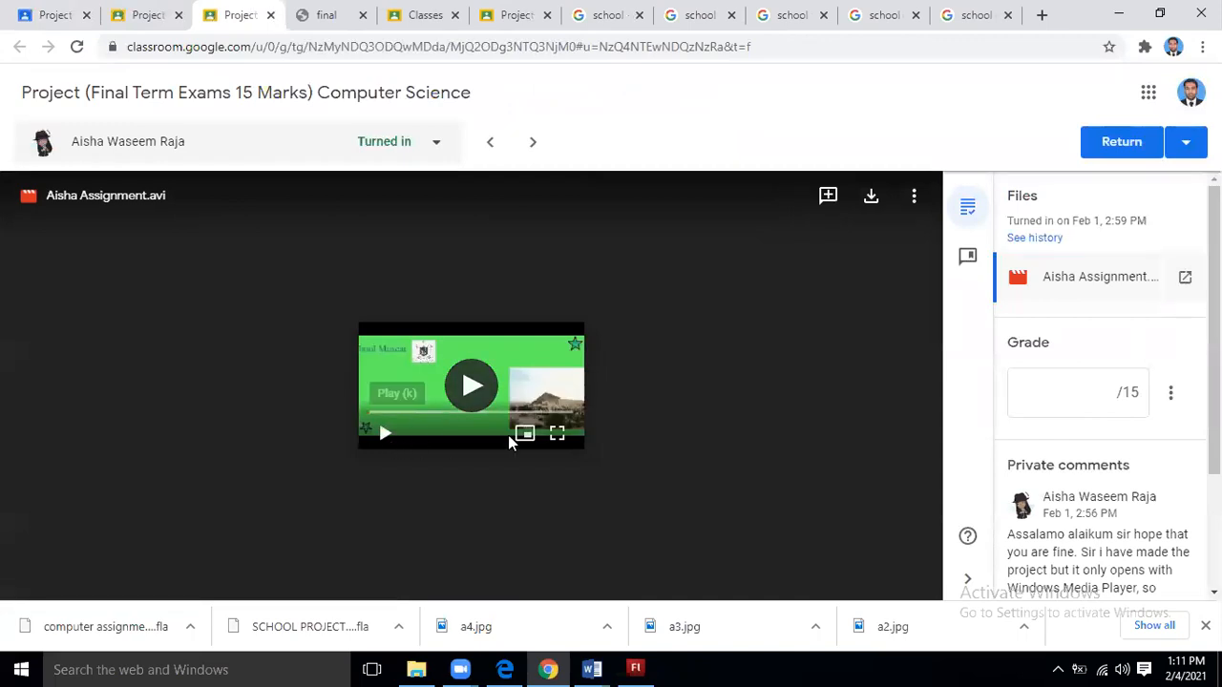
{"action": "left_click", "coordinate": [386, 434]}
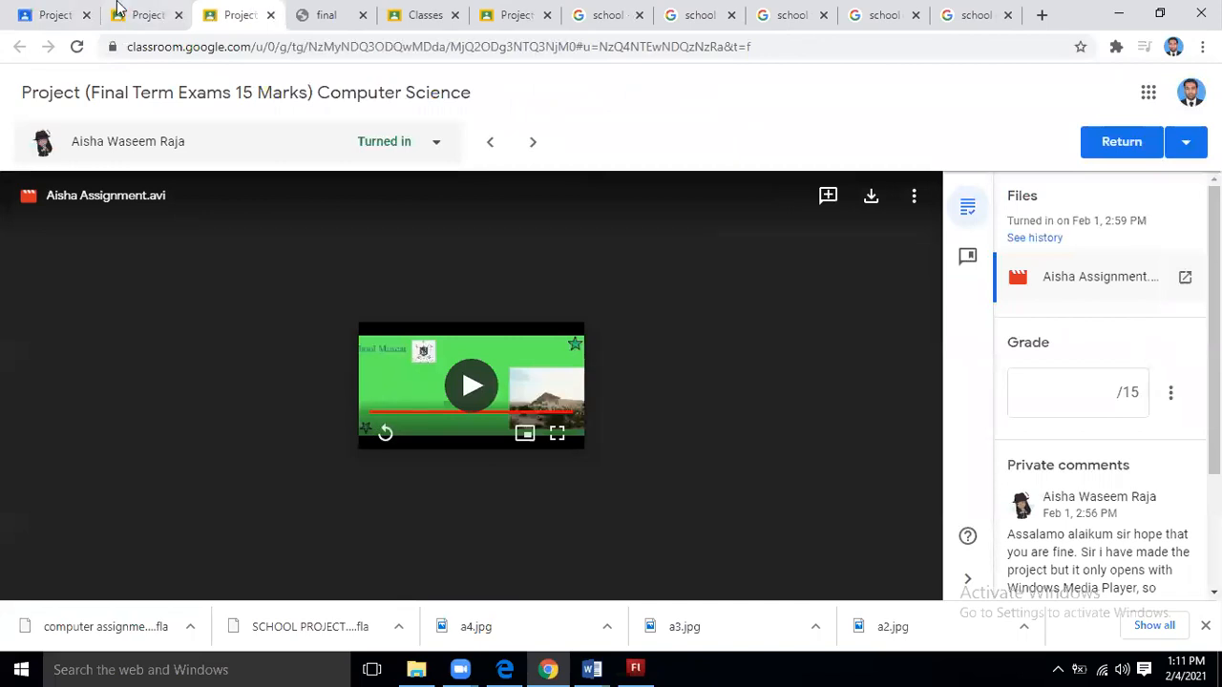
Return to the P1A student list and give the student with the .avi submission a grade of 15.
{"action": "left_click", "coordinate": [57, 14]}
{"action": "left_click", "coordinate": [298, 401]}
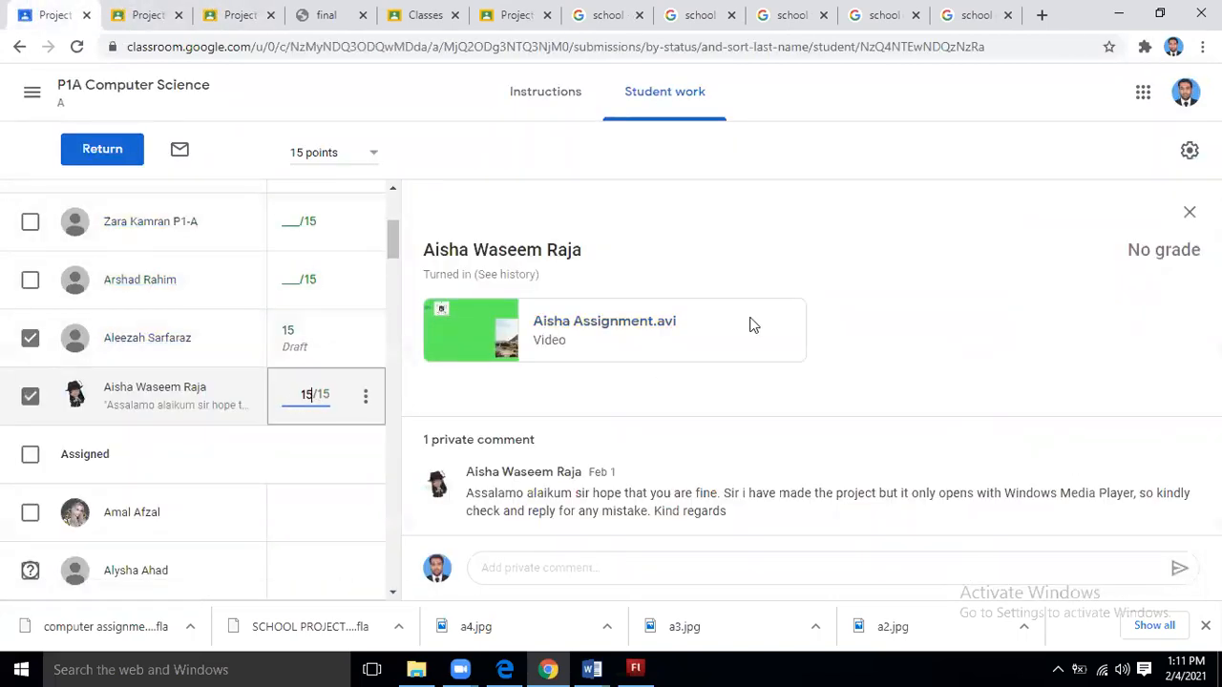
{"action": "type", "text": "15"}
{"action": "left_click", "coordinate": [872, 392]}
{"action": "scroll", "coordinate": [232, 347], "scroll_direction": "up", "scroll_amount": 3}
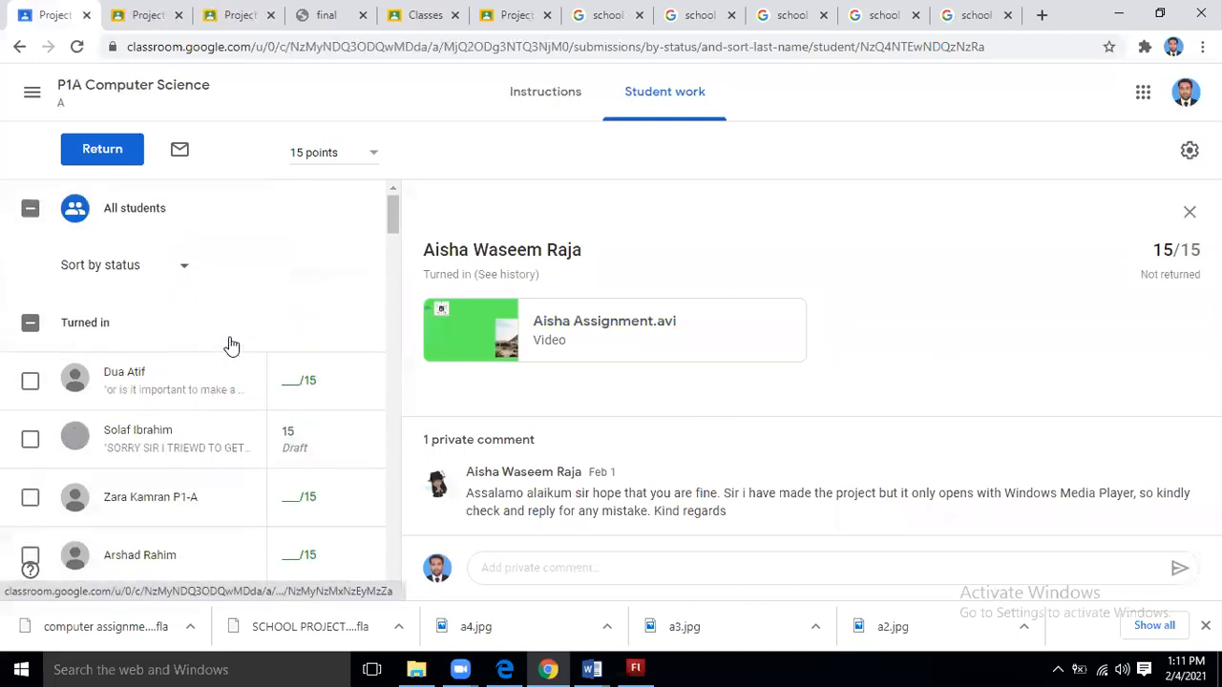
Leave the P1A project, switch to the P1C Computer Science class, and show its classwork list.
{"action": "left_click", "coordinate": [19, 46]}
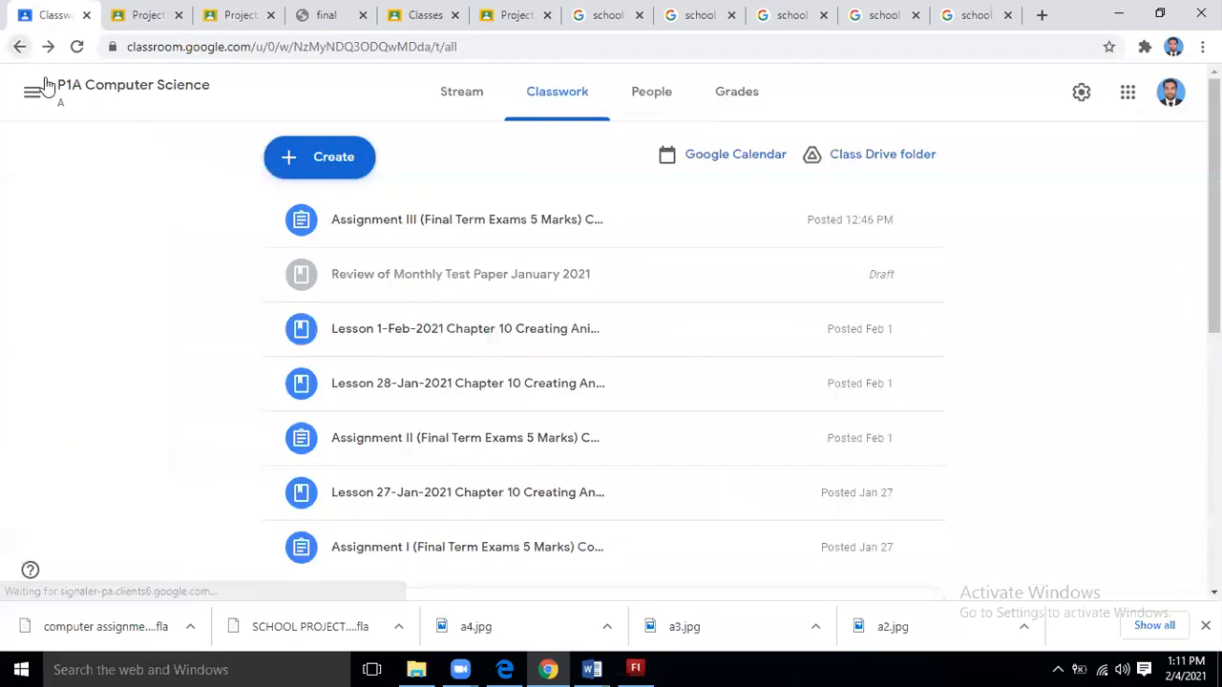
{"action": "left_click", "coordinate": [32, 93]}
{"action": "left_click_drag", "start_coordinate": [270, 273], "coordinate": [266, 426]}
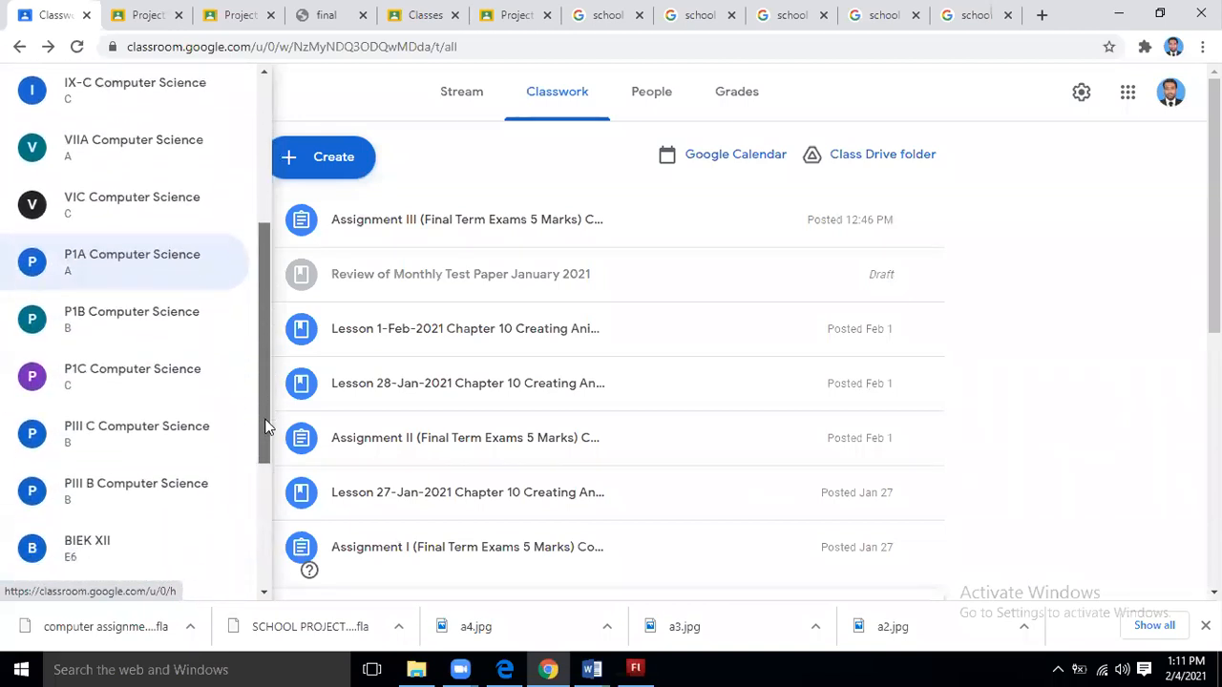
{"action": "left_click", "coordinate": [118, 391]}
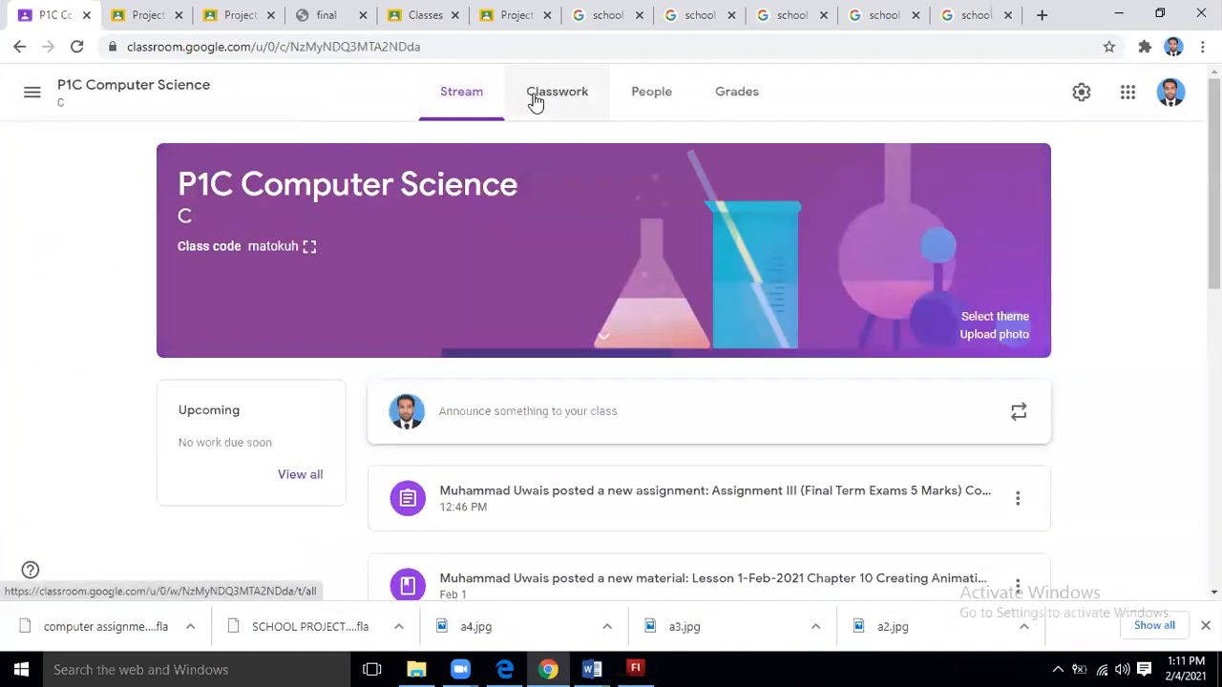
{"action": "left_click", "coordinate": [537, 101]}
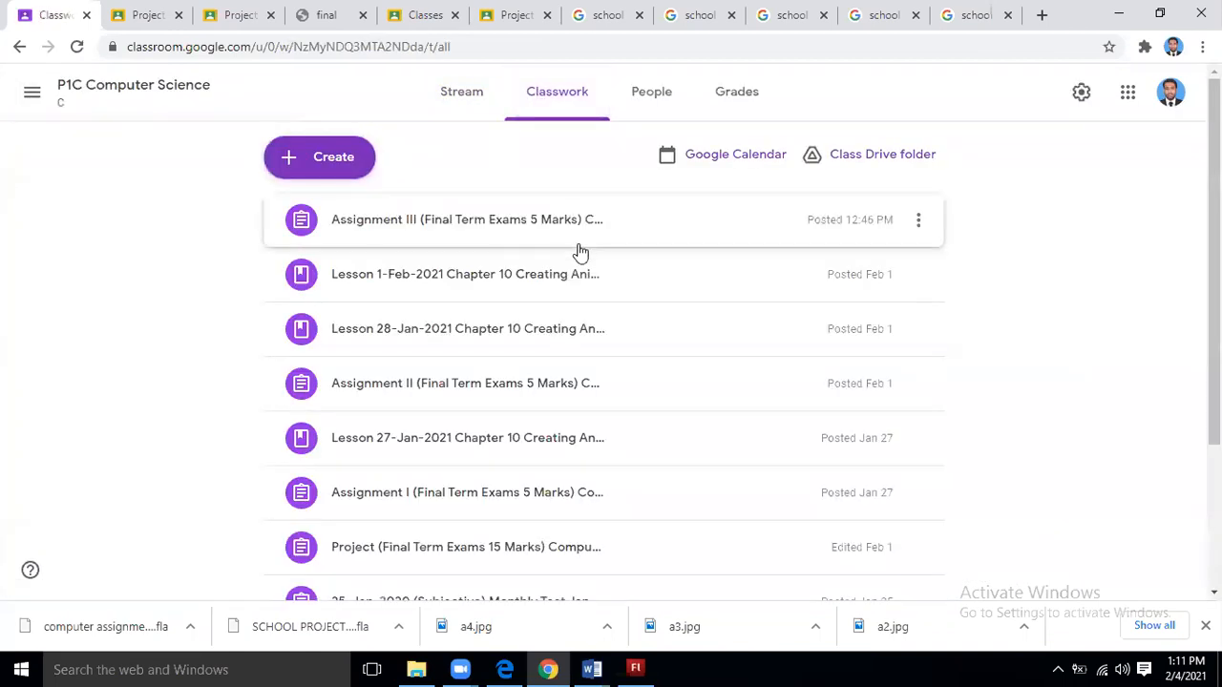
Open the student work page of the P1C Project (Final Term Exams 15 Marks).
{"action": "scroll", "coordinate": [523, 363], "scroll_direction": "down", "scroll_amount": 2}
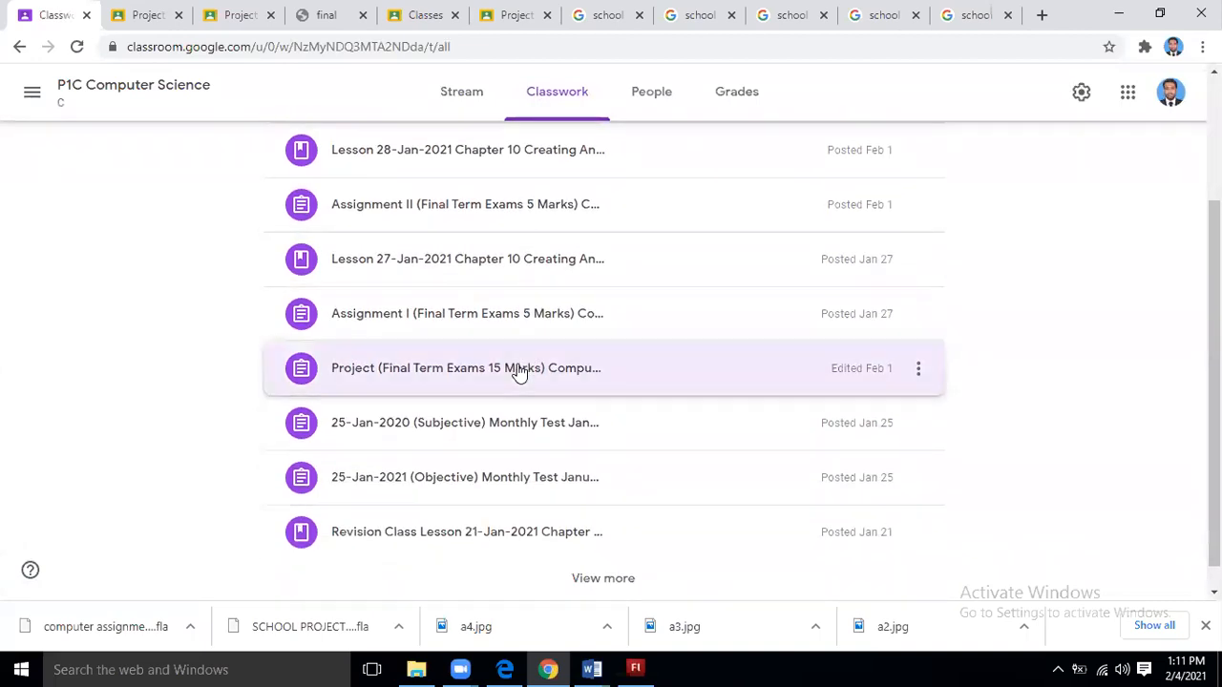
{"action": "left_click", "coordinate": [519, 368]}
{"action": "left_click", "coordinate": [354, 507]}
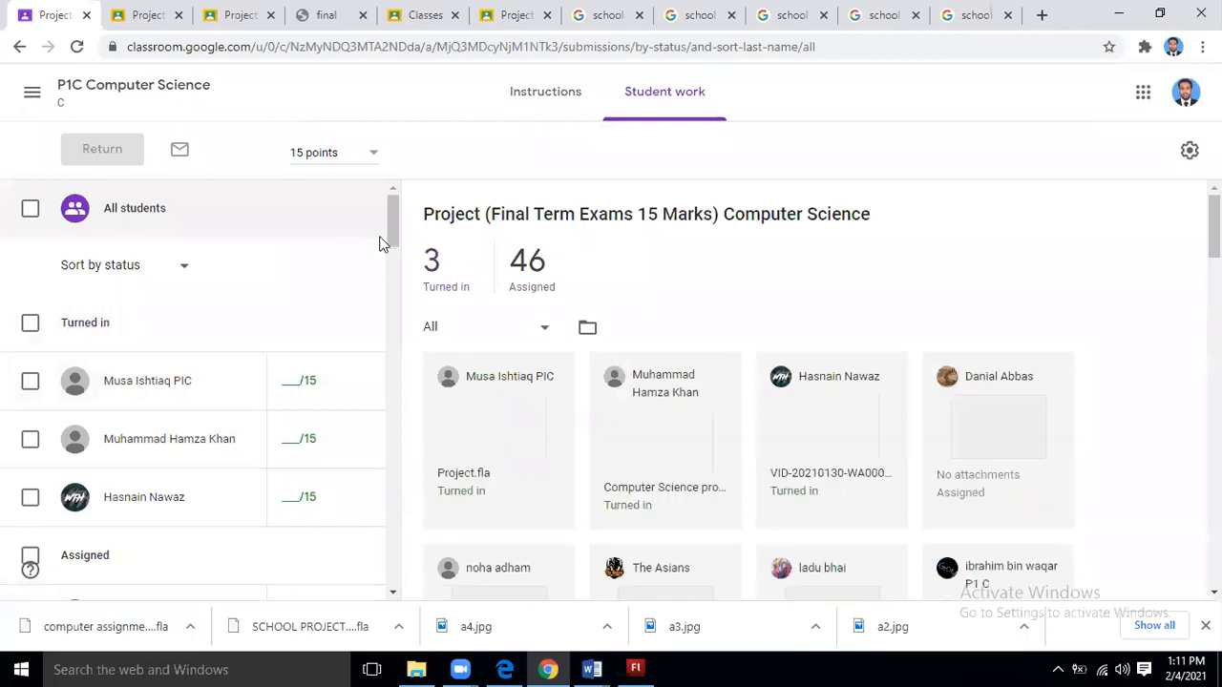
Open the second turned-in student's Computer Science project.gif in a new tab and view the animation.
{"action": "left_click", "coordinate": [188, 445]}
{"action": "right_click", "coordinate": [471, 328]}
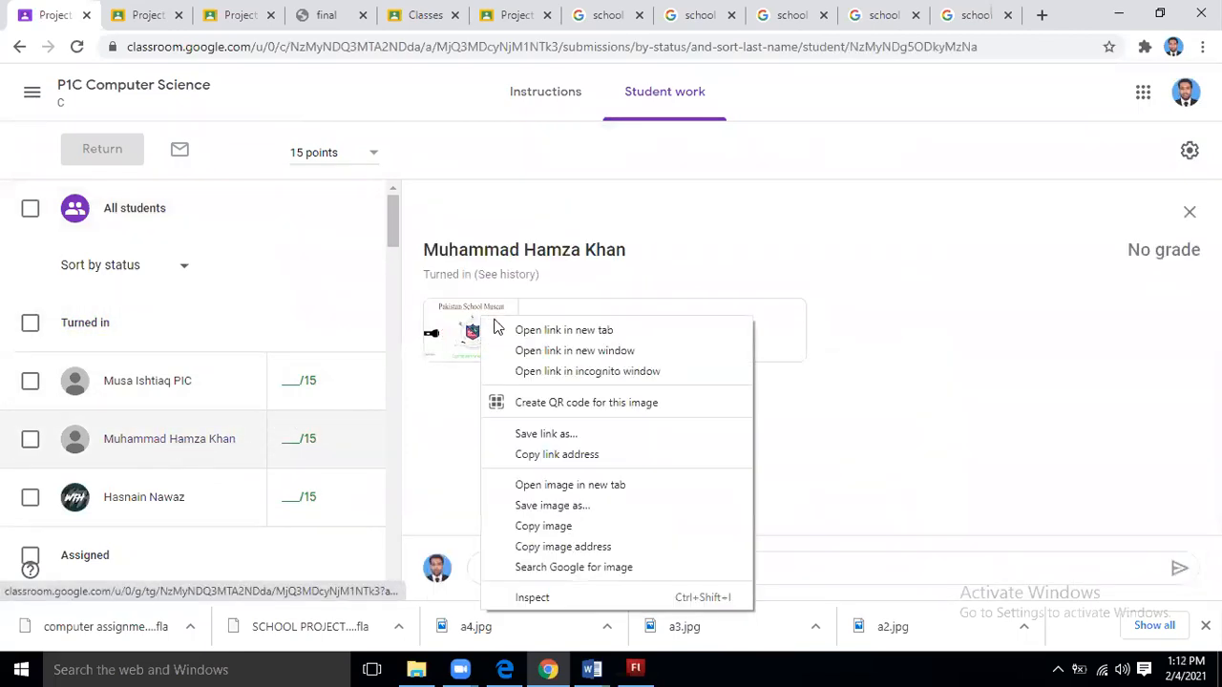
{"action": "left_click", "coordinate": [510, 330]}
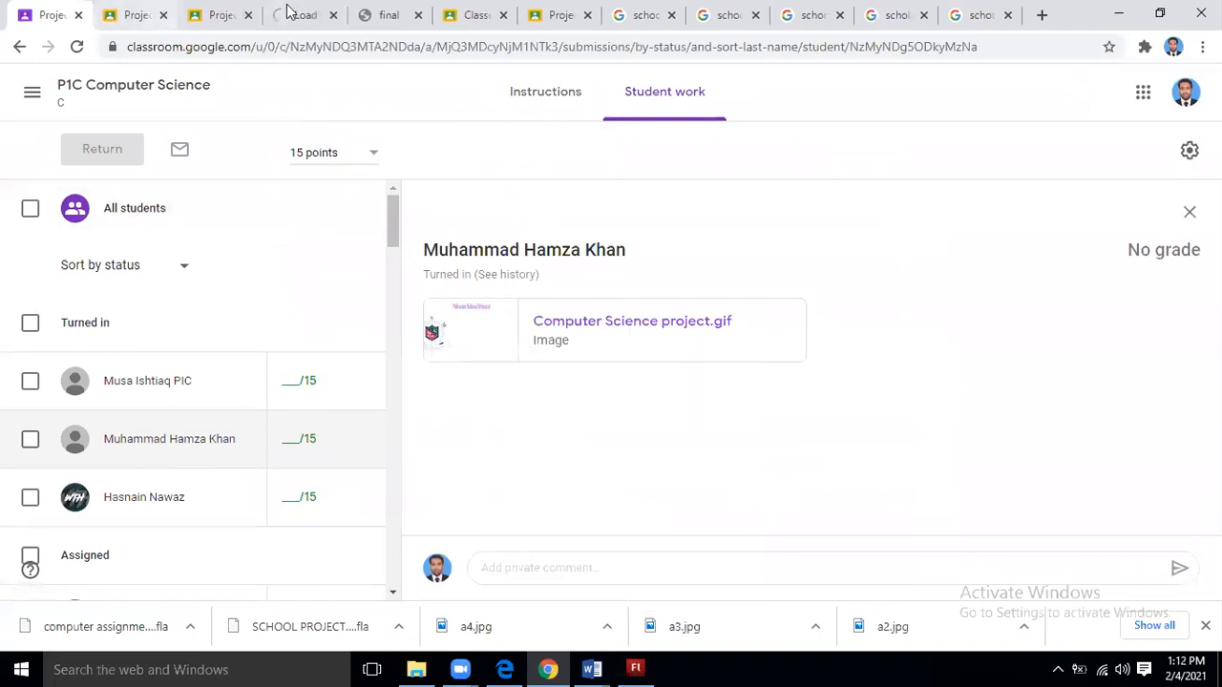
{"action": "left_click", "coordinate": [316, 10]}
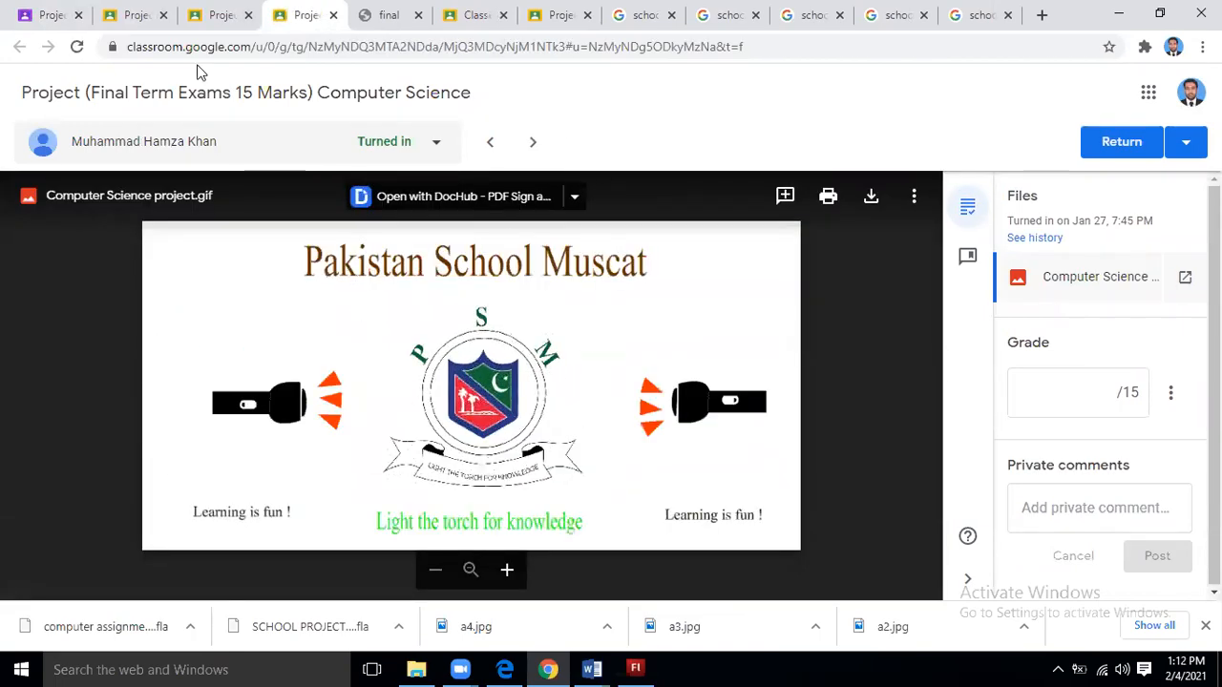
Return to the P1C student list, open the third turned-in student's VID-20210130-WA0000.mp4 in a new tab, and play it.
{"action": "left_click", "coordinate": [134, 14]}
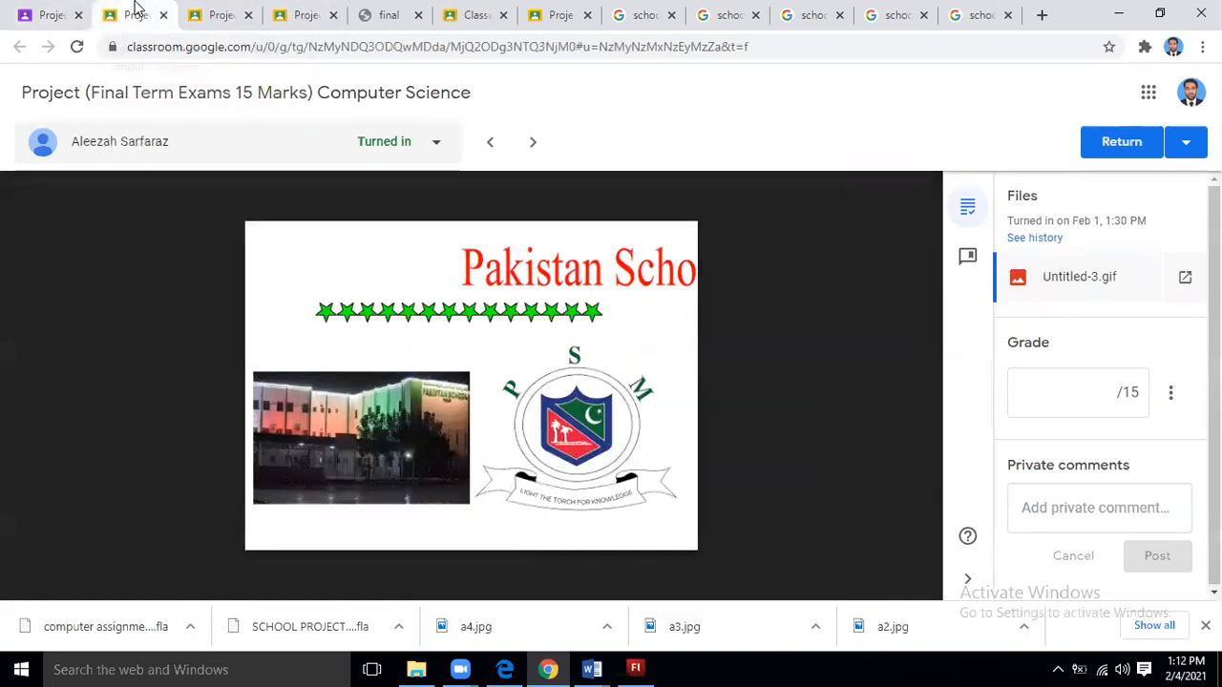
{"action": "left_click", "coordinate": [53, 15]}
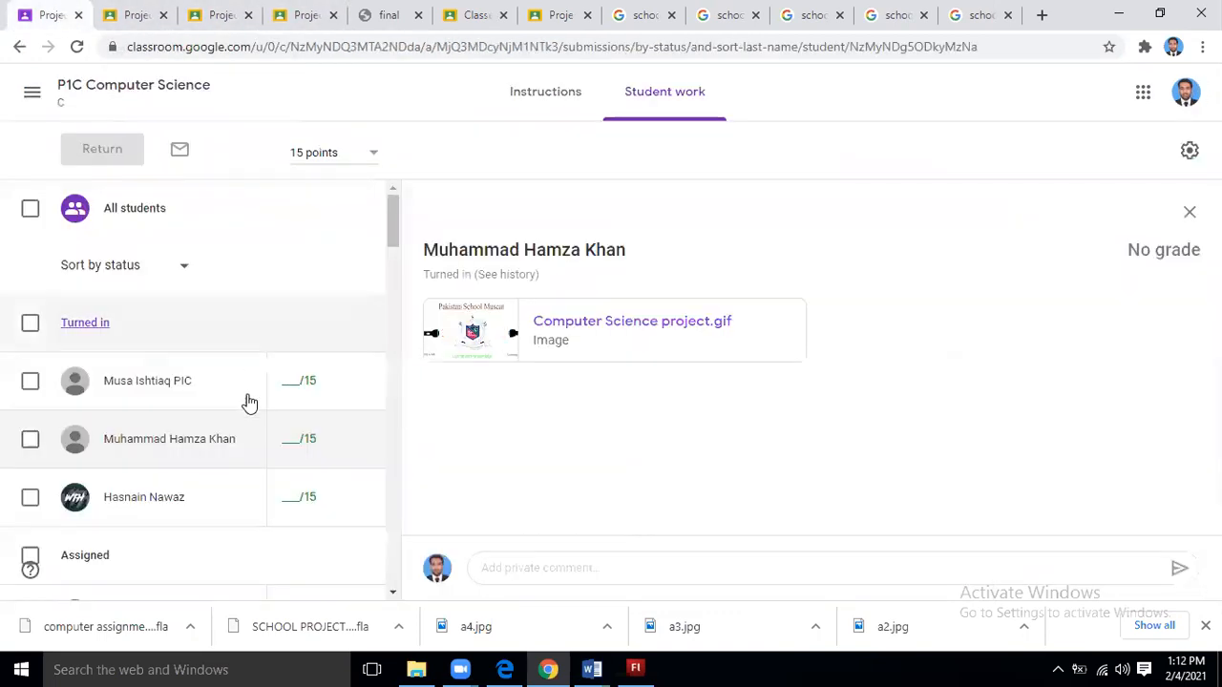
{"action": "left_click", "coordinate": [168, 501]}
{"action": "right_click", "coordinate": [477, 354]}
{"action": "left_click", "coordinate": [535, 406]}
{"action": "left_click", "coordinate": [360, 8]}
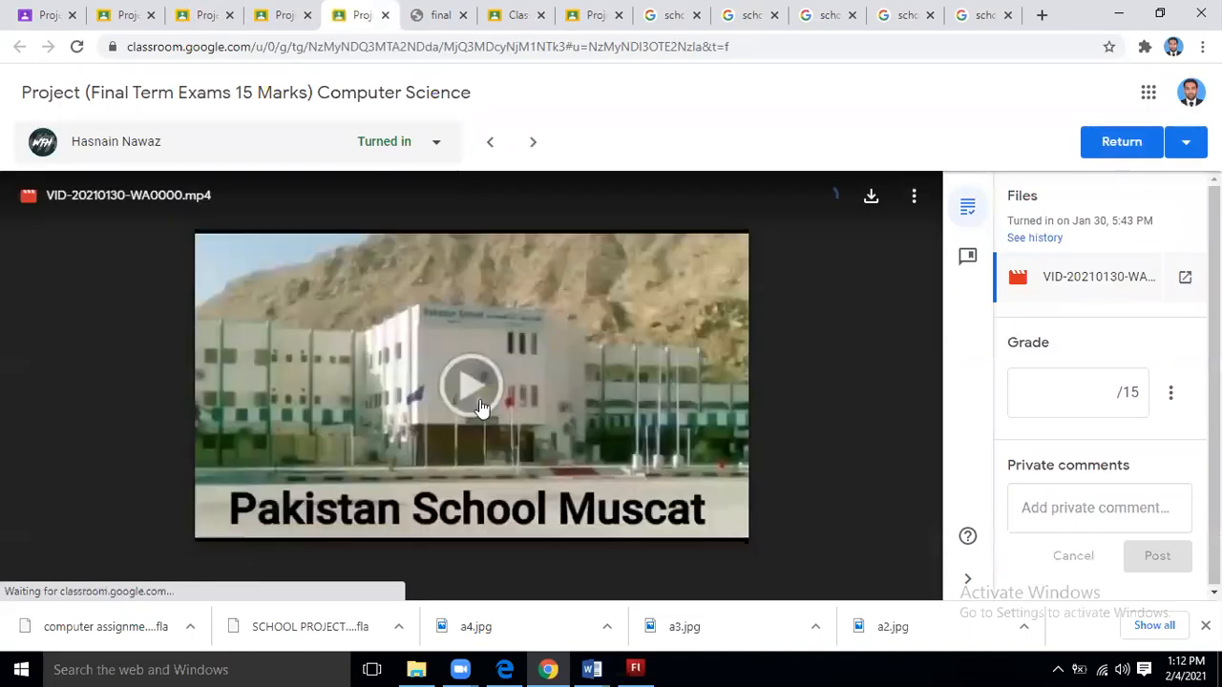
{"action": "left_click", "coordinate": [477, 394]}
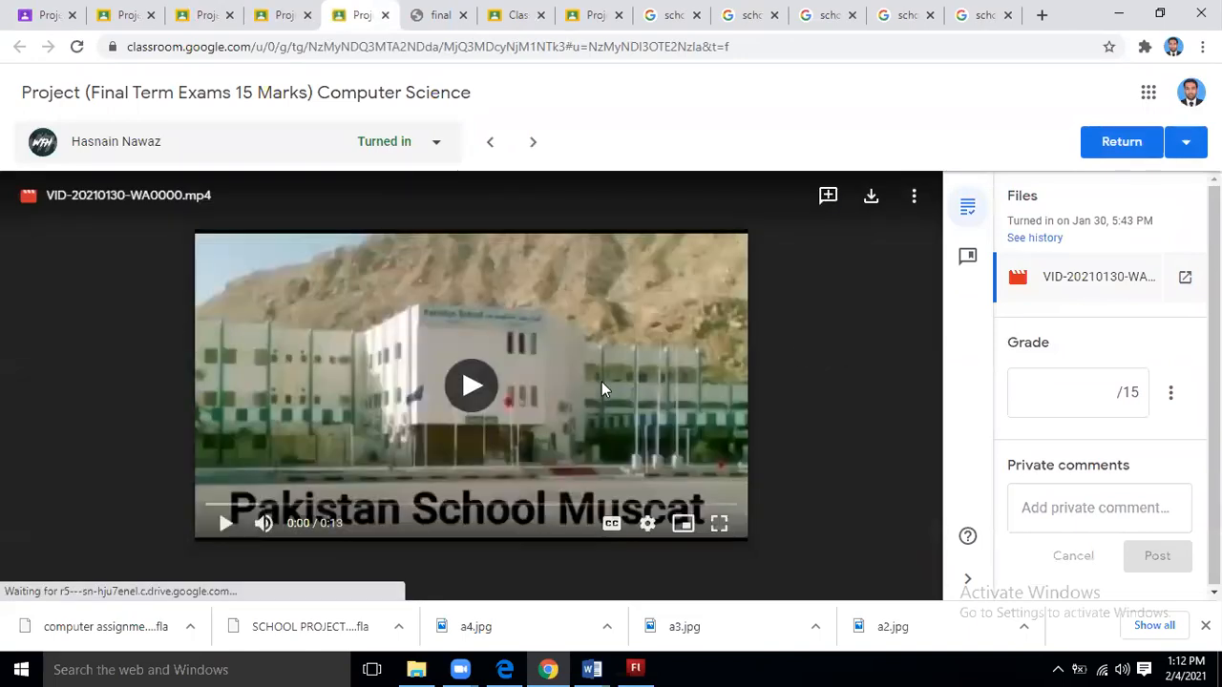
{"action": "left_click", "coordinate": [466, 394]}
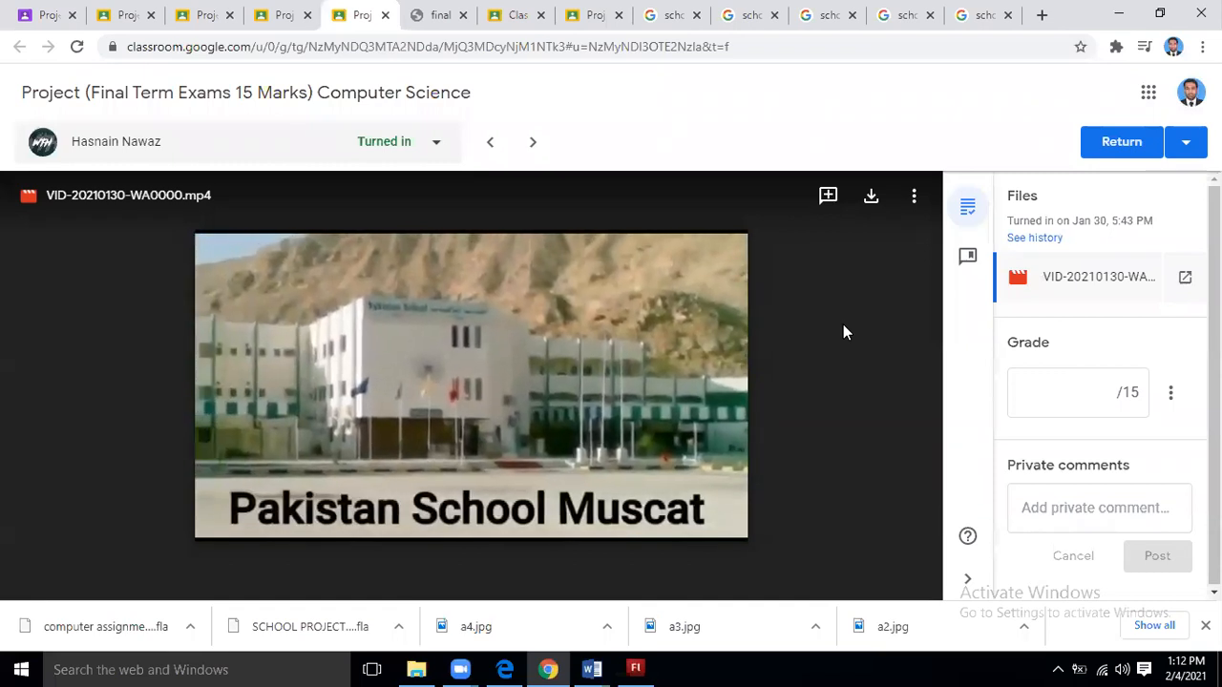
Return to the P1C student list, open the first turned-in student's Project.fla in a new tab, and download it.
{"action": "left_click", "coordinate": [31, 17]}
{"action": "left_click", "coordinate": [255, 368]}
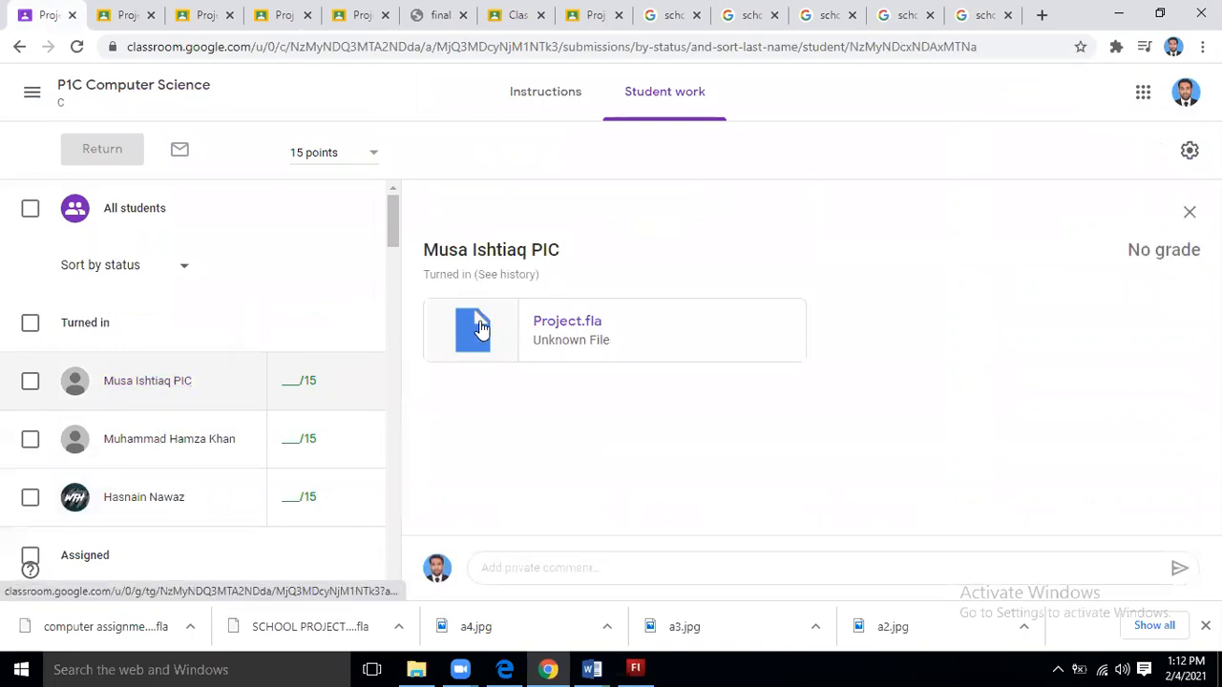
{"action": "right_click", "coordinate": [487, 330]}
{"action": "left_click", "coordinate": [535, 336]}
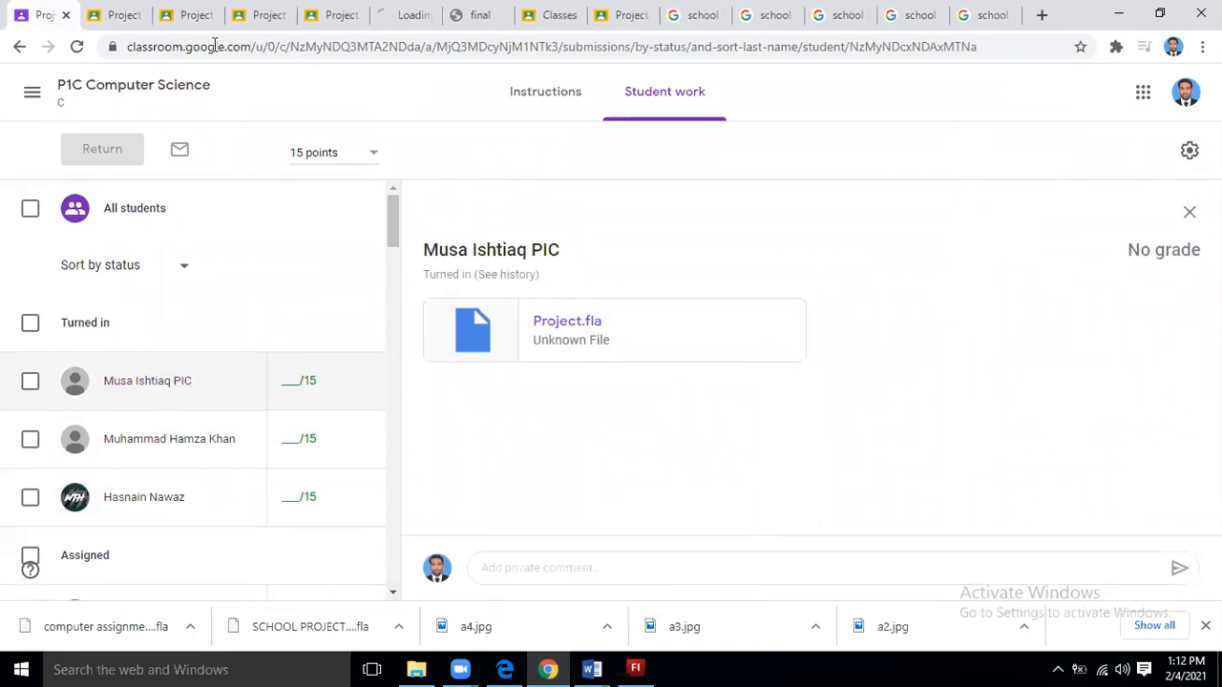
{"action": "left_click", "coordinate": [401, 14]}
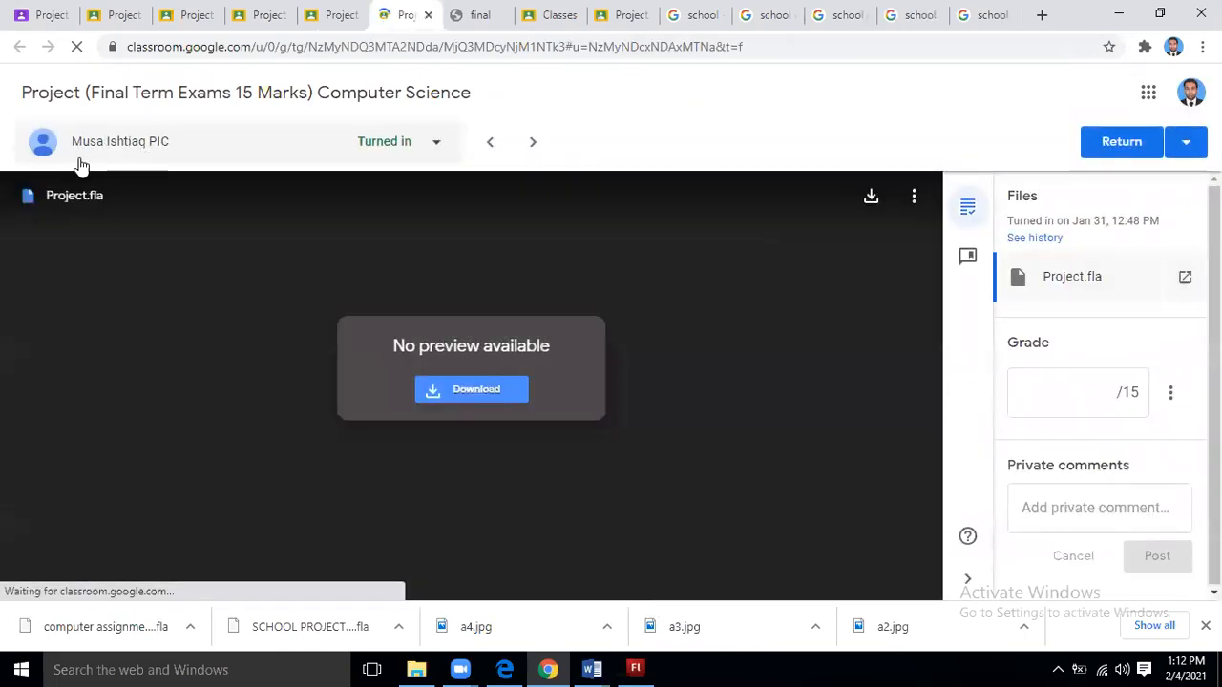
{"action": "left_click", "coordinate": [458, 393]}
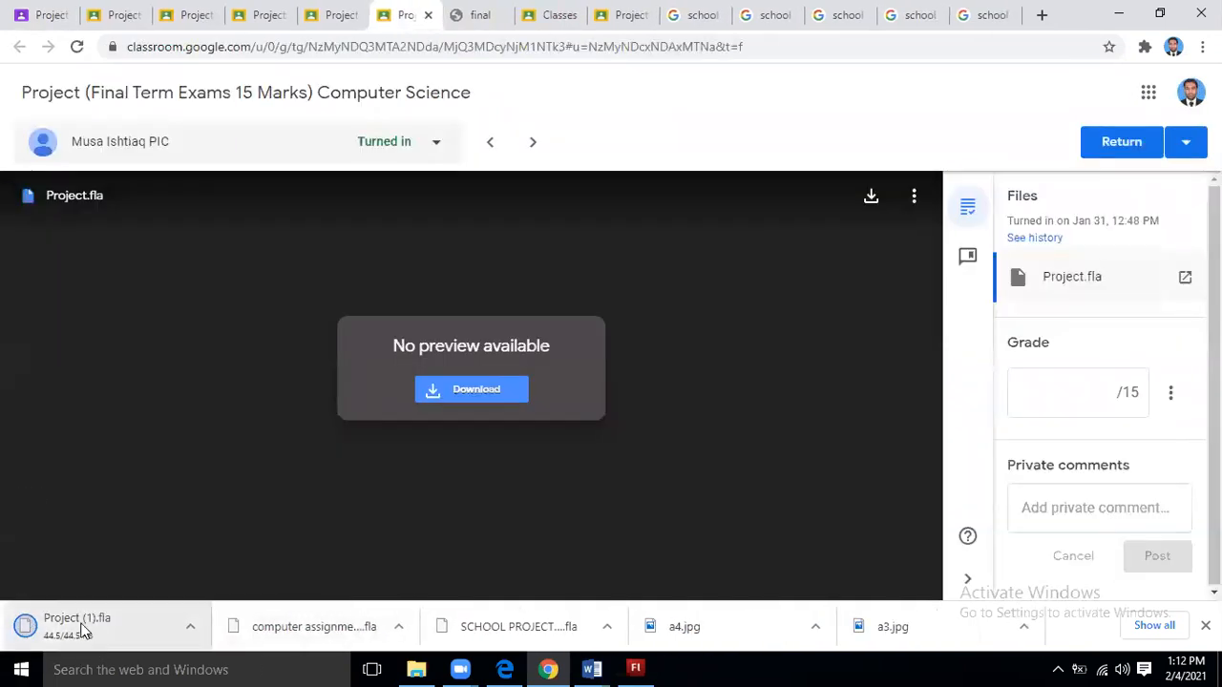
{"action": "left_click", "coordinate": [69, 636]}
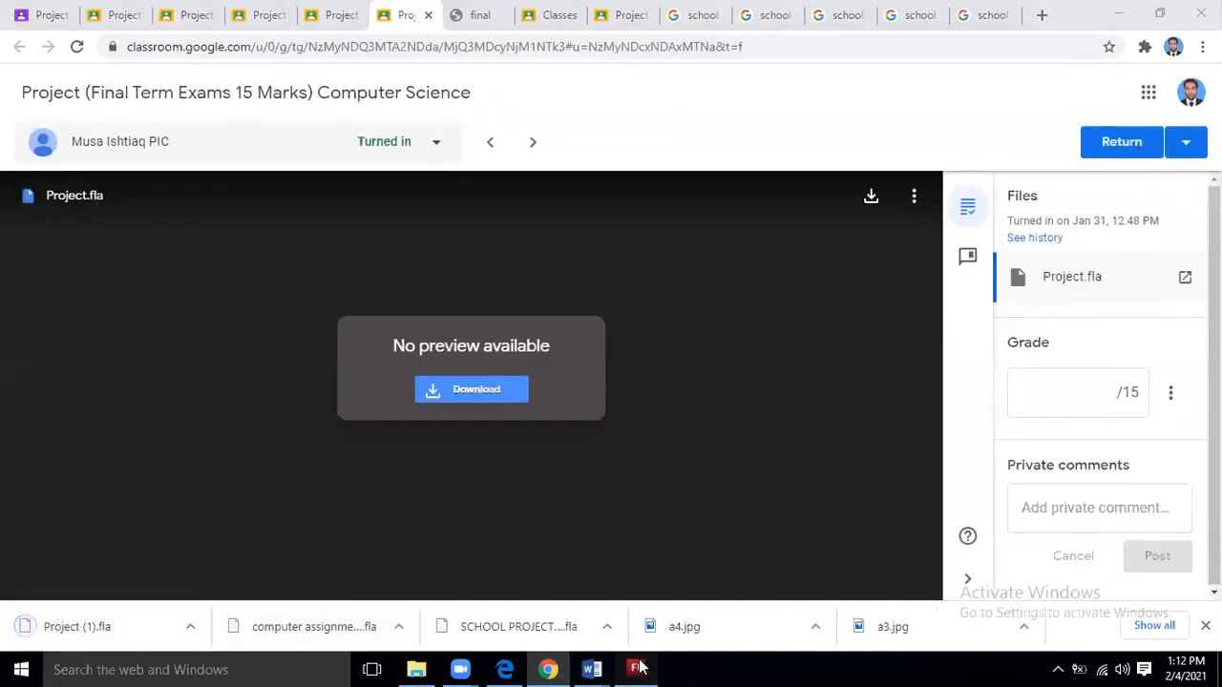
Open the downloaded Project (1).fla in Flash, test its movie, and close the preview.
{"action": "left_click", "coordinate": [15, 29]}
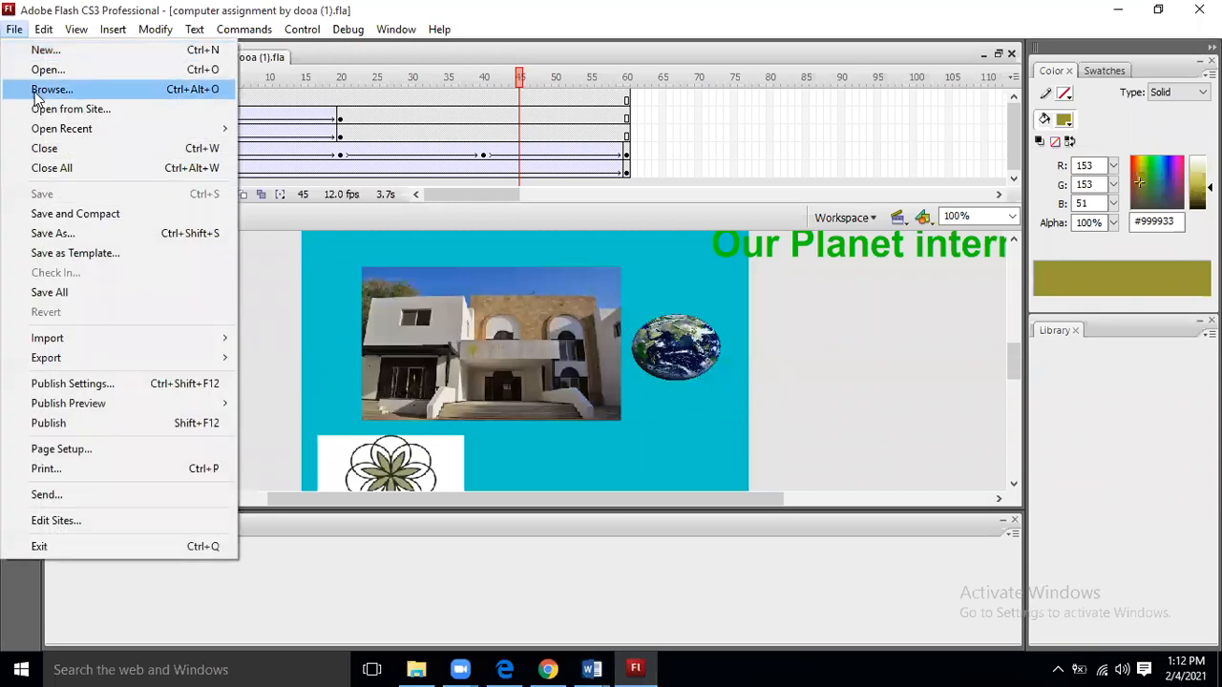
{"action": "left_click", "coordinate": [29, 66]}
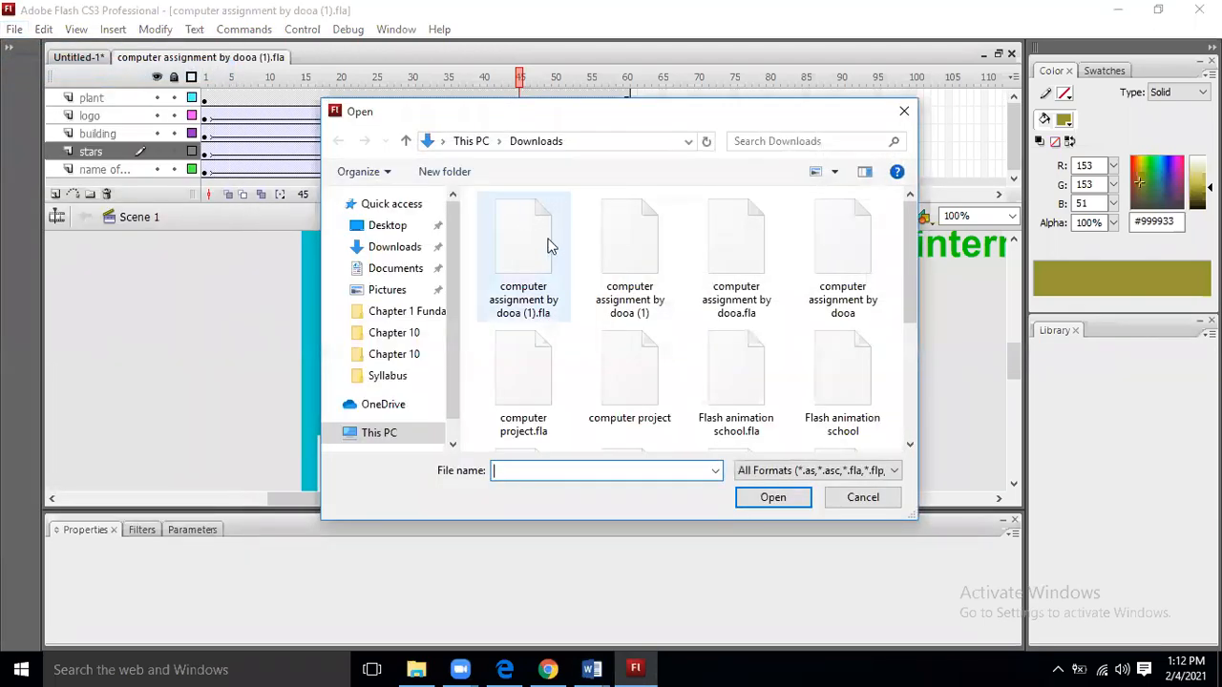
{"action": "left_click", "coordinate": [549, 241]}
{"action": "key", "text": "p"}
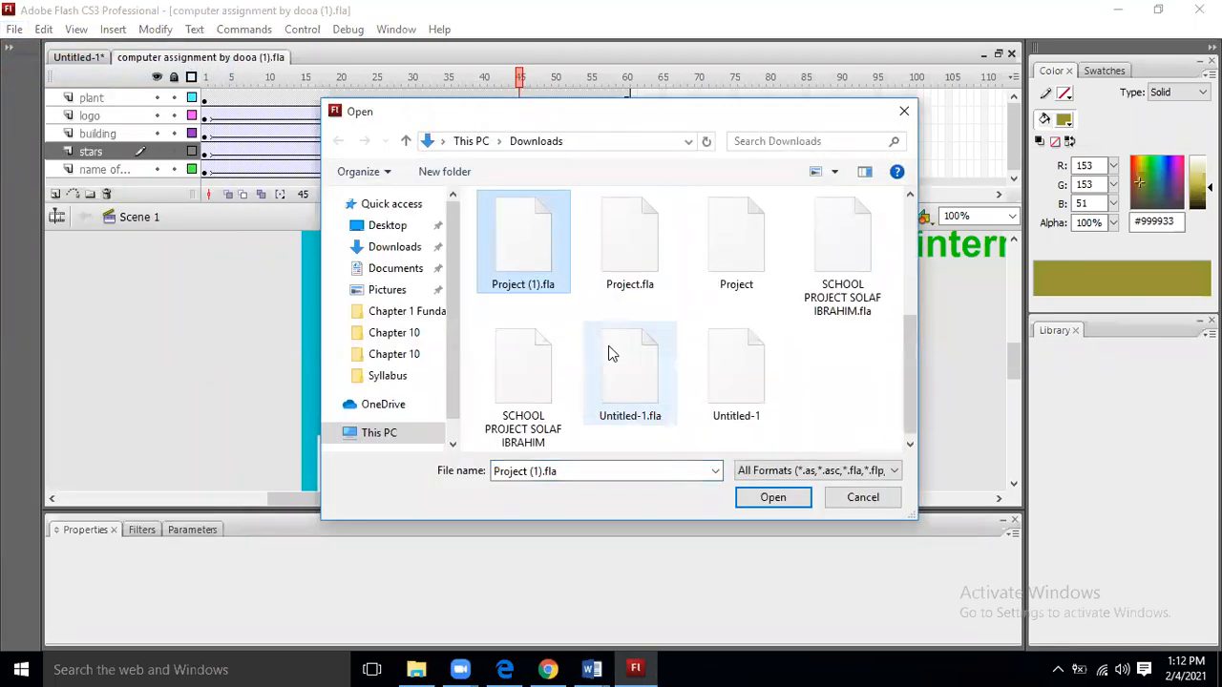
{"action": "double_click", "coordinate": [526, 247]}
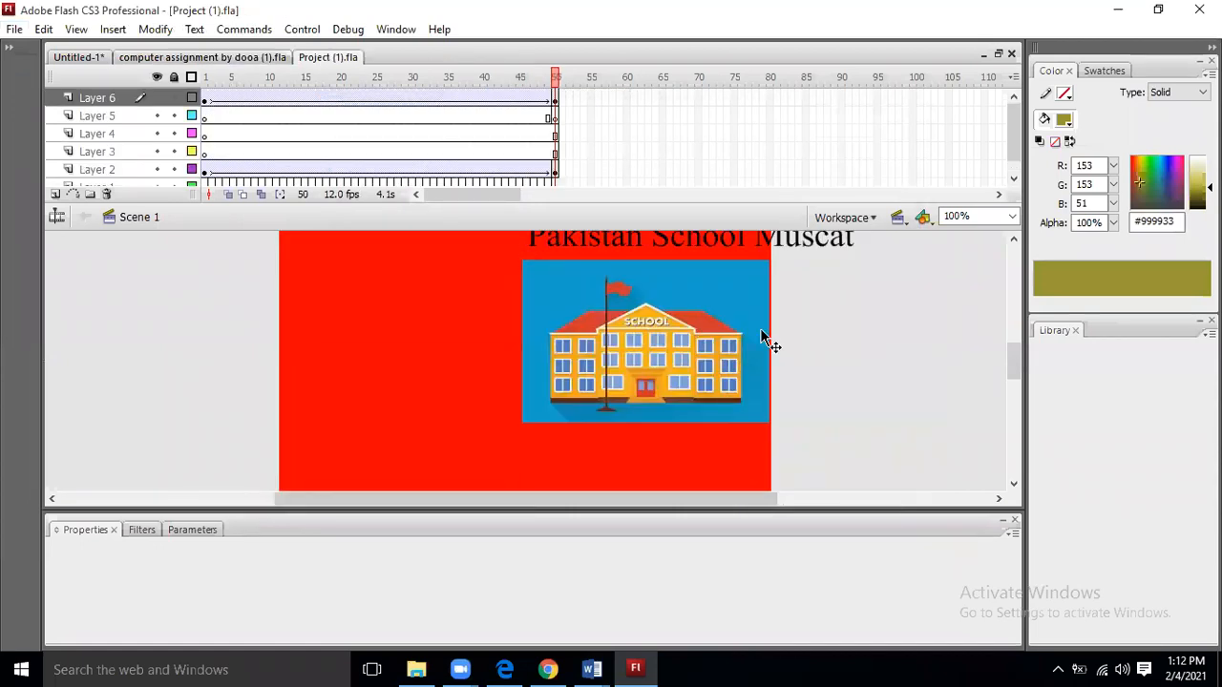
{"action": "key", "text": "ctrl+Return"}
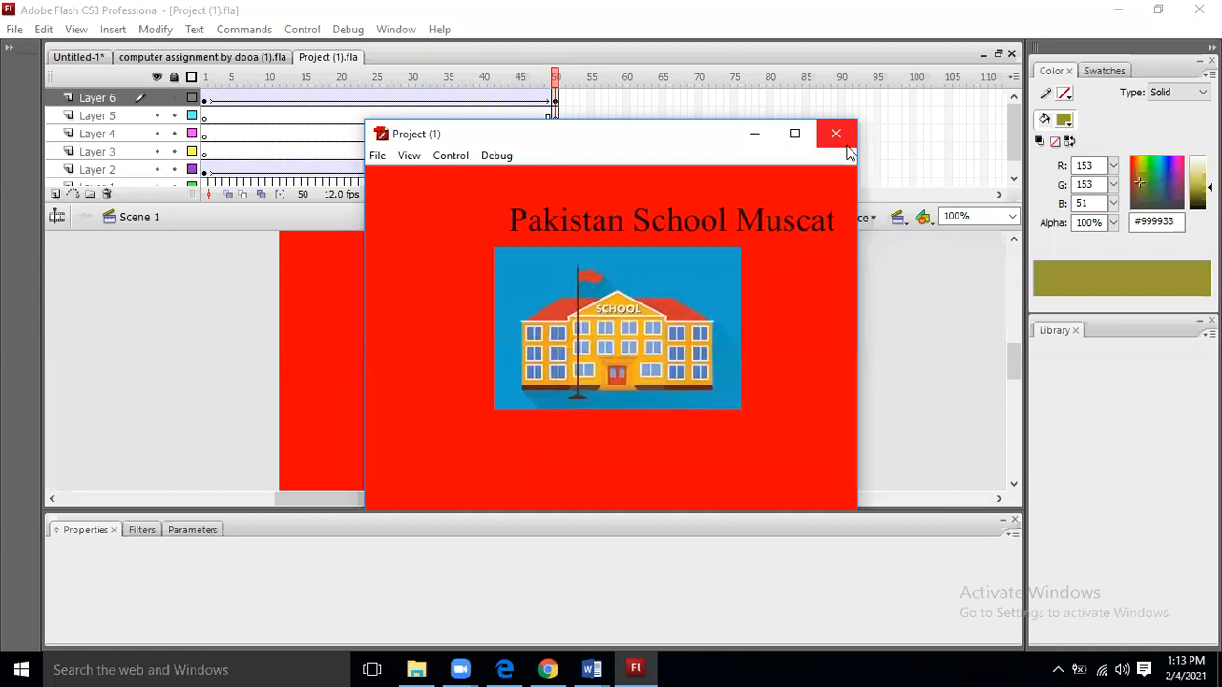
{"action": "left_click", "coordinate": [846, 146]}
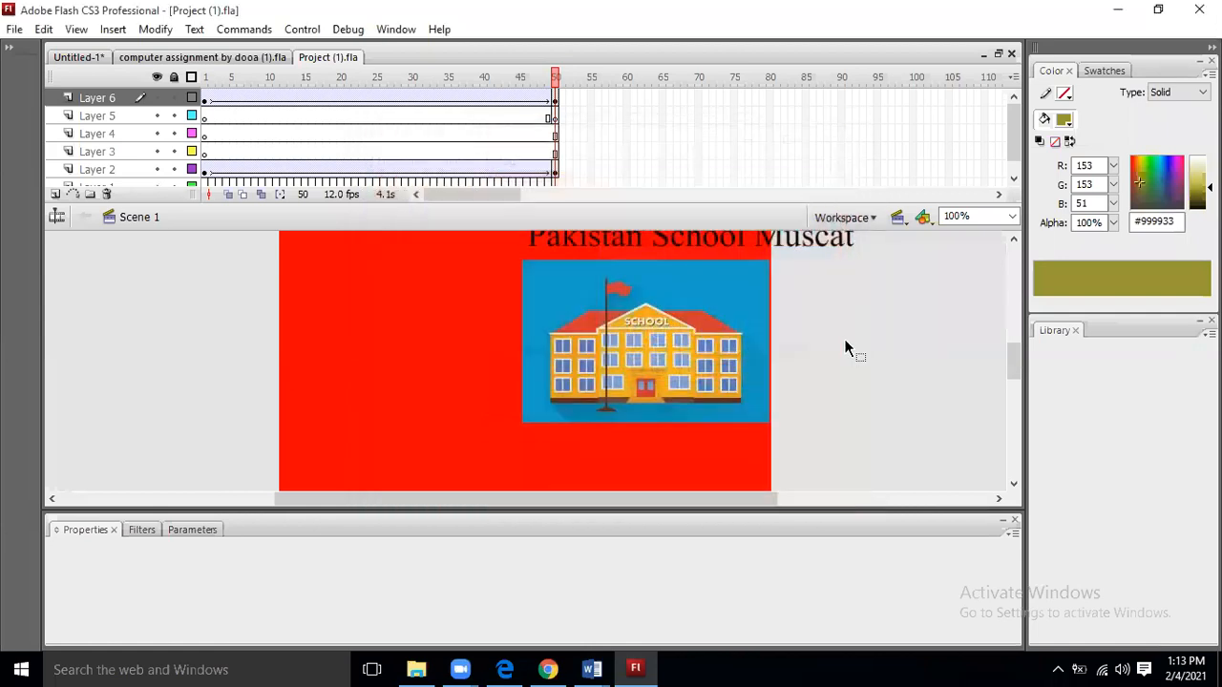
Switch back to Google Classroom in Chrome, change to the P1B Computer Science class, and show its classwork list.
{"action": "left_click", "coordinate": [548, 668]}
{"action": "left_click", "coordinate": [38, 14]}
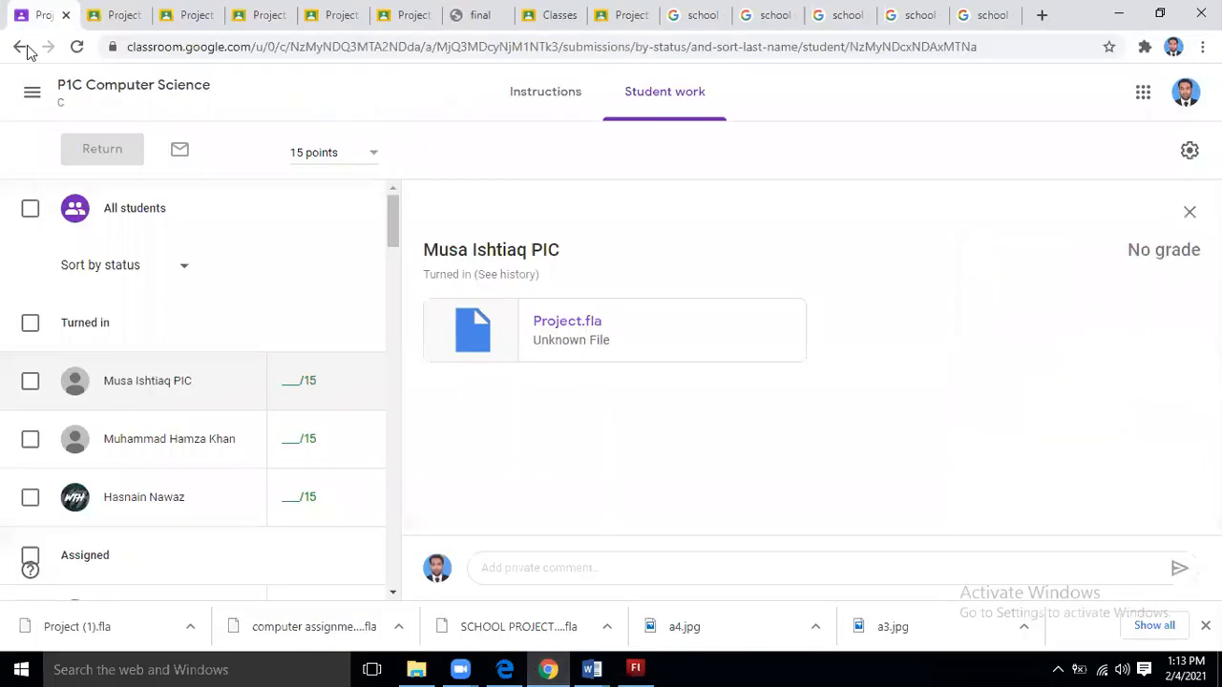
{"action": "left_click", "coordinate": [30, 103]}
{"action": "scroll", "coordinate": [167, 477], "scroll_direction": "down", "scroll_amount": 5}
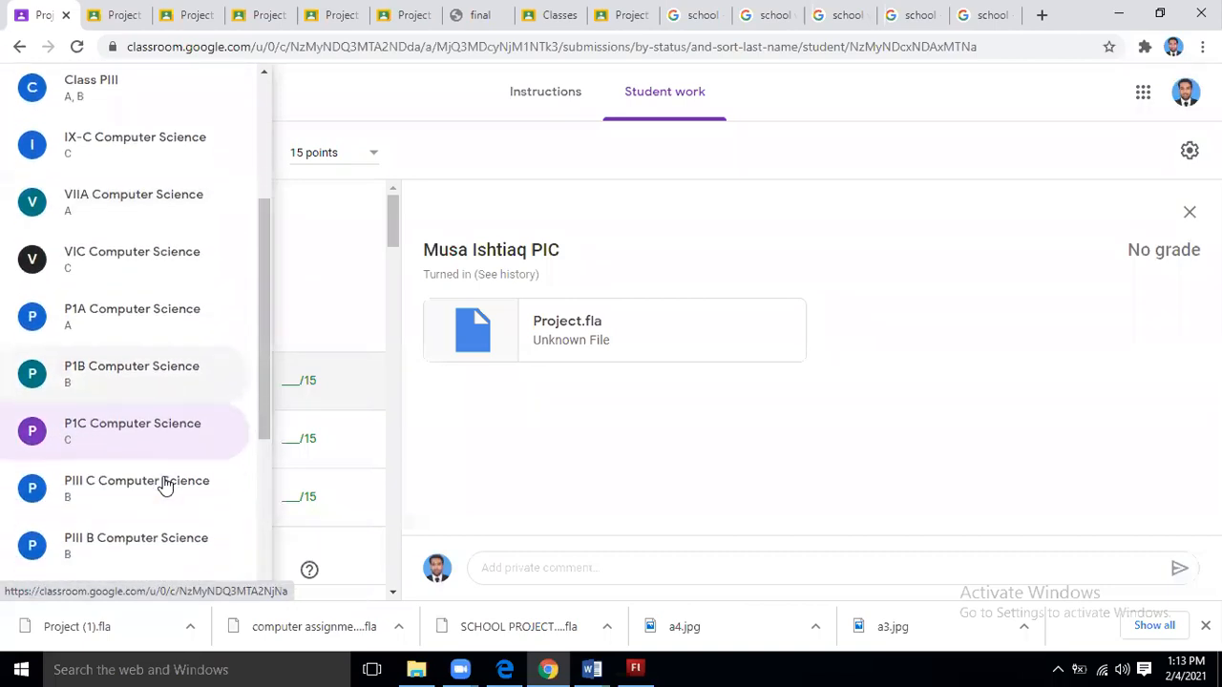
{"action": "left_click", "coordinate": [148, 370]}
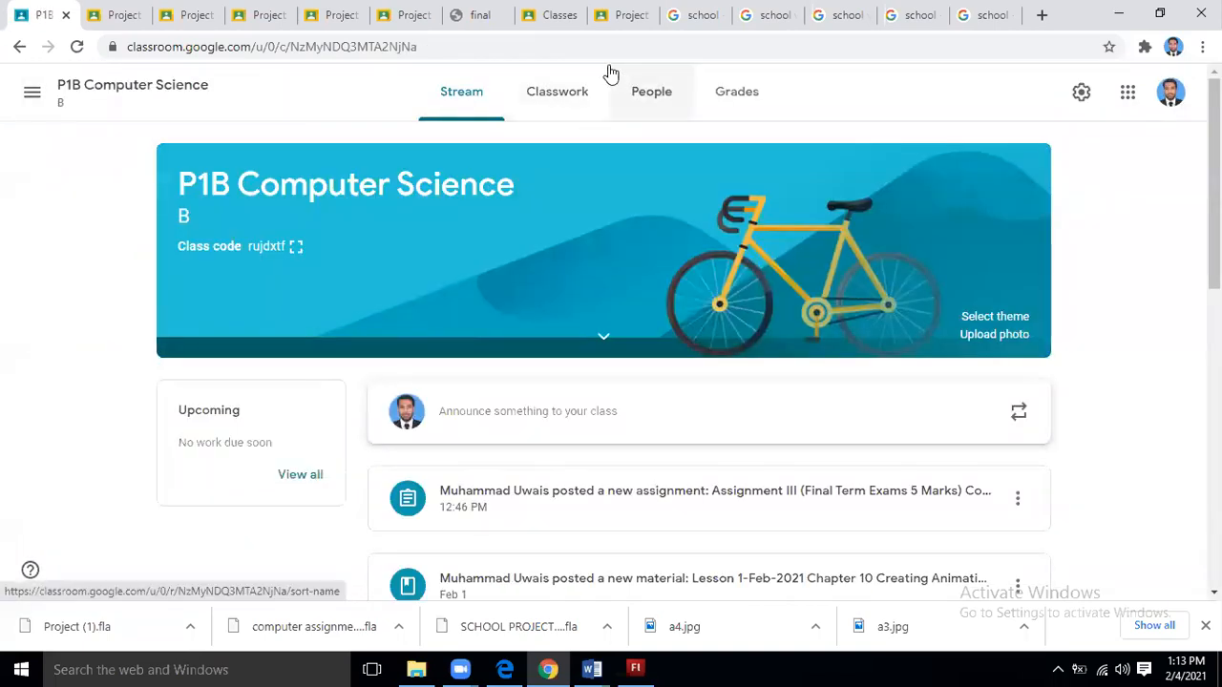
{"action": "left_click", "coordinate": [552, 96]}
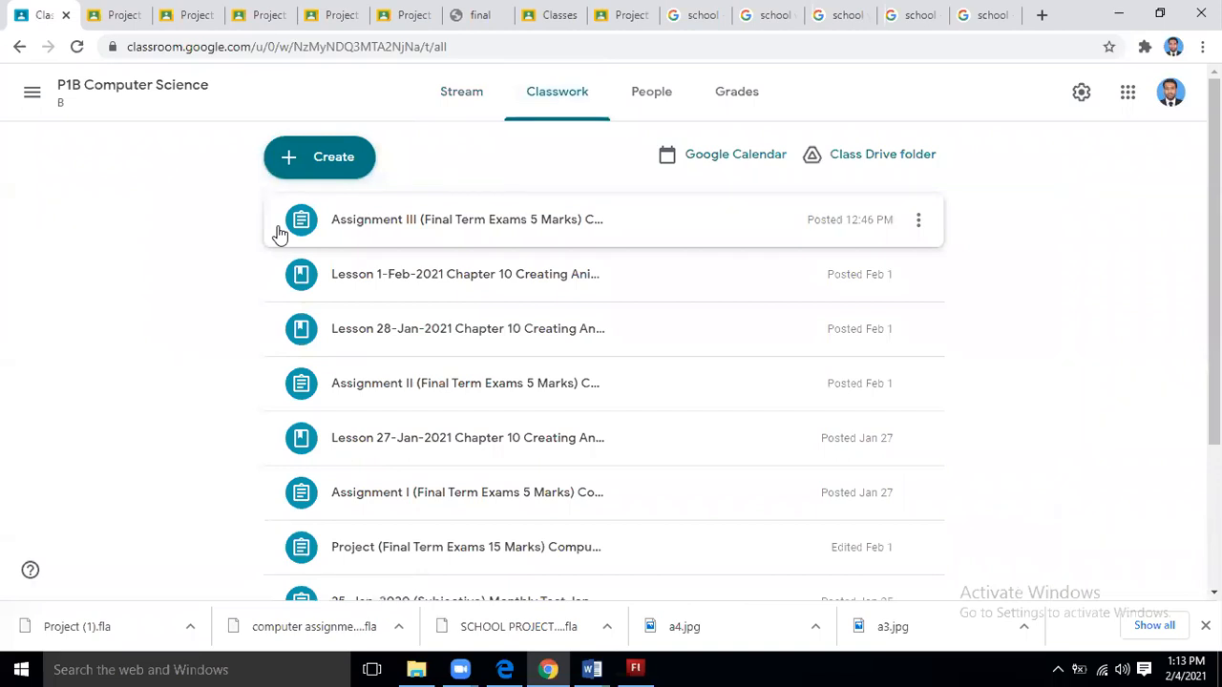
Open the student work page of the P1B Project (Final Term Exams 15 Marks) and look through its turned-in students.
{"action": "scroll", "coordinate": [515, 319], "scroll_direction": "down", "scroll_amount": 2}
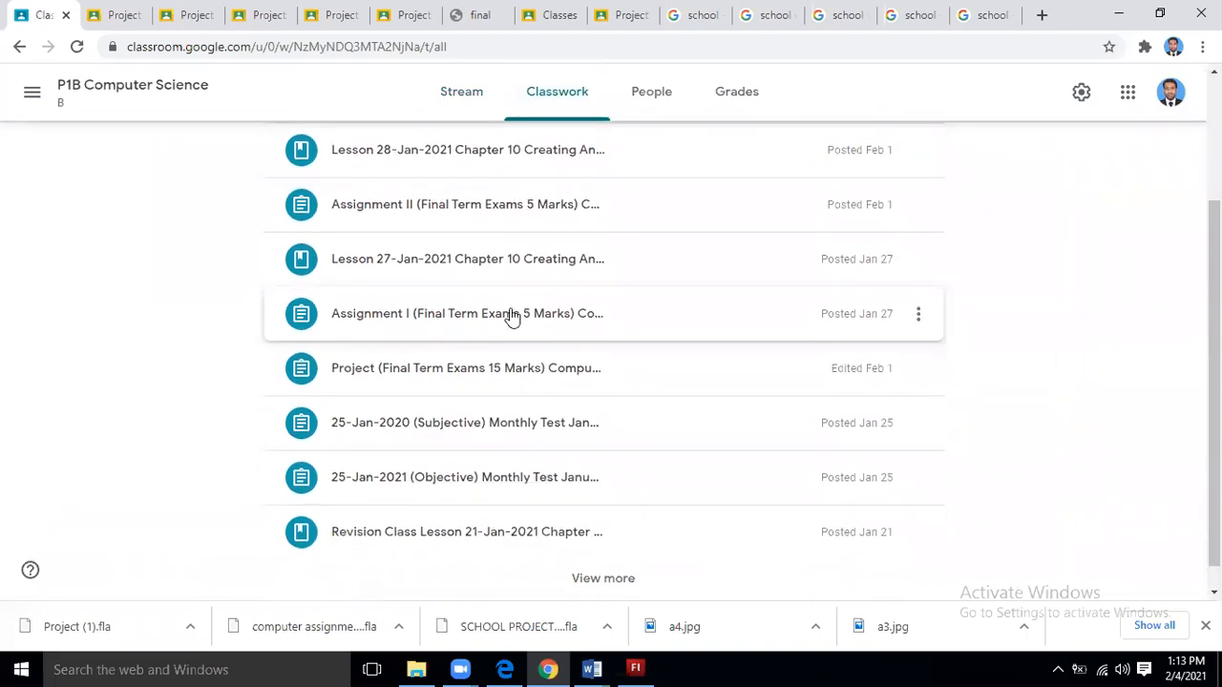
{"action": "left_click", "coordinate": [473, 367]}
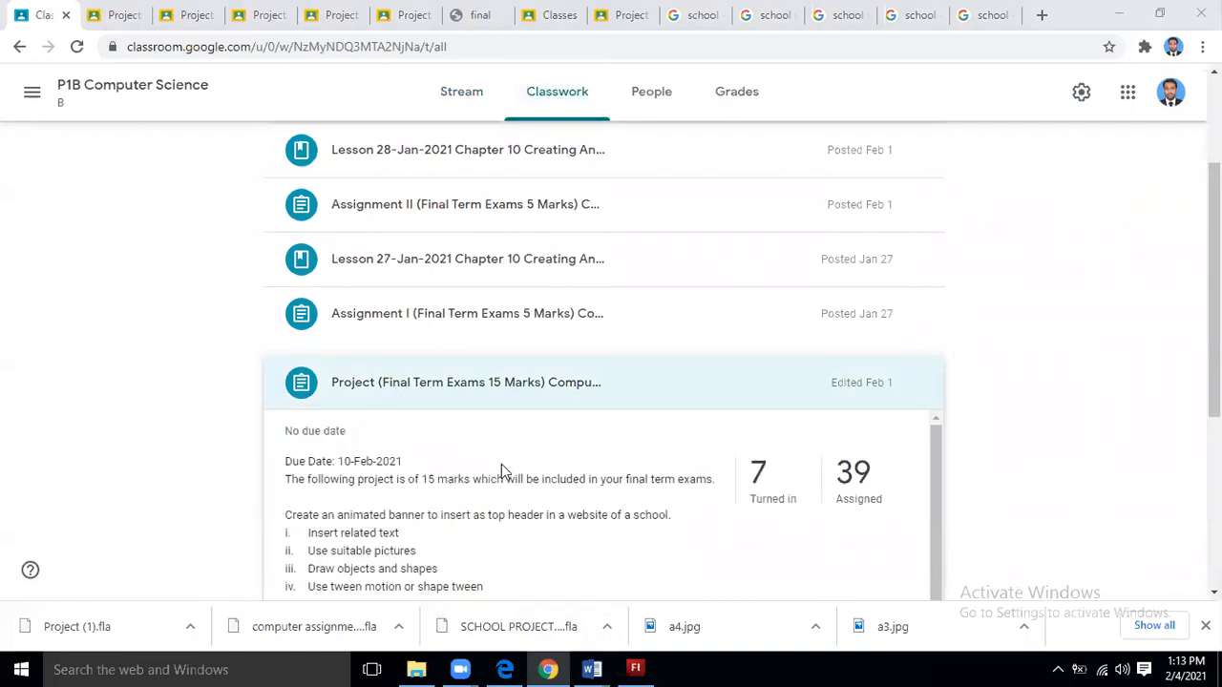
{"action": "scroll", "coordinate": [286, 525], "scroll_direction": "down", "scroll_amount": 1}
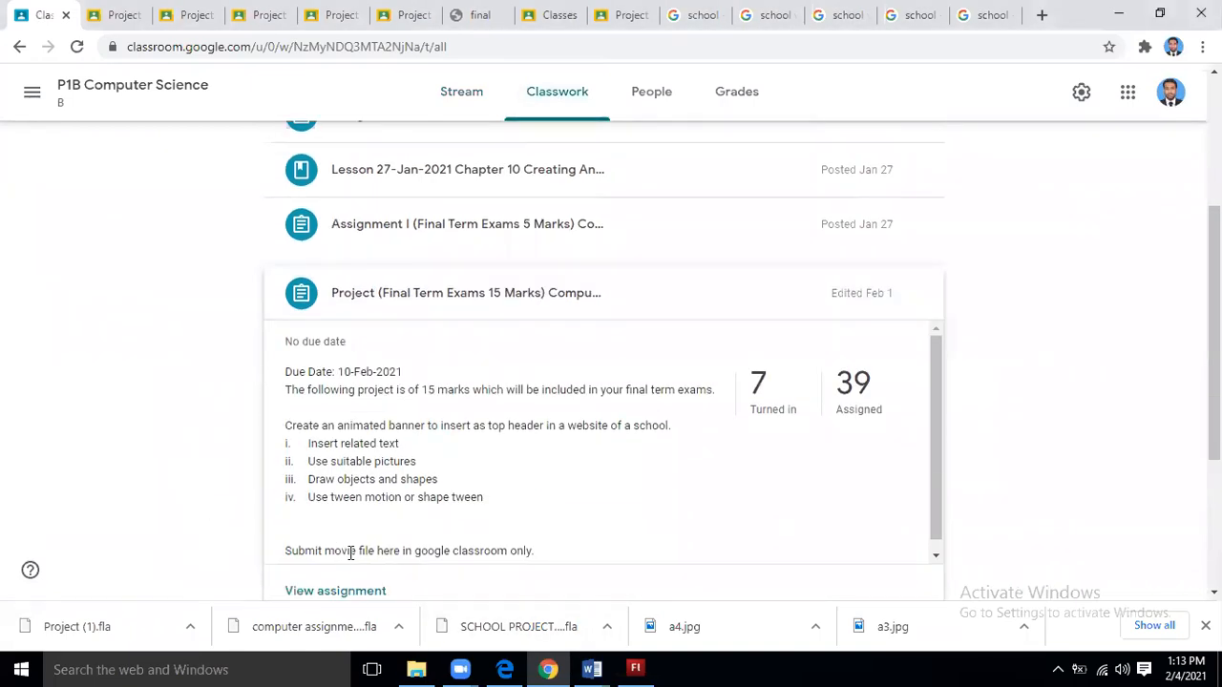
{"action": "scroll", "coordinate": [350, 553], "scroll_direction": "down", "scroll_amount": 2}
{"action": "left_click", "coordinate": [350, 418]}
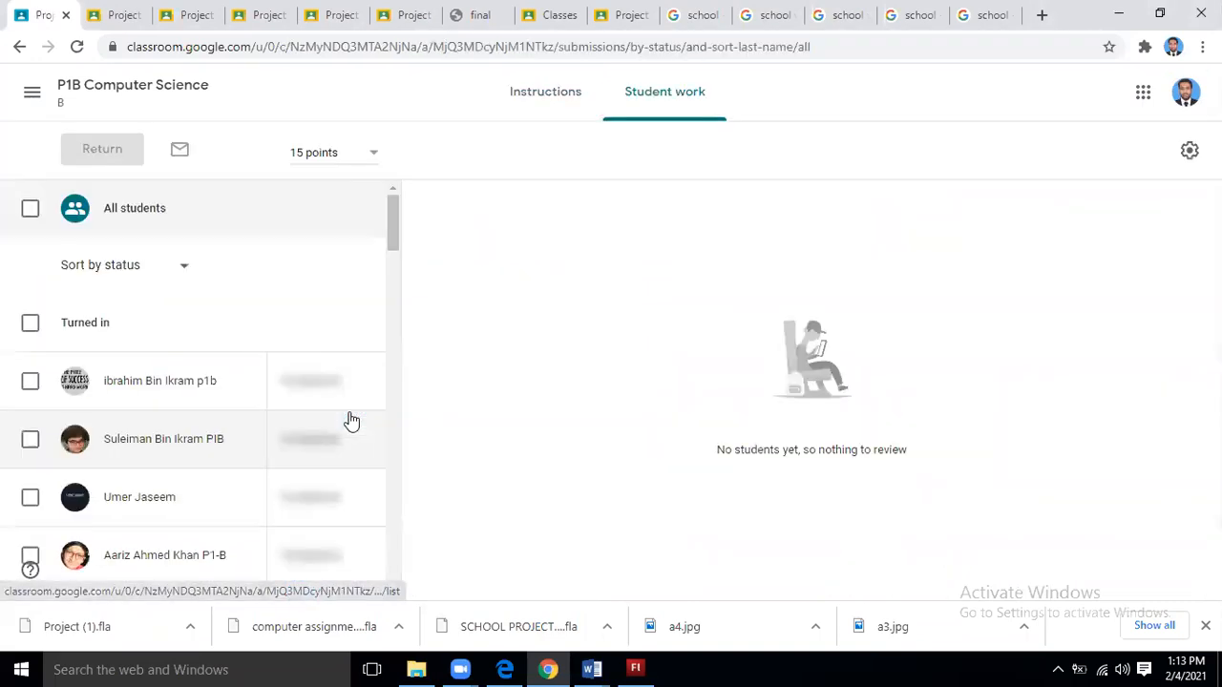
{"action": "scroll", "coordinate": [394, 223], "scroll_direction": "down", "scroll_amount": 1}
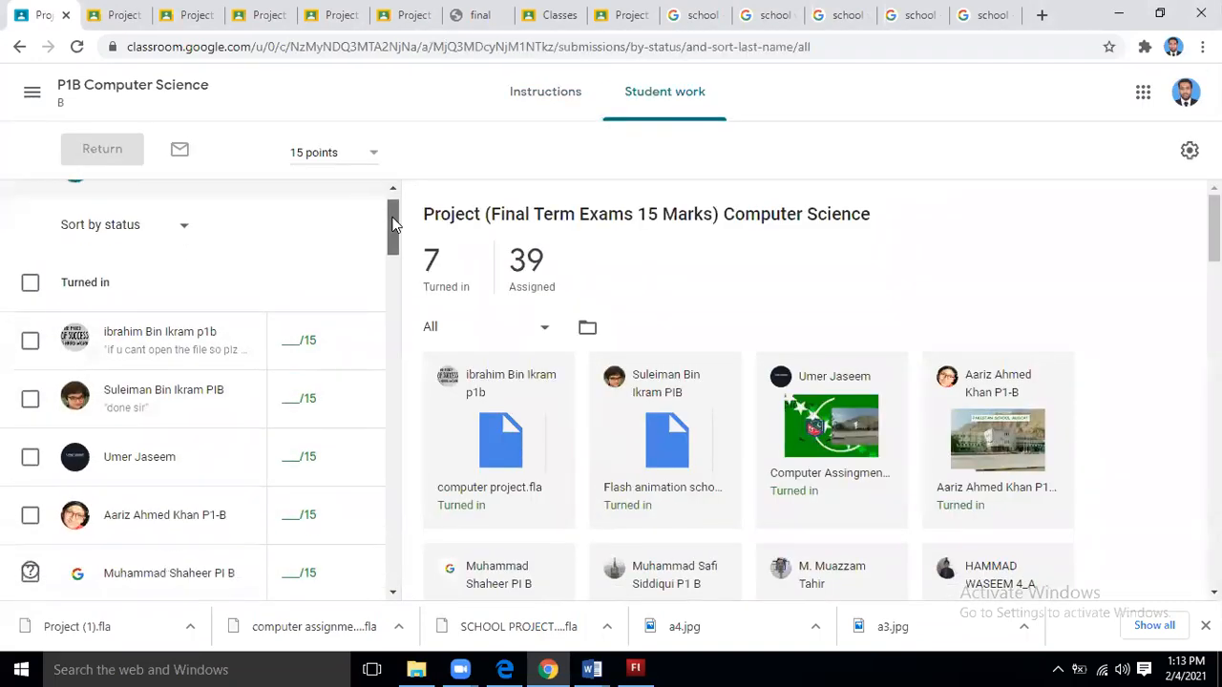
{"action": "left_click_drag", "start_coordinate": [393, 218], "coordinate": [393, 240]}
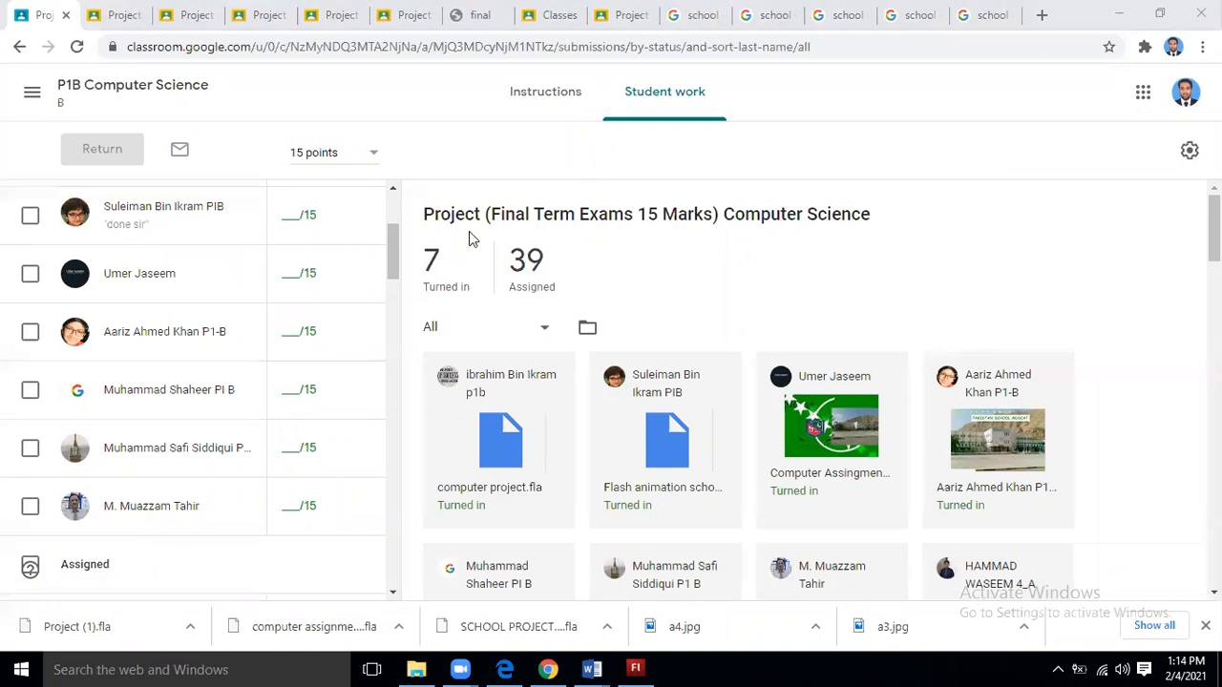
{"action": "scroll", "coordinate": [229, 338], "scroll_direction": "up", "scroll_amount": 1}
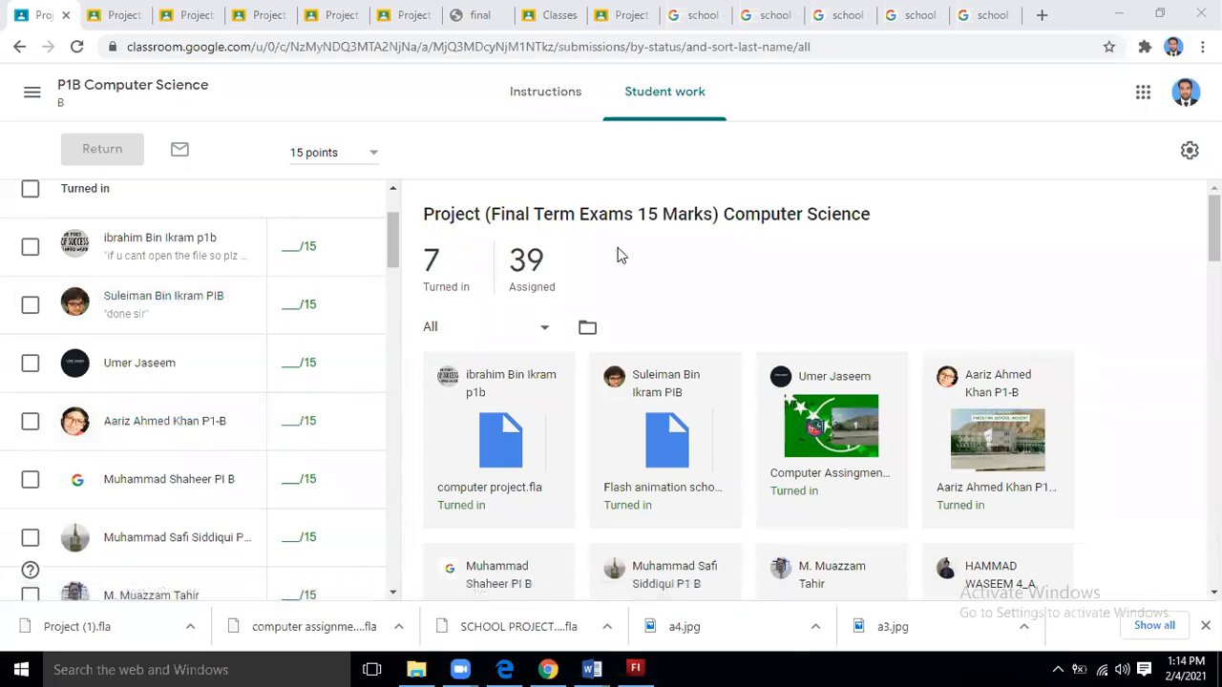
Close the leftover student submission, final, and Classes tabs and the first school image-search tabs, keeping the P1B project tab.
{"action": "left_click", "coordinate": [93, 11]}
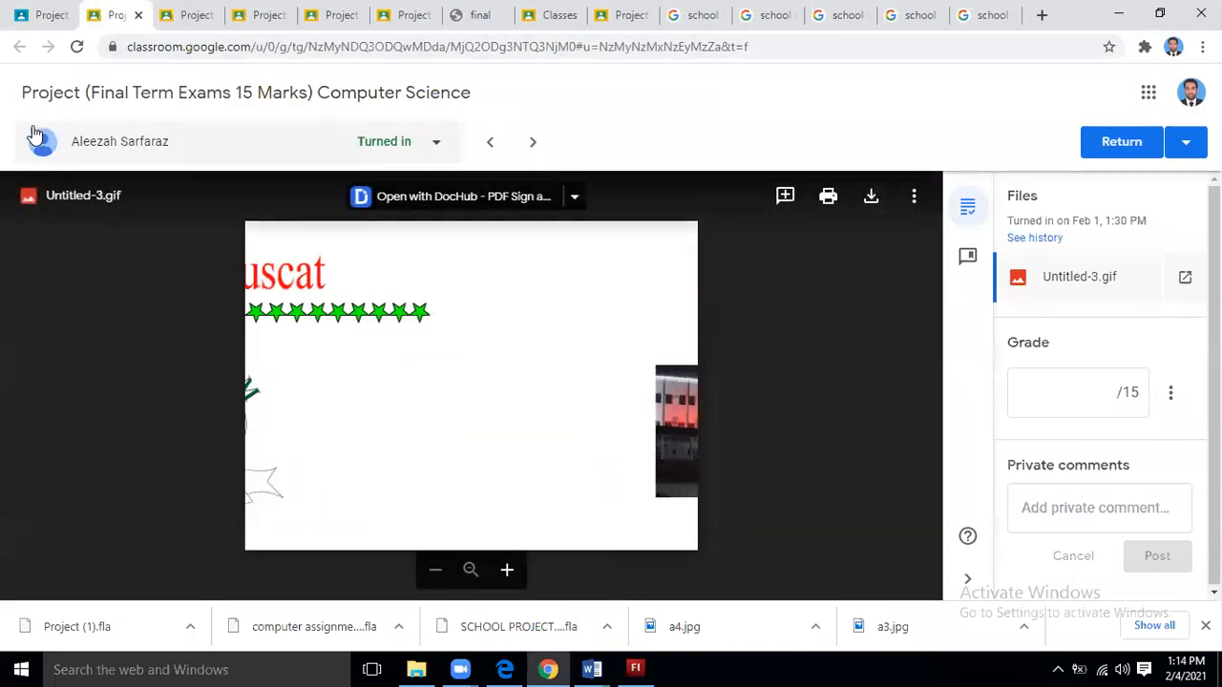
{"action": "left_click", "coordinate": [139, 15]}
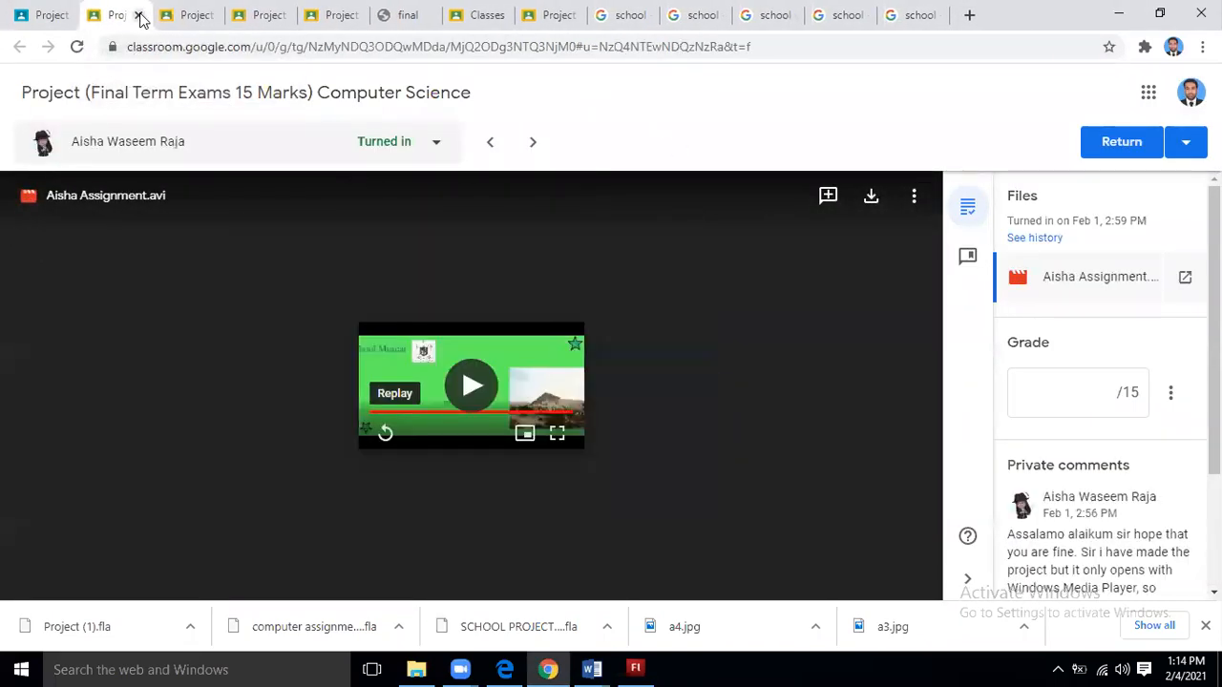
{"action": "left_click", "coordinate": [138, 16]}
{"action": "left_click", "coordinate": [139, 15]}
{"action": "left_click", "coordinate": [139, 16]}
{"action": "left_click", "coordinate": [139, 16]}
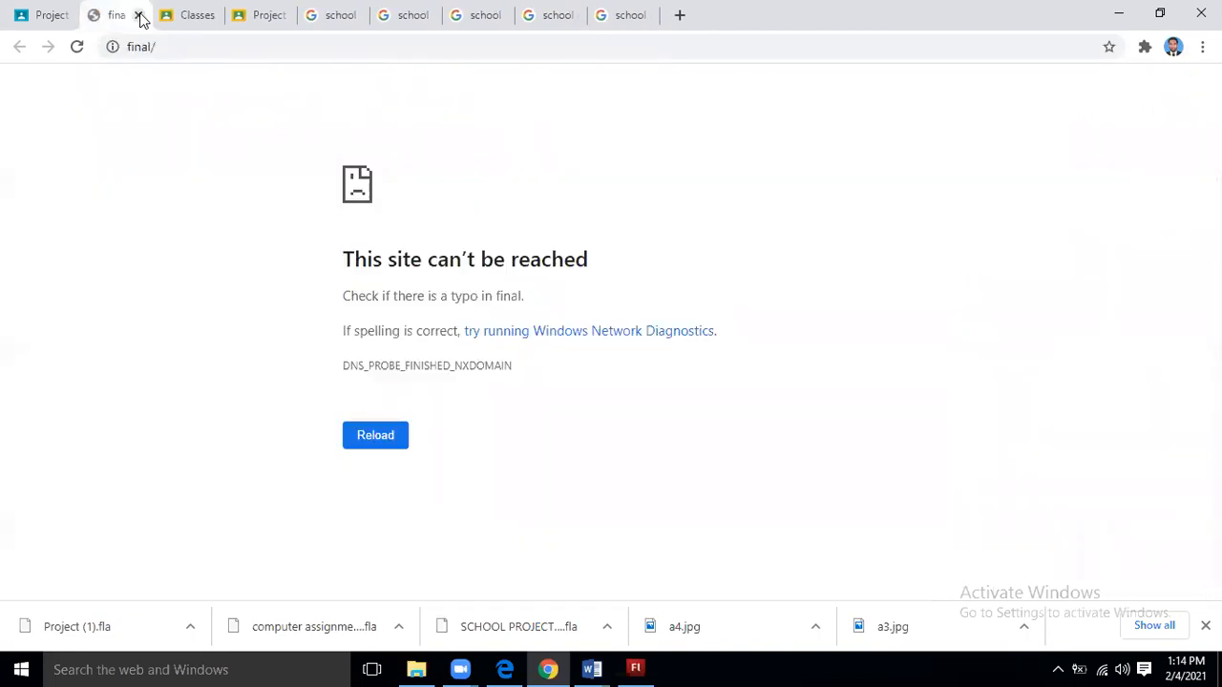
{"action": "left_click", "coordinate": [138, 15]}
{"action": "left_click", "coordinate": [139, 15]}
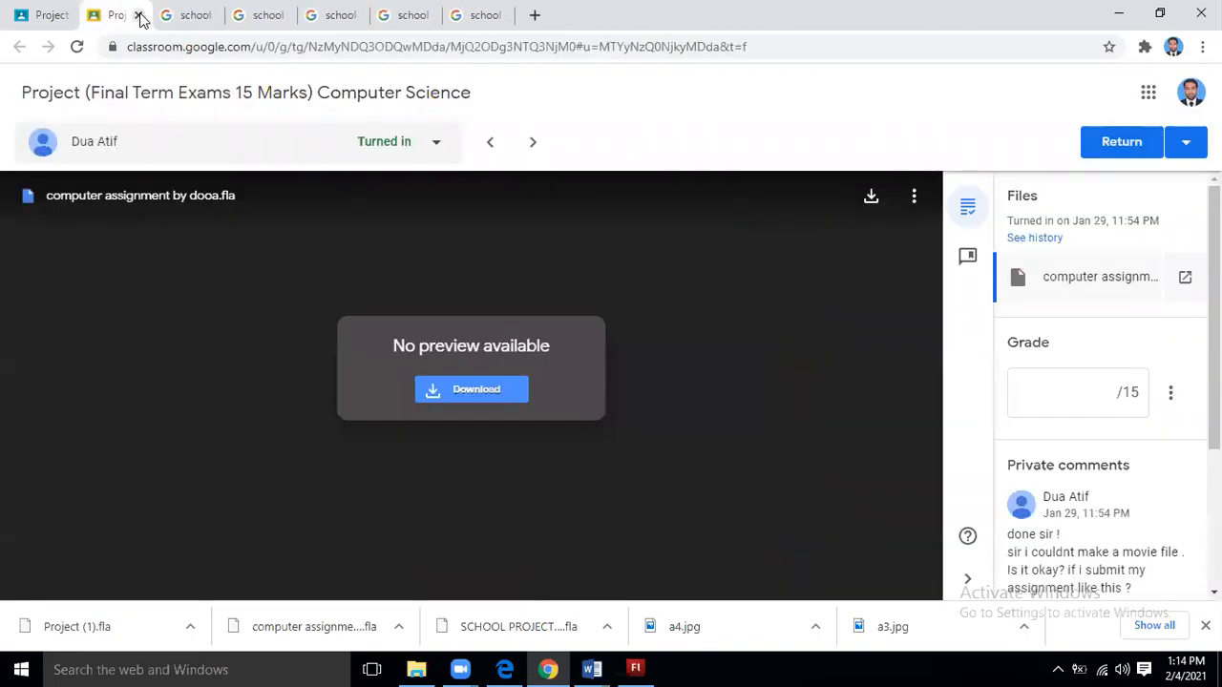
{"action": "left_click", "coordinate": [138, 15]}
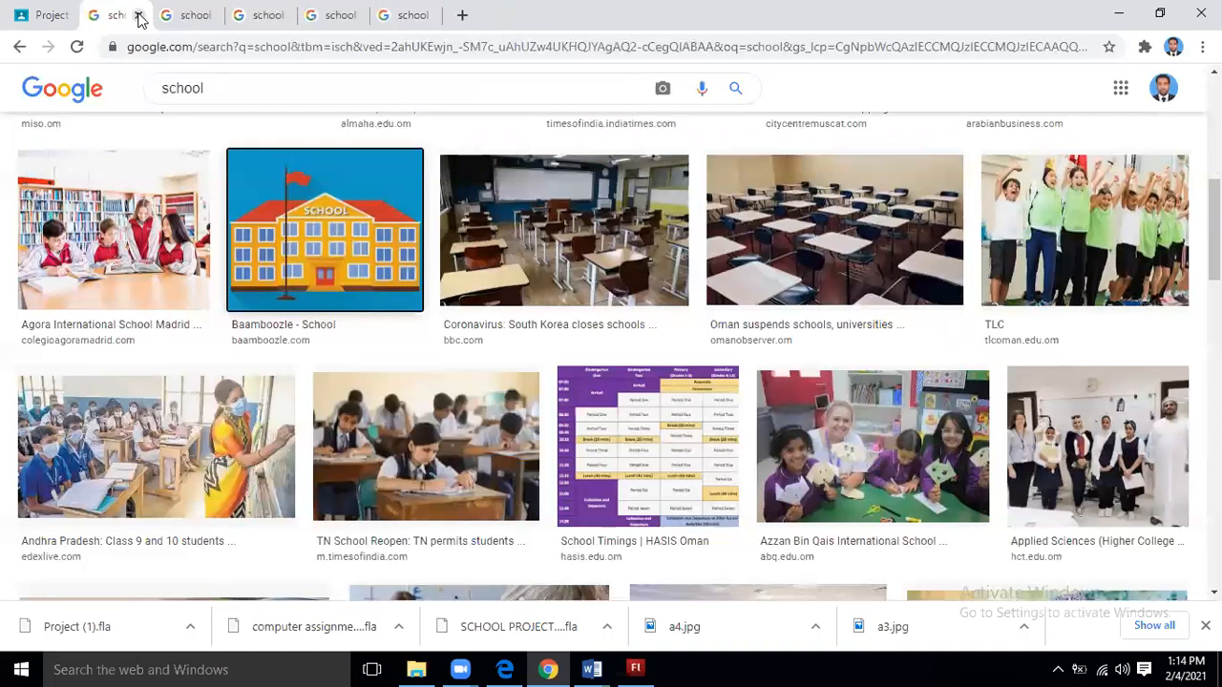
{"action": "left_click", "coordinate": [139, 15]}
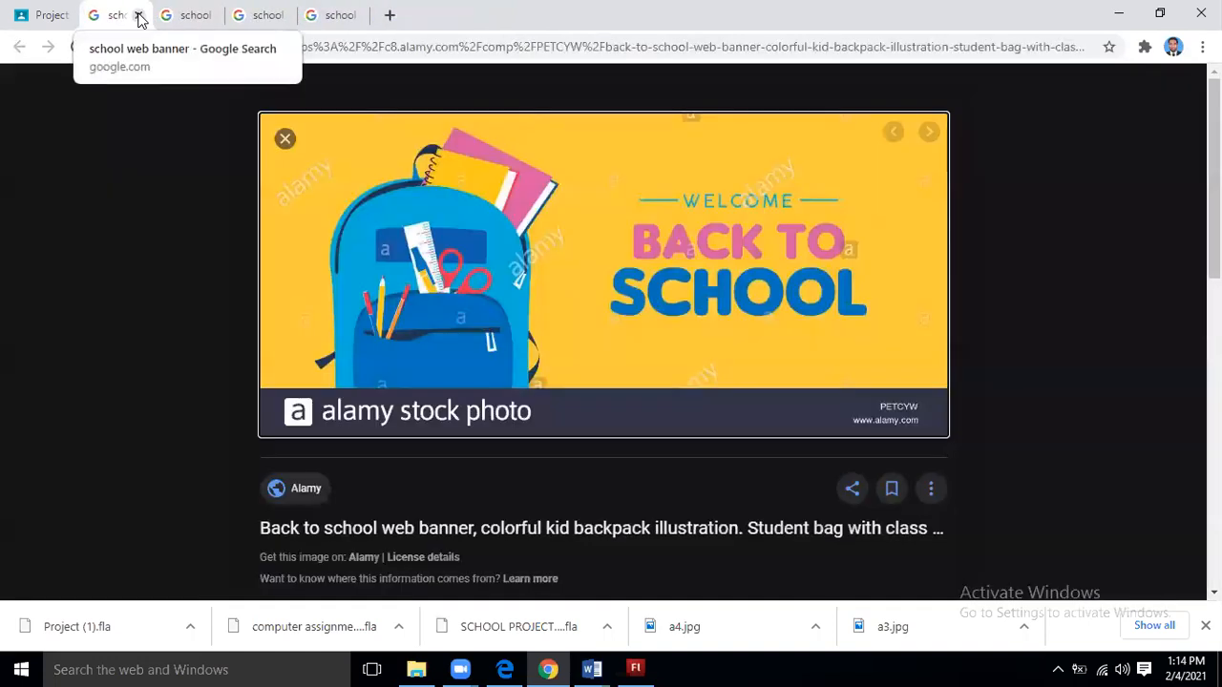